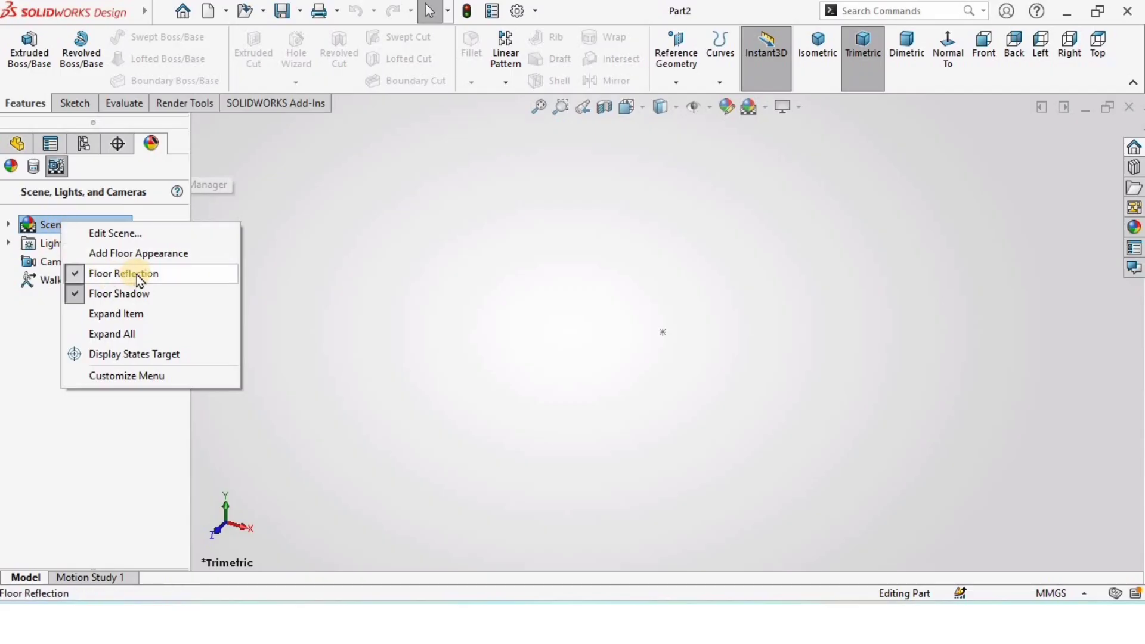
Turn off the scene's floor reflection and floor shadow, and select MMGS (millimeter, gram, second) as the document units.
{"action": "left_click", "coordinate": [137, 277]}
{"action": "right_click", "coordinate": [90, 225]}
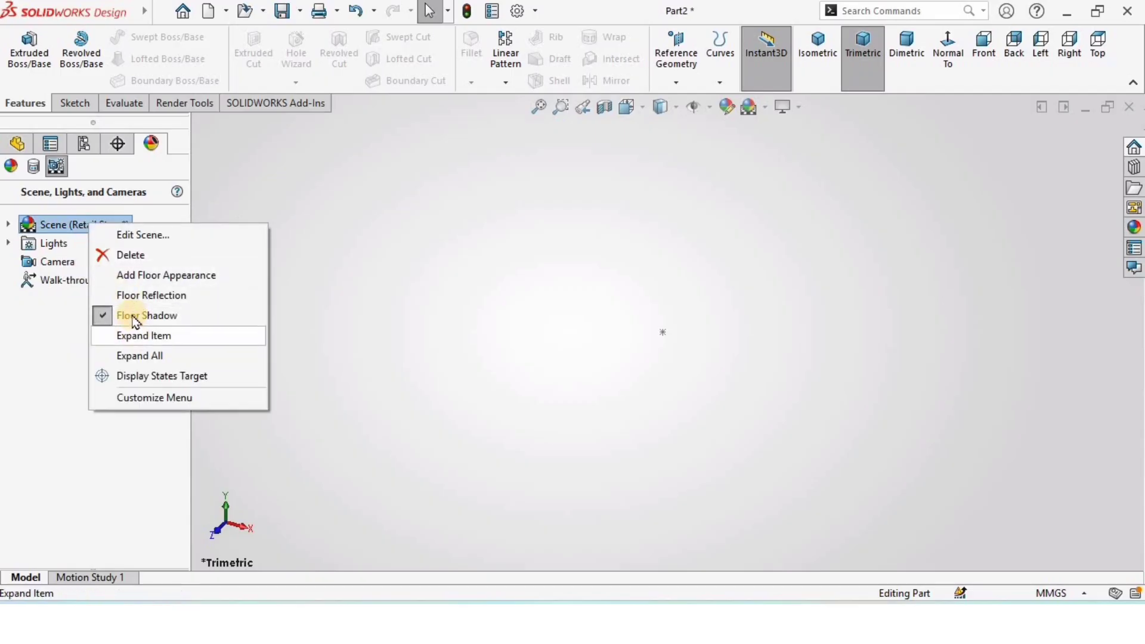
{"action": "left_click", "coordinate": [128, 314]}
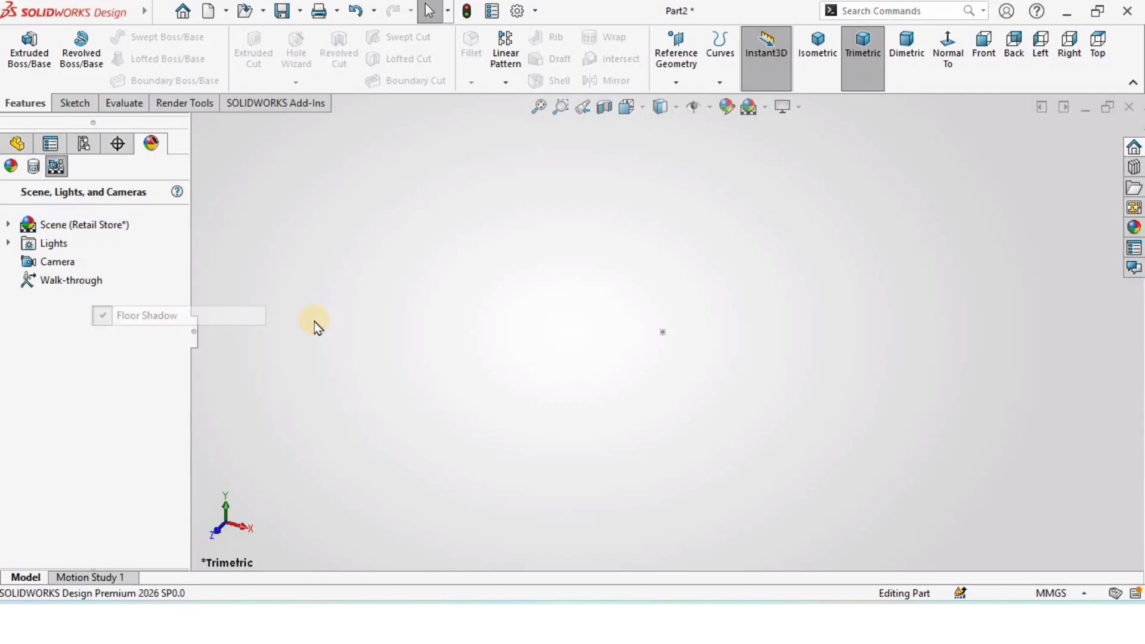
{"action": "left_click", "coordinate": [1074, 594]}
{"action": "left_click", "coordinate": [994, 525]}
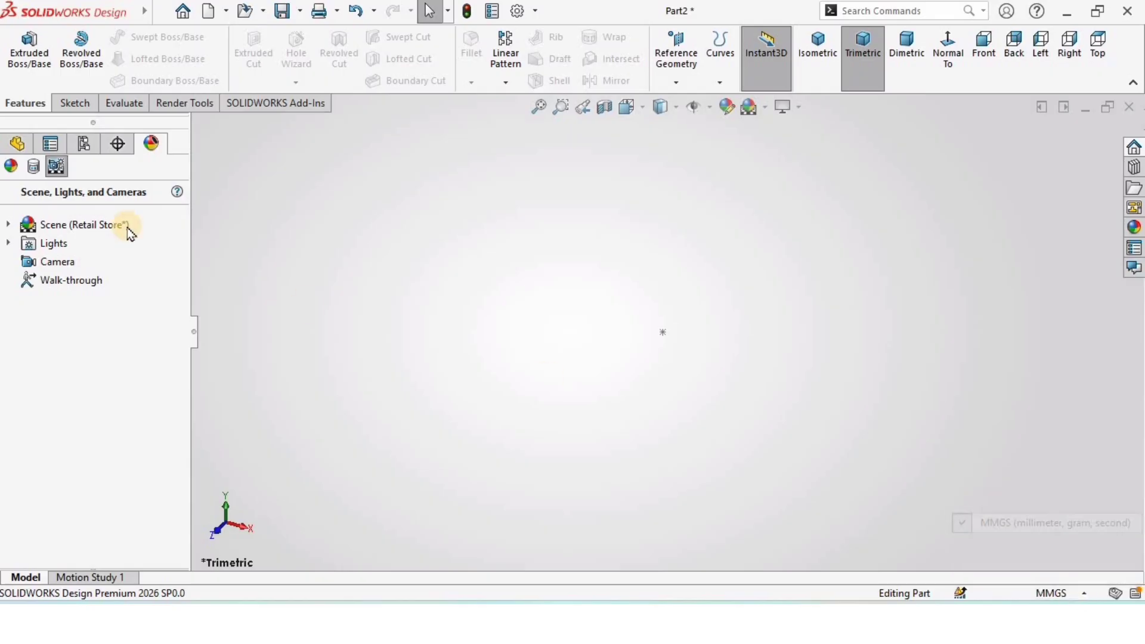
Start a sketch on the Right Plane and draw a steep midpoint line about 129 mm long centred on the origin.
{"action": "left_click", "coordinate": [16, 146]}
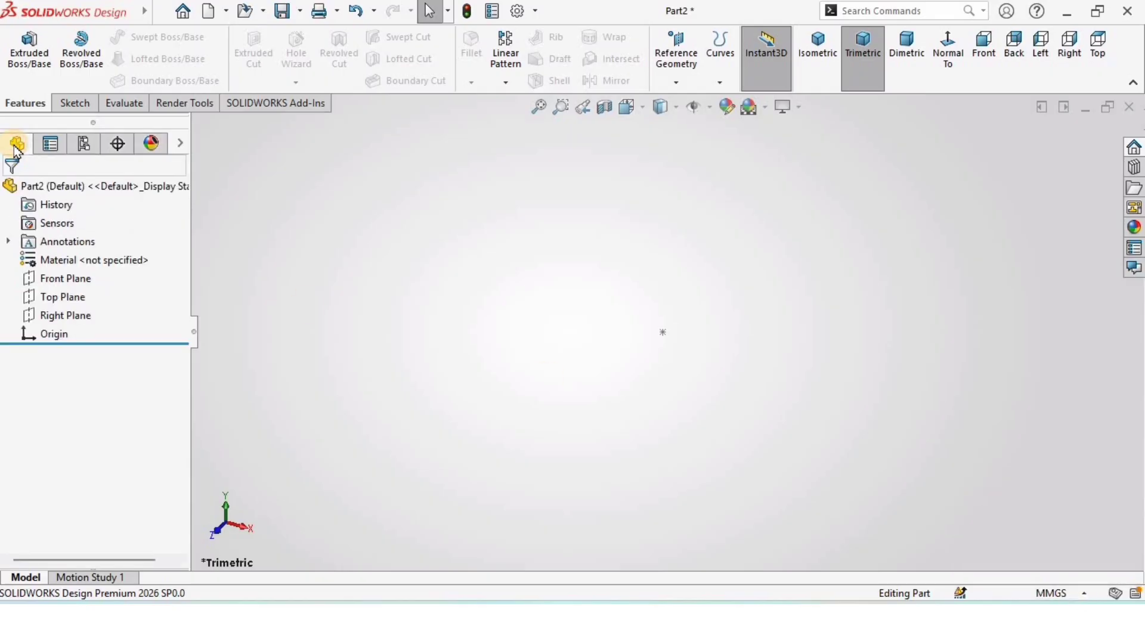
{"action": "left_click", "coordinate": [65, 318]}
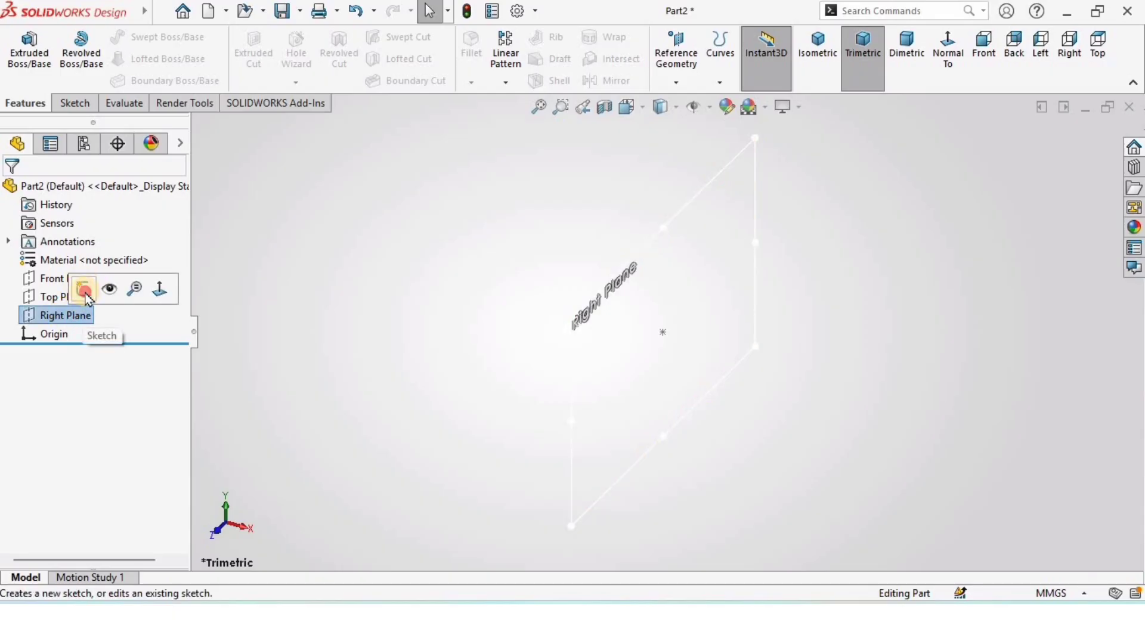
{"action": "left_click", "coordinate": [87, 293]}
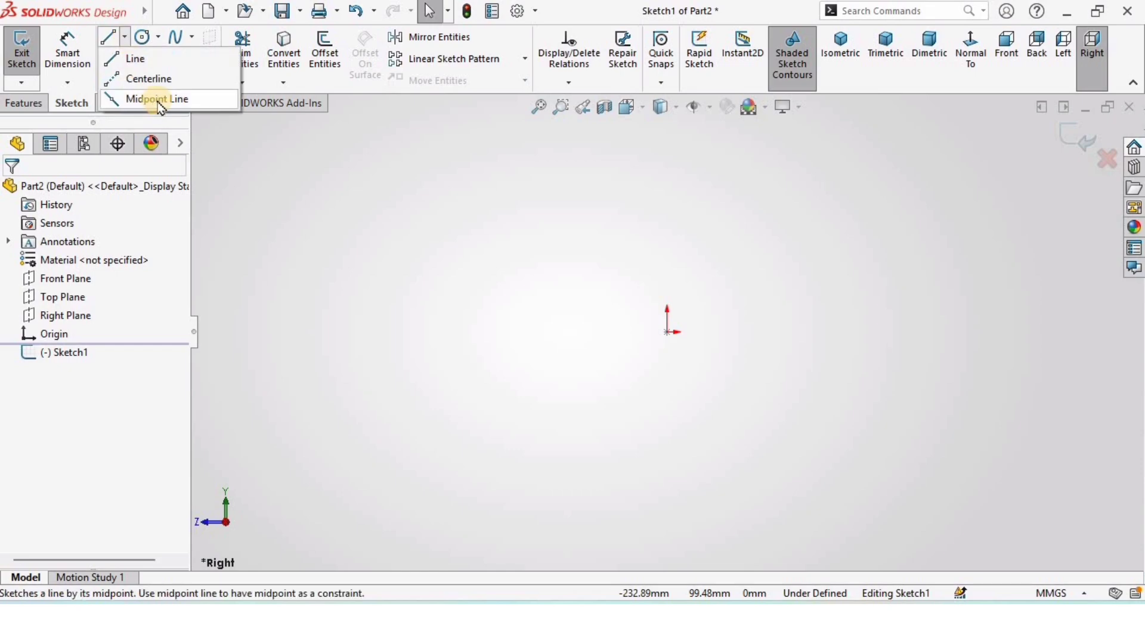
{"action": "left_click", "coordinate": [147, 100]}
{"action": "left_click", "coordinate": [668, 333]}
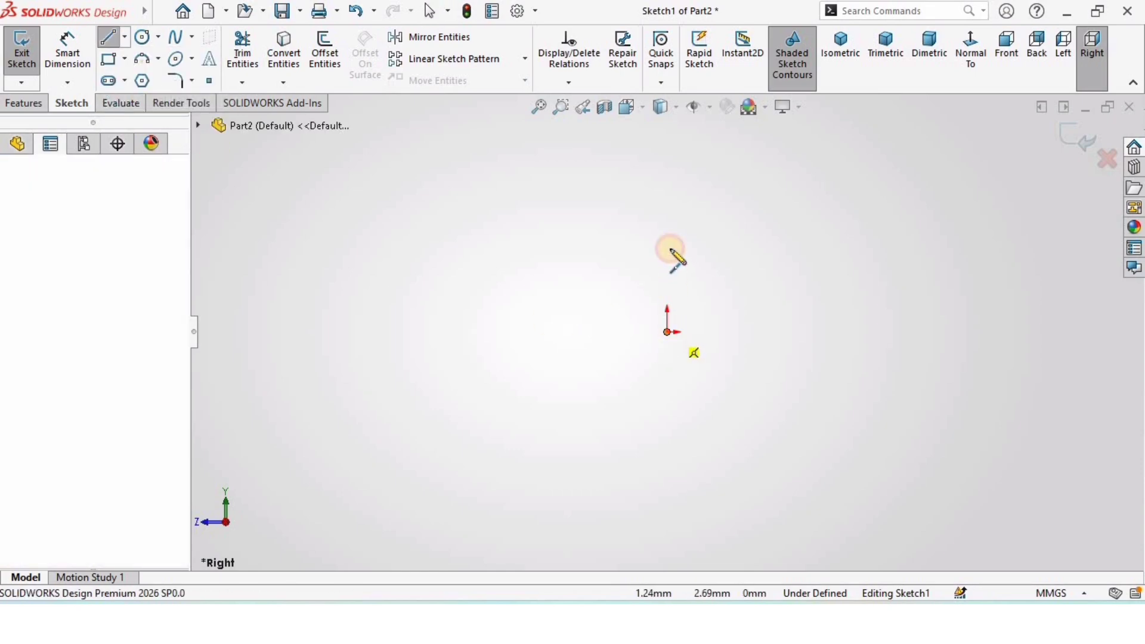
{"action": "left_click", "coordinate": [674, 202]}
{"action": "key", "text": "Escape"}
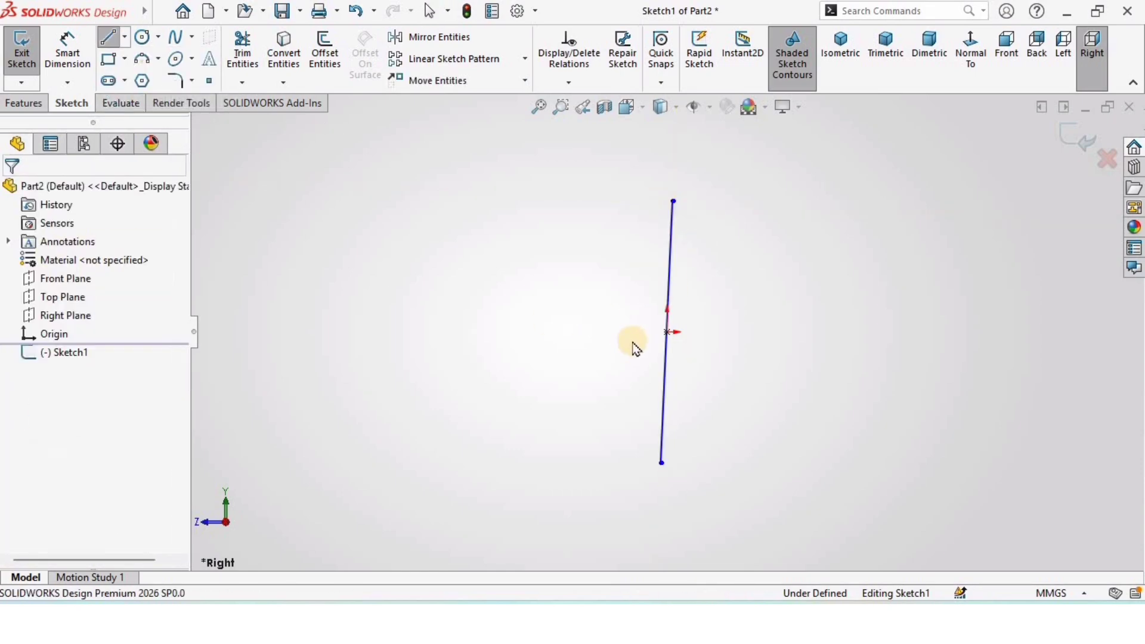
Make the line through the origin vertical and convert it to construction geometry.
{"action": "left_click", "coordinate": [673, 241]}
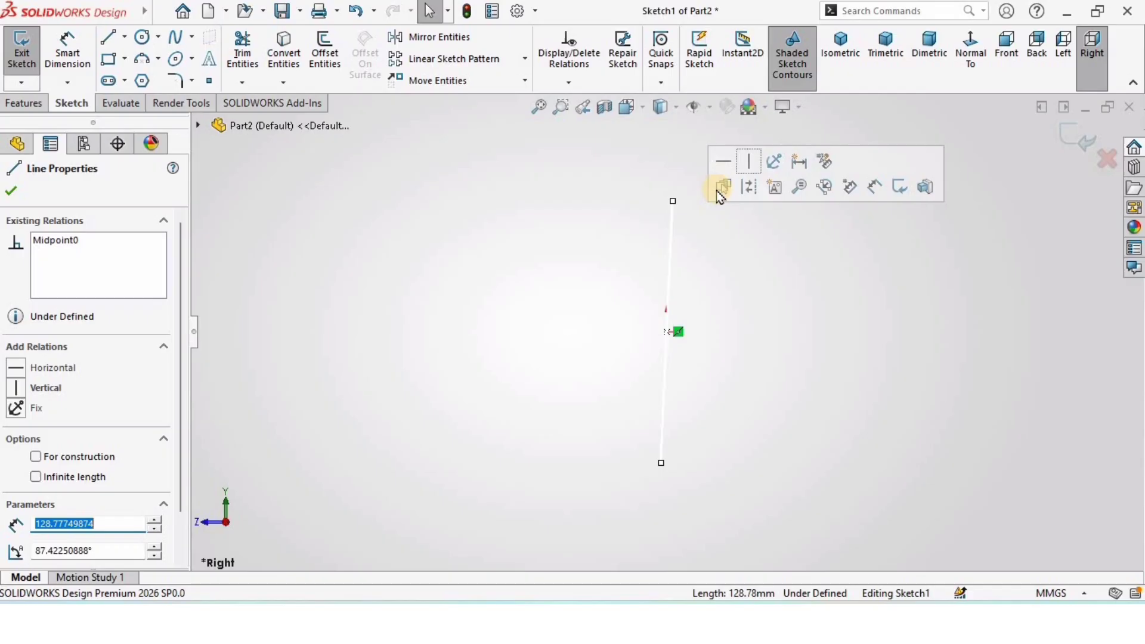
{"action": "left_click", "coordinate": [749, 163]}
{"action": "left_click", "coordinate": [690, 246]}
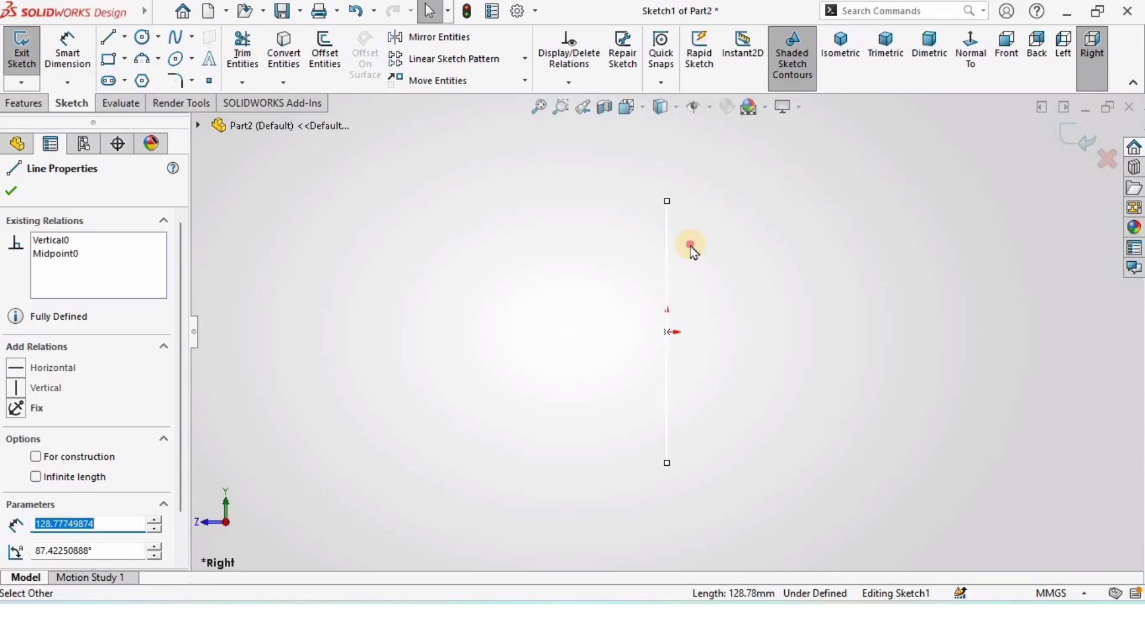
{"action": "left_click", "coordinate": [665, 226]}
{"action": "left_click", "coordinate": [742, 179]}
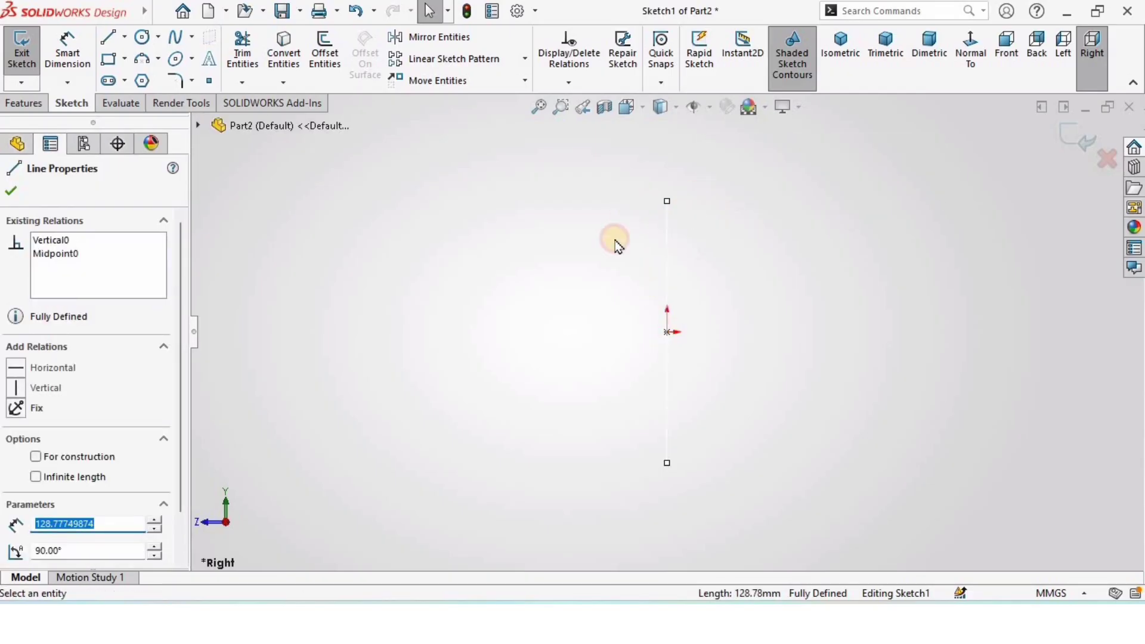
{"action": "left_click", "coordinate": [608, 248]}
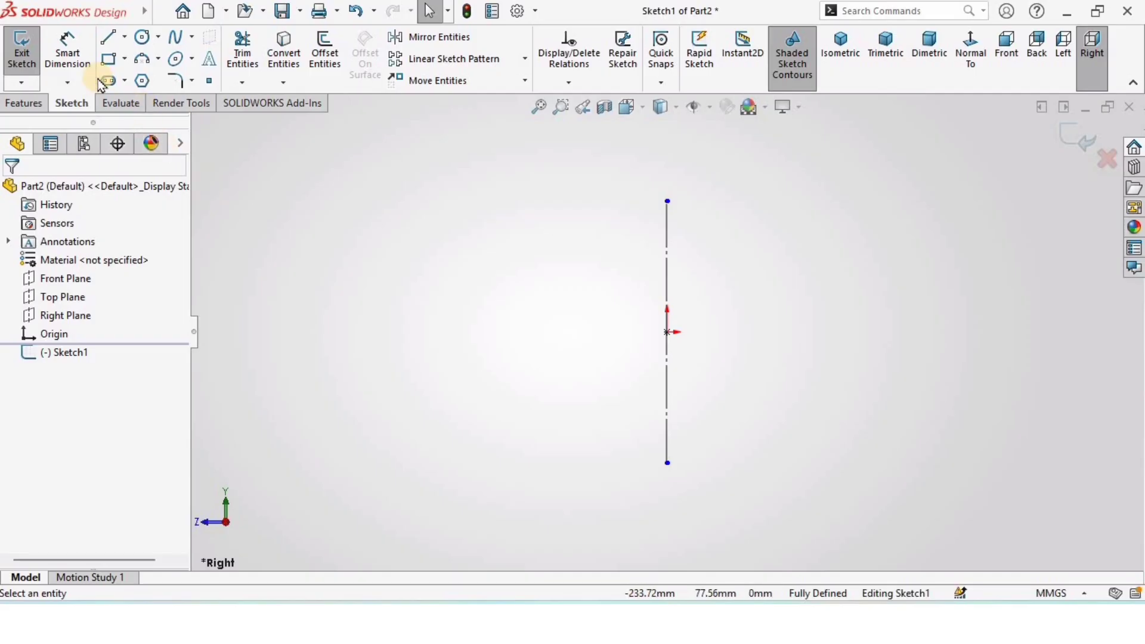
Dimension the distance from the centerline's upper endpoint to the origin as 22.3 mm.
{"action": "left_click", "coordinate": [69, 47]}
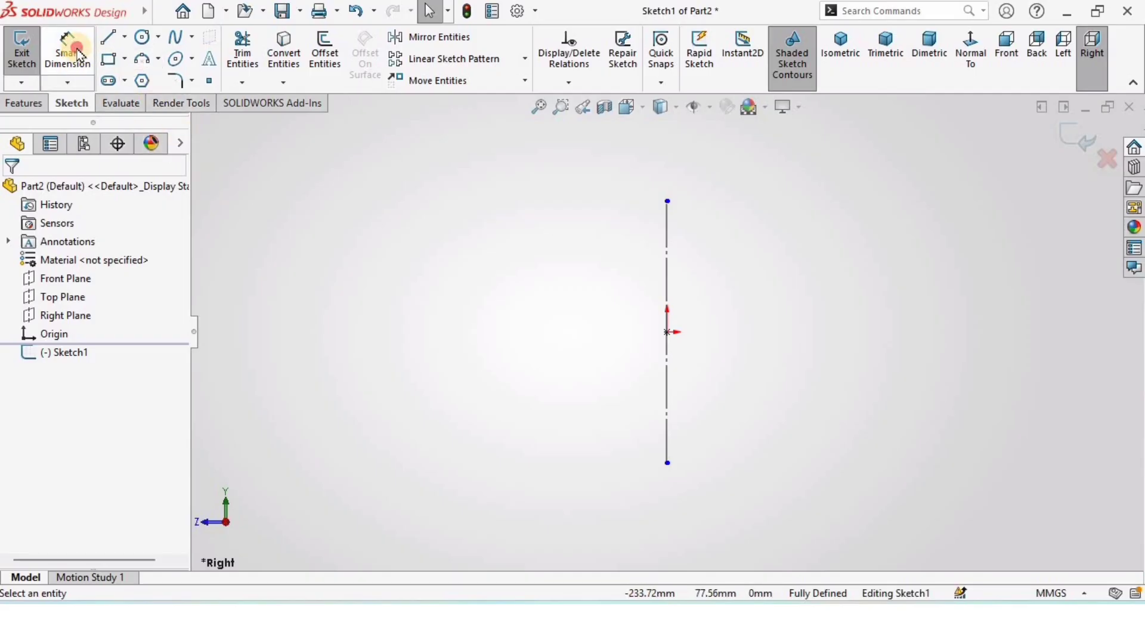
{"action": "left_click", "coordinate": [668, 202]}
{"action": "left_click", "coordinate": [671, 331]}
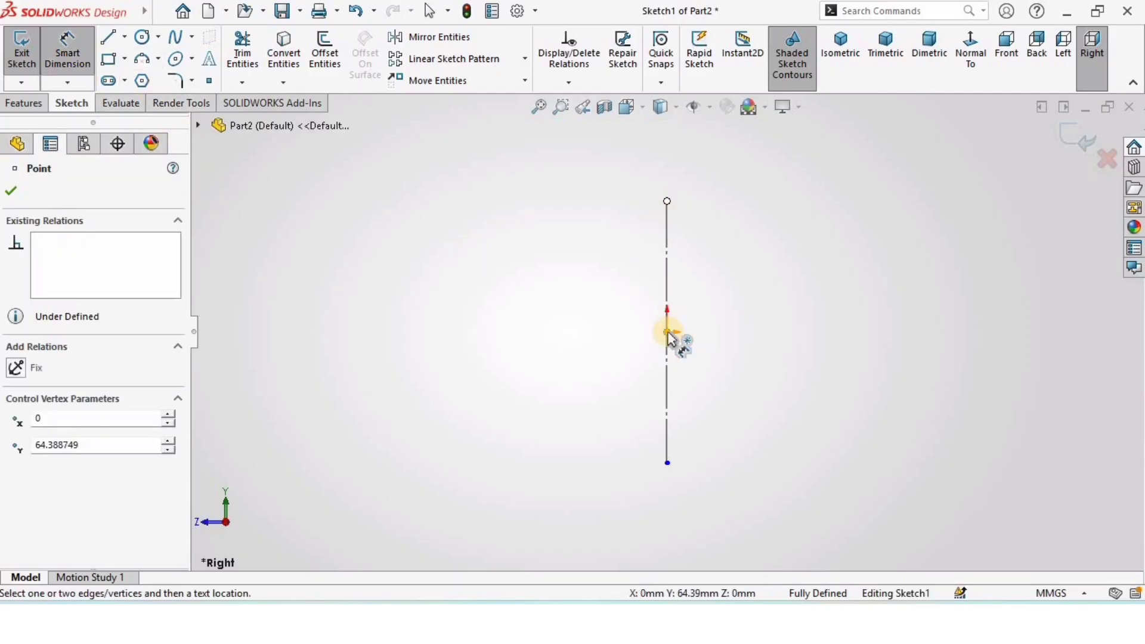
{"action": "left_click", "coordinate": [782, 314]}
{"action": "type", "text": "22.3"}
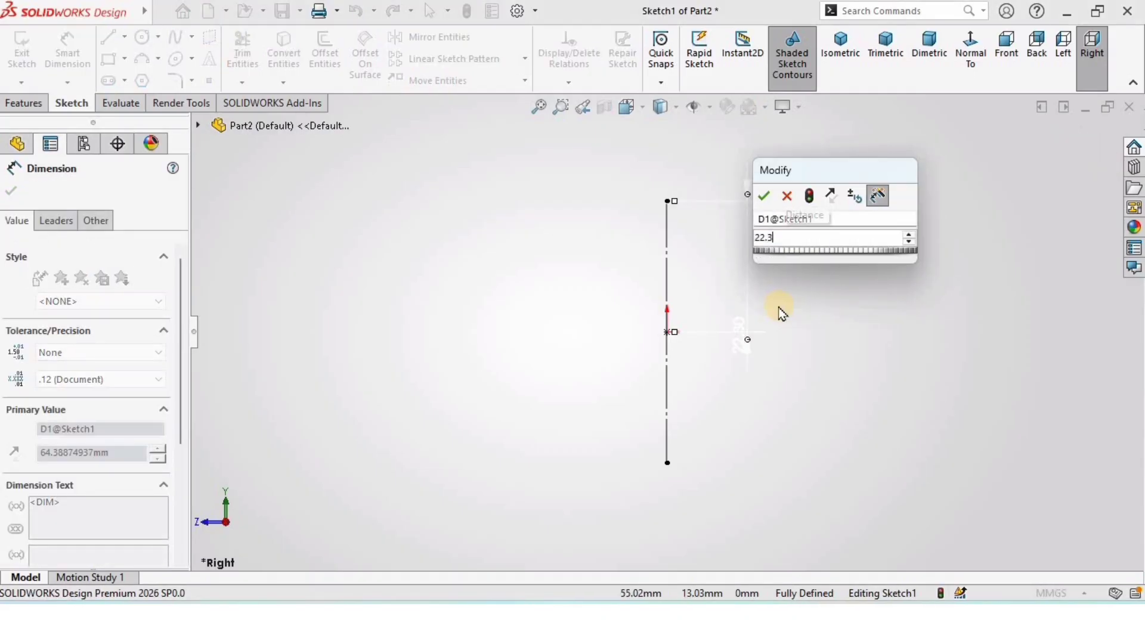
{"action": "key", "text": "Return"}
{"action": "key", "text": "Escape"}
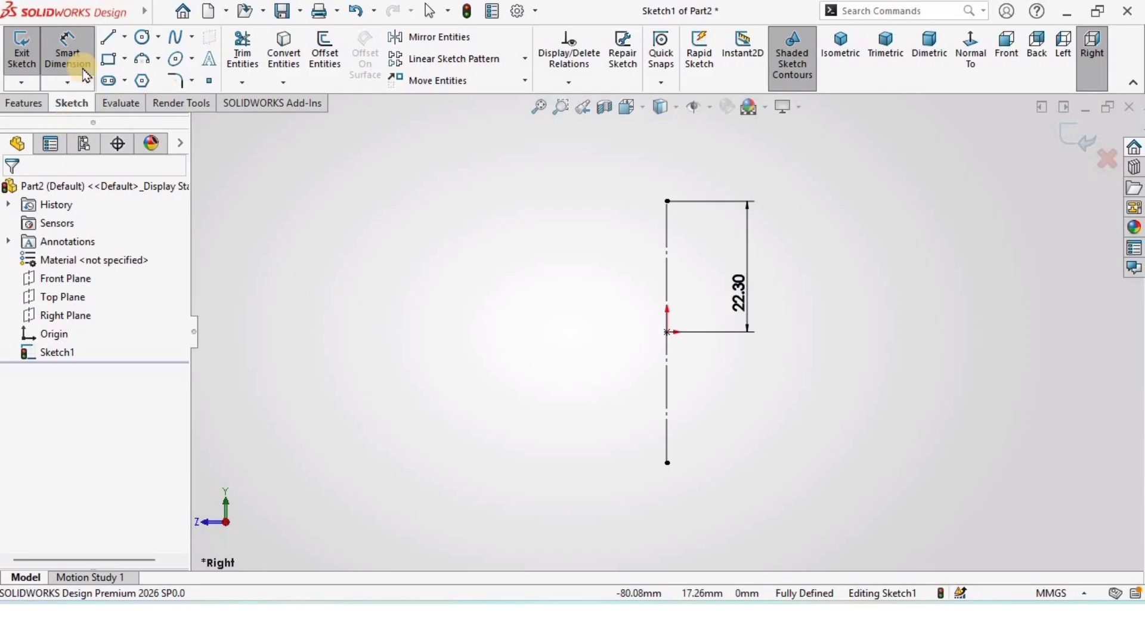
Sketch an open four-line profile left of the centerline and below the origin: base about 23 mm, sides about 4 mm, partial upper line about 15 mm.
{"action": "key", "text": "l"}
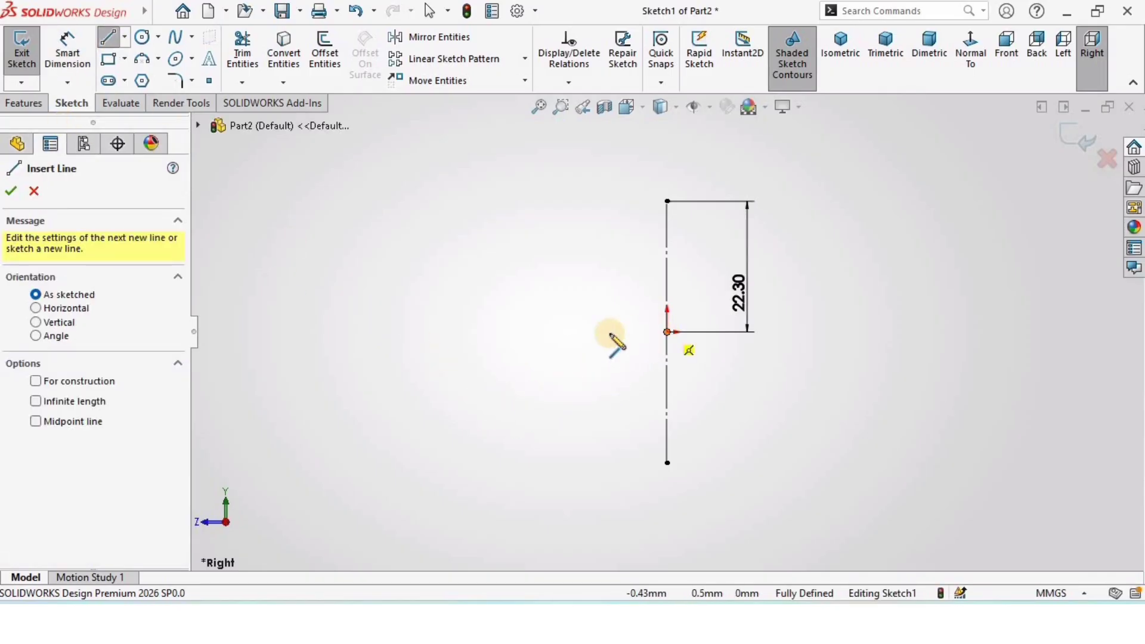
{"action": "left_click", "coordinate": [532, 410]}
{"action": "left_click", "coordinate": [510, 434]}
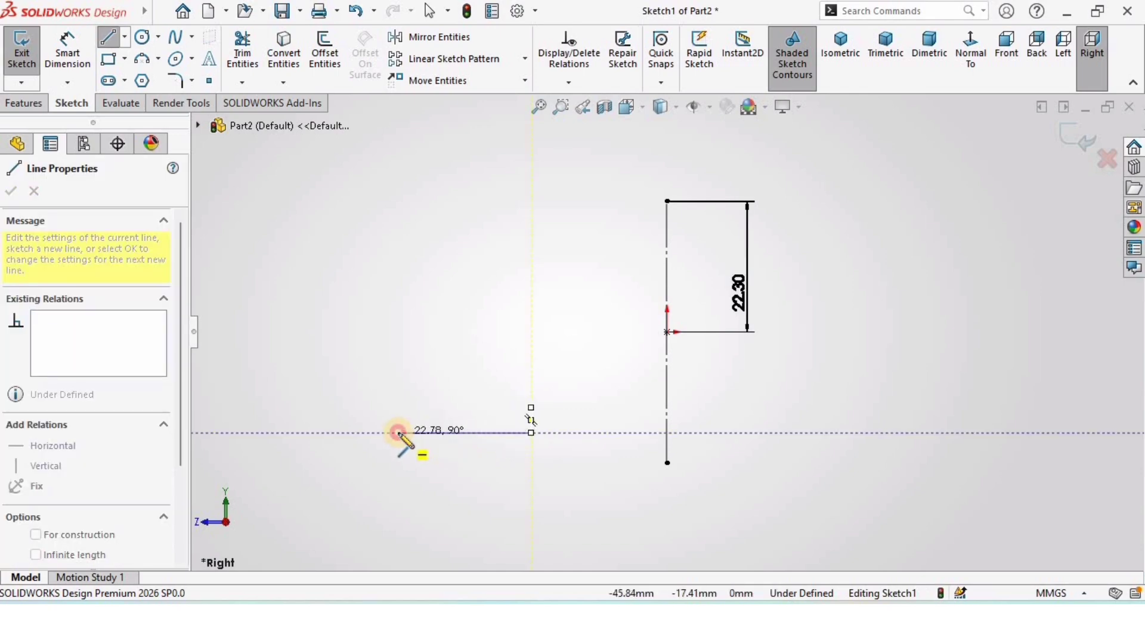
{"action": "left_click", "coordinate": [398, 433]}
{"action": "left_click", "coordinate": [399, 408]}
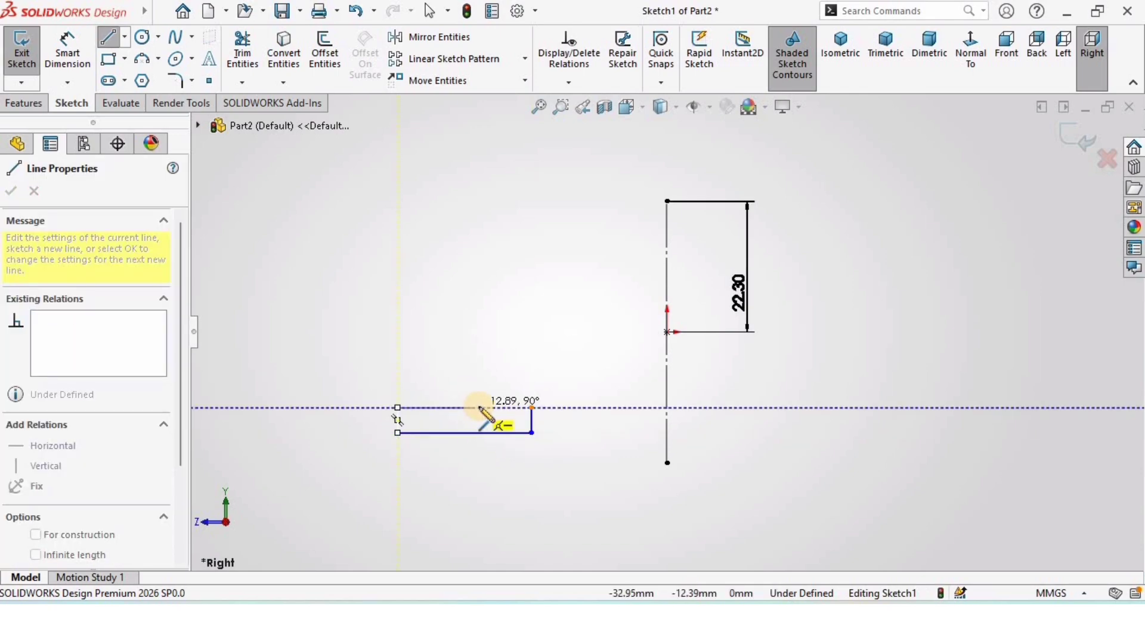
{"action": "left_click", "coordinate": [487, 408]}
{"action": "key", "text": "Escape"}
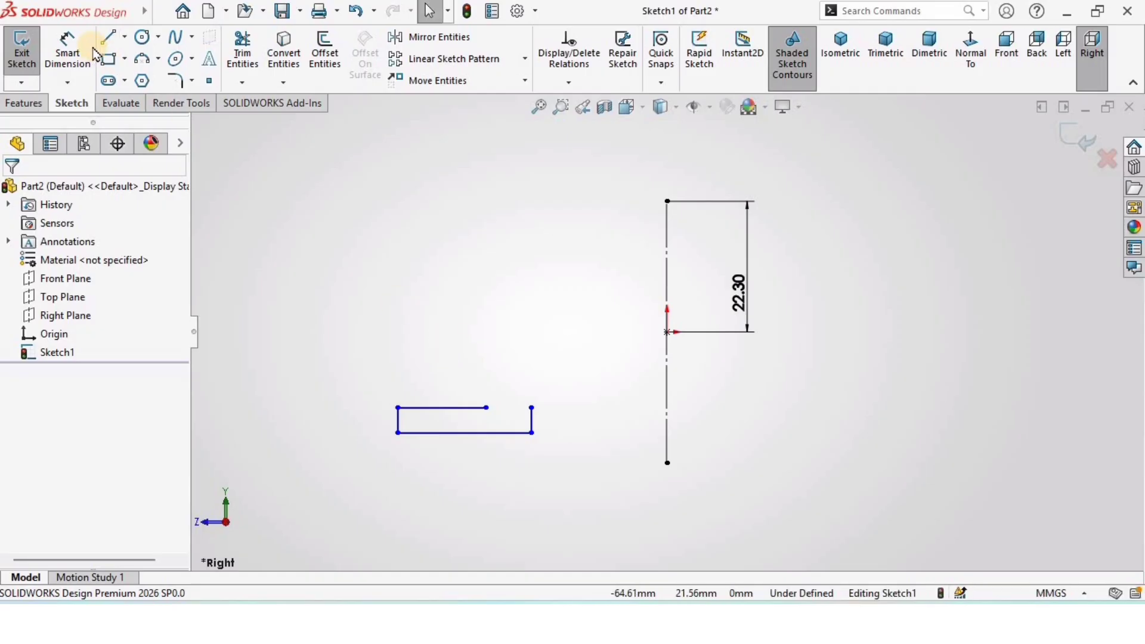
Dimension the vertical distance from the origin to the profile's base line as 10 mm.
{"action": "left_click", "coordinate": [72, 51]}
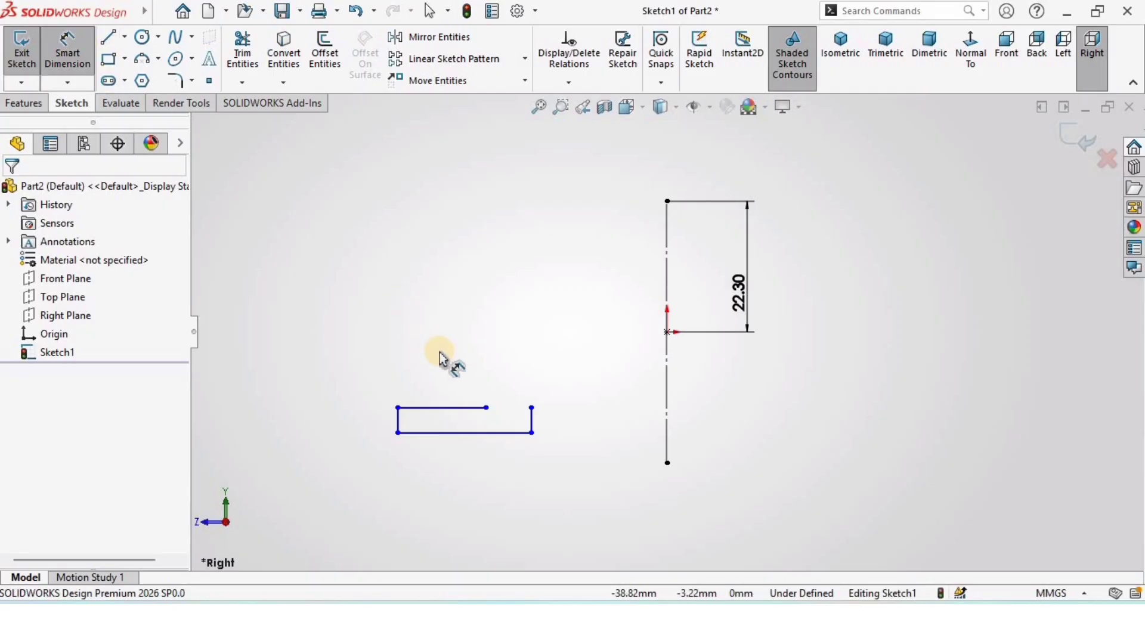
{"action": "left_click", "coordinate": [495, 434]}
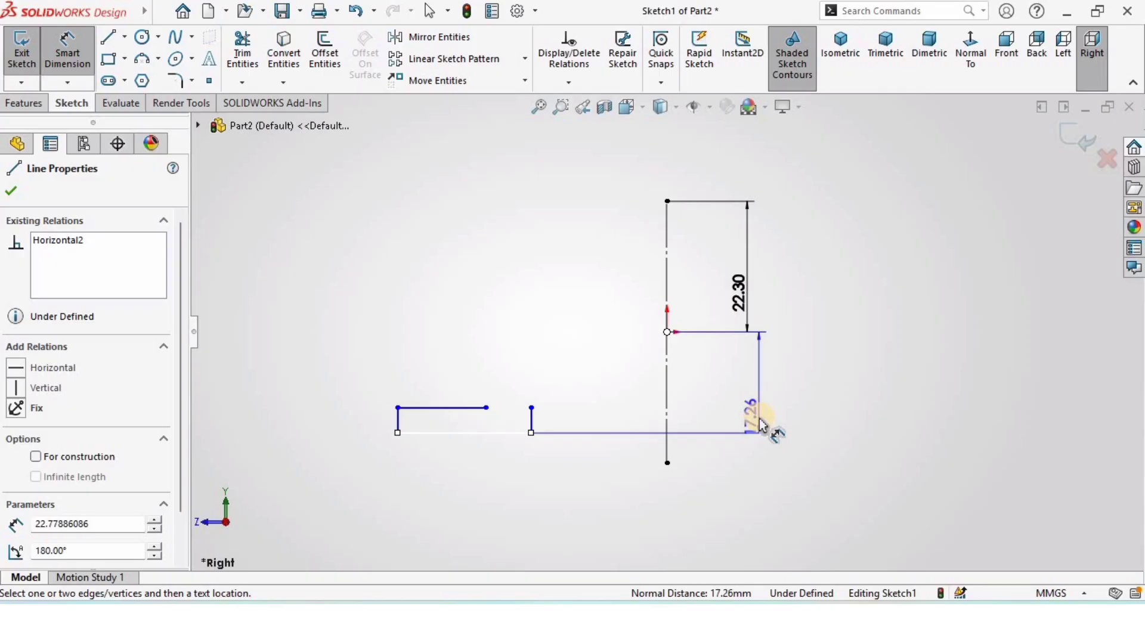
{"action": "left_click", "coordinate": [763, 425]}
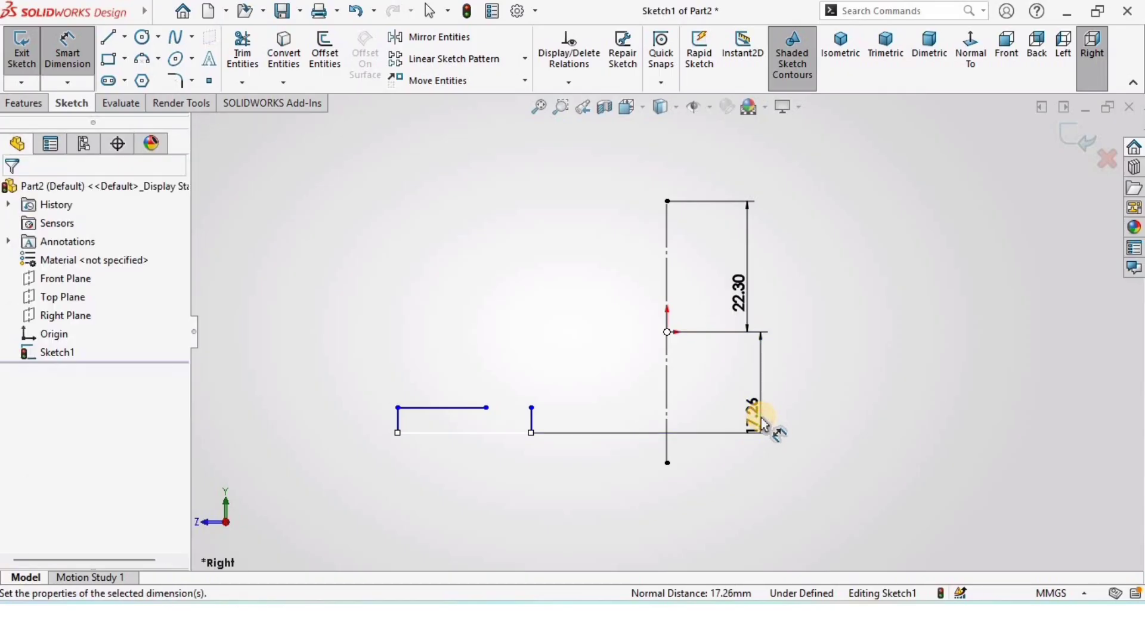
{"action": "type", "text": "10"}
{"action": "key", "text": "Return"}
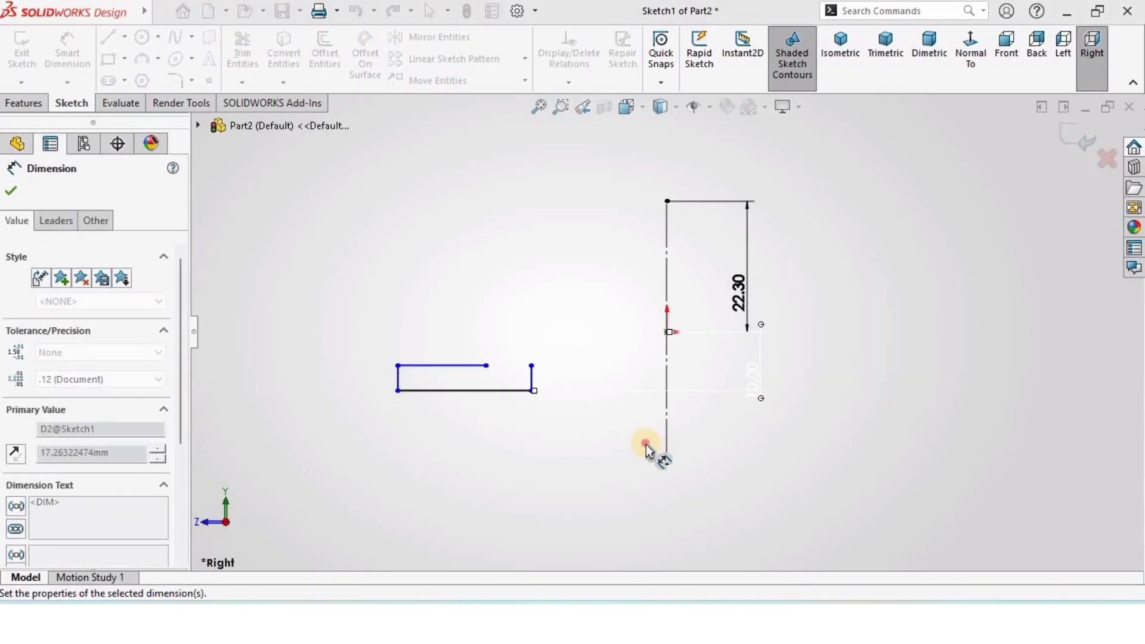
Set the height of the profile's right vertical side to 3 mm with a dimension.
{"action": "scroll", "coordinate": [531, 444], "scroll_direction": "down", "scroll_amount": 1}
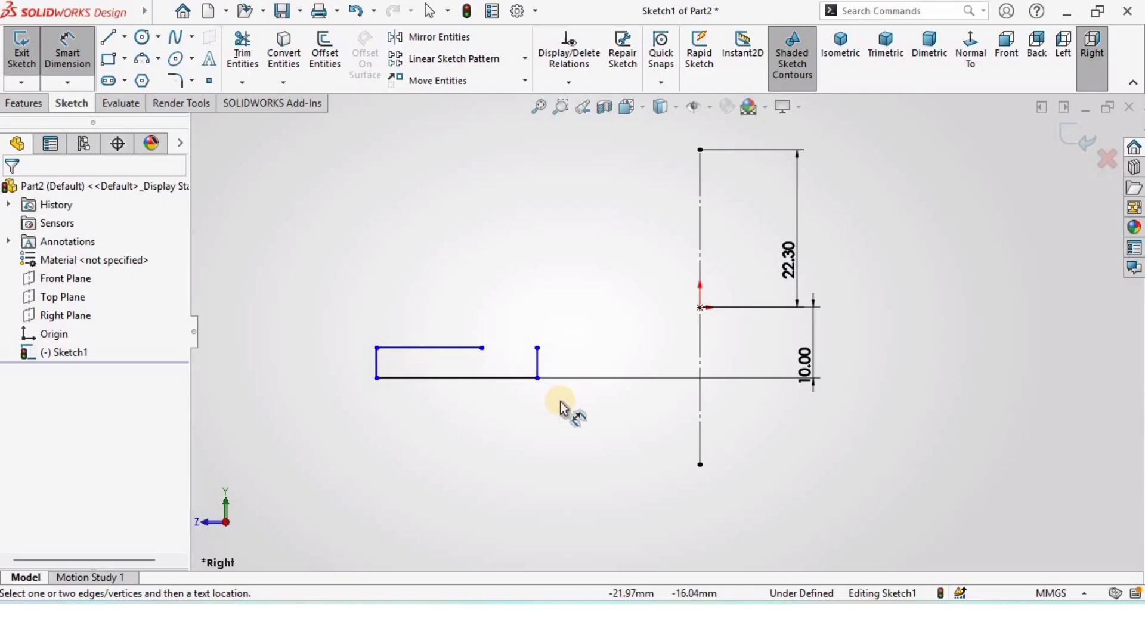
{"action": "left_click", "coordinate": [538, 363]}
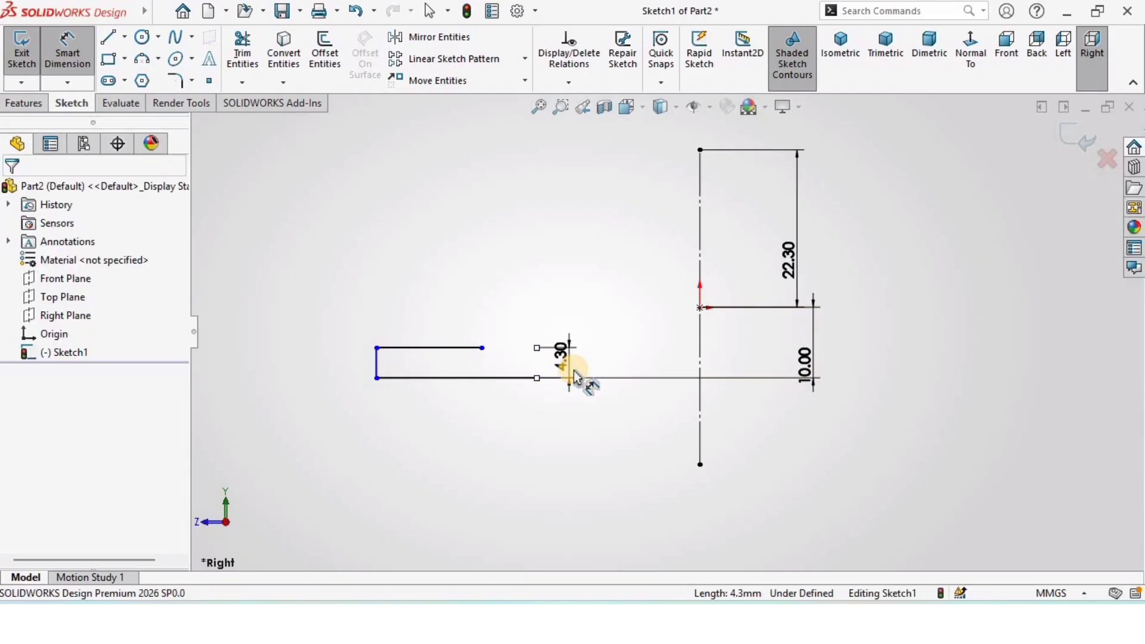
{"action": "left_click", "coordinate": [574, 377]}
{"action": "type", "text": "3"}
{"action": "key", "text": "Return"}
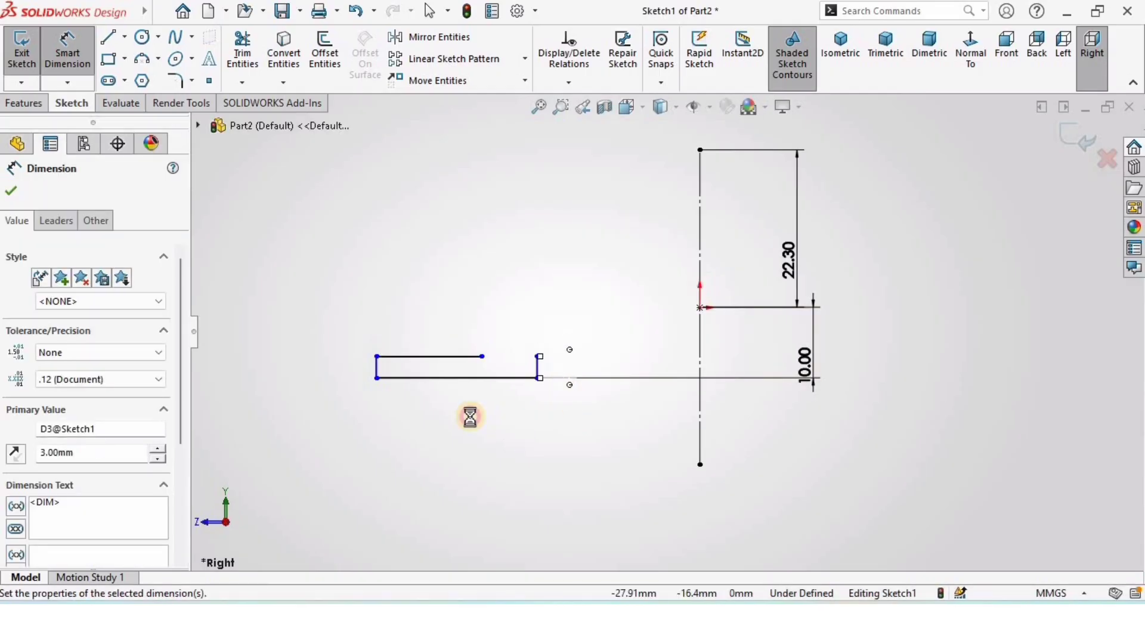
Add a driven dimension to the height of the profile's left vertical side.
{"action": "left_click", "coordinate": [375, 369]}
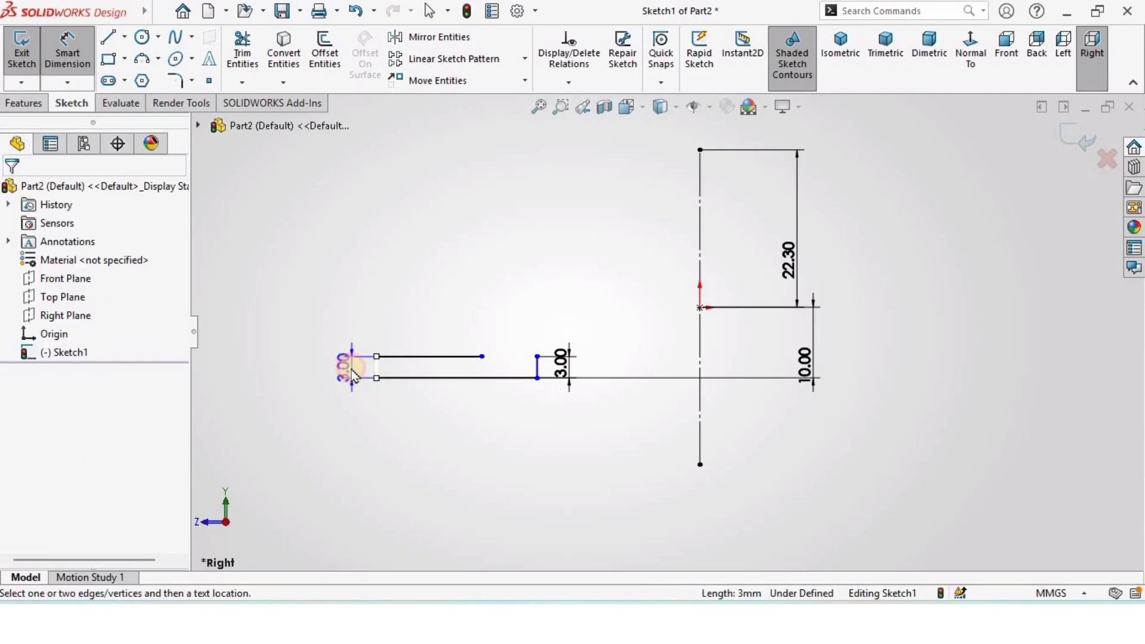
{"action": "left_click", "coordinate": [345, 365]}
{"action": "left_click", "coordinate": [607, 285]}
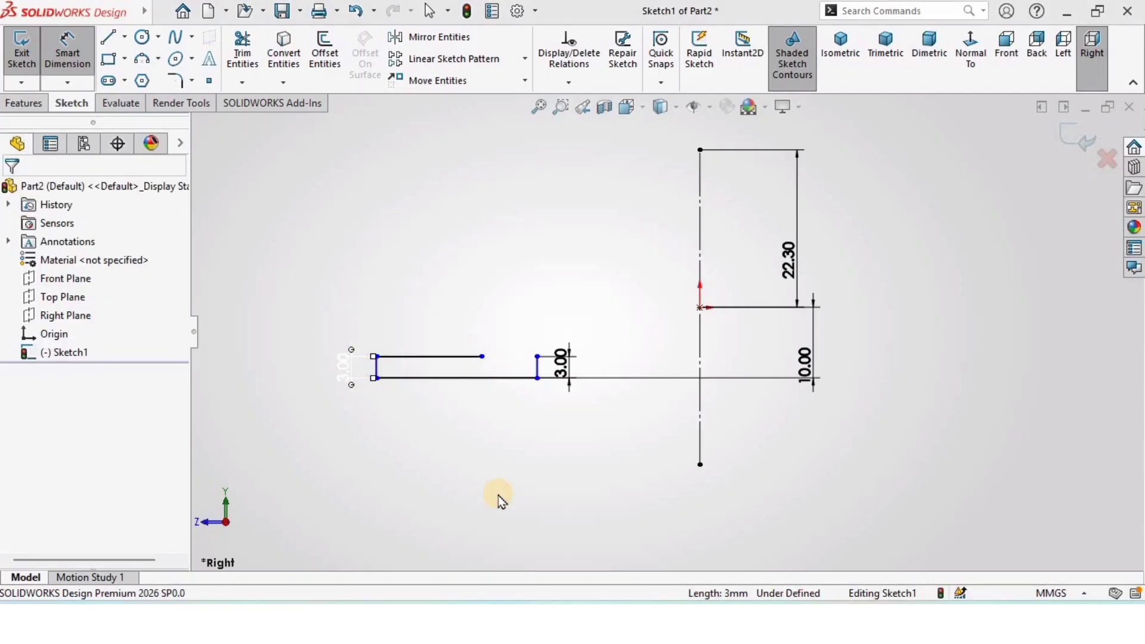
Dimension the profile's upper horizontal line to a length of 10 mm.
{"action": "left_click", "coordinate": [449, 353]}
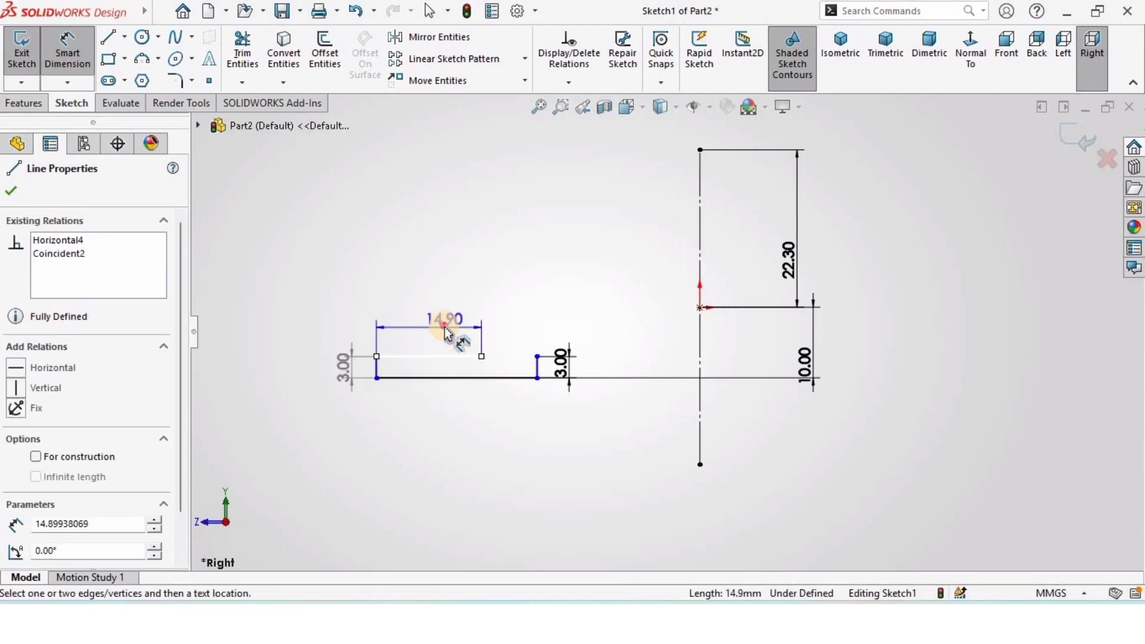
{"action": "left_click", "coordinate": [448, 334]}
{"action": "type", "text": "10"}
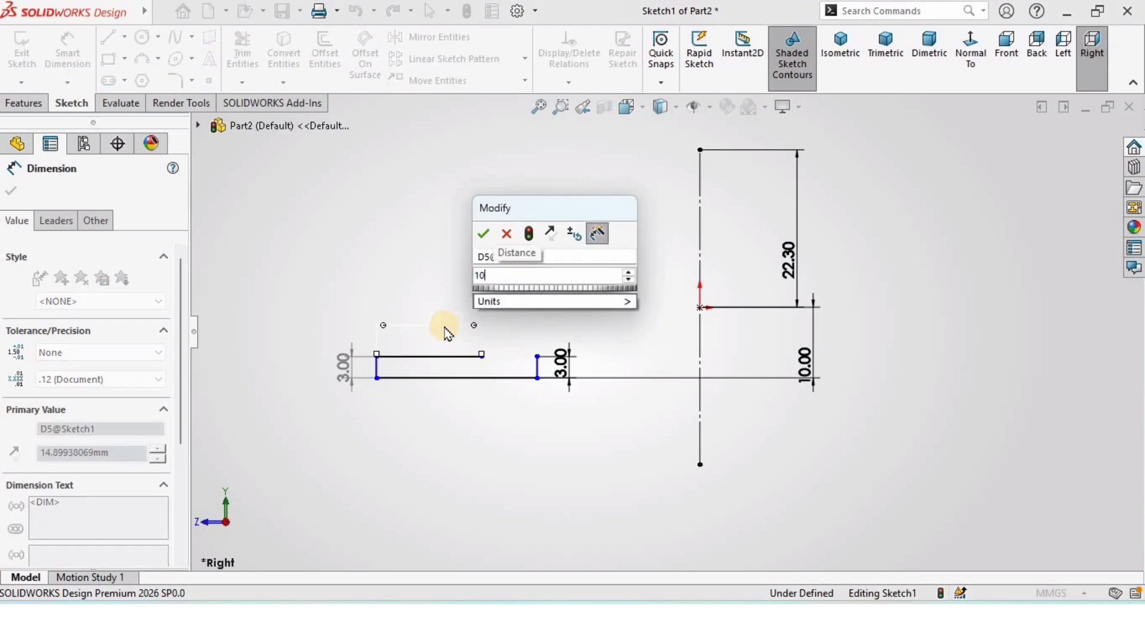
{"action": "key", "text": "Return"}
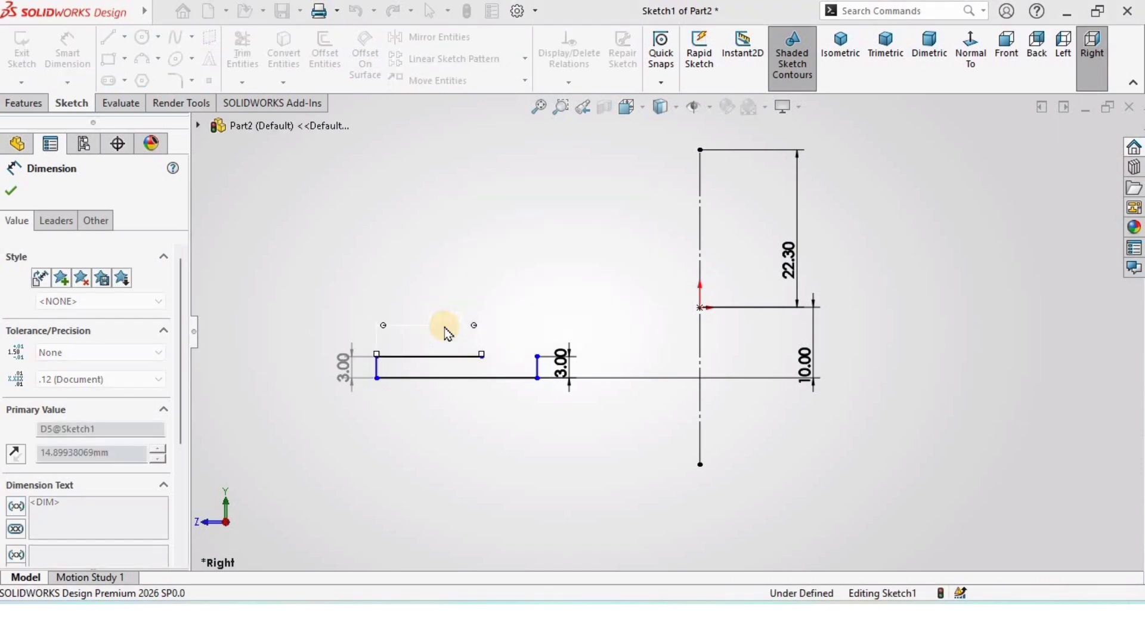
Dimension the profile's base line to a length of 12.12 mm.
{"action": "left_click", "coordinate": [511, 379]}
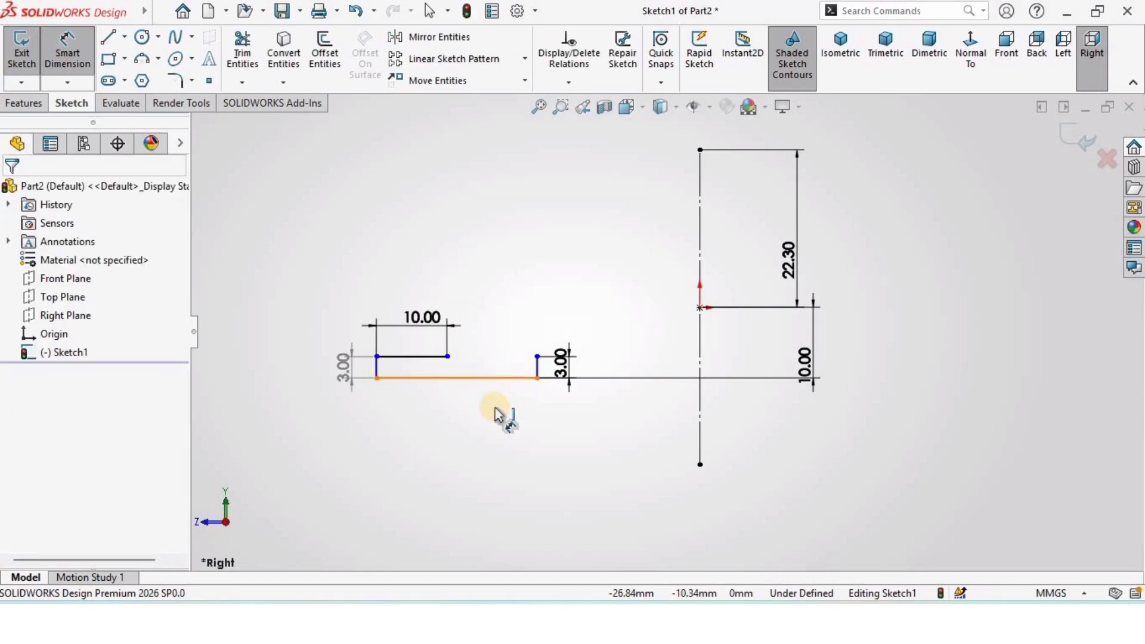
{"action": "left_click", "coordinate": [463, 414]}
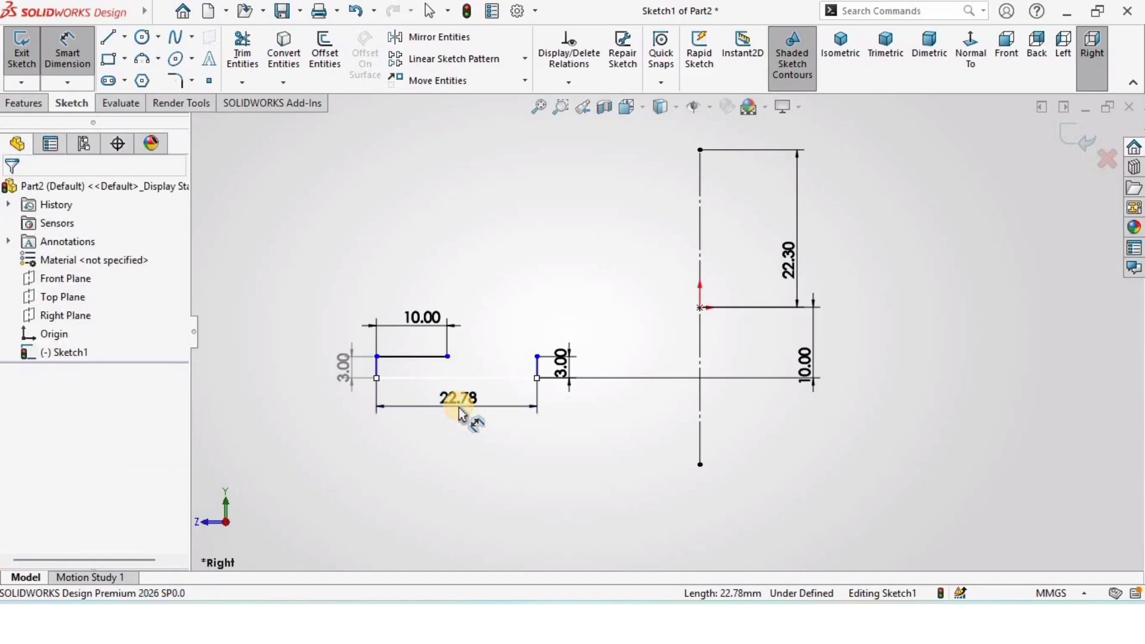
{"action": "type", "text": "12.12"}
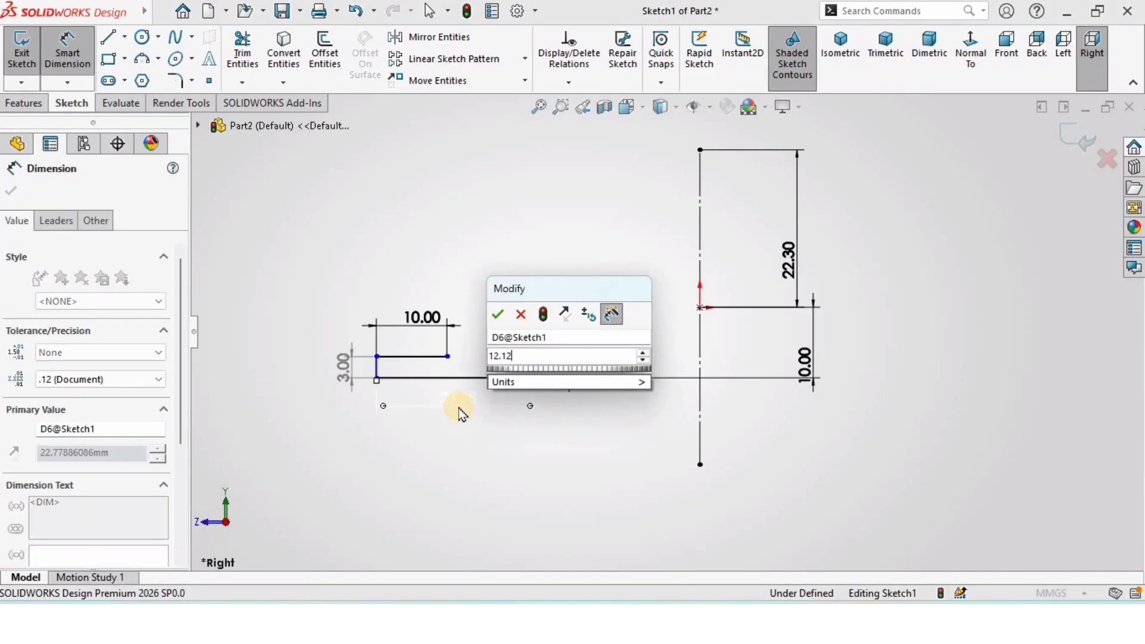
{"action": "key", "text": "Return"}
{"action": "left_click", "coordinate": [566, 469]}
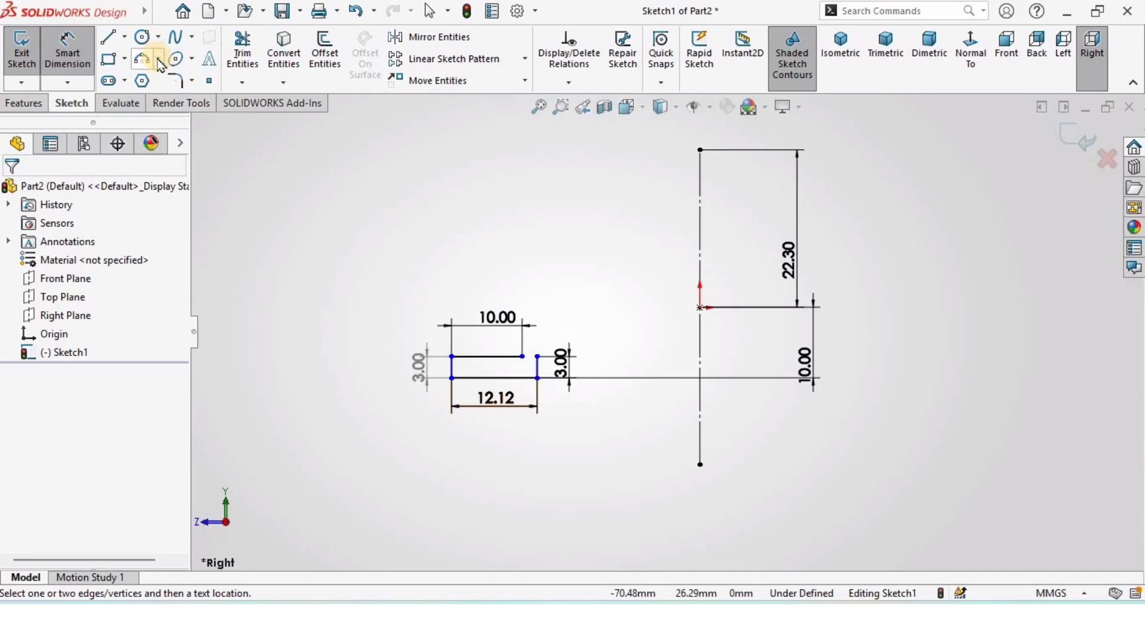
Draw a three-point arc of about 27.3 mm radius from the inner end of the 10 mm line to the centerline's upper endpoint.
{"action": "left_click", "coordinate": [158, 59]}
{"action": "left_click", "coordinate": [176, 121]}
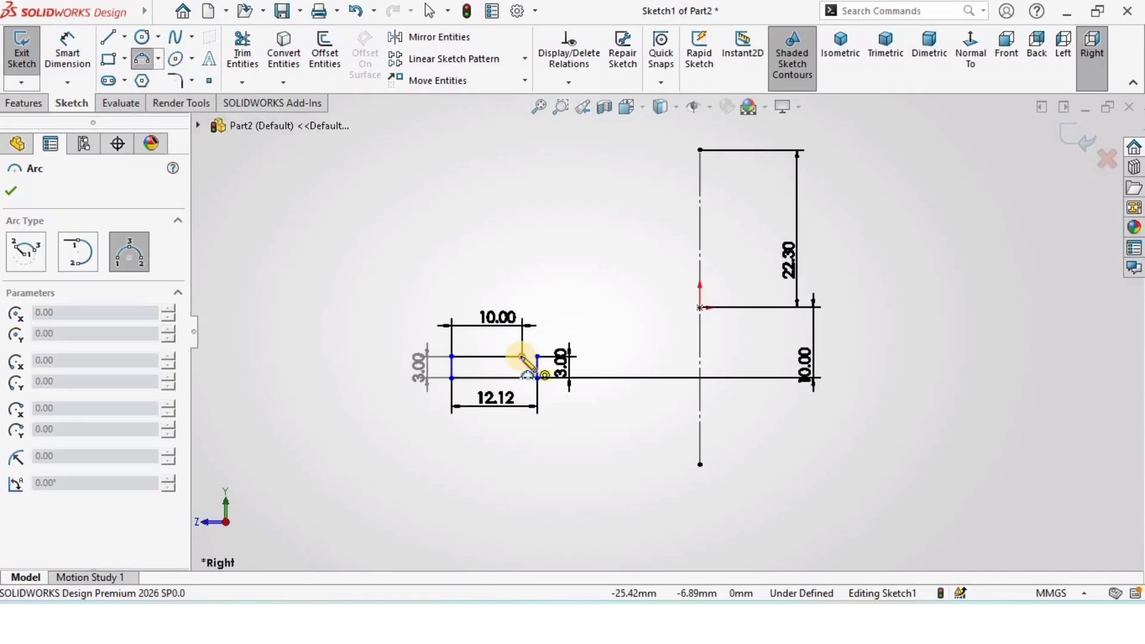
{"action": "left_click", "coordinate": [522, 357]}
{"action": "left_click", "coordinate": [700, 150]}
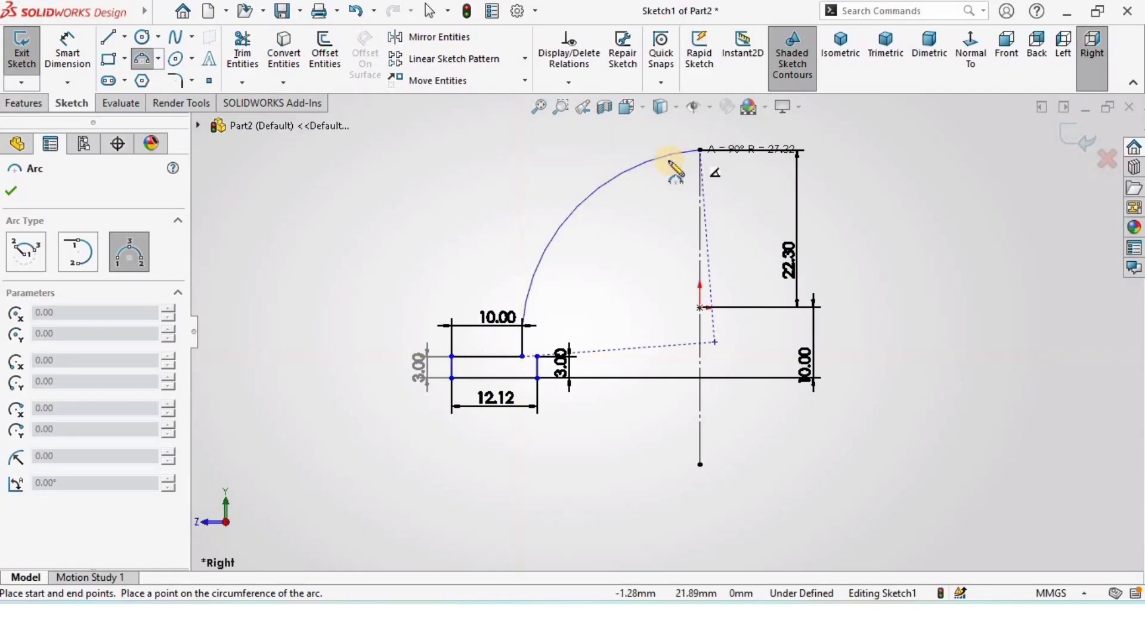
{"action": "left_click", "coordinate": [603, 187]}
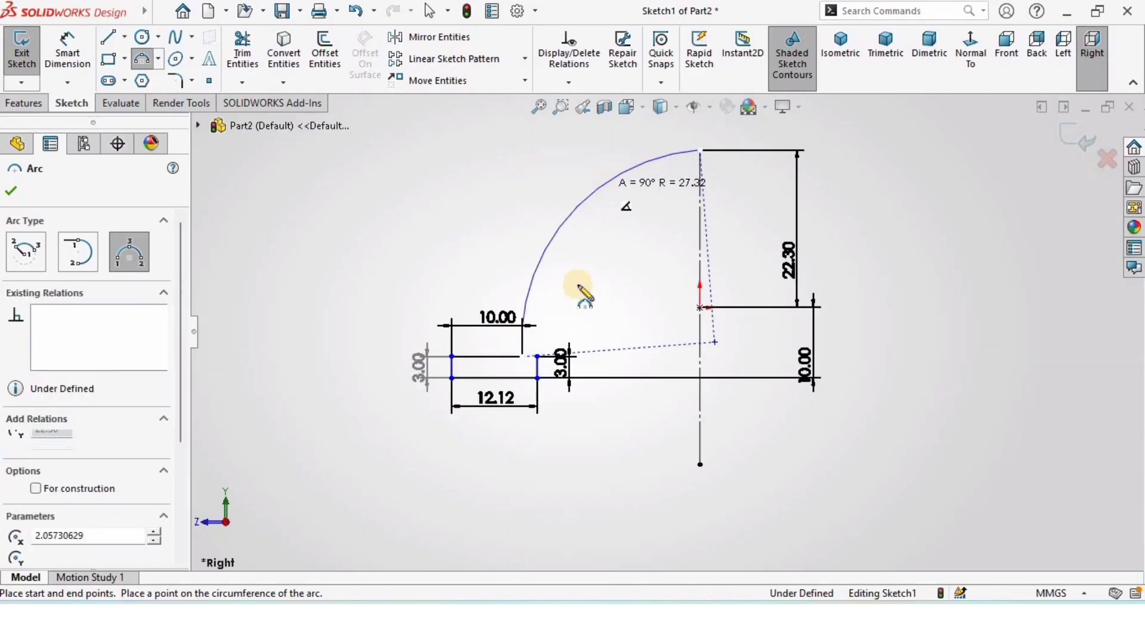
Draw an inner three-point arc of about 24.5 mm radius from the top of the profile's right vertical side to the centerline, below the outer arc's end.
{"action": "left_click", "coordinate": [538, 357]}
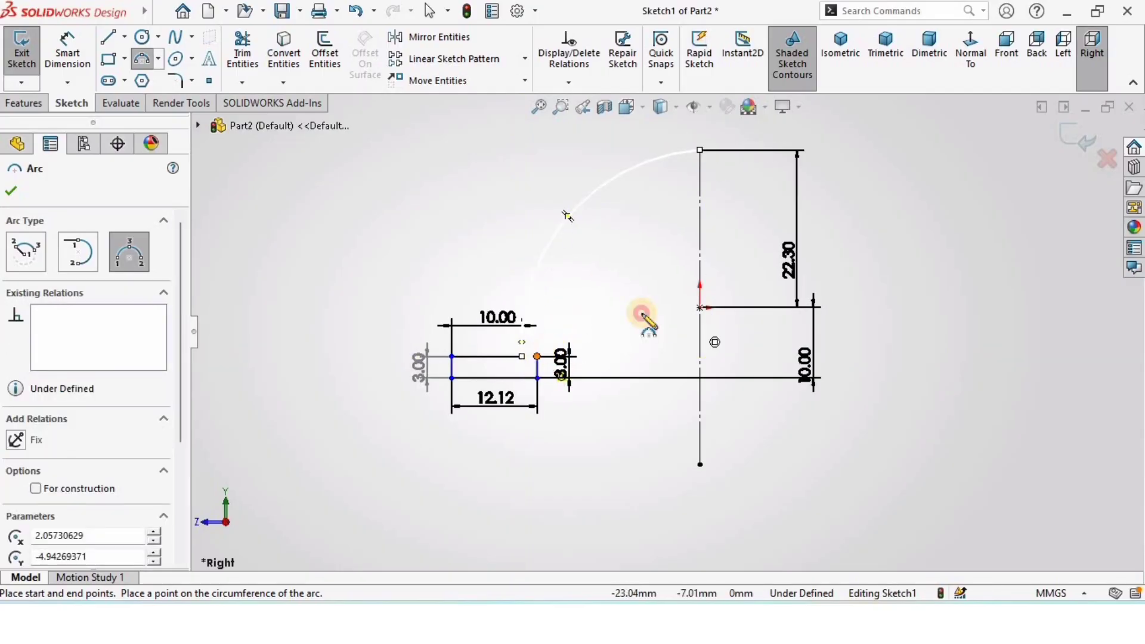
{"action": "left_click", "coordinate": [701, 174]}
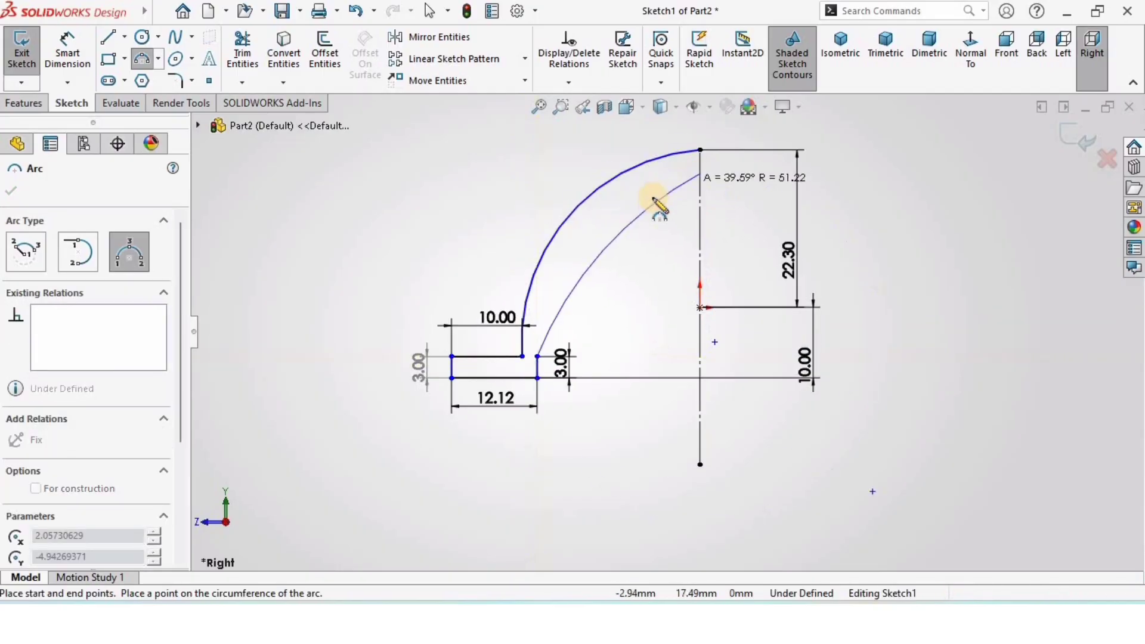
{"action": "left_click", "coordinate": [608, 213]}
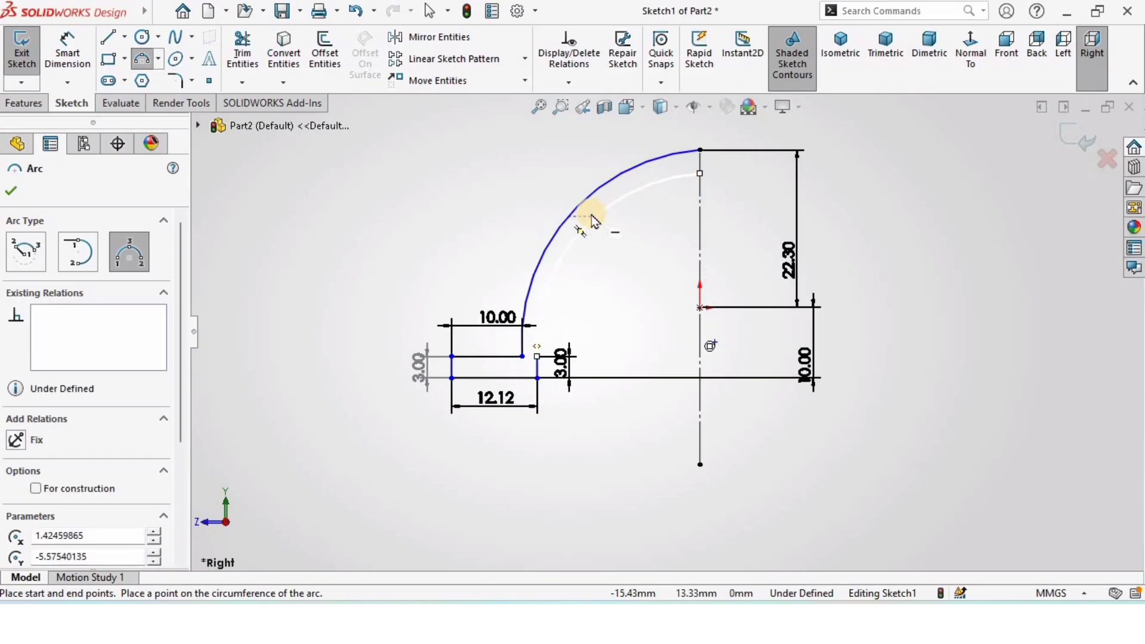
{"action": "key", "text": "Escape"}
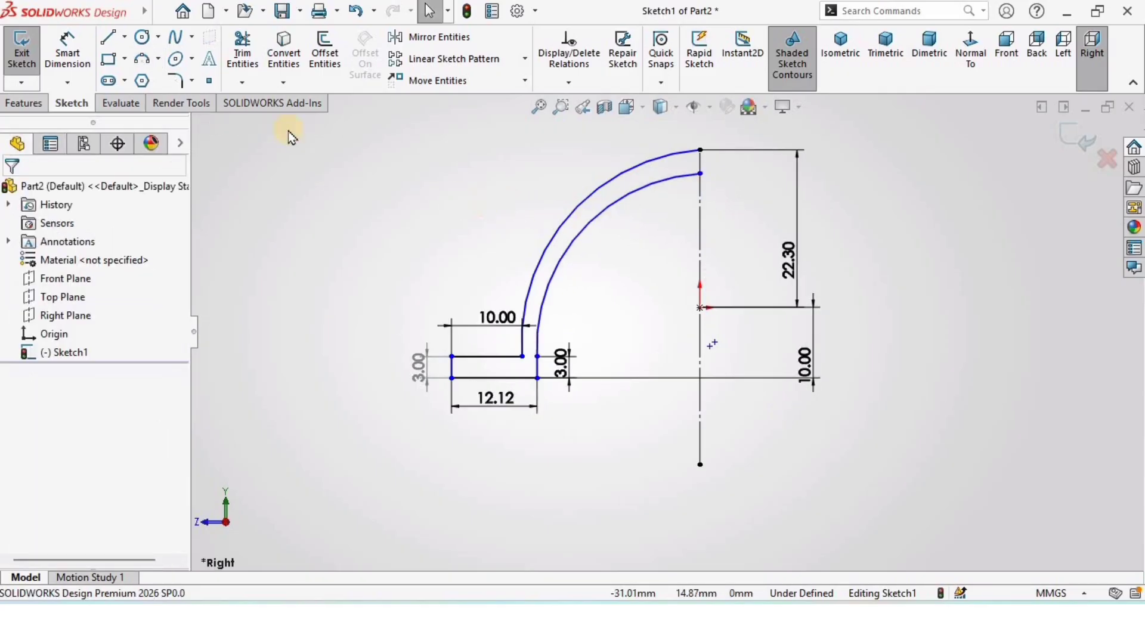
Dimension the outer arc with a radius of 22.32 mm.
{"action": "left_click", "coordinate": [72, 51]}
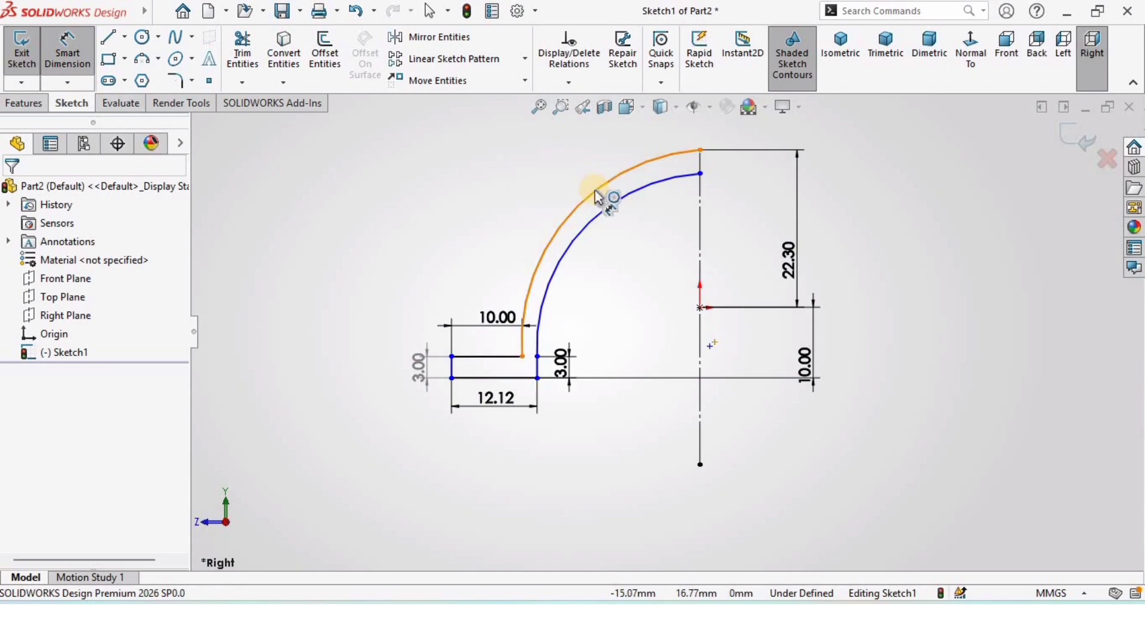
{"action": "left_click", "coordinate": [434, 194]}
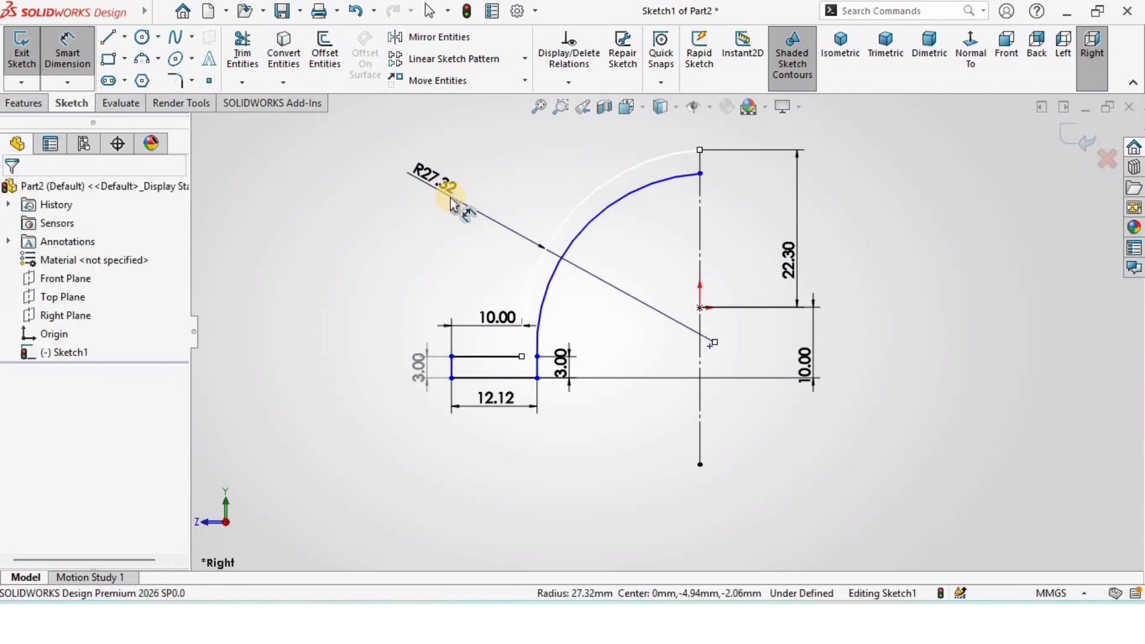
{"action": "type", "text": "22."}
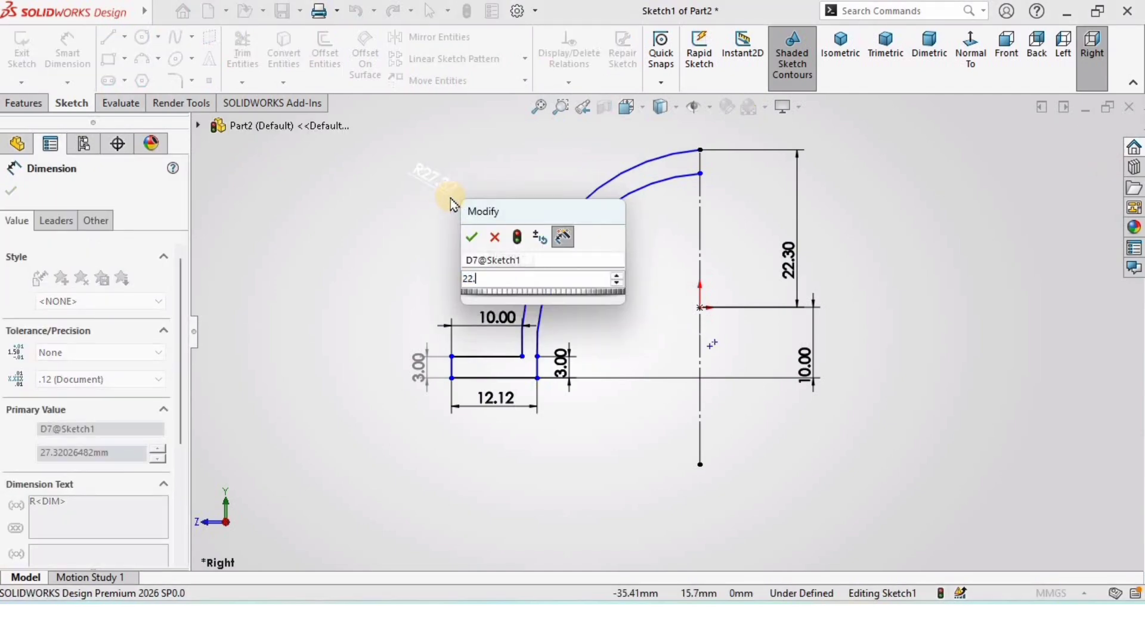
{"action": "type", "text": "32"}
{"action": "key", "text": "Return"}
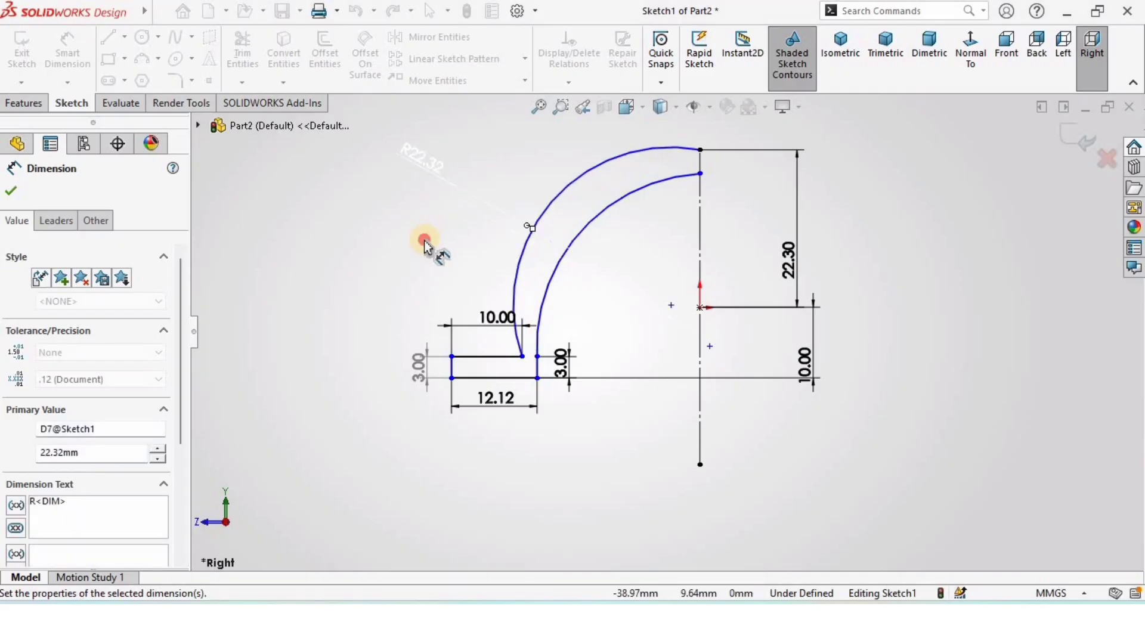
Dimension the inner arc with a radius of 20.32 mm.
{"action": "left_click", "coordinate": [605, 218]}
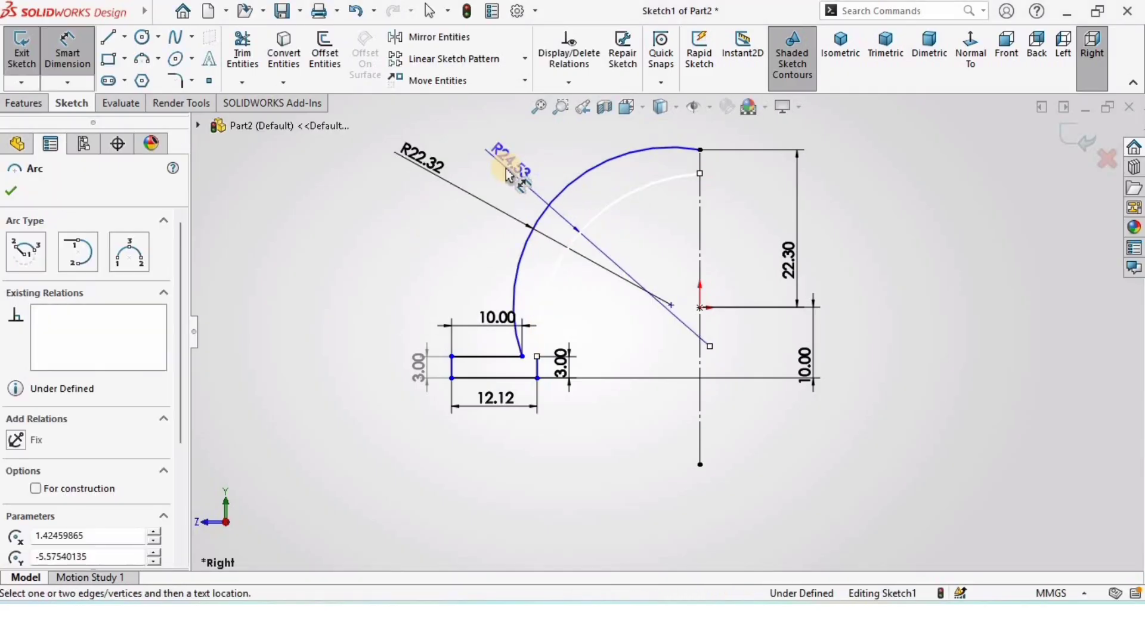
{"action": "left_click", "coordinate": [506, 173]}
{"action": "type", "text": "20"}
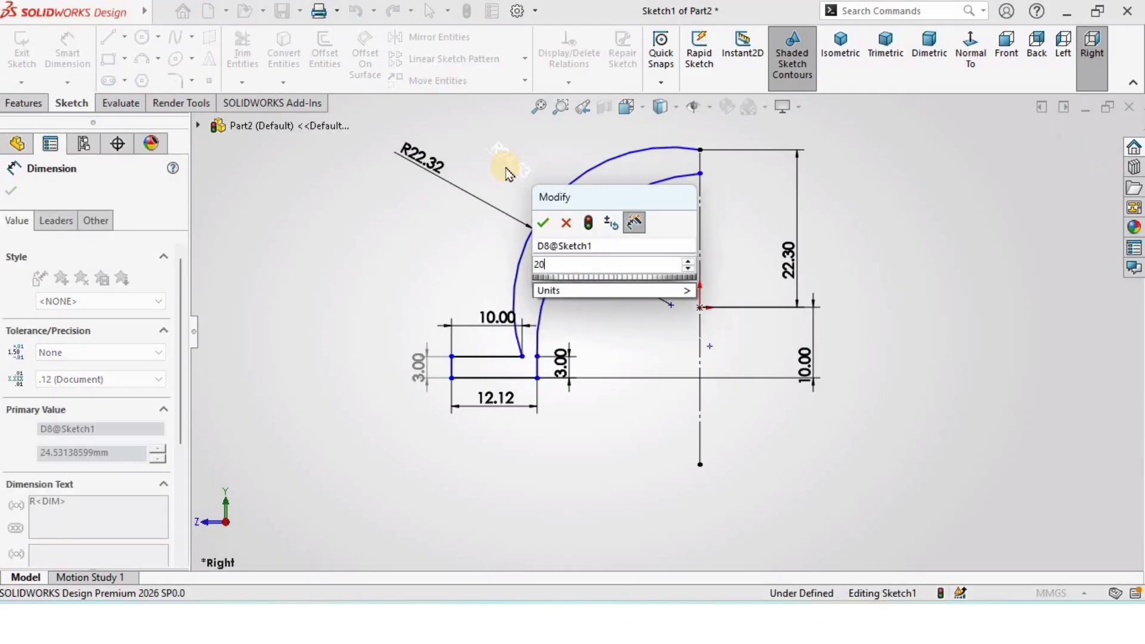
{"action": "type", "text": ".32"}
{"action": "key", "text": "Return"}
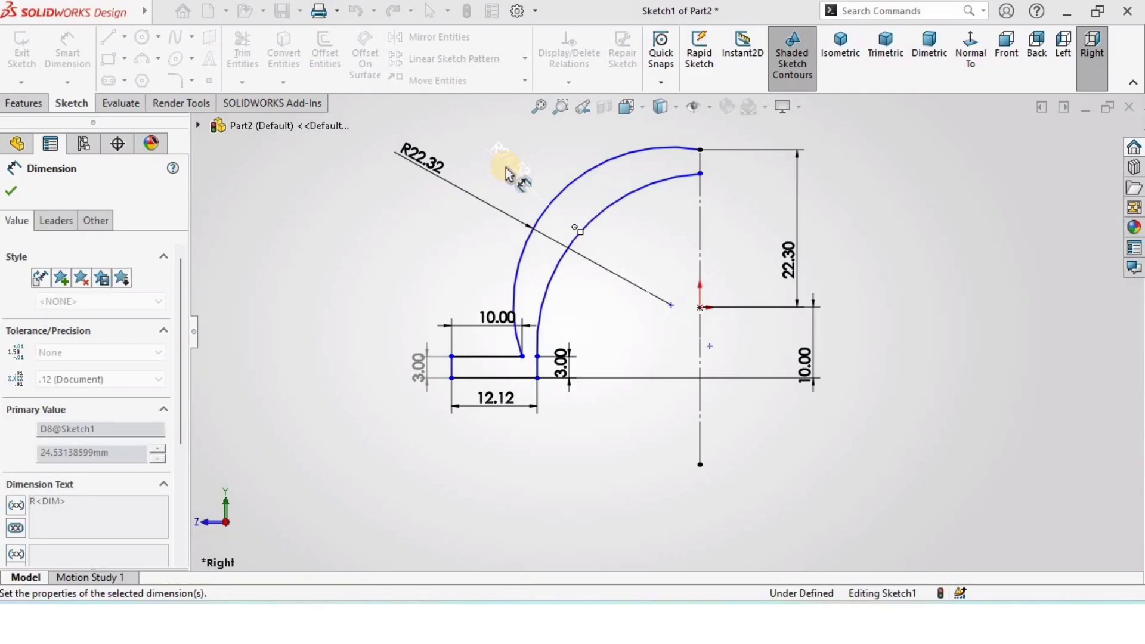
Set the vertical distance between the two arcs' endpoints on the centerline to 2 mm with a dimension.
{"action": "scroll", "coordinate": [704, 179], "scroll_direction": "down", "scroll_amount": 1}
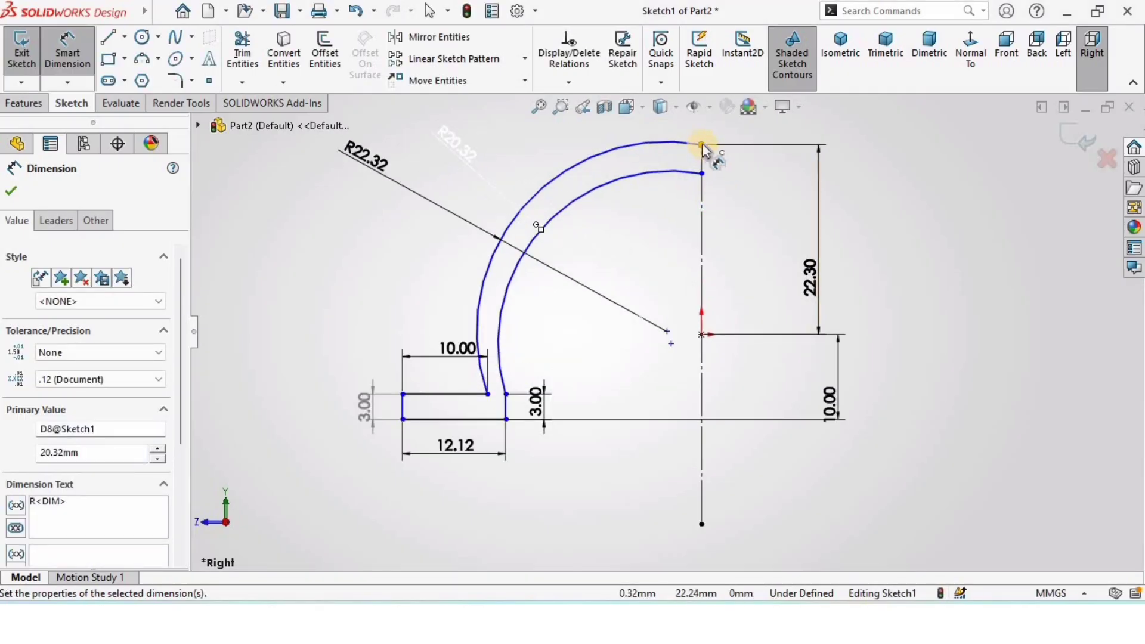
{"action": "left_click", "coordinate": [702, 144]}
{"action": "left_click", "coordinate": [702, 173]}
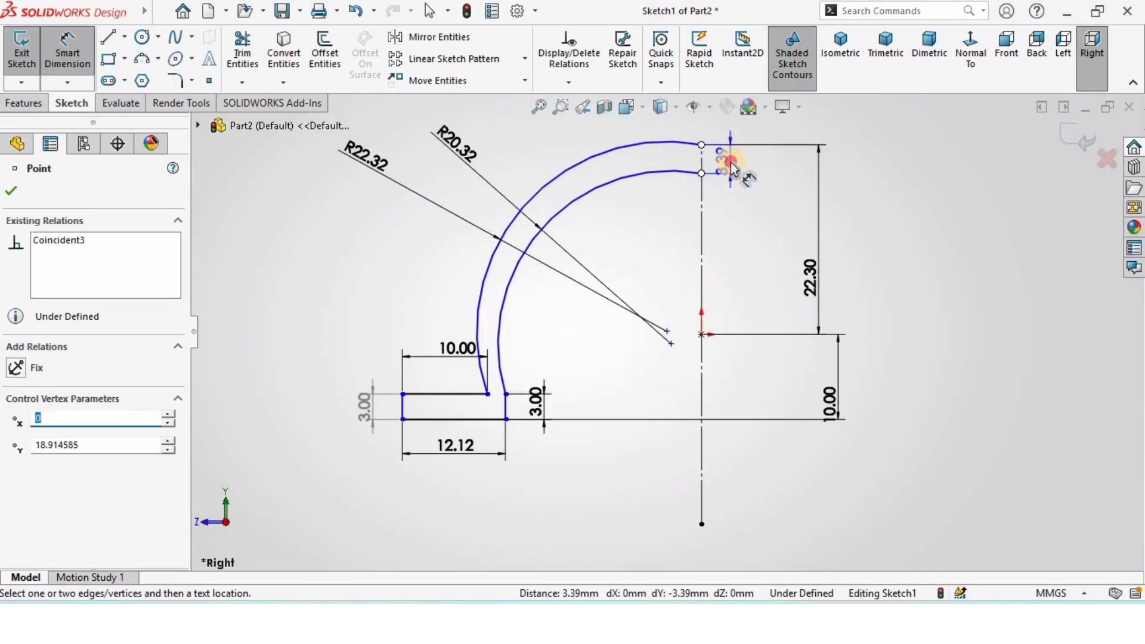
{"action": "left_click", "coordinate": [732, 169]}
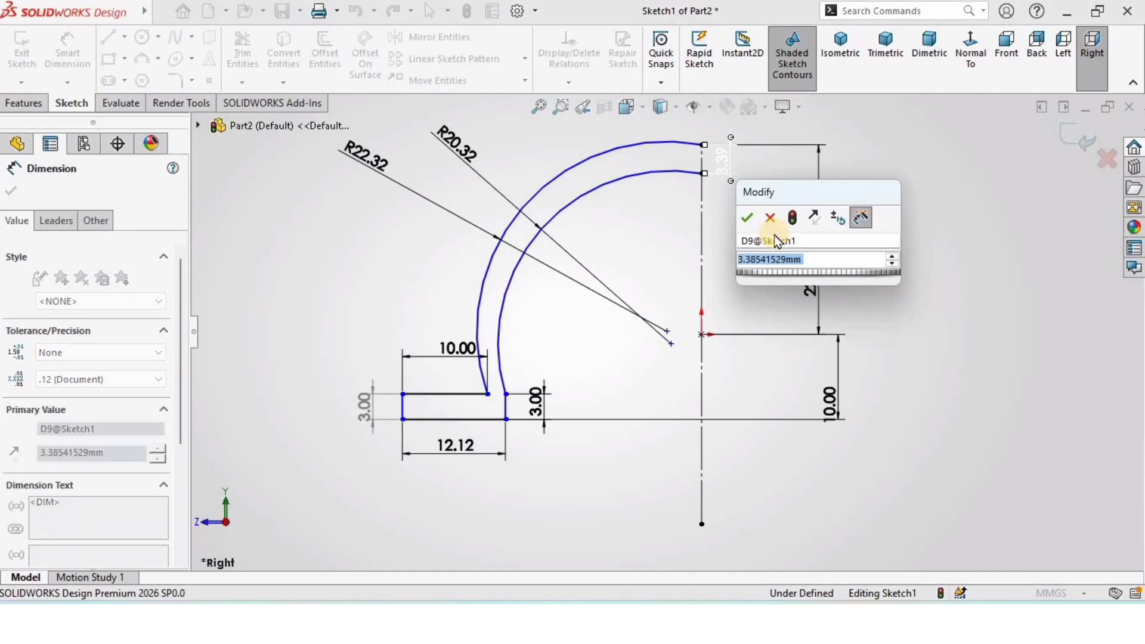
{"action": "key", "text": "Return"}
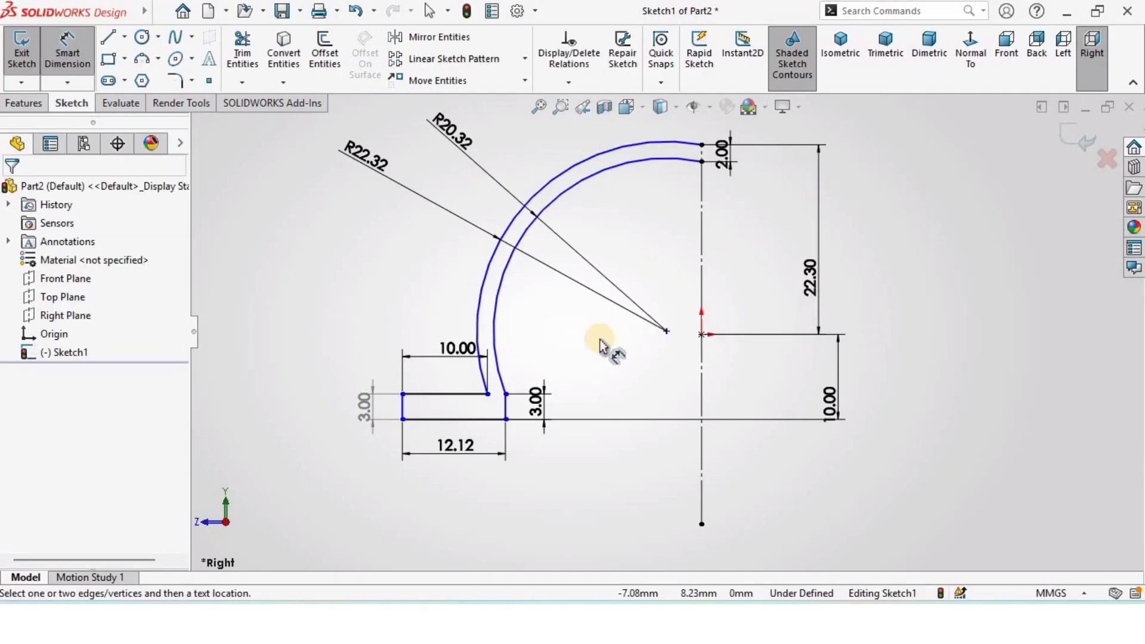
Dimension the distance from the profile's left vertical side to the centerline as 31.2 mm.
{"action": "left_click", "coordinate": [403, 411]}
{"action": "left_click", "coordinate": [702, 462]}
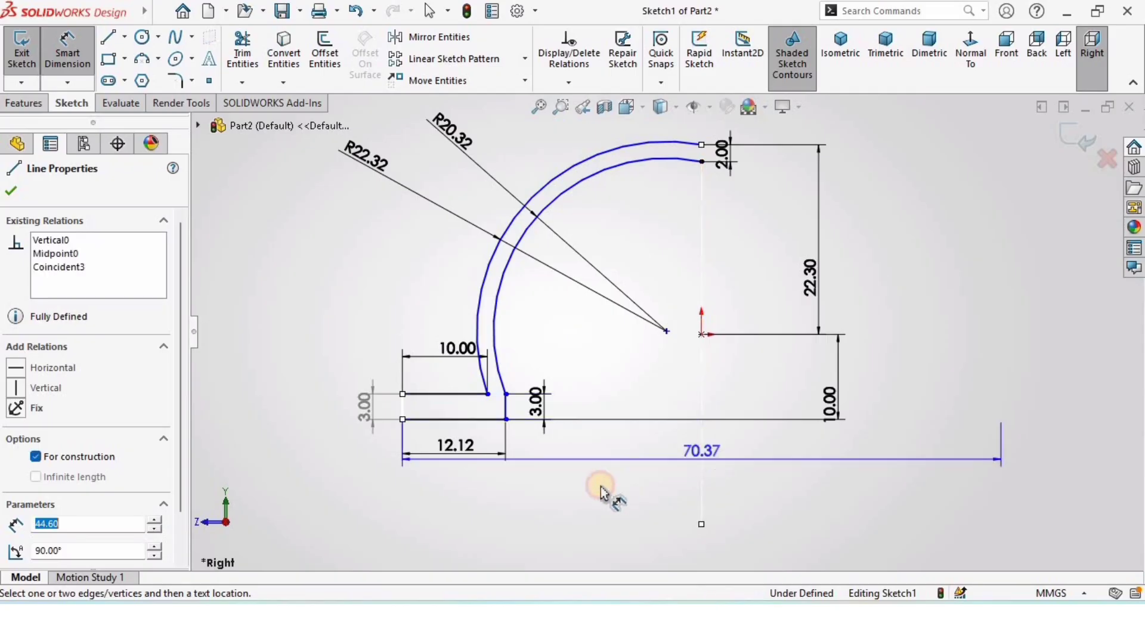
{"action": "left_click", "coordinate": [579, 540]}
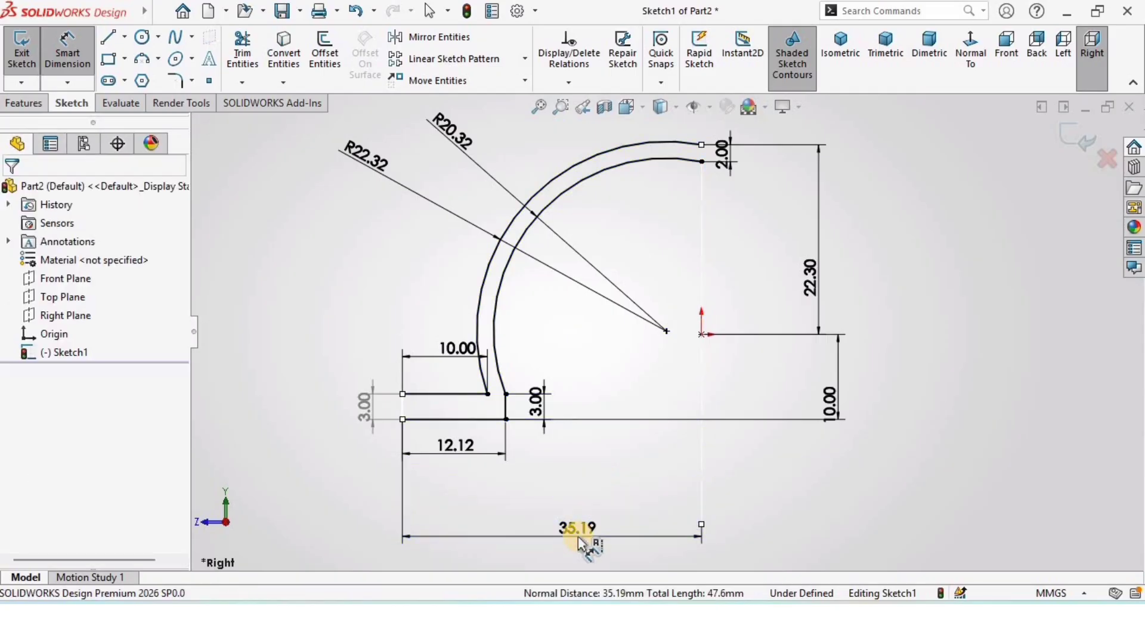
{"action": "type", "text": "31.2"}
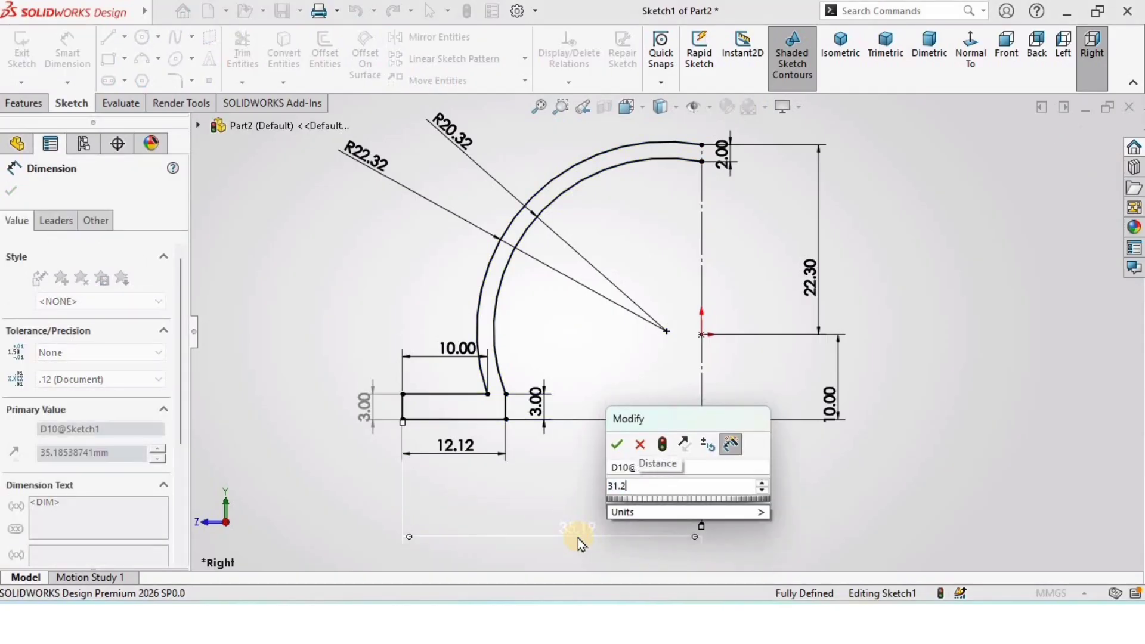
{"action": "key", "text": "Return"}
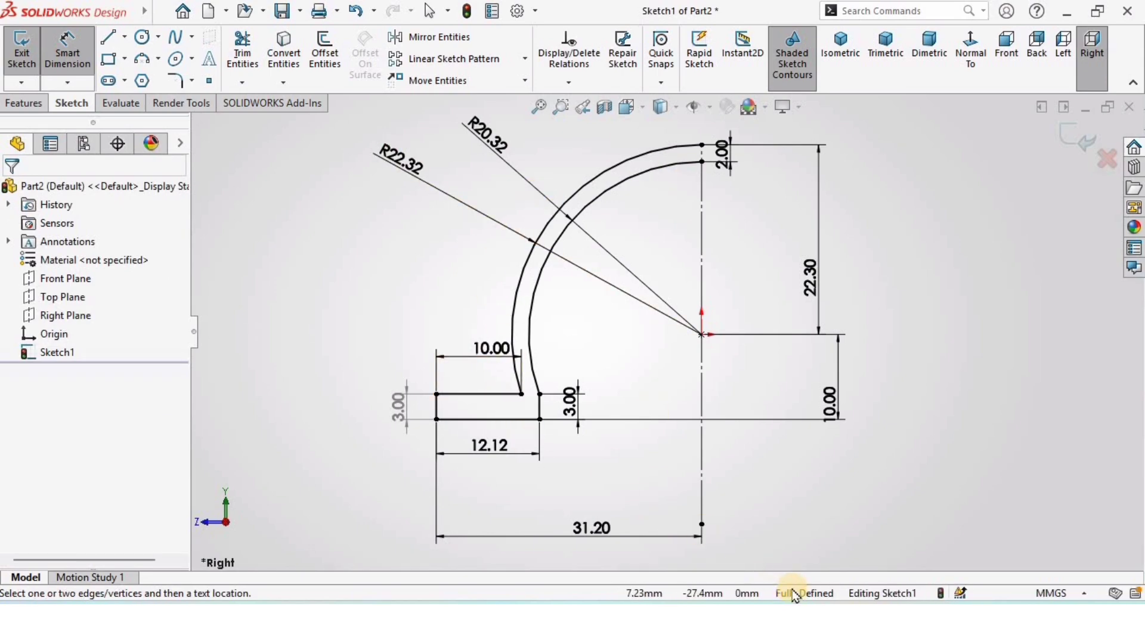
Mirror all of the profile's lines and arcs about the vertical centerline, keeping the original as a copy.
{"action": "scroll", "coordinate": [614, 418], "scroll_direction": "down", "scroll_amount": 1}
{"action": "scroll", "coordinate": [633, 358], "scroll_direction": "up", "scroll_amount": 2}
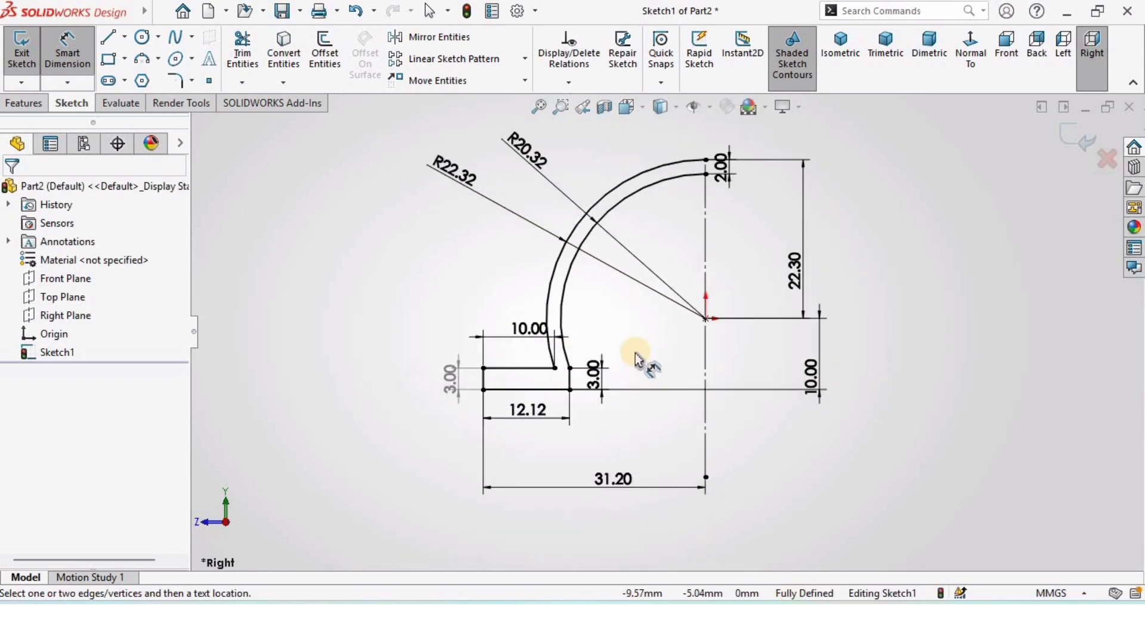
{"action": "left_click", "coordinate": [431, 43]}
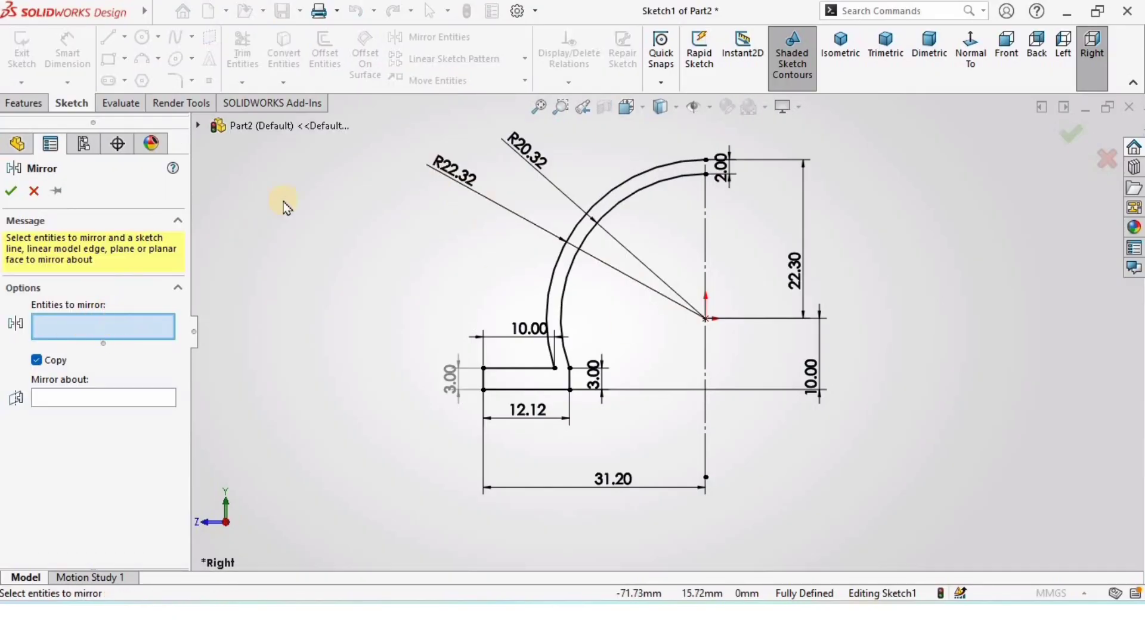
{"action": "key", "text": "z"}
{"action": "mouse_move", "coordinate": [442, 145]}
{"action": "left_mouse_down"}
{"action": "mouse_move", "coordinate": [473, 220]}
{"action": "mouse_move", "coordinate": [656, 440]}
{"action": "mouse_move", "coordinate": [895, 499]}
{"action": "left_mouse_up"}
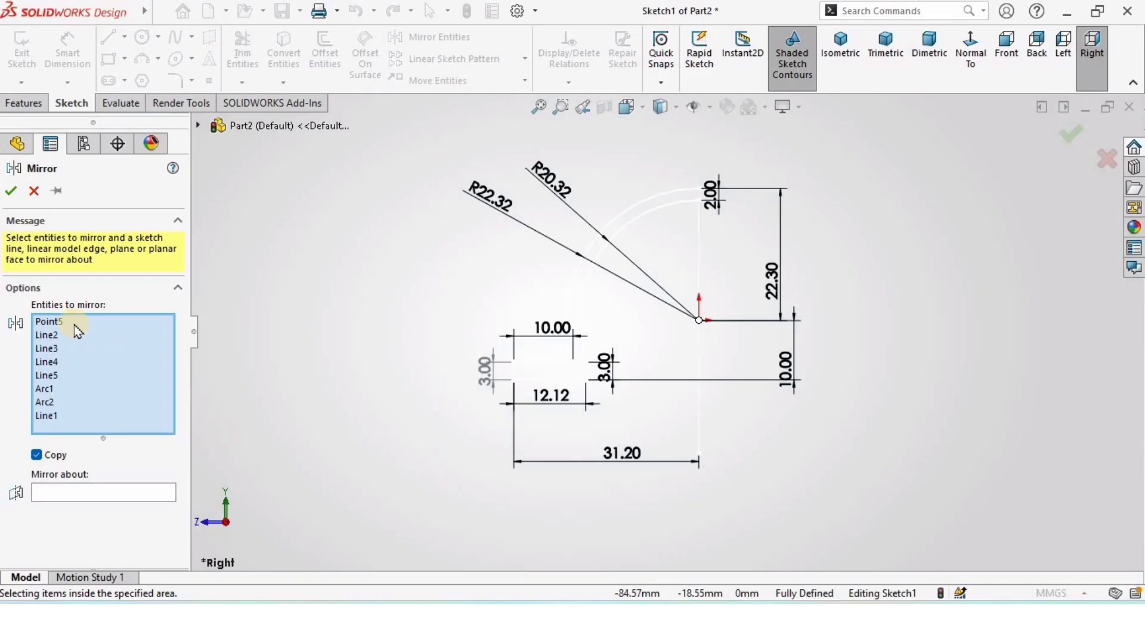
{"action": "left_click", "coordinate": [87, 493]}
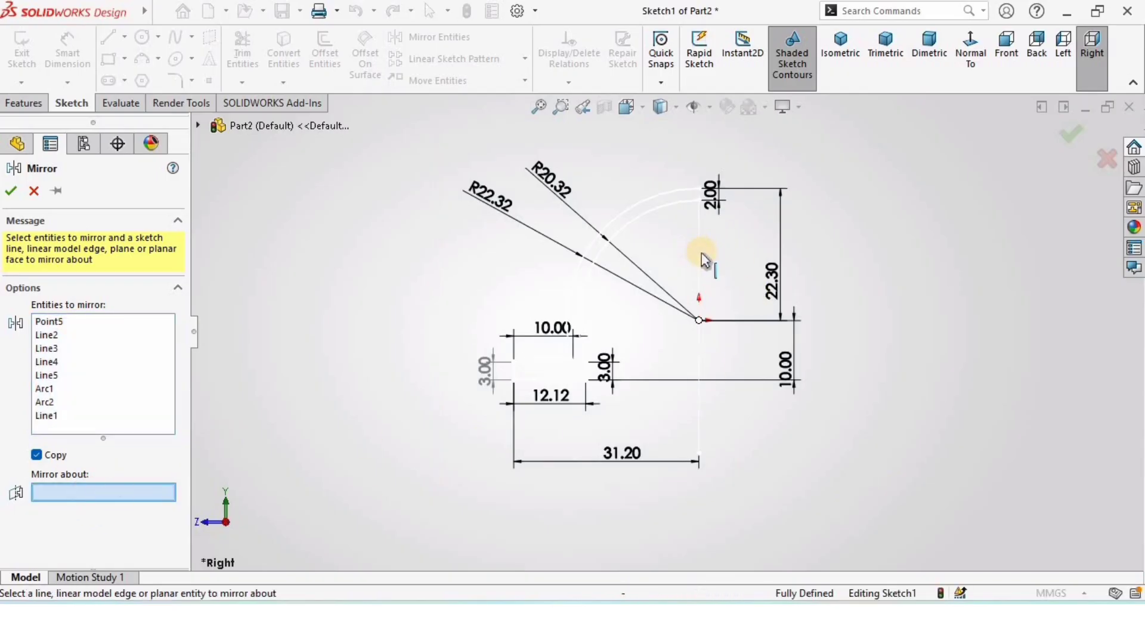
{"action": "left_click", "coordinate": [701, 262]}
{"action": "scroll", "coordinate": [528, 212], "scroll_direction": "down", "scroll_amount": 2}
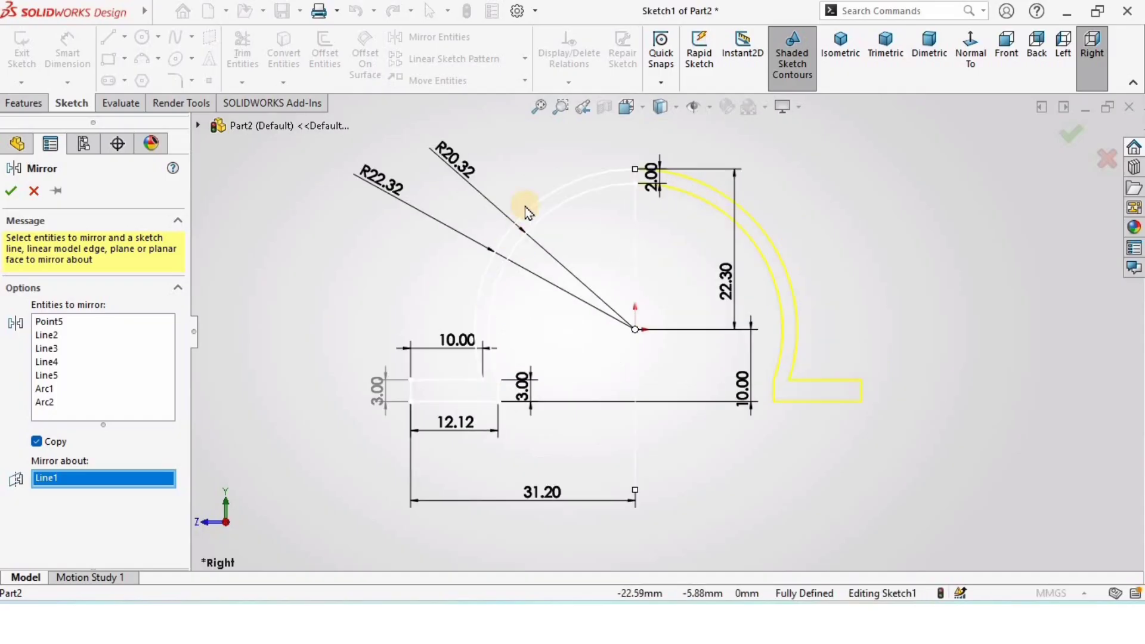
{"action": "left_click", "coordinate": [11, 191]}
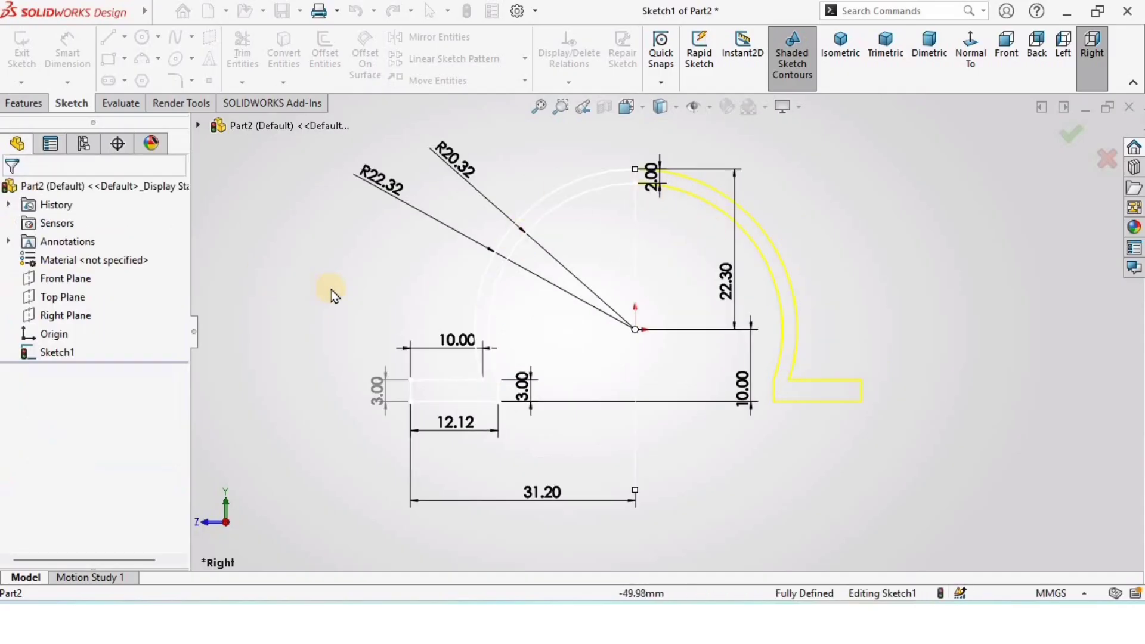
{"action": "left_click", "coordinate": [331, 290]}
Extrude the mirrored profile as a blind boss with a depth of 22.3 mm.
{"action": "left_click", "coordinate": [28, 103]}
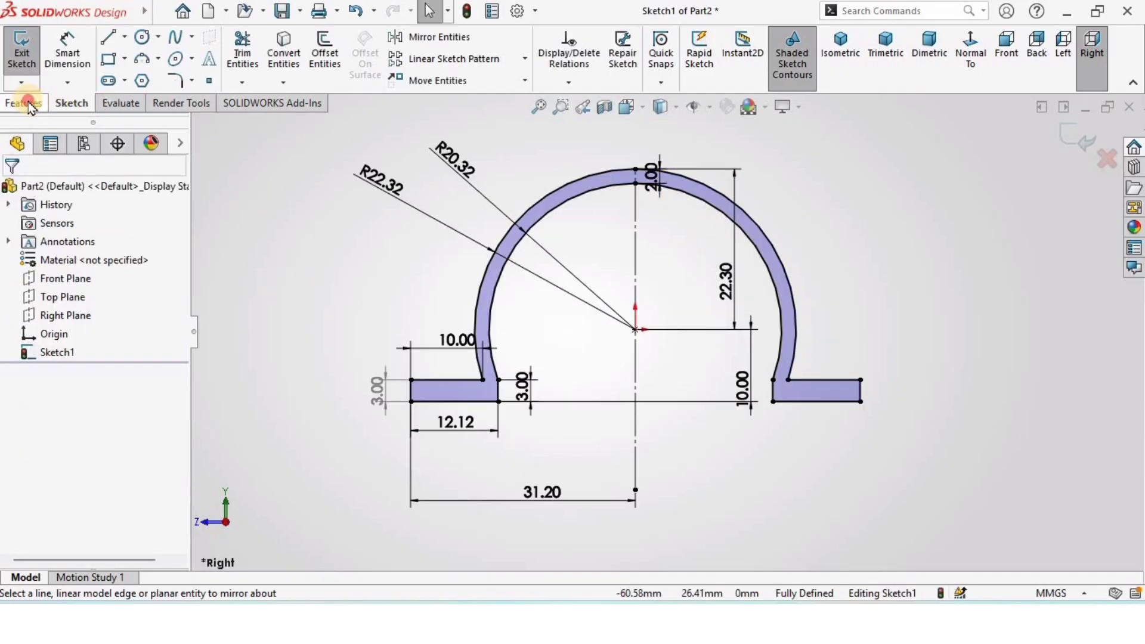
{"action": "left_click", "coordinate": [30, 55]}
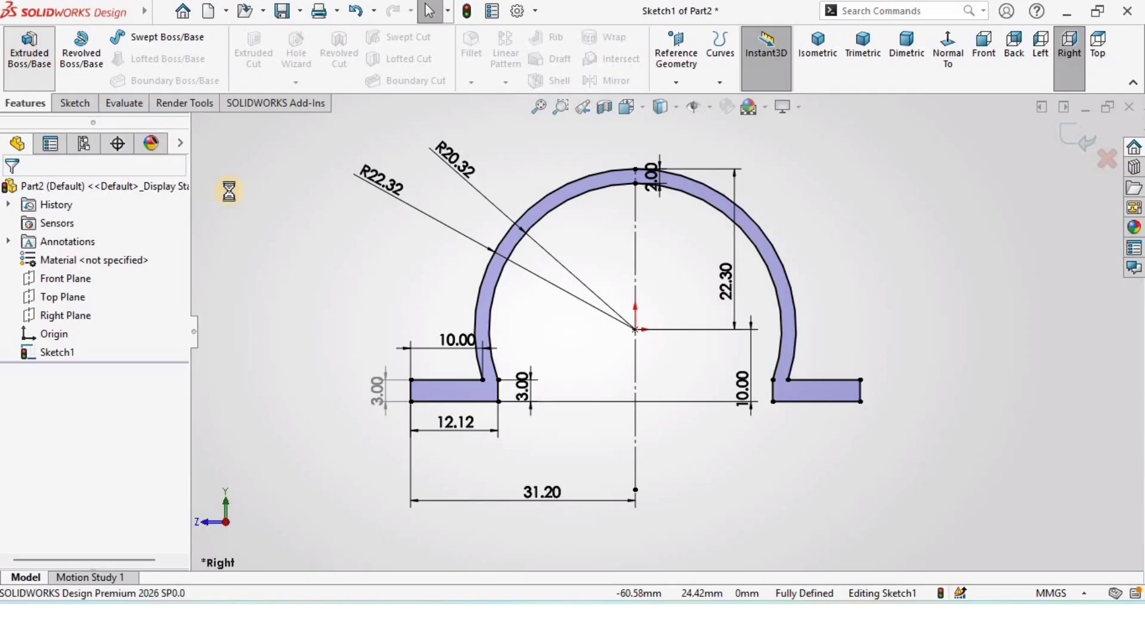
{"action": "type", "text": "2"}
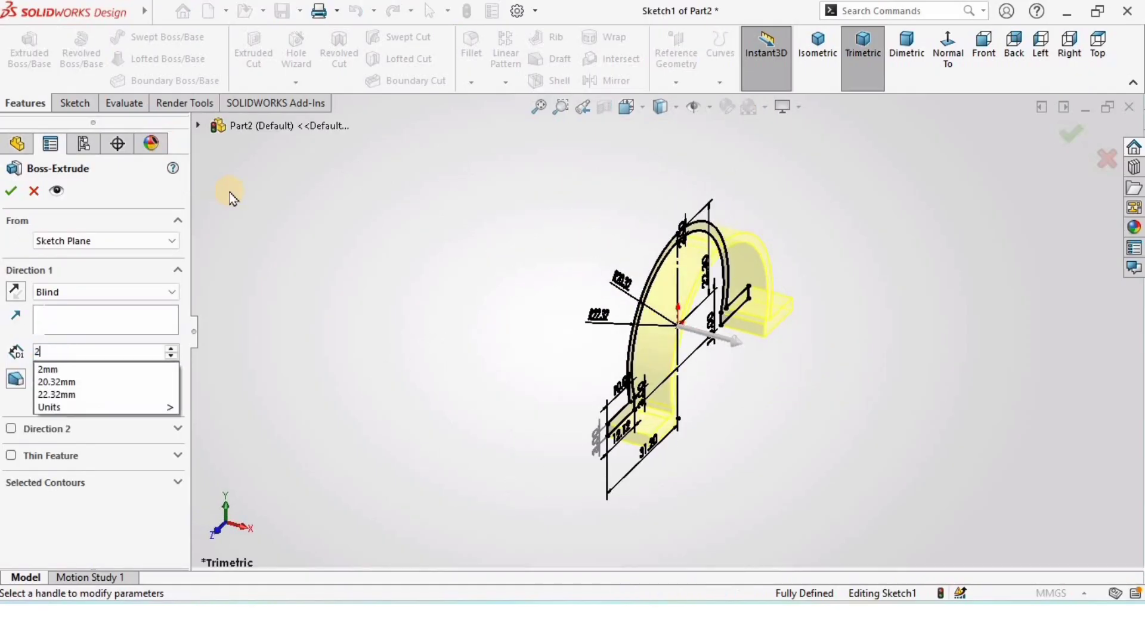
{"action": "type", "text": "2.3"}
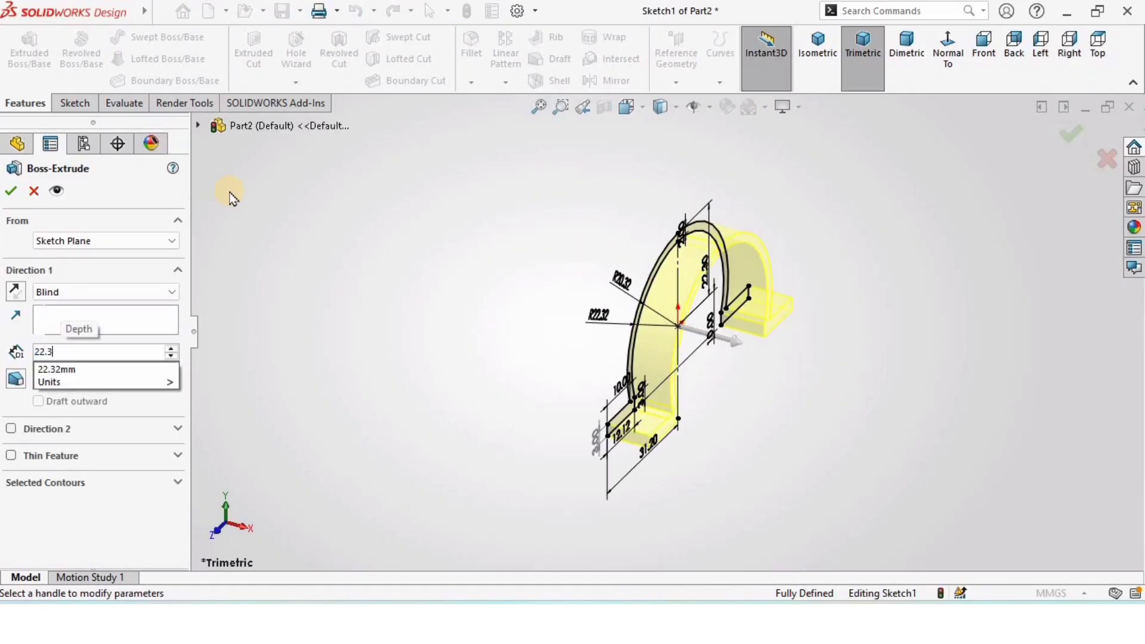
{"action": "key", "text": "Return"}
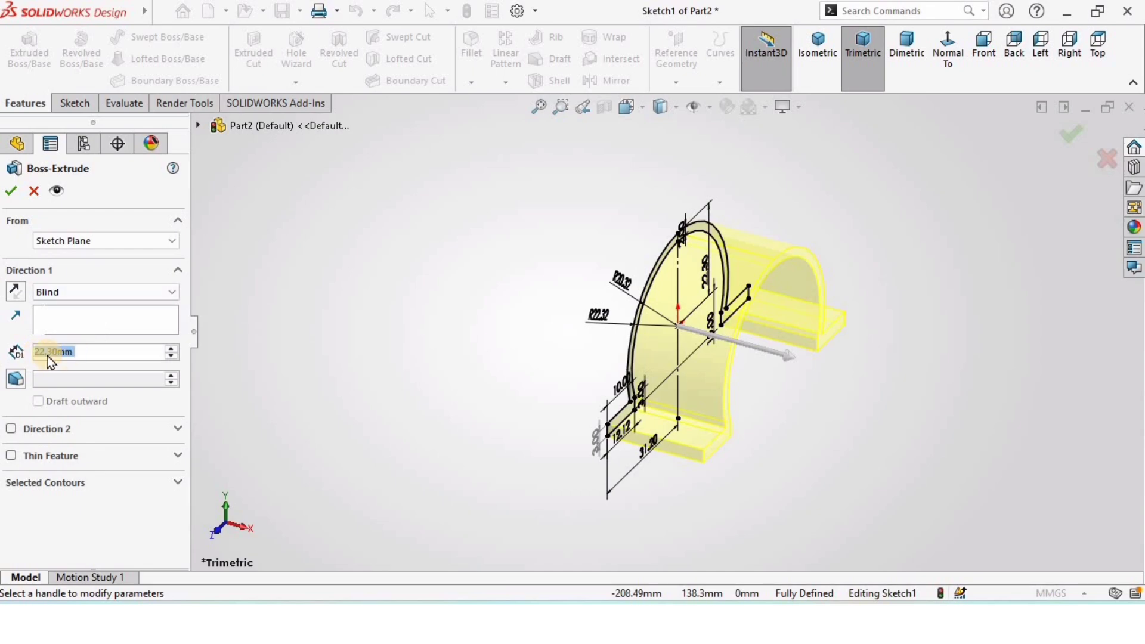
{"action": "left_click", "coordinate": [11, 191]}
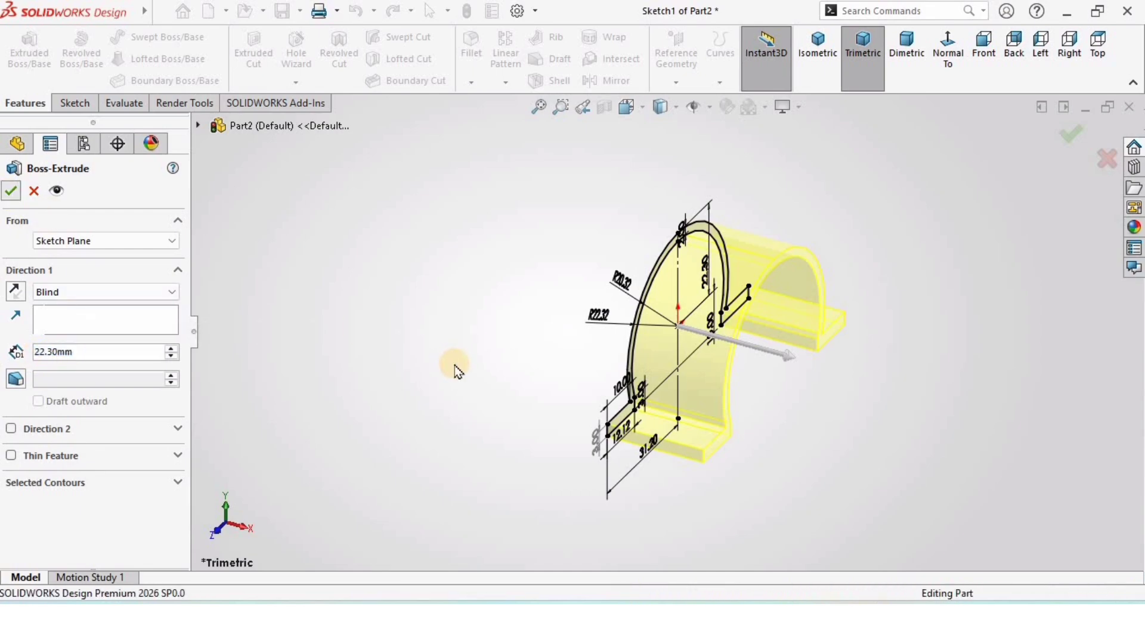
{"action": "left_click", "coordinate": [795, 350]}
{"action": "scroll", "coordinate": [789, 348], "scroll_direction": "up", "scroll_amount": 2}
{"action": "scroll", "coordinate": [789, 349], "scroll_direction": "down", "scroll_amount": 3}
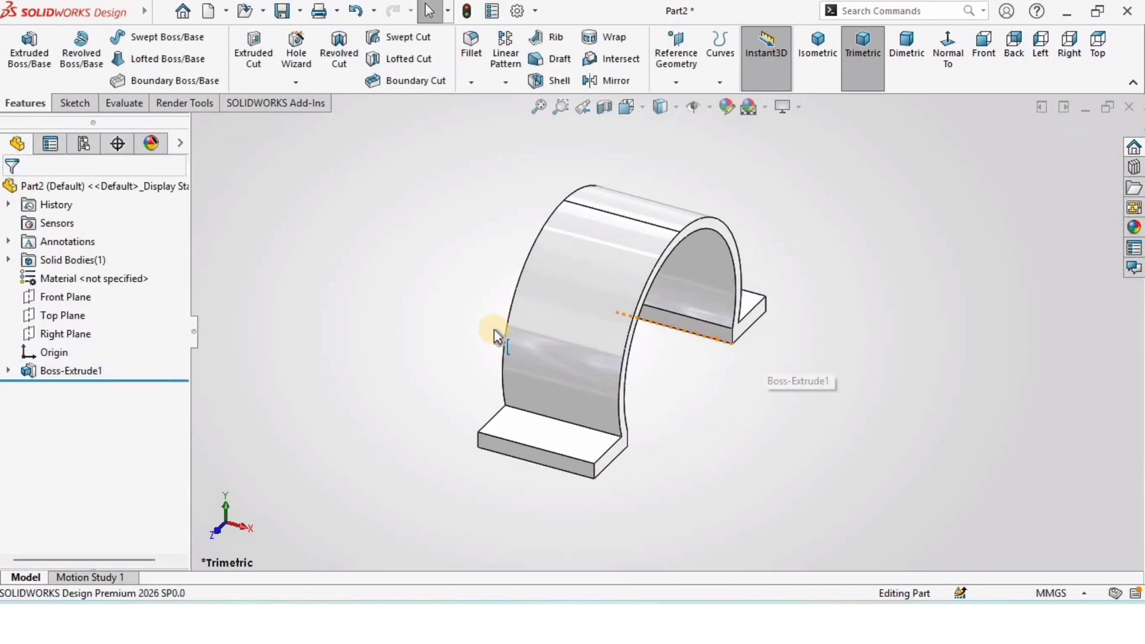
Apply the Orange appearance from the Solid colours to the whole part.
{"action": "left_click", "coordinate": [1135, 228]}
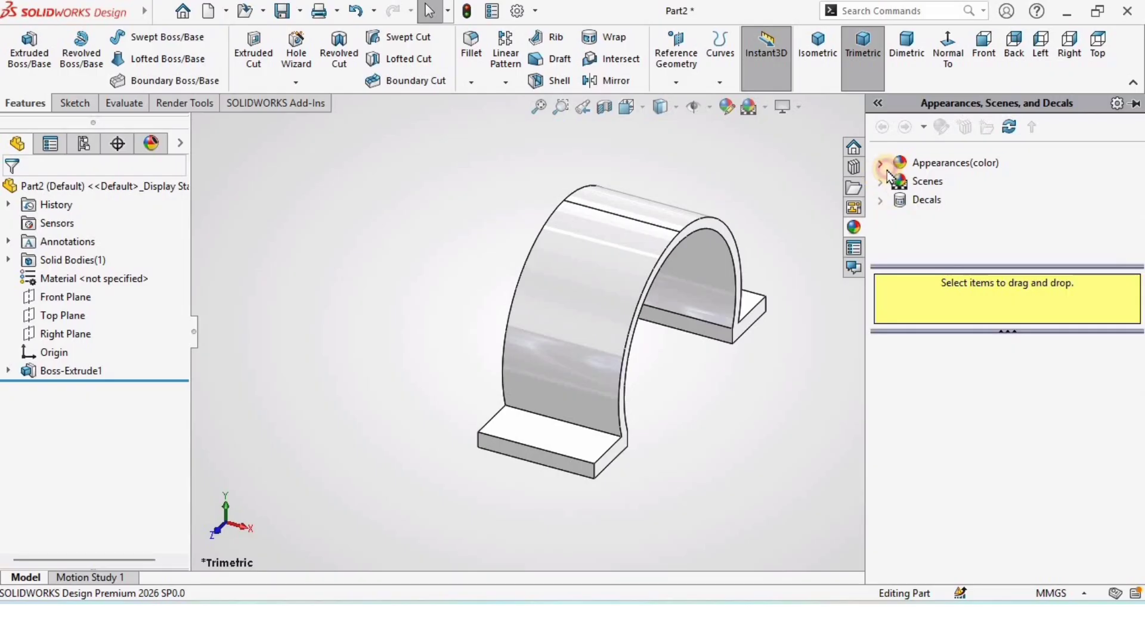
{"action": "left_click", "coordinate": [885, 168]}
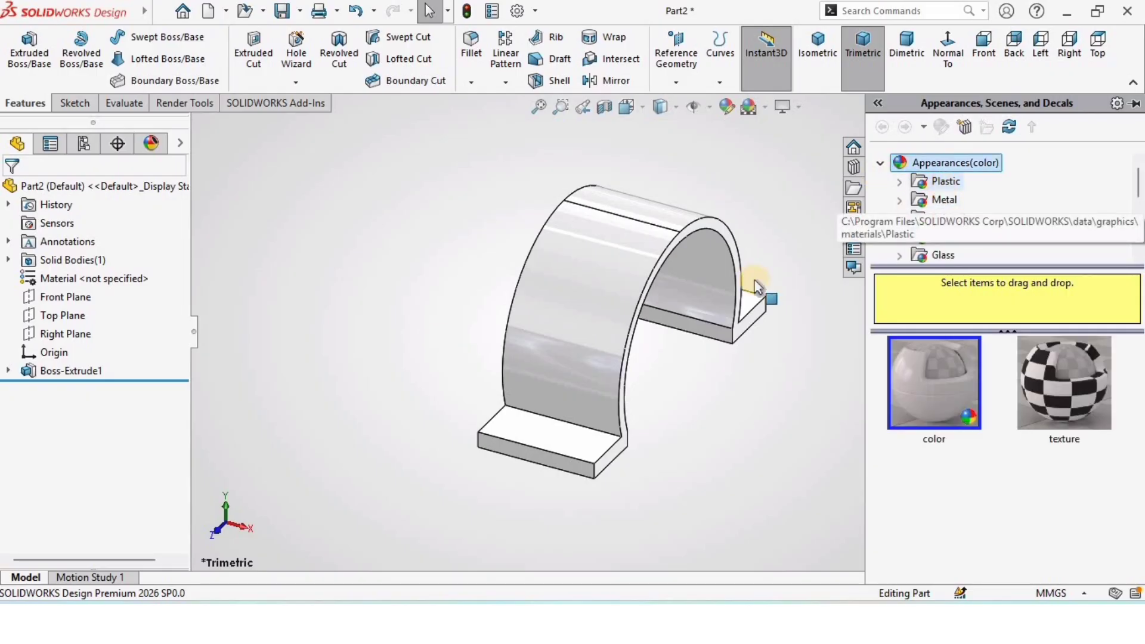
{"action": "scroll", "coordinate": [957, 231], "scroll_direction": "down", "scroll_amount": 1}
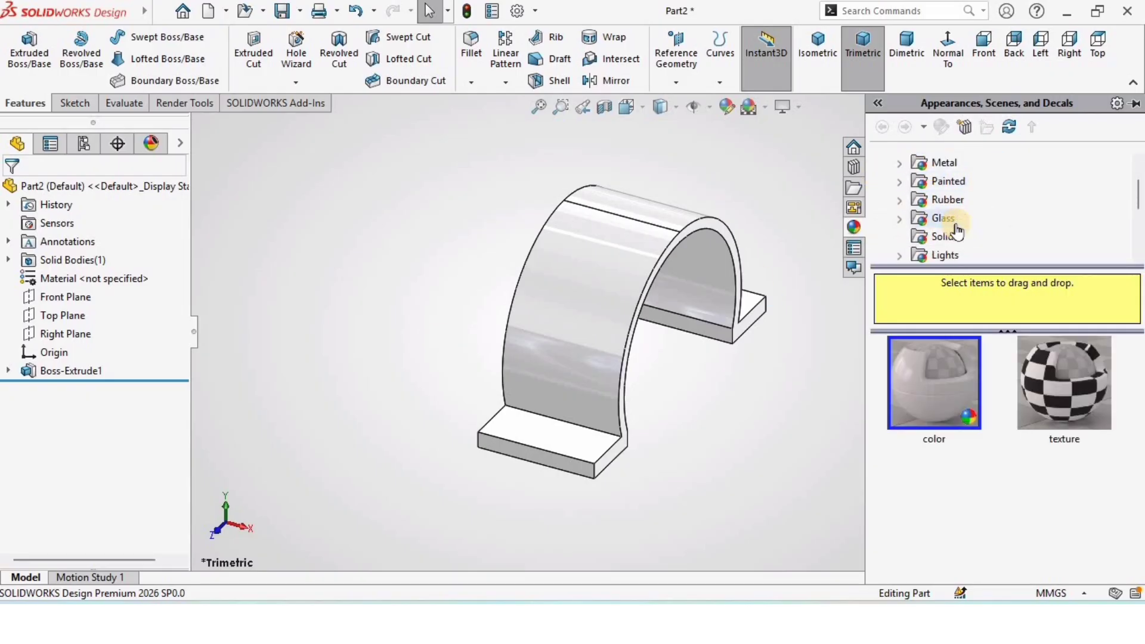
{"action": "left_click", "coordinate": [948, 203]}
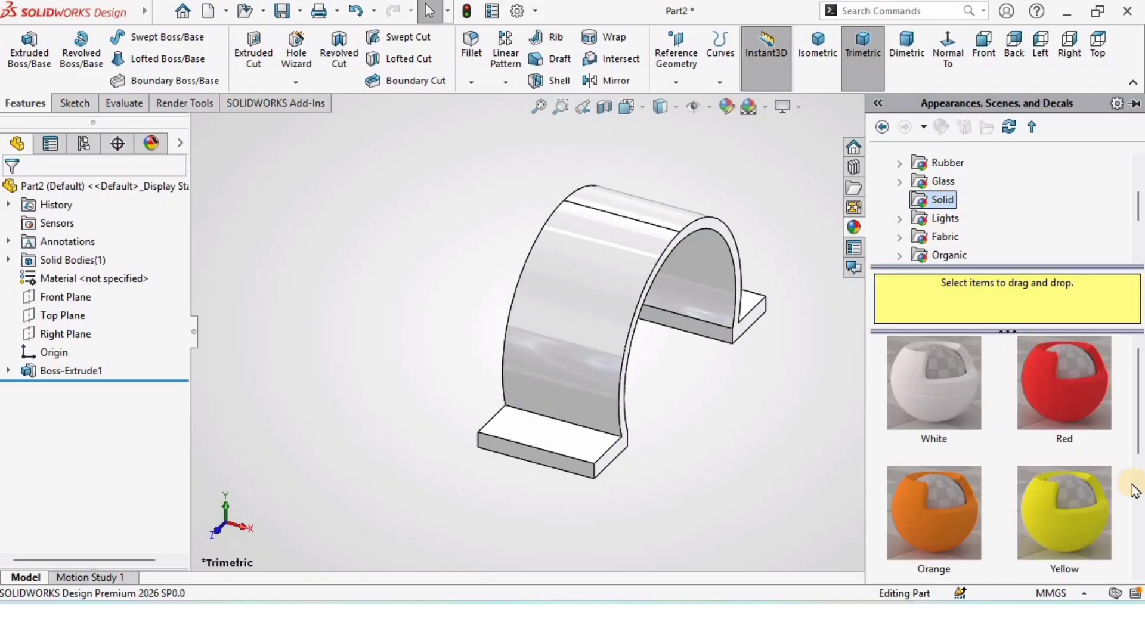
{"action": "left_click_drag", "start_coordinate": [949, 533], "coordinate": [648, 404]}
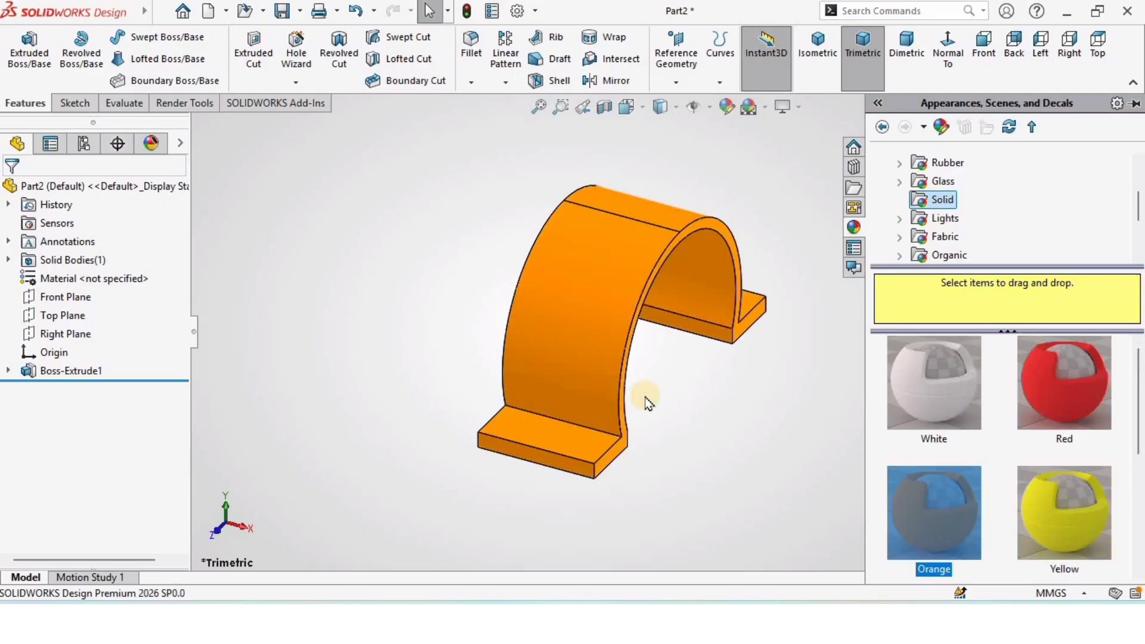
{"action": "left_click", "coordinate": [704, 427]}
Start a new sketch on the upper face of the arch's near foot flange.
{"action": "middle_click_drag", "start_coordinate": [674, 434], "coordinate": [534, 459]}
{"action": "scroll", "coordinate": [530, 438], "scroll_direction": "up", "scroll_amount": 2}
{"action": "scroll", "coordinate": [527, 431], "scroll_direction": "down", "scroll_amount": 3}
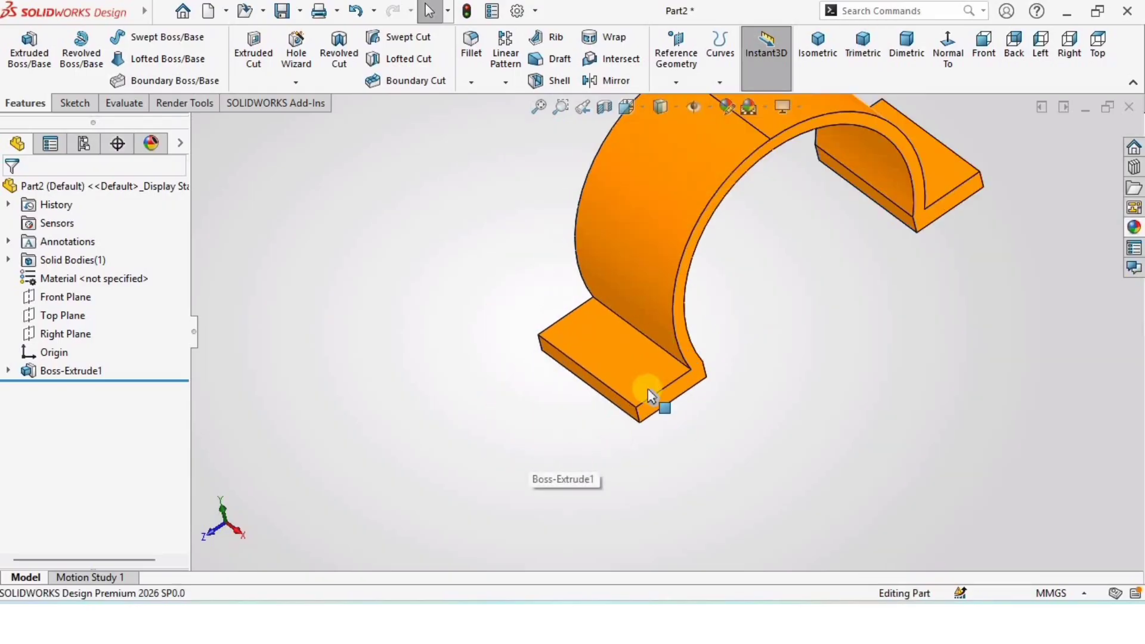
{"action": "left_click", "coordinate": [616, 361]}
{"action": "left_click", "coordinate": [692, 302]}
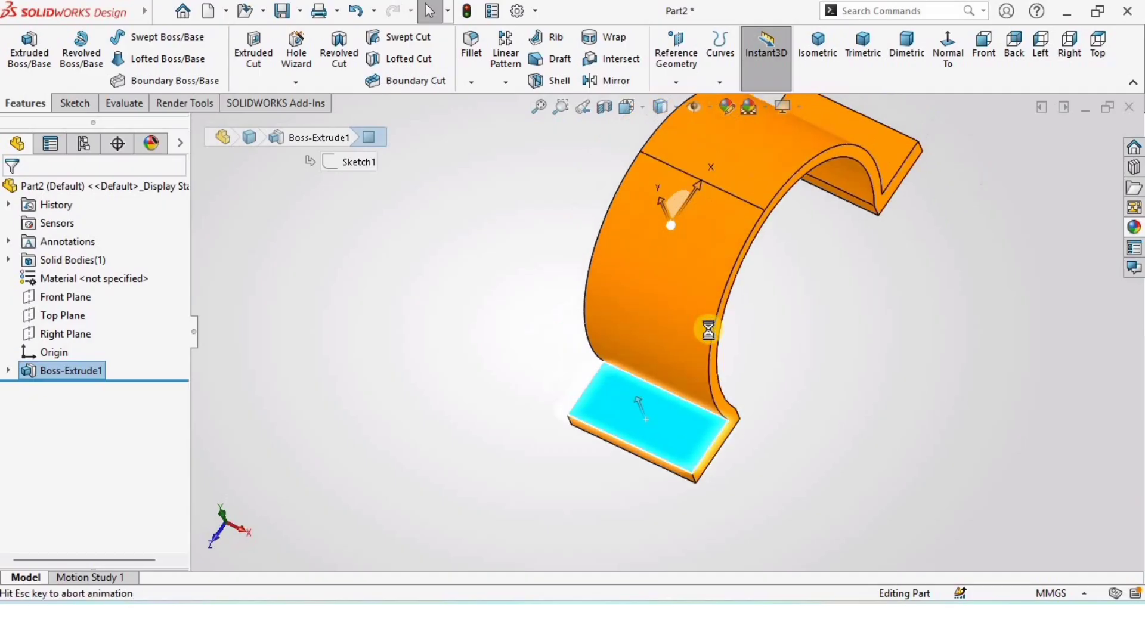
{"action": "left_click", "coordinate": [510, 385]}
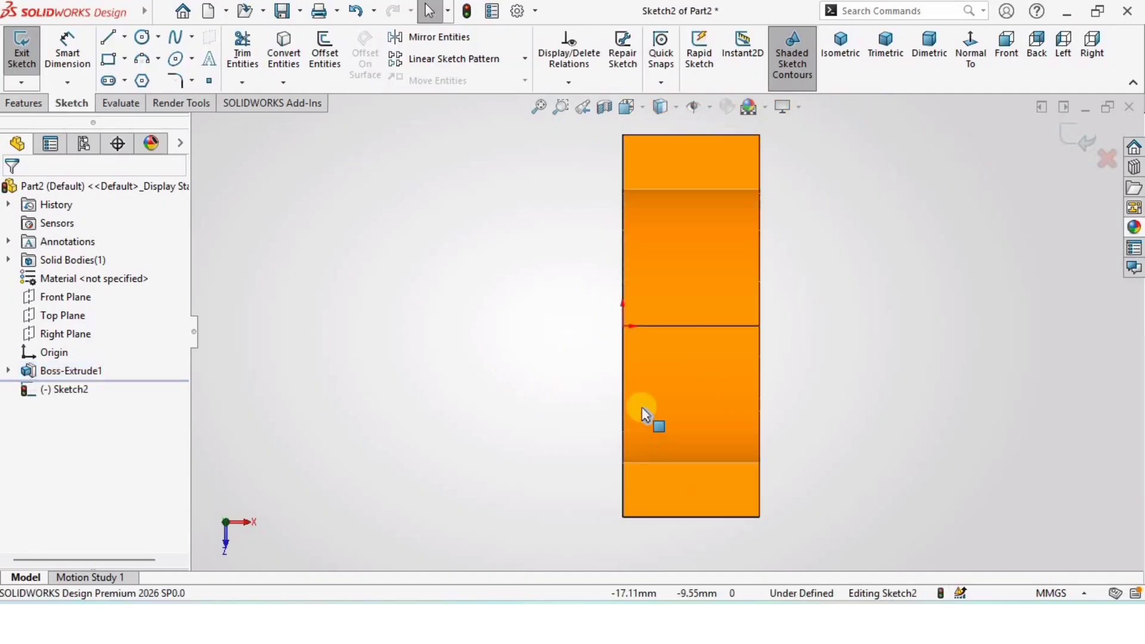
Sketch a center rectangle about 14.6 by 51.6 mm from the midpoint of the arch's crown edge, with its corners on the foot flanges.
{"action": "left_click", "coordinate": [123, 59]}
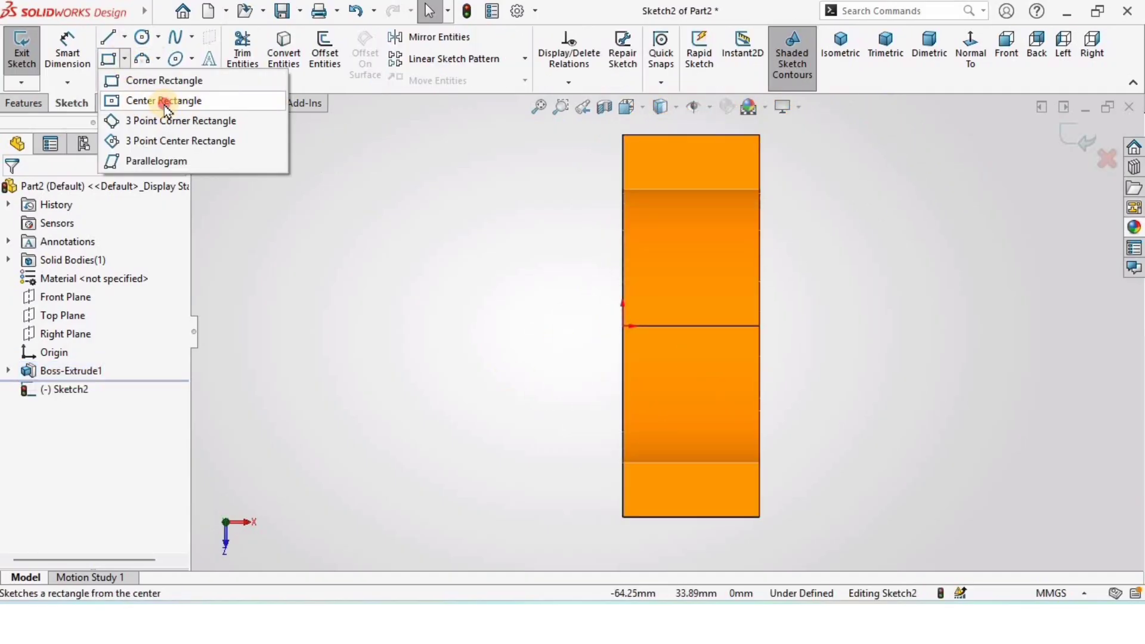
{"action": "left_click", "coordinate": [166, 101]}
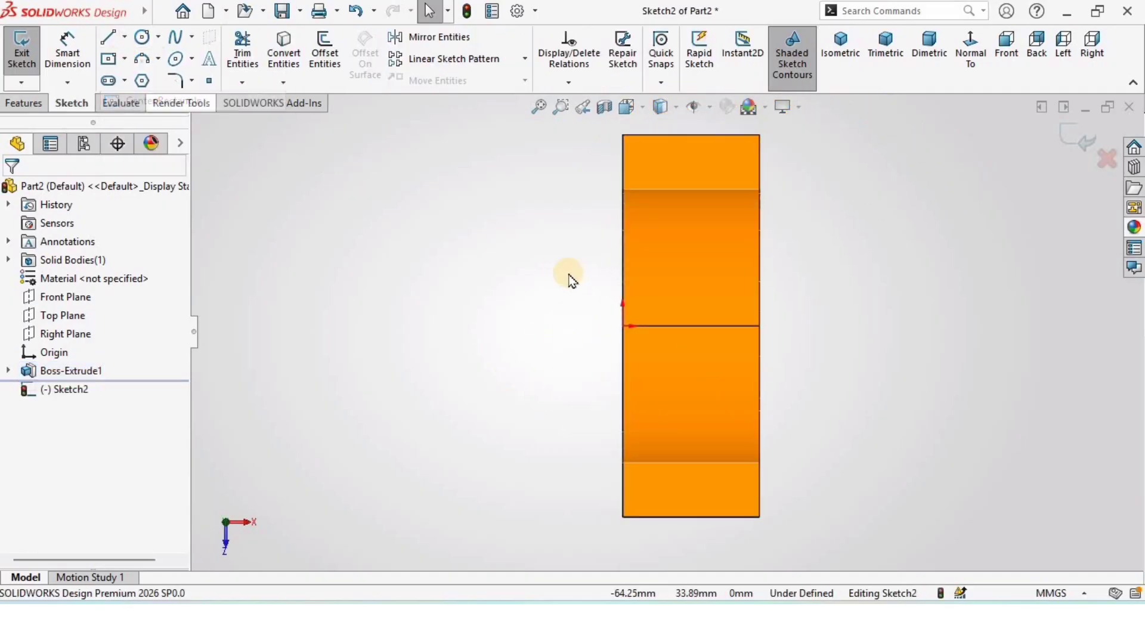
{"action": "left_click", "coordinate": [691, 326]}
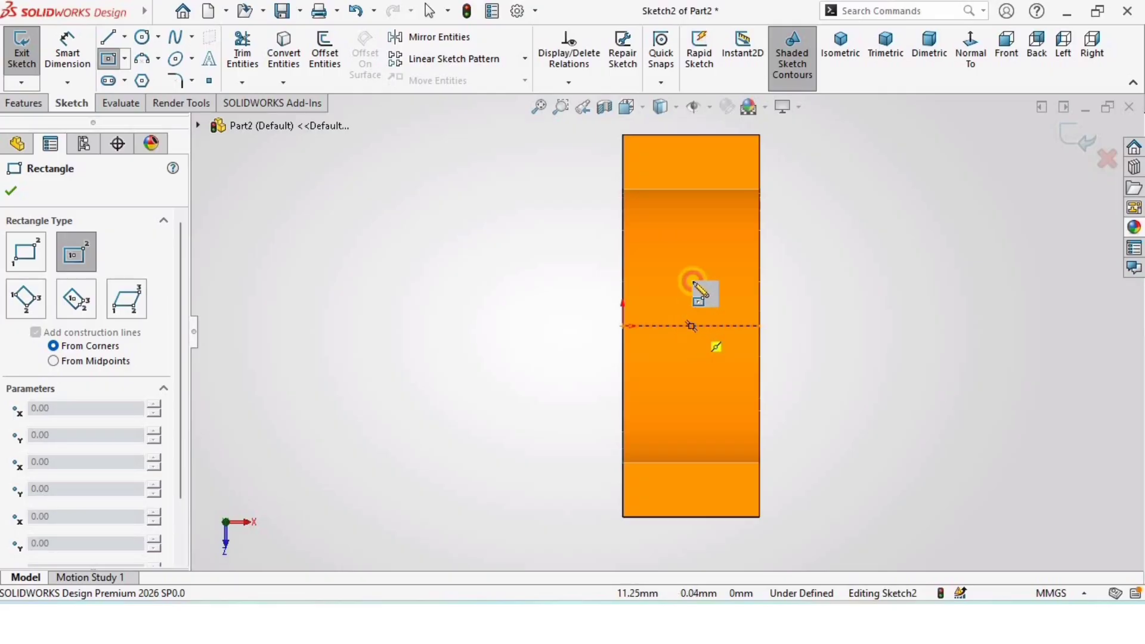
{"action": "left_click", "coordinate": [648, 168]}
{"action": "key", "text": "Escape"}
Convert all of the rectangle's lines to construction geometry.
{"action": "left_click_drag", "start_coordinate": [567, 146], "coordinate": [853, 526]}
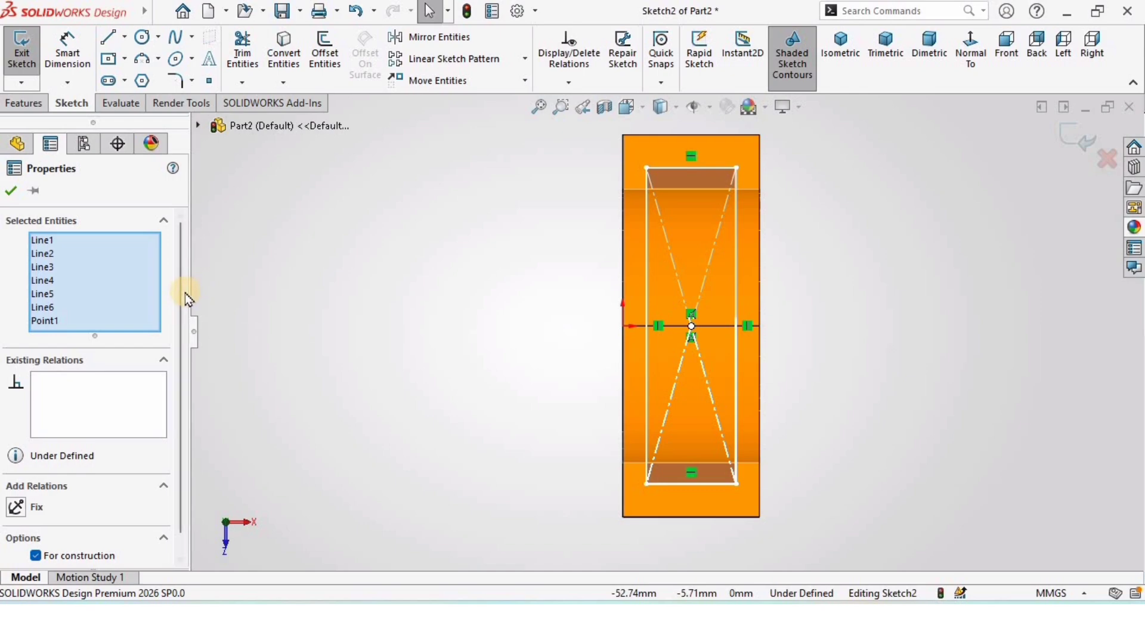
{"action": "scroll", "coordinate": [184, 358], "scroll_direction": "down", "scroll_amount": 1}
{"action": "left_click", "coordinate": [37, 534]}
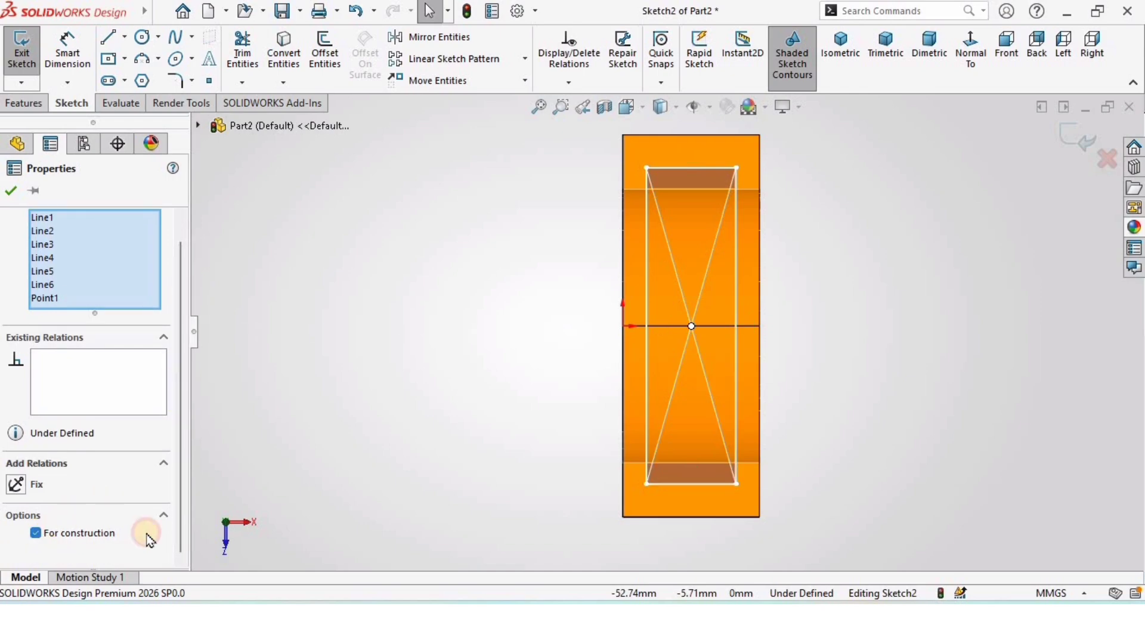
{"action": "left_click", "coordinate": [36, 533]}
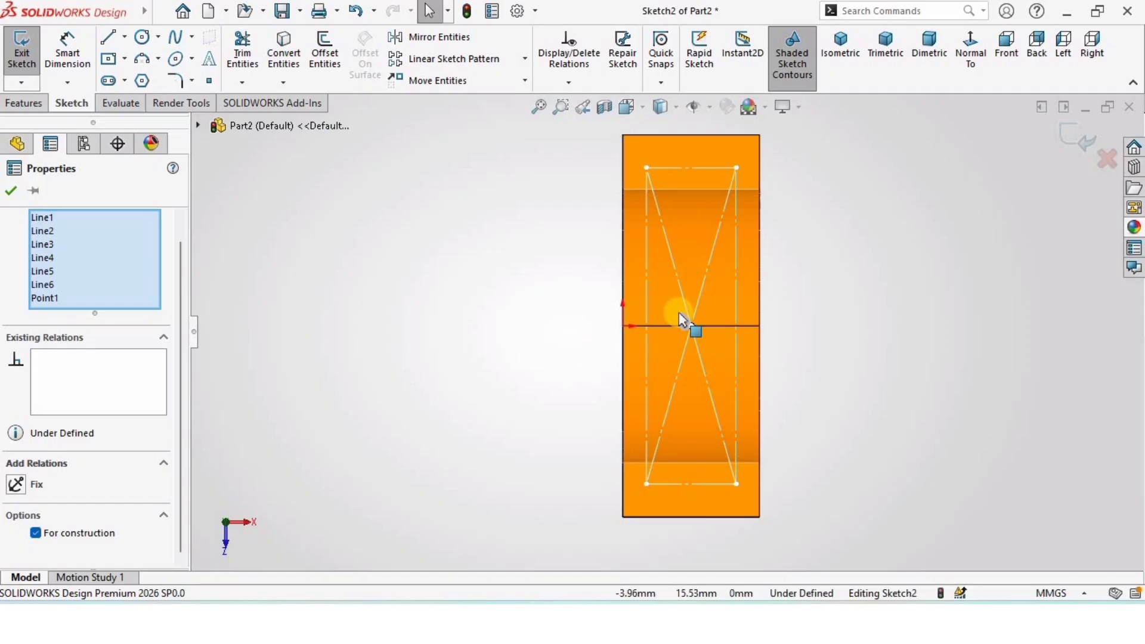
{"action": "left_click", "coordinate": [9, 193]}
{"action": "left_click", "coordinate": [362, 274]}
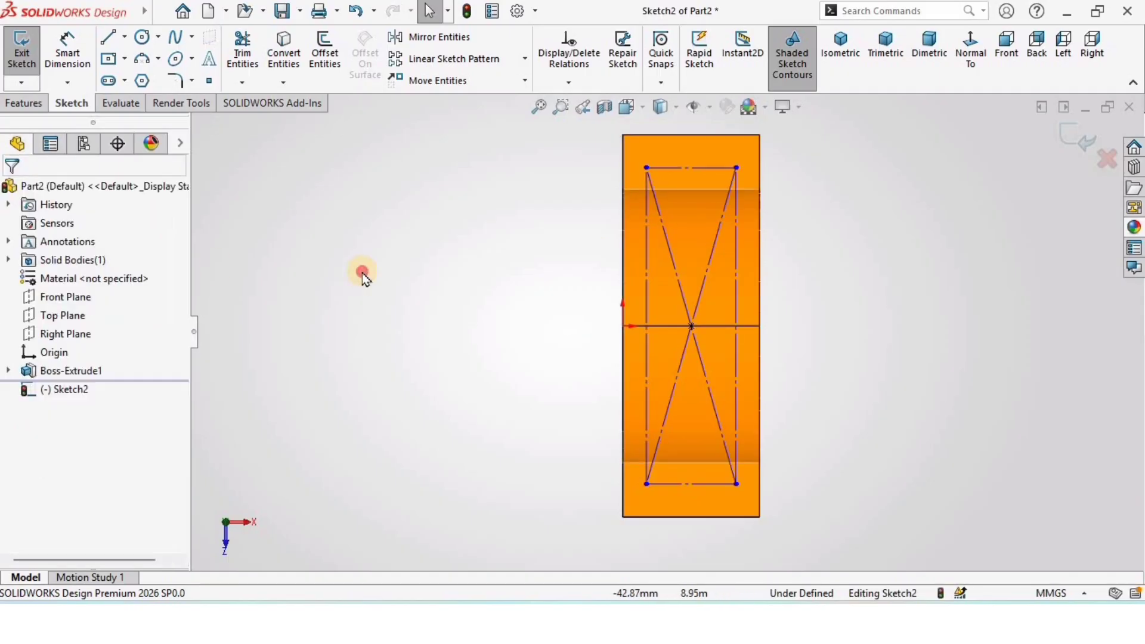
Dimension the construction rectangle's long side as 53.39 mm.
{"action": "left_click", "coordinate": [72, 72]}
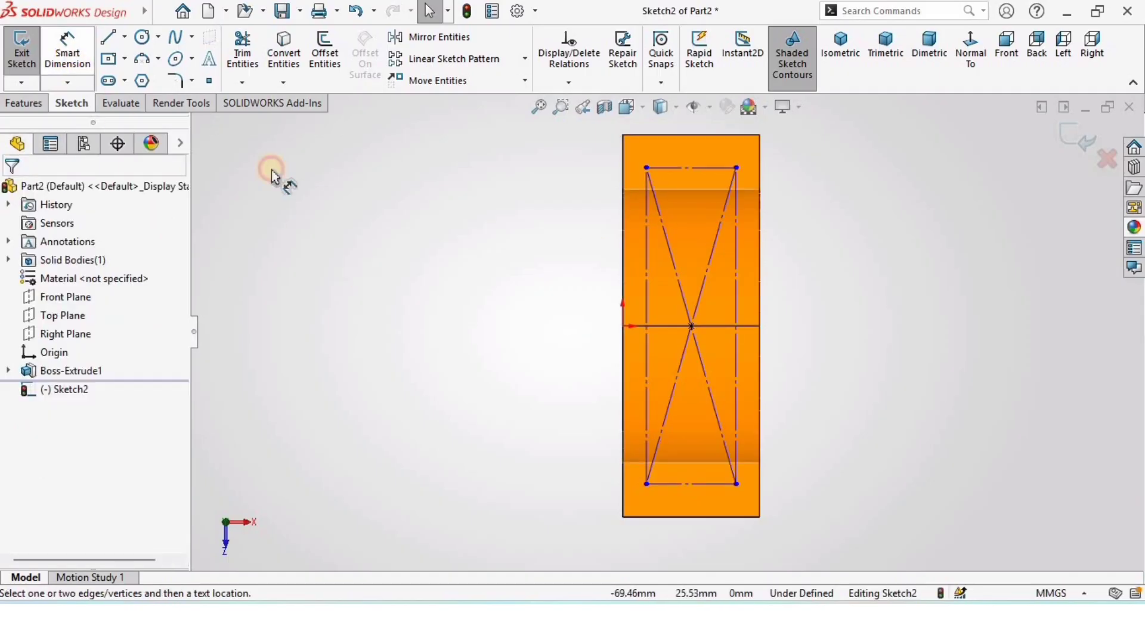
{"action": "left_click", "coordinate": [605, 285]}
{"action": "left_click", "coordinate": [568, 291]}
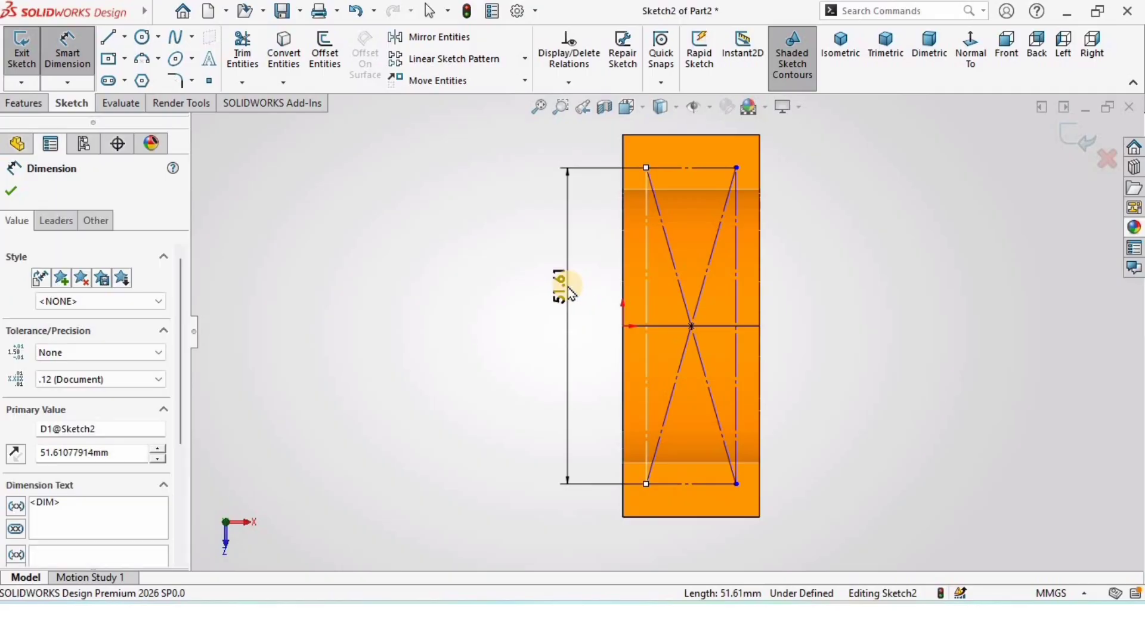
{"action": "type", "text": "53"}
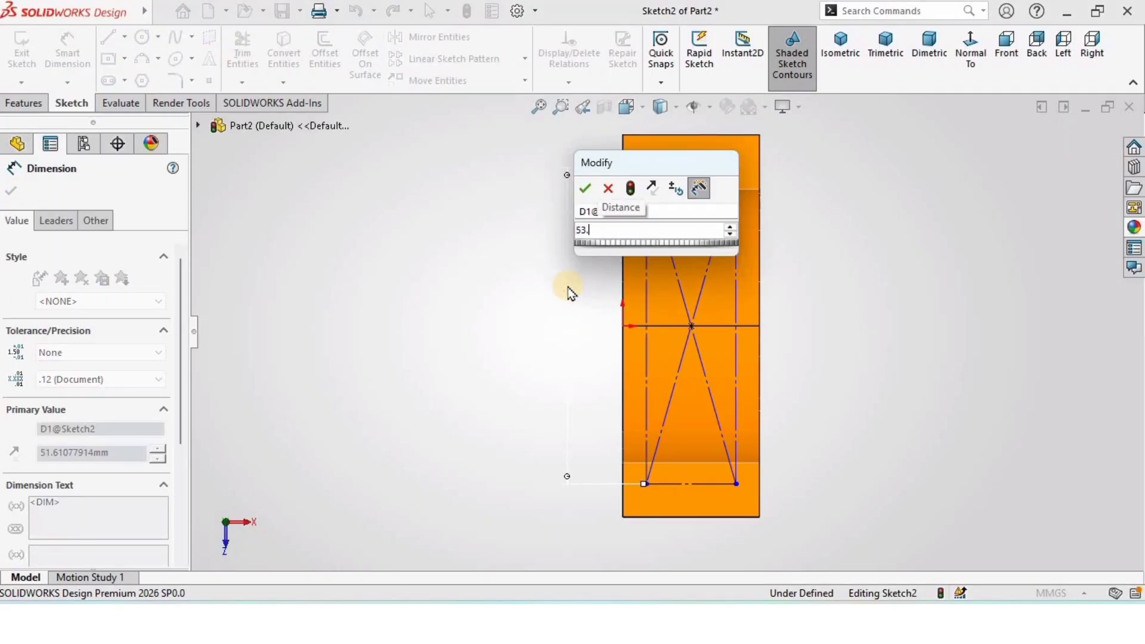
{"action": "type", "text": ".39"}
{"action": "key", "text": "Return"}
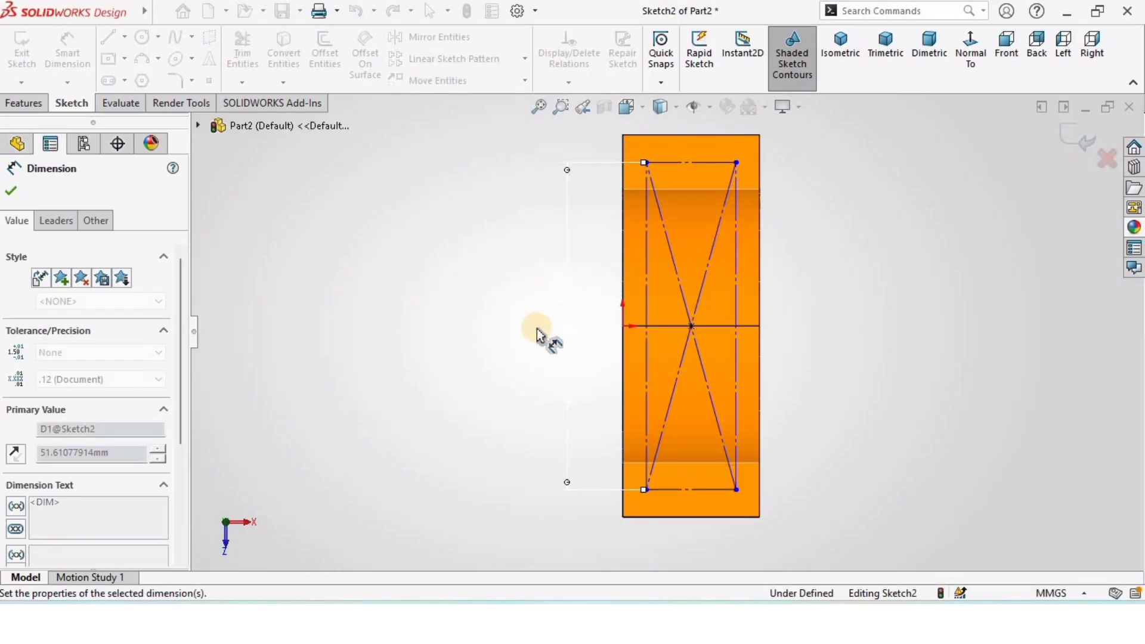
Dimension the construction rectangle's short side as 12.3 mm.
{"action": "left_click", "coordinate": [712, 490]}
{"action": "left_click", "coordinate": [685, 507]}
{"action": "type", "text": "12.3"}
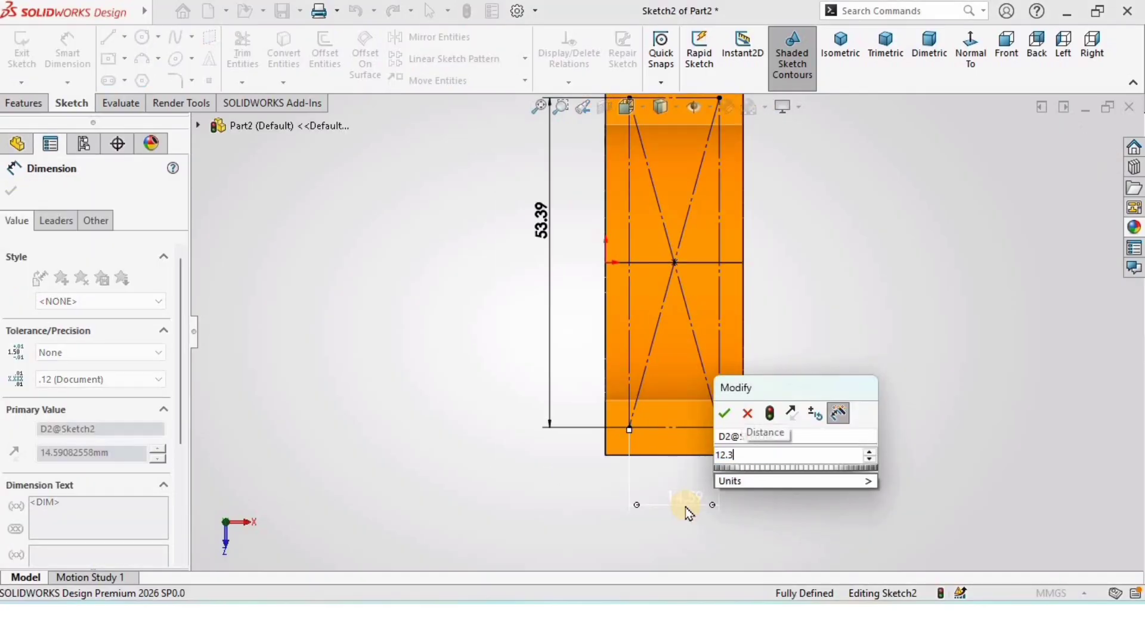
{"action": "key", "text": "Return"}
{"action": "left_click", "coordinate": [451, 272]}
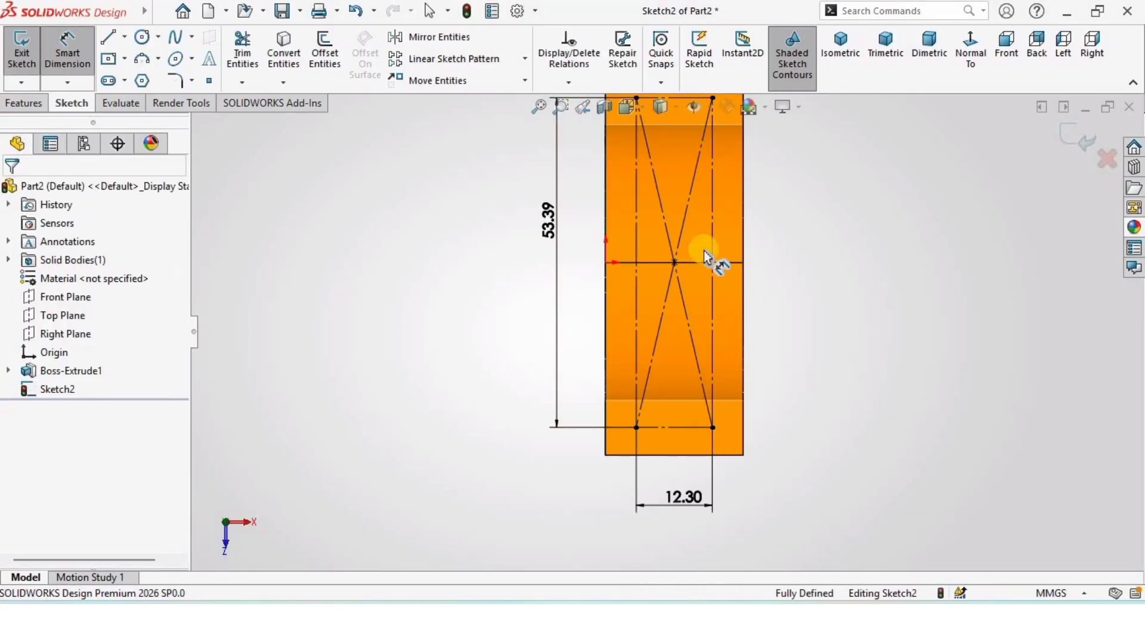
Sketch a circle centered on each of the construction rectangle's four corners.
{"action": "scroll", "coordinate": [704, 253], "scroll_direction": "up", "scroll_amount": 2}
{"action": "scroll", "coordinate": [697, 220], "scroll_direction": "down", "scroll_amount": 1}
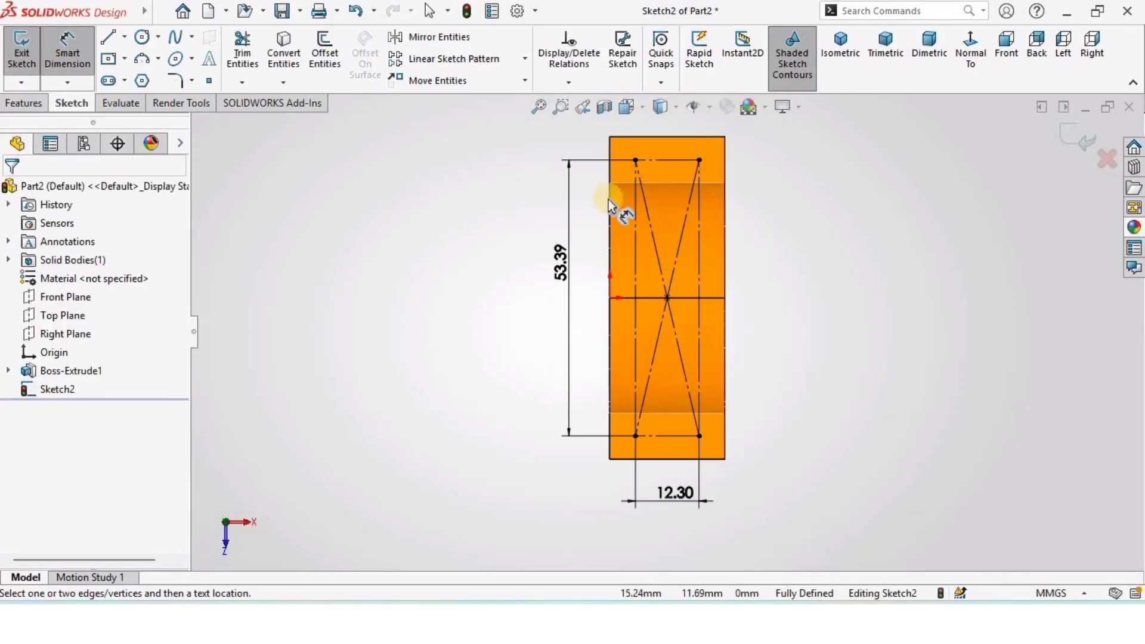
{"action": "left_click", "coordinate": [173, 61]}
{"action": "left_click", "coordinate": [624, 150]}
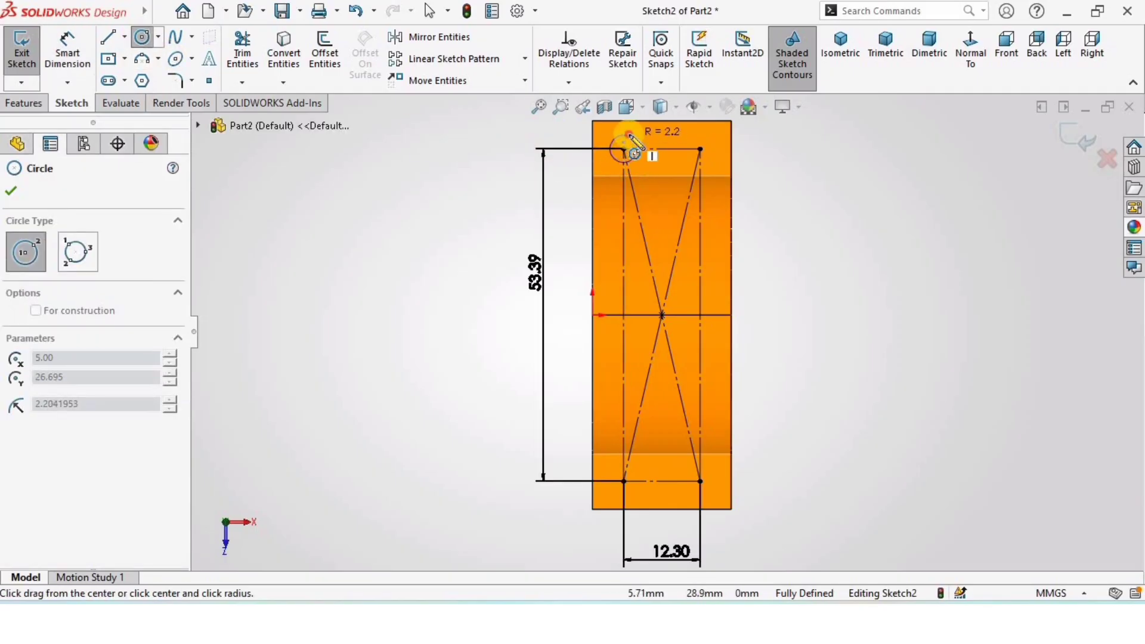
{"action": "left_click", "coordinate": [635, 143]}
{"action": "left_click", "coordinate": [700, 150]}
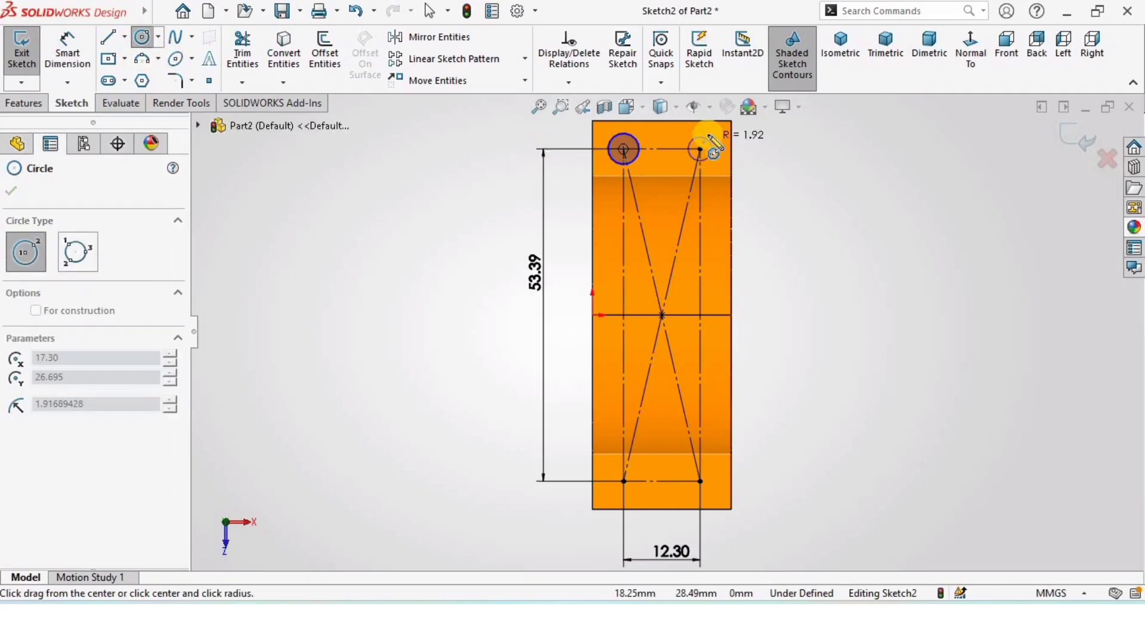
{"action": "left_click", "coordinate": [710, 136]}
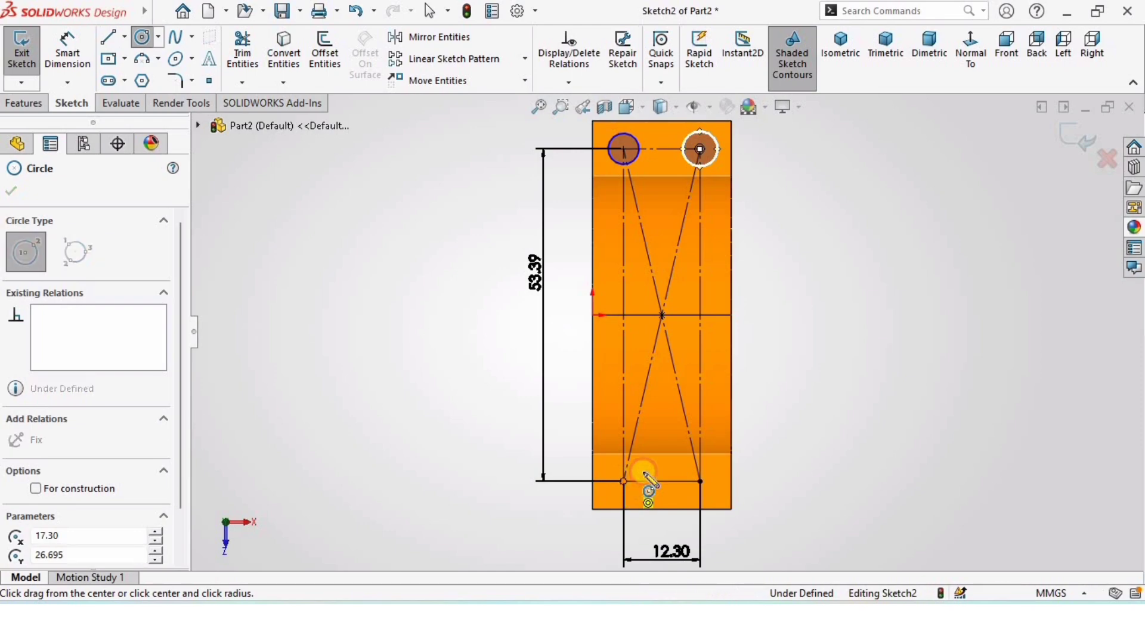
{"action": "left_click", "coordinate": [624, 481]}
{"action": "left_click", "coordinate": [649, 477]}
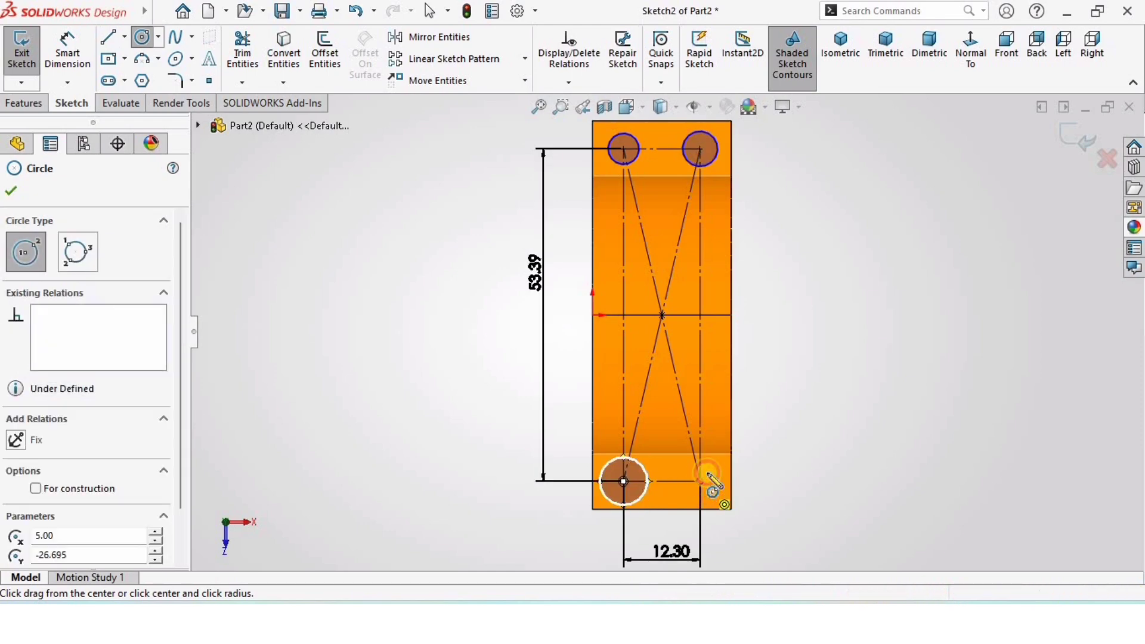
{"action": "left_click", "coordinate": [700, 481]}
{"action": "left_click", "coordinate": [715, 474]}
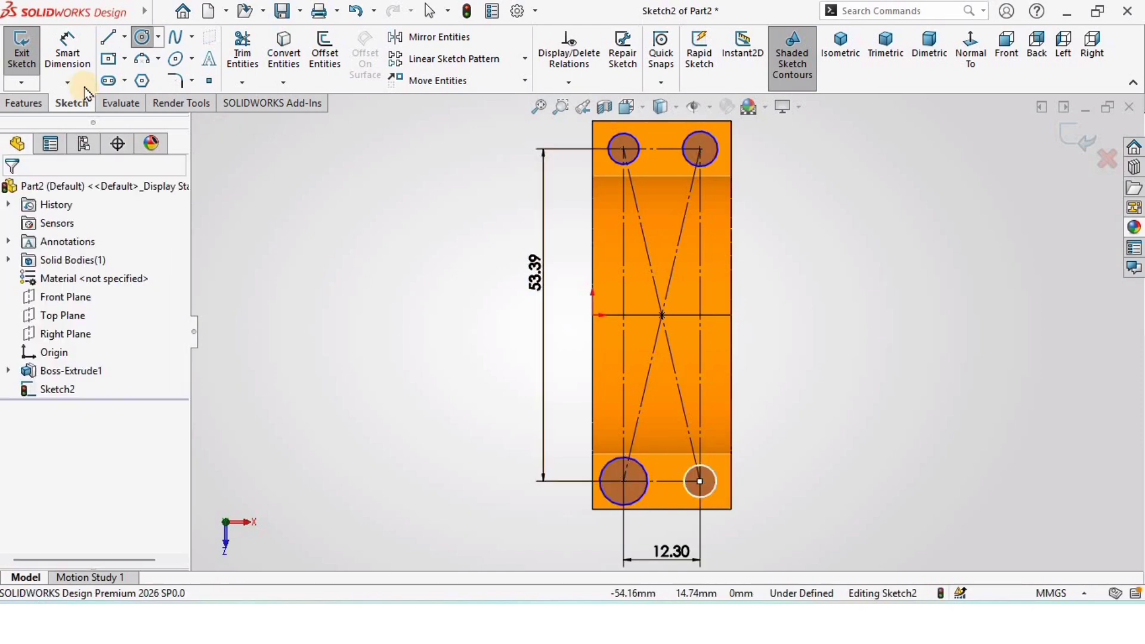
Dimension the circle at the construction rectangle's lower-right corner to a diameter of 5 mm.
{"action": "left_click", "coordinate": [68, 51]}
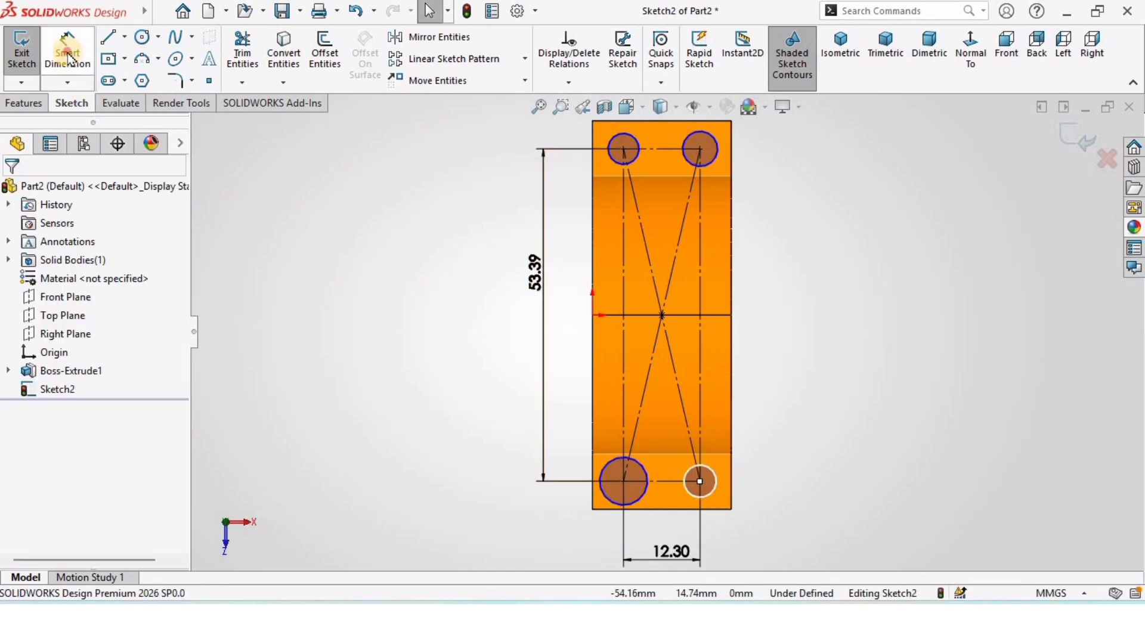
{"action": "left_click", "coordinate": [715, 477]}
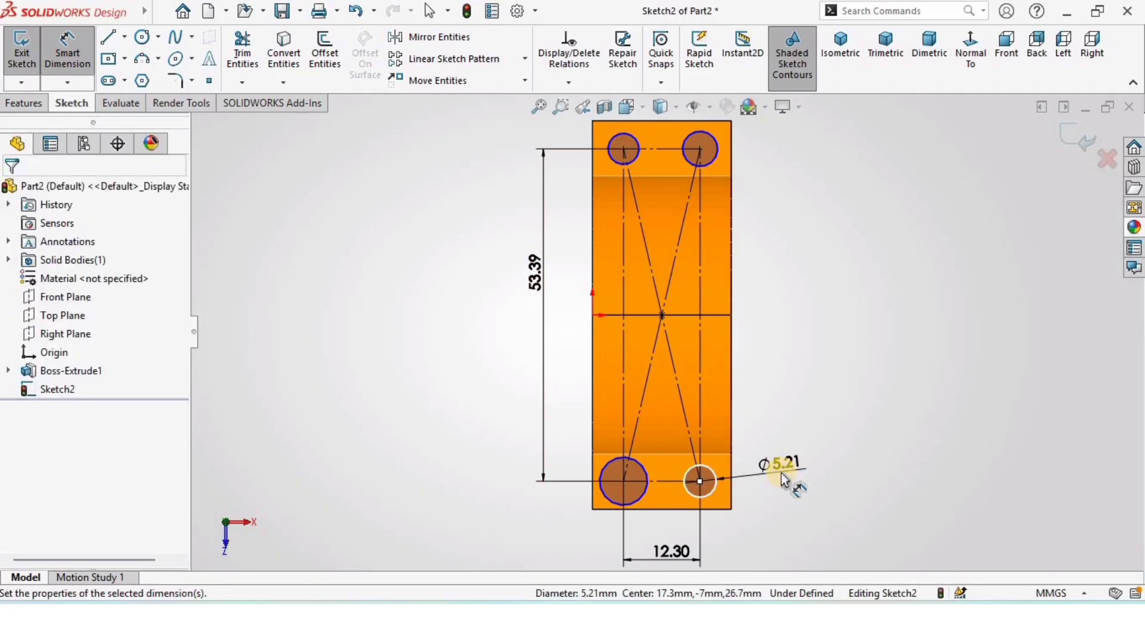
{"action": "left_click", "coordinate": [783, 481]}
{"action": "type", "text": "5.00mm"}
{"action": "key", "text": "Return"}
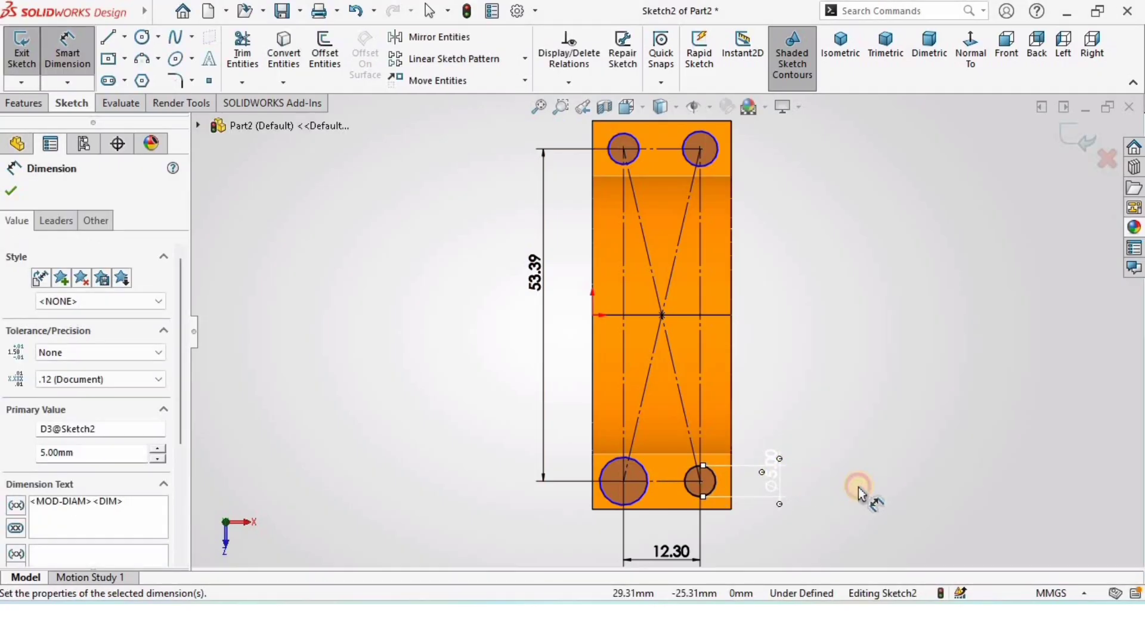
{"action": "key", "text": "Escape"}
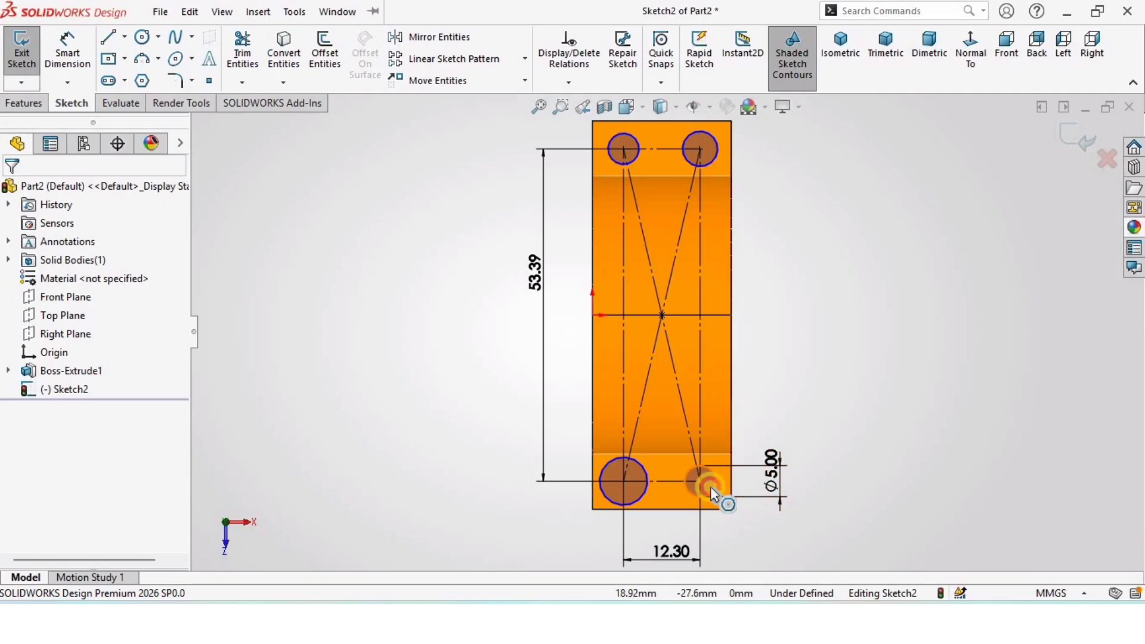
Apply an Equal relation to the four corner circles.
{"action": "left_click", "coordinate": [711, 492]}
{"action": "left_click", "coordinate": [643, 496], "text": "ctrl"}
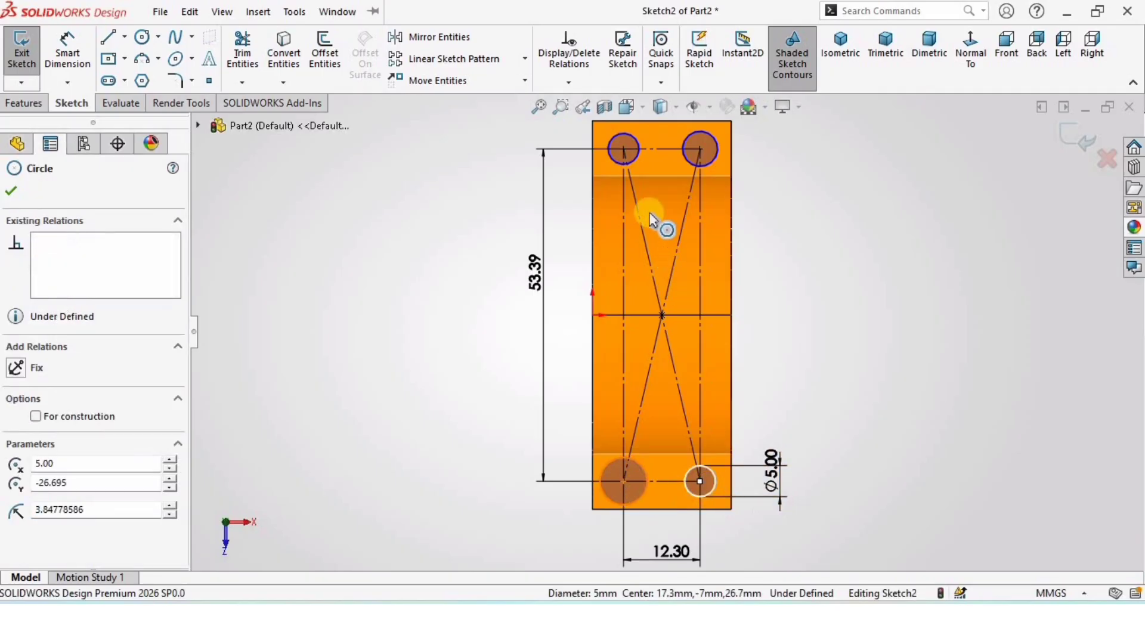
{"action": "left_click", "coordinate": [634, 161], "text": "ctrl"}
{"action": "left_click", "coordinate": [710, 160], "text": "ctrl"}
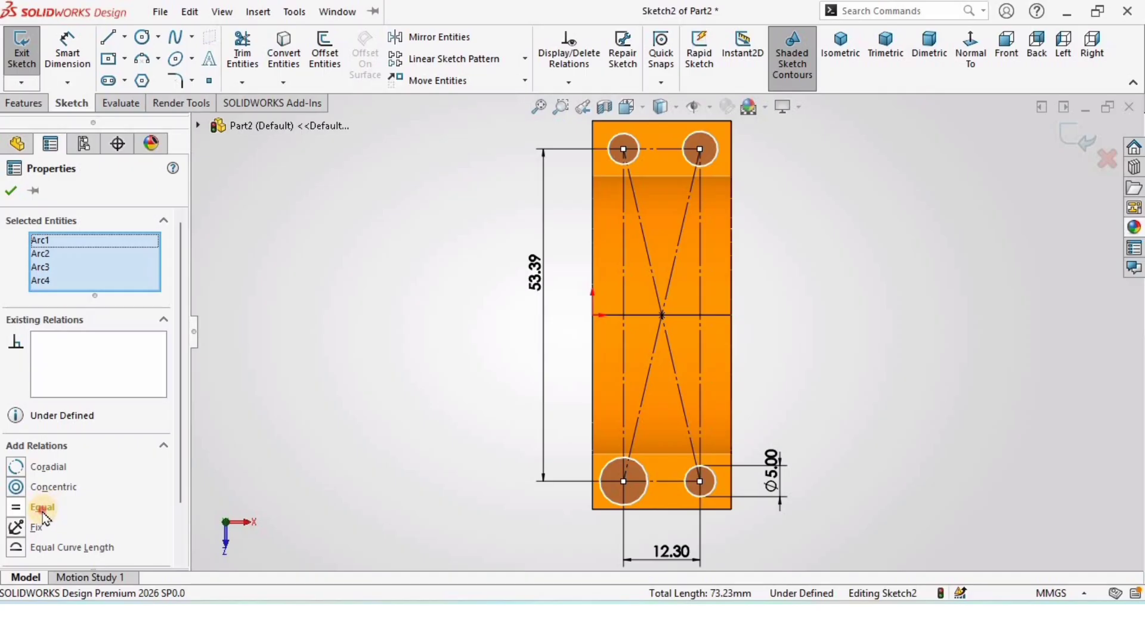
{"action": "left_click", "coordinate": [42, 508]}
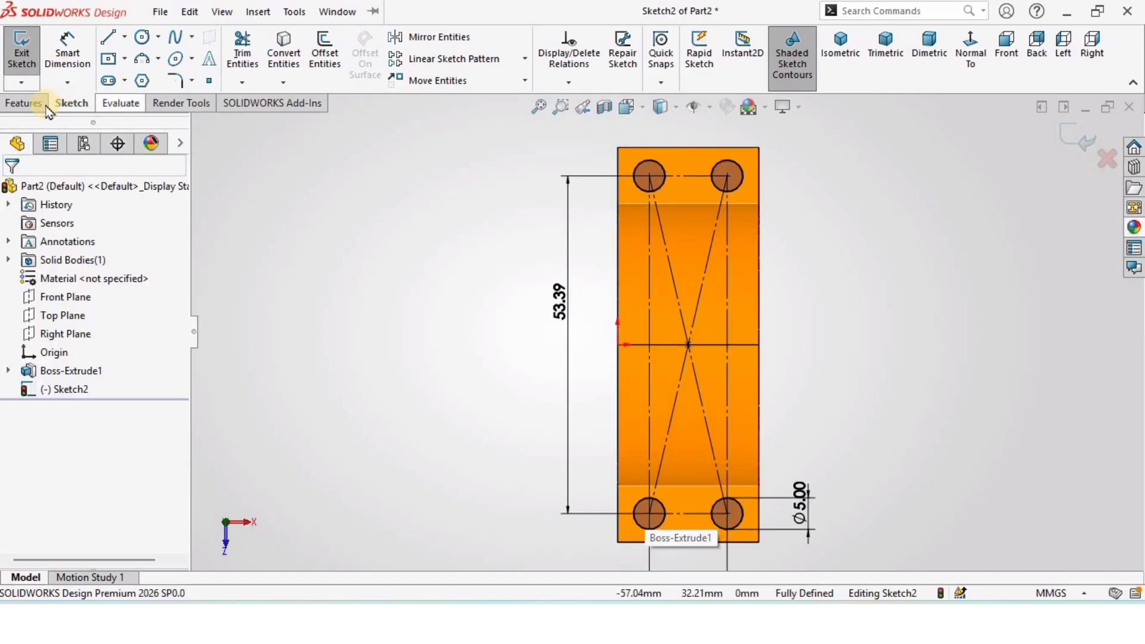
Cut-extrude the four circles to a blind depth of 1 mm into the foot flanges.
{"action": "left_click", "coordinate": [23, 103]}
{"action": "left_click", "coordinate": [253, 51]}
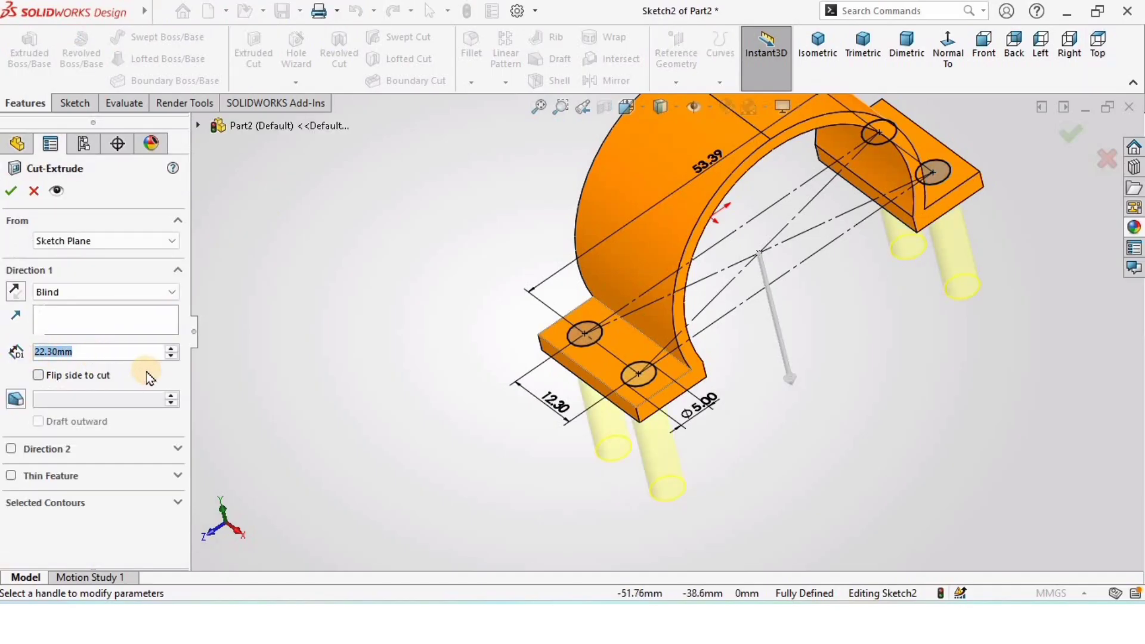
{"action": "type", "text": "1"}
{"action": "key", "text": "Return"}
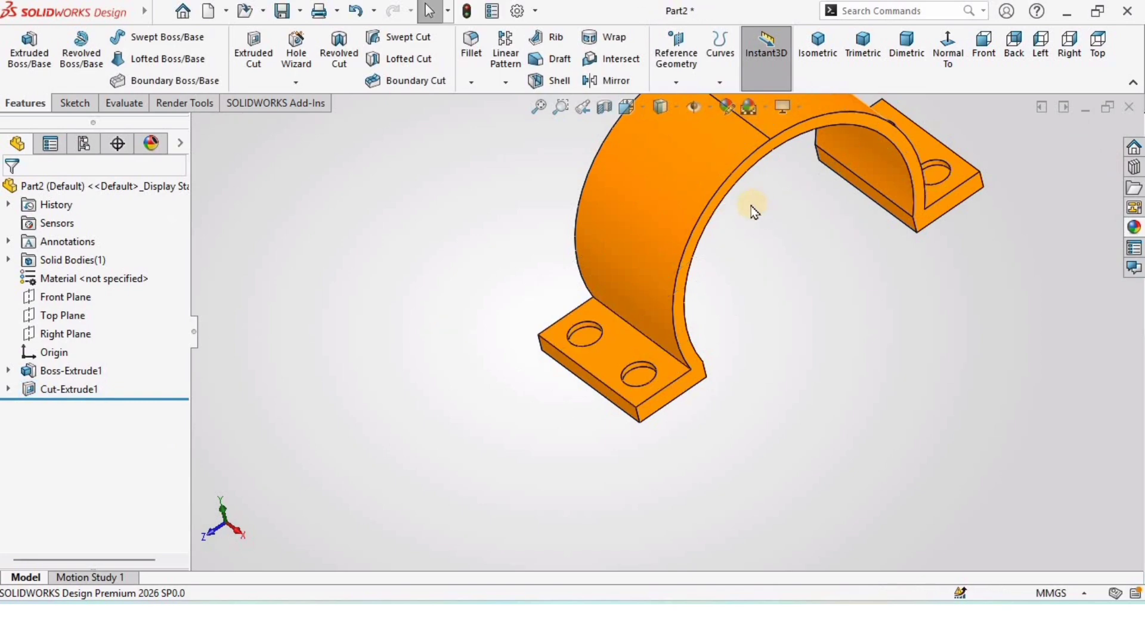
Start a new sketch on the floor of one of the shallow circular recesses in the front foot flange.
{"action": "scroll", "coordinate": [572, 502], "scroll_direction": "down", "scroll_amount": 5}
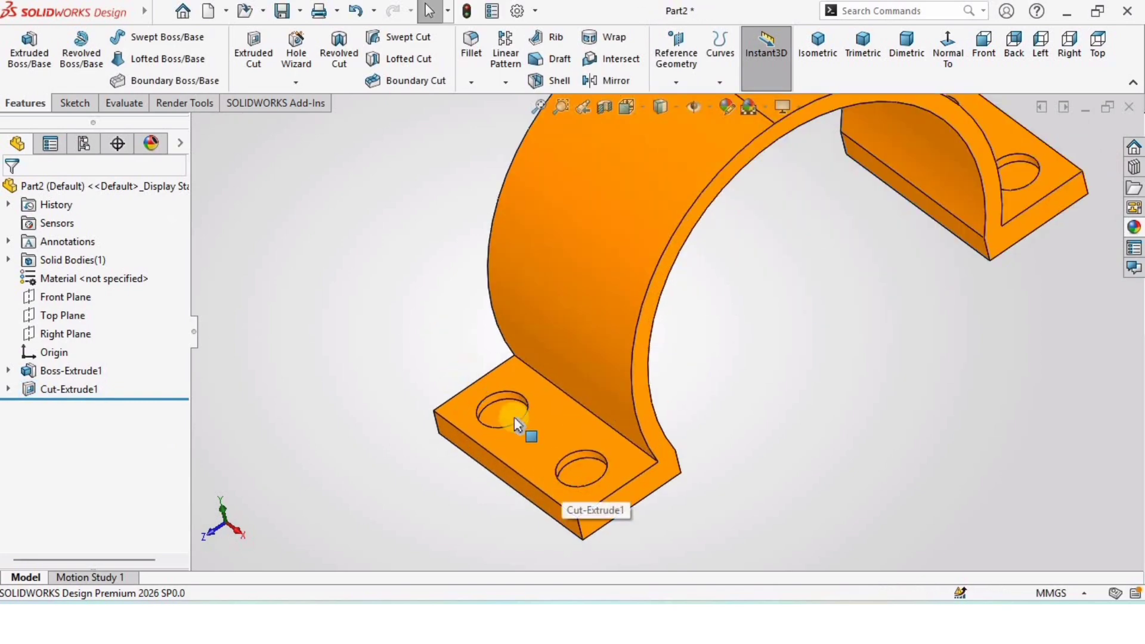
{"action": "scroll", "coordinate": [502, 419], "scroll_direction": "down", "scroll_amount": 2}
{"action": "left_click", "coordinate": [524, 410]}
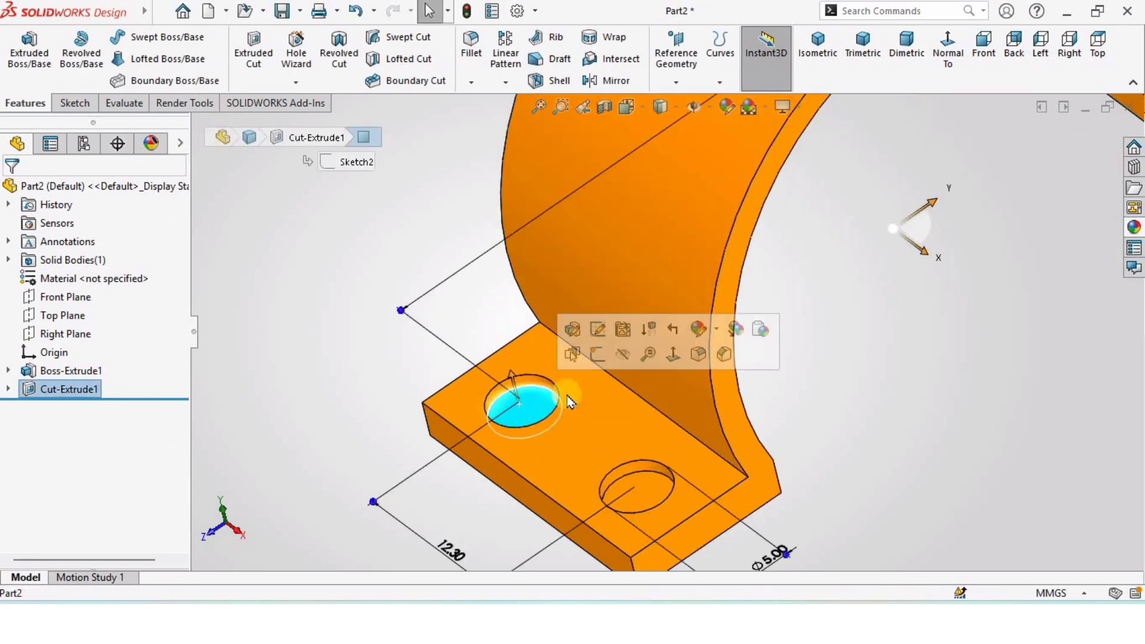
{"action": "left_click", "coordinate": [597, 355]}
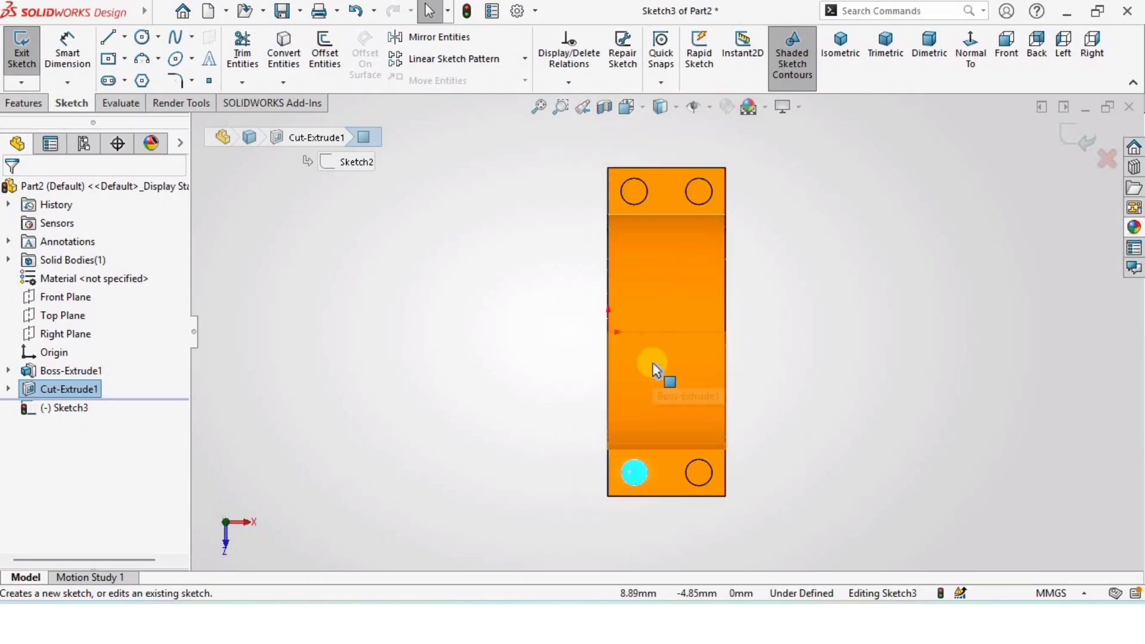
{"action": "left_click", "coordinate": [465, 344]}
Sketch a corner rectangle of 12.3 by 53.39 mm between the centers of two diagonally opposite recesses.
{"action": "left_click", "coordinate": [124, 59]}
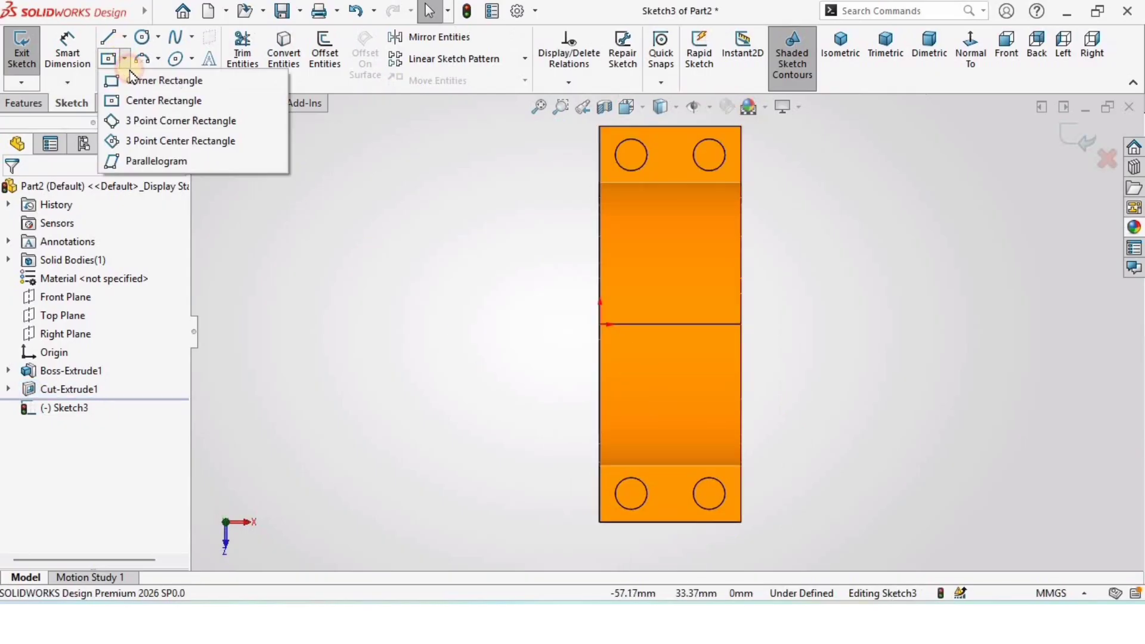
{"action": "left_click", "coordinate": [160, 81]}
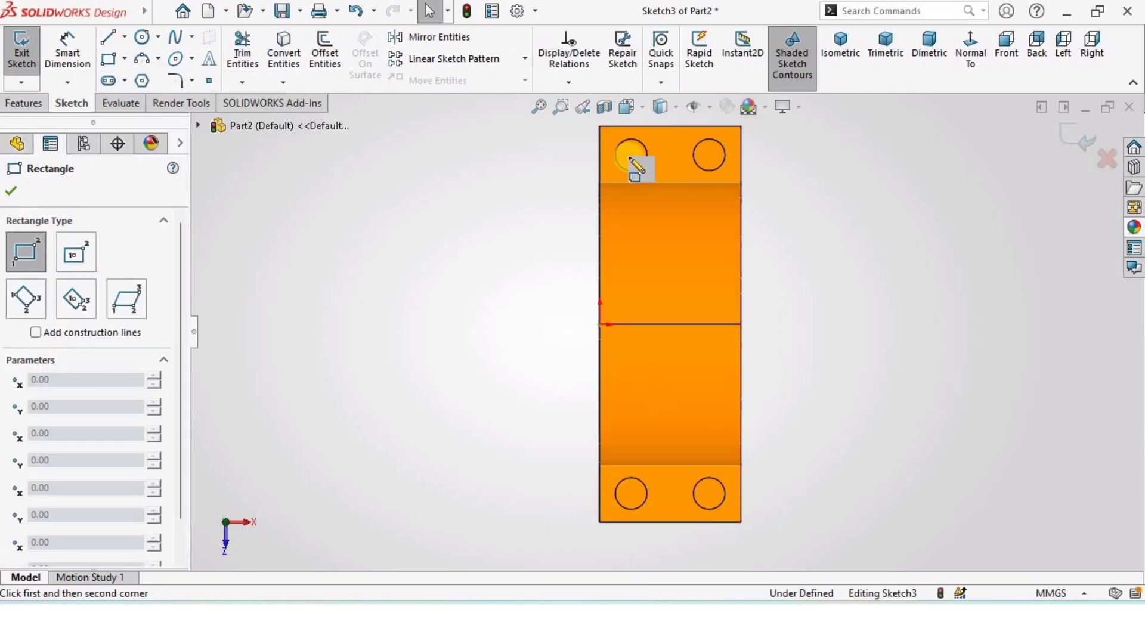
{"action": "left_click", "coordinate": [631, 155]}
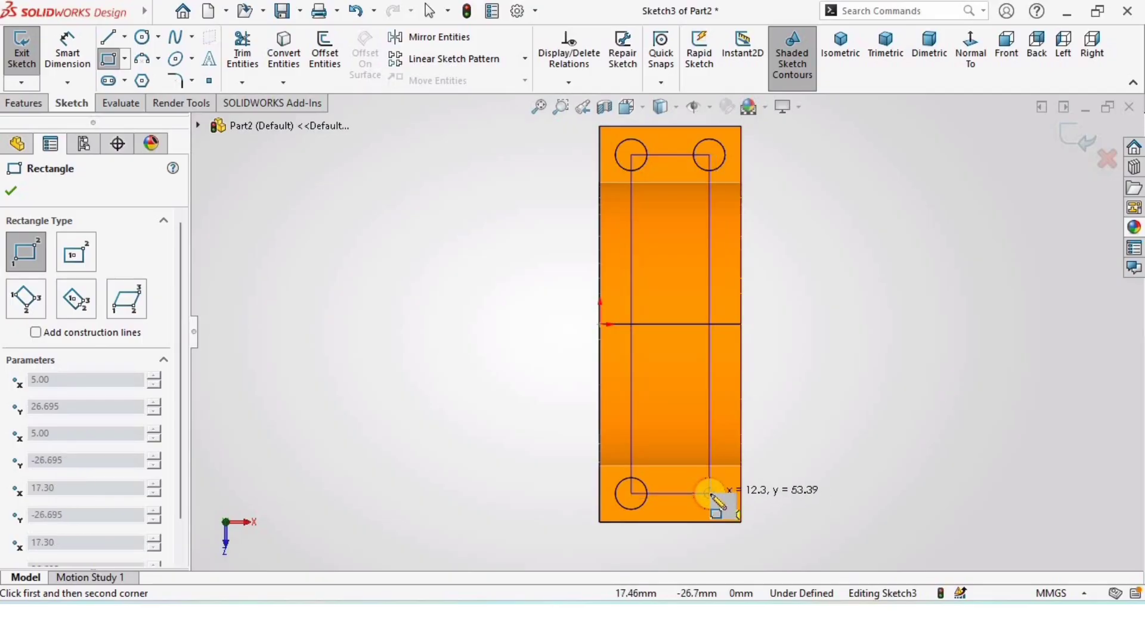
{"action": "left_click", "coordinate": [710, 494]}
{"action": "key", "text": "Escape"}
Convert all four lines of the new rectangle to construction geometry.
{"action": "scroll", "coordinate": [561, 362], "scroll_direction": "down", "scroll_amount": 1}
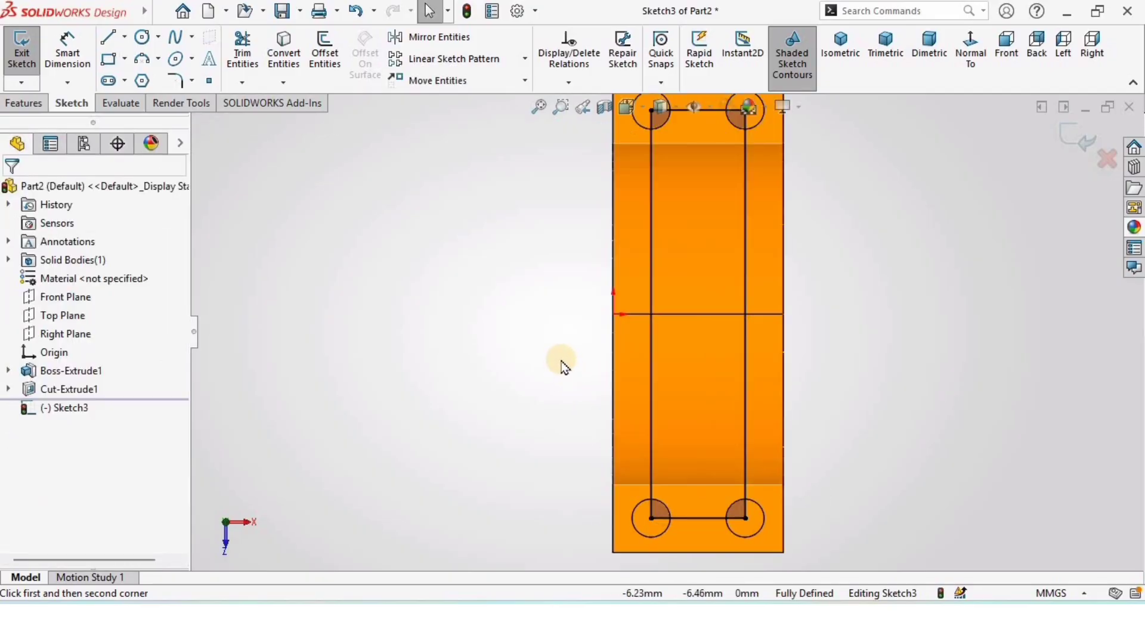
{"action": "scroll", "coordinate": [560, 359], "scroll_direction": "up", "scroll_amount": 2}
{"action": "left_click_drag", "start_coordinate": [590, 159], "coordinate": [780, 514]}
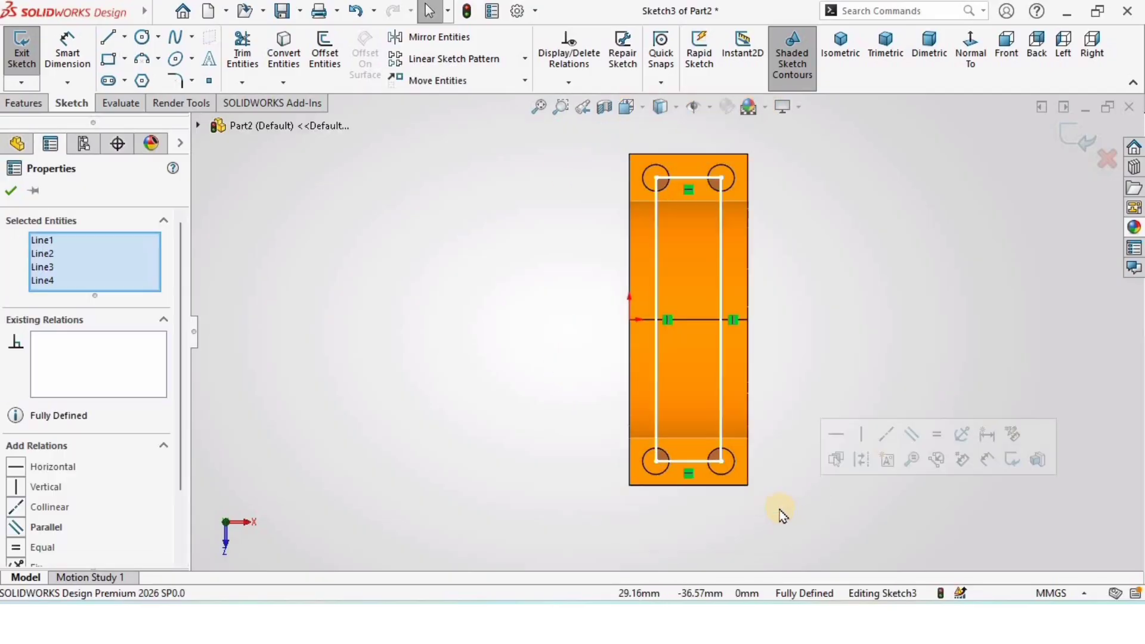
{"action": "scroll", "coordinate": [181, 399], "scroll_direction": "down", "scroll_amount": 3}
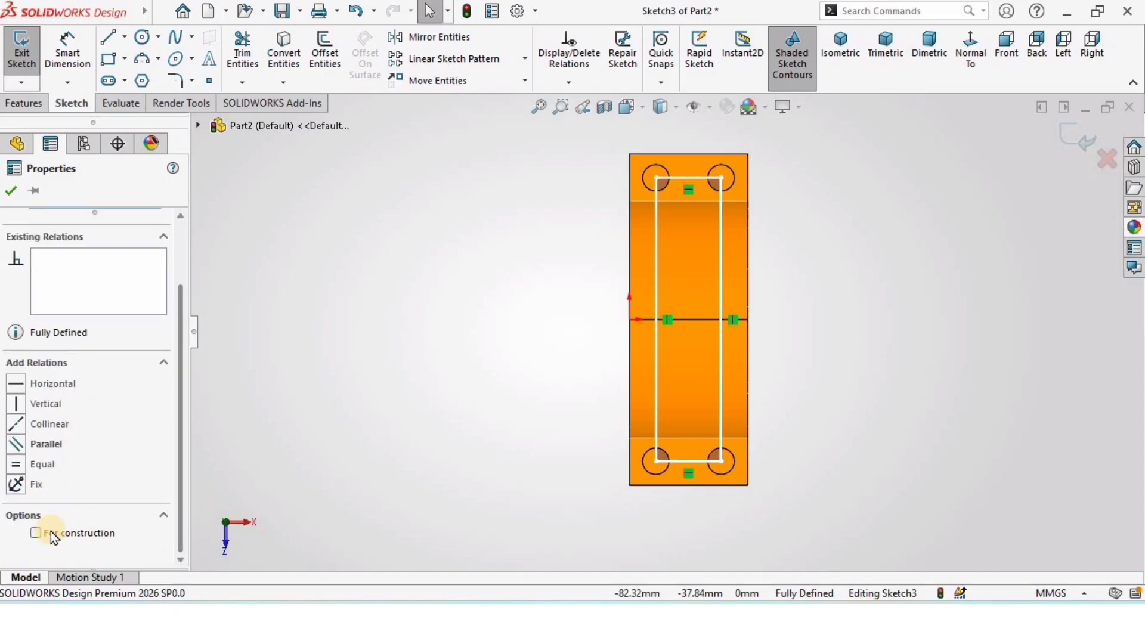
{"action": "left_click", "coordinate": [35, 533]}
{"action": "left_click", "coordinate": [9, 192]}
{"action": "left_click", "coordinate": [372, 332]}
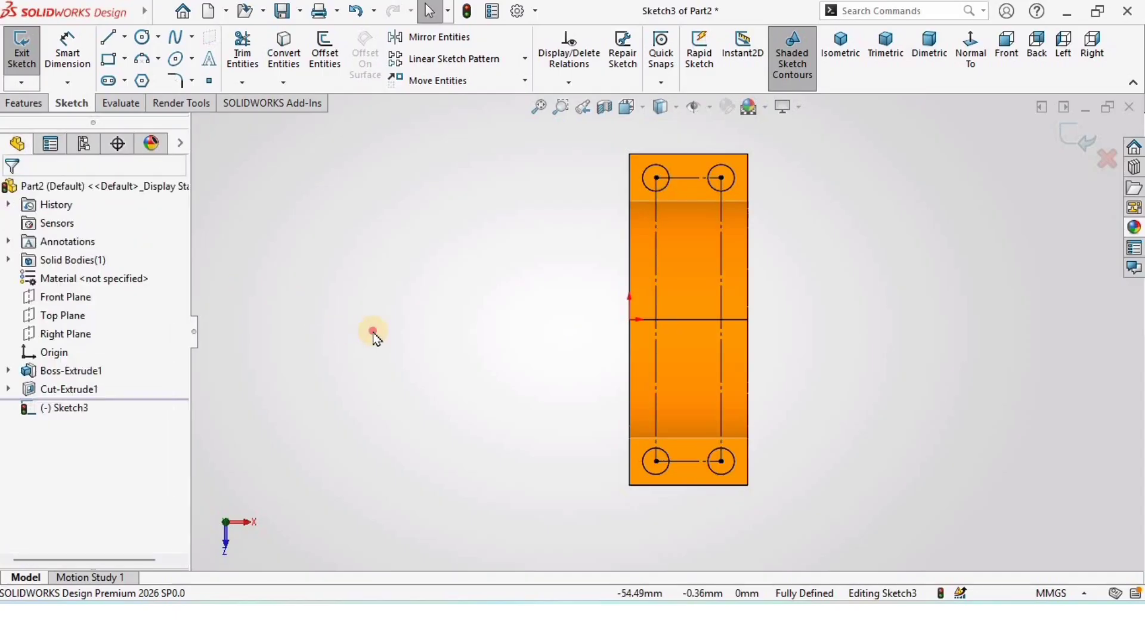
Sketch a small circle about 2.7 mm in diameter at each rectangle corner, concentric with the surrounding recess.
{"action": "left_click", "coordinate": [141, 38]}
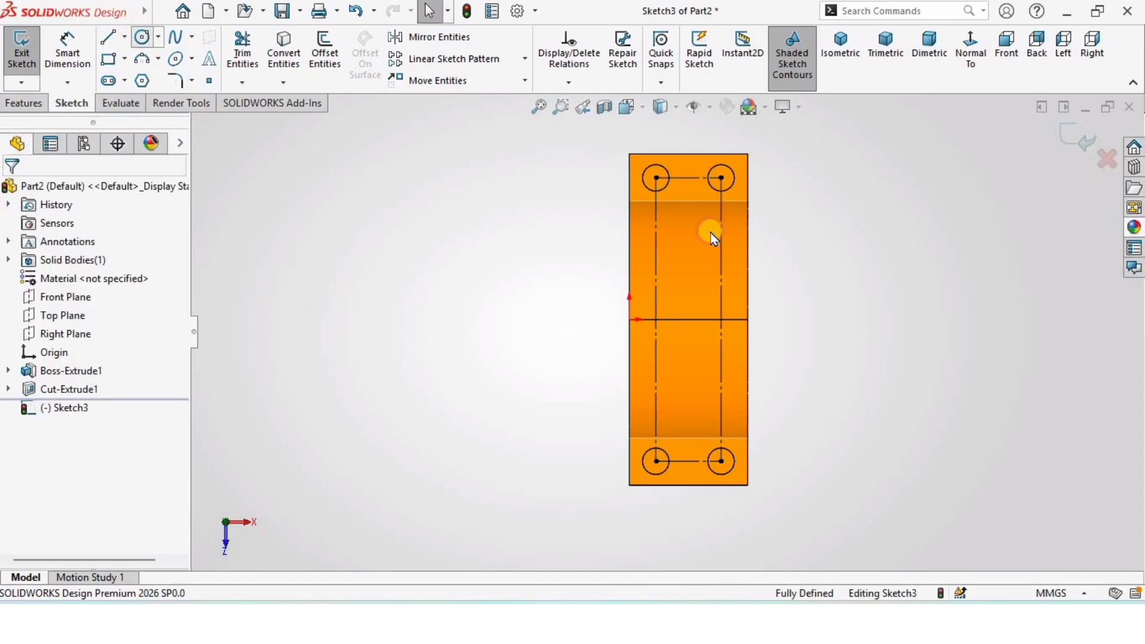
{"action": "scroll", "coordinate": [669, 186], "scroll_direction": "down", "scroll_amount": 1}
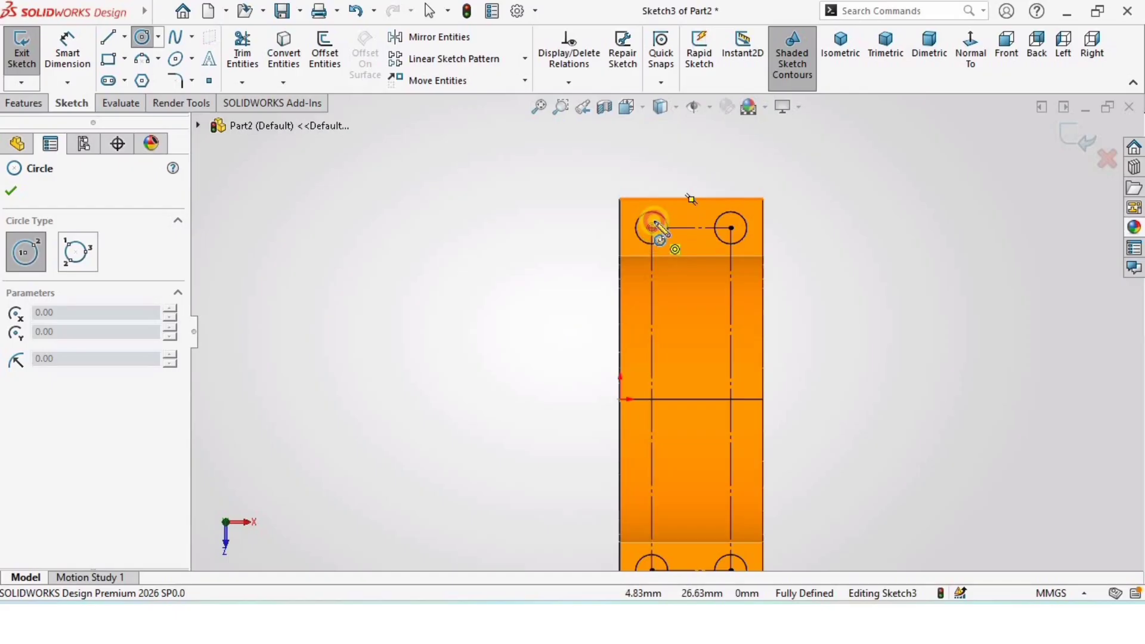
{"action": "left_click", "coordinate": [653, 226]}
{"action": "left_click", "coordinate": [733, 228]}
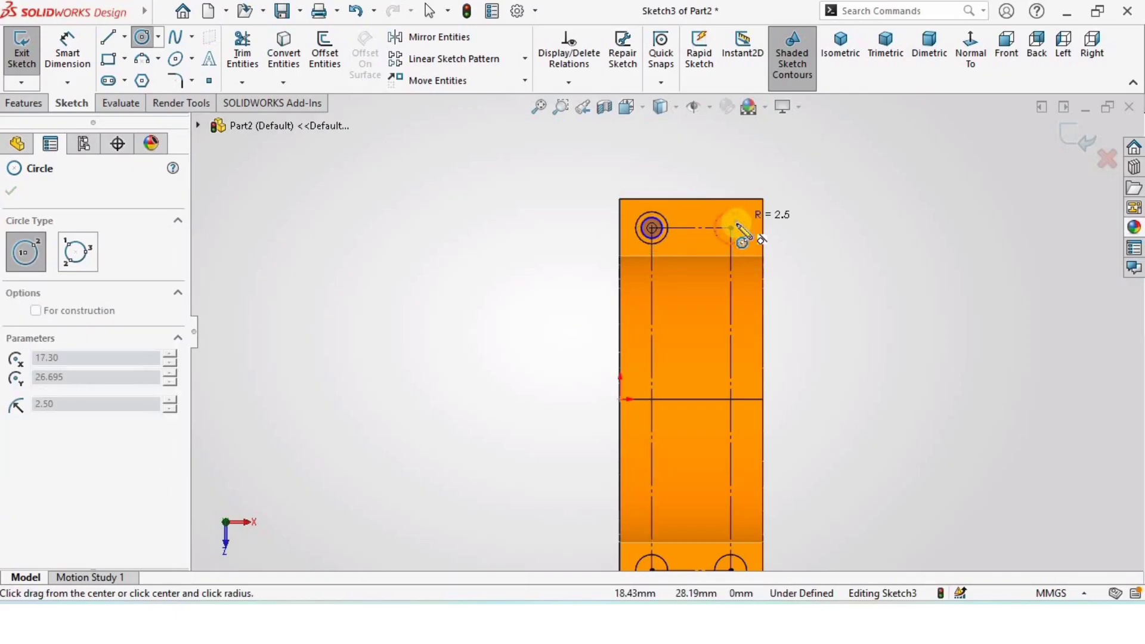
{"action": "left_click", "coordinate": [734, 225]}
{"action": "scroll", "coordinate": [656, 513], "scroll_direction": "down", "scroll_amount": 2}
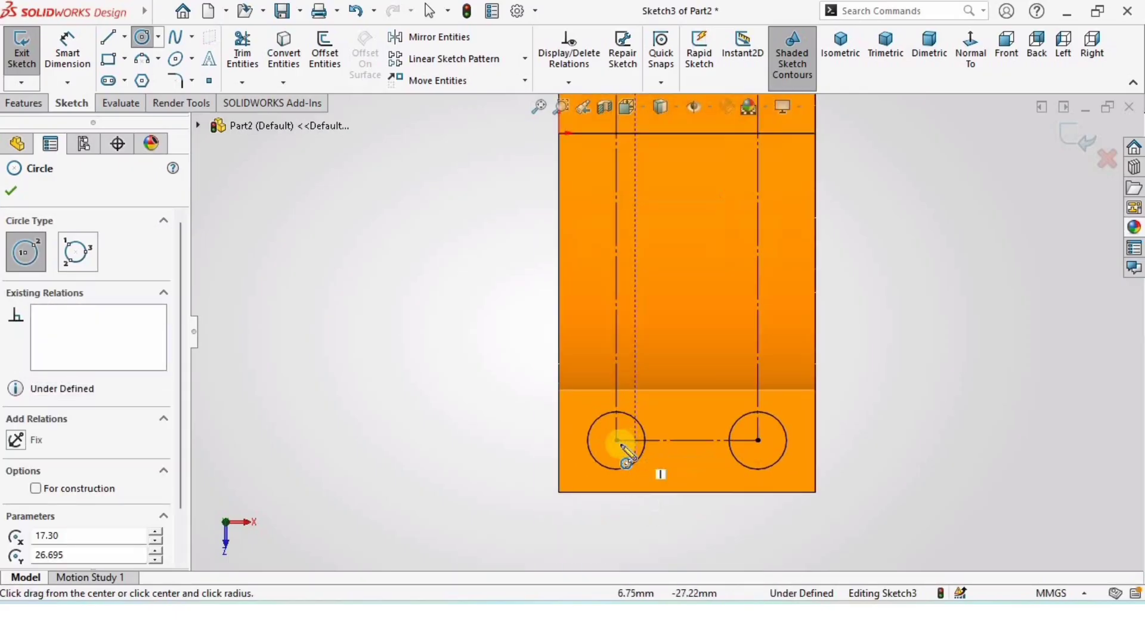
{"action": "left_click", "coordinate": [618, 440]}
{"action": "left_click", "coordinate": [631, 435]}
{"action": "left_click", "coordinate": [759, 441]}
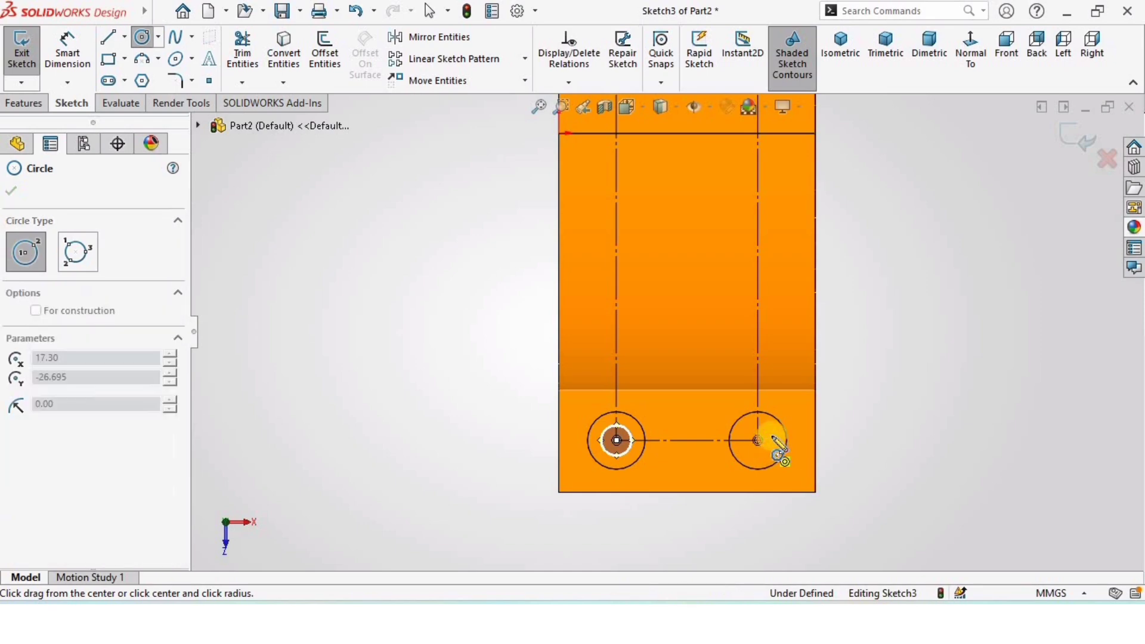
{"action": "left_click", "coordinate": [772, 434]}
{"action": "key", "text": "Escape"}
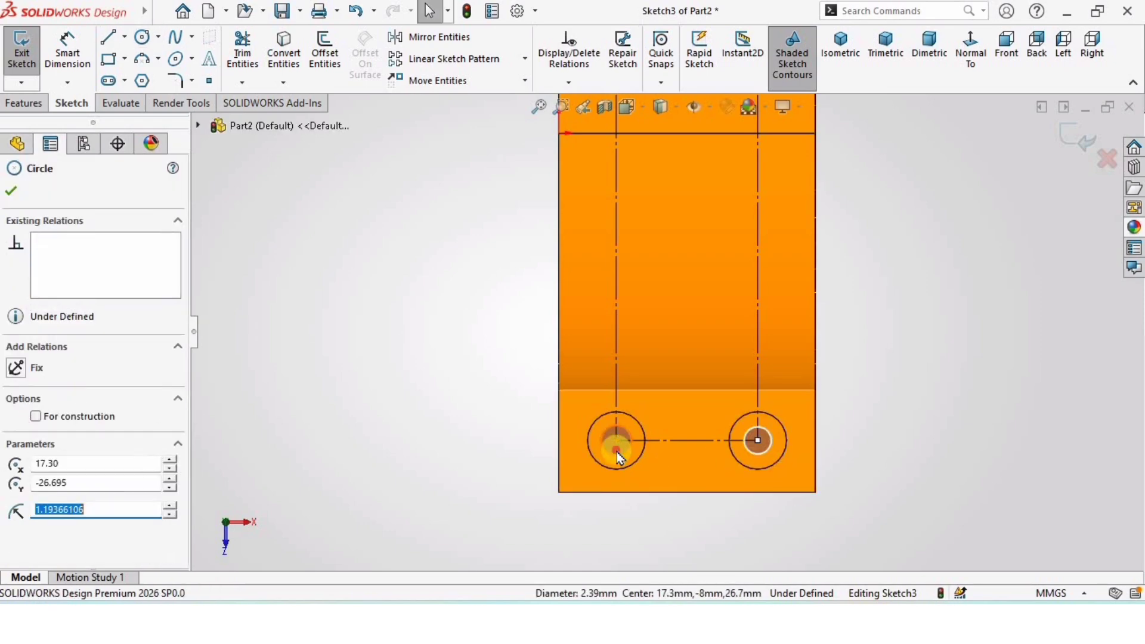
Make the four small circles inside the recesses equal in size.
{"action": "left_click", "coordinate": [617, 454], "text": "ctrl"}
{"action": "scroll", "coordinate": [679, 310], "scroll_direction": "up", "scroll_amount": 5}
{"action": "scroll", "coordinate": [657, 173], "scroll_direction": "down", "scroll_amount": 4}
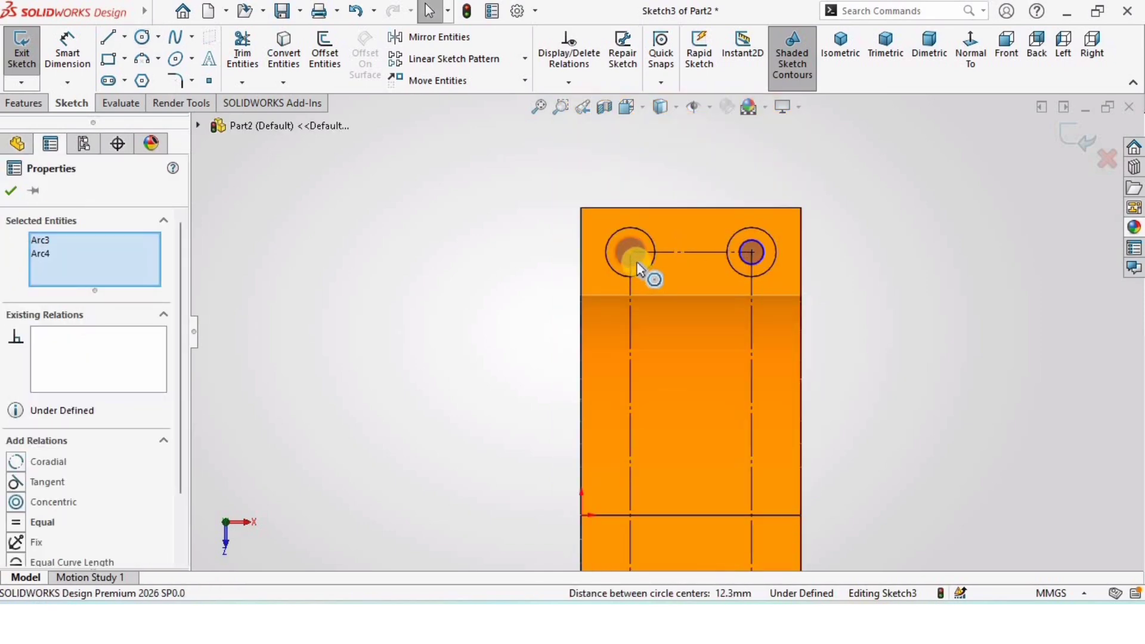
{"action": "left_click", "coordinate": [647, 275], "text": "ctrl"}
{"action": "left_click", "coordinate": [768, 274], "text": "ctrl"}
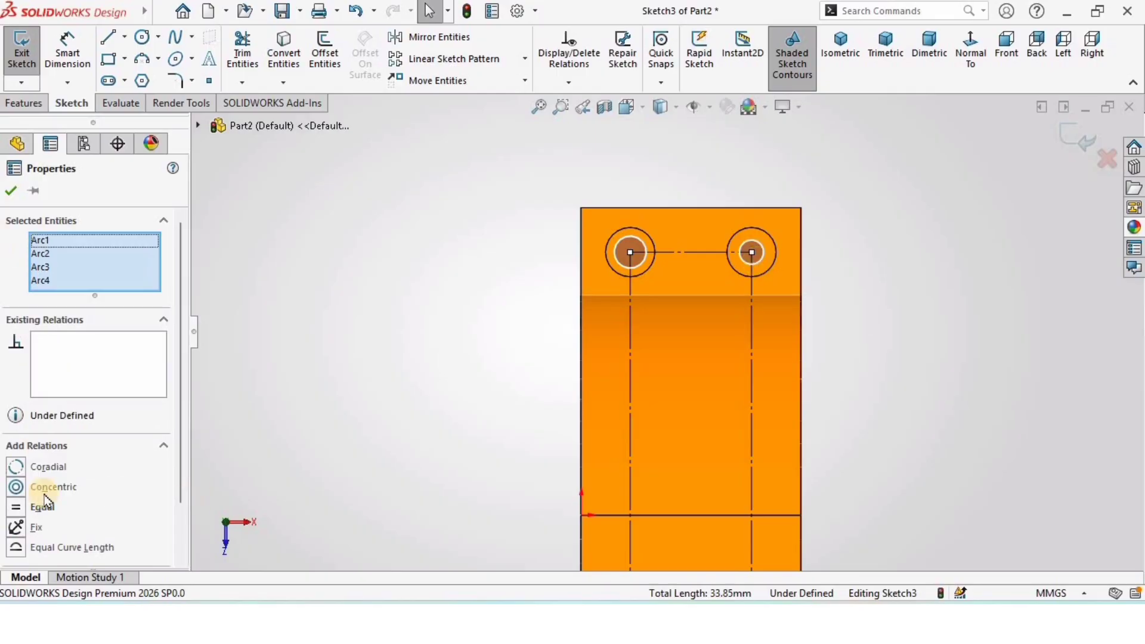
Dimension the upper-left small circle to a diameter of 1 mm.
{"action": "left_click", "coordinate": [70, 58]}
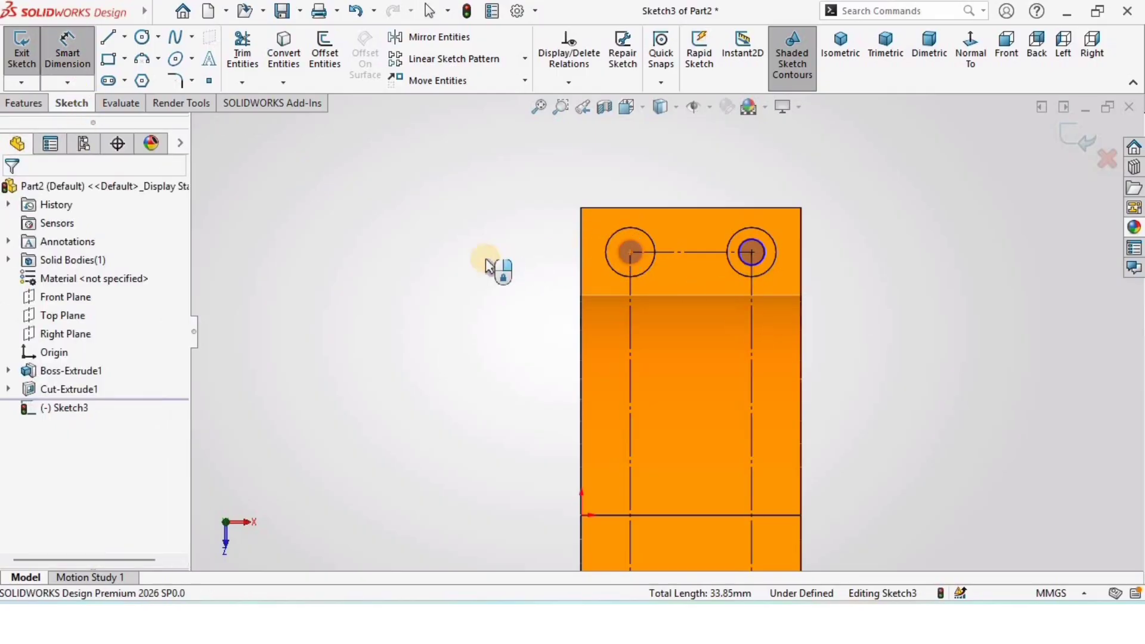
{"action": "left_click", "coordinate": [488, 266]}
{"action": "type", "text": "1"}
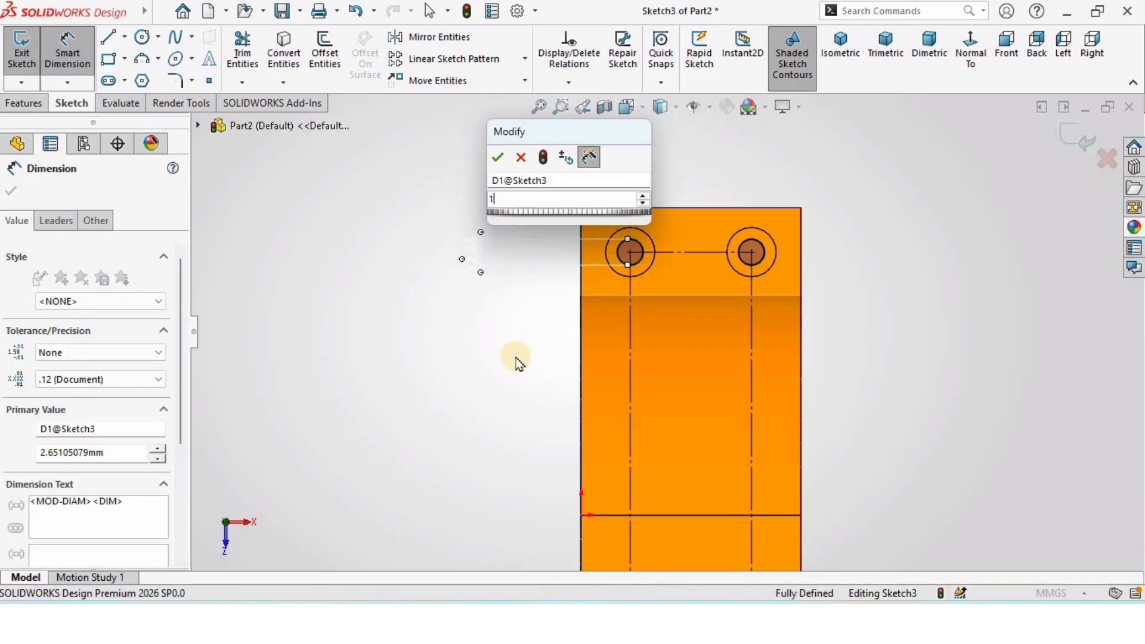
{"action": "key", "text": "Return"}
{"action": "scroll", "coordinate": [601, 402], "scroll_direction": "up", "scroll_amount": 2}
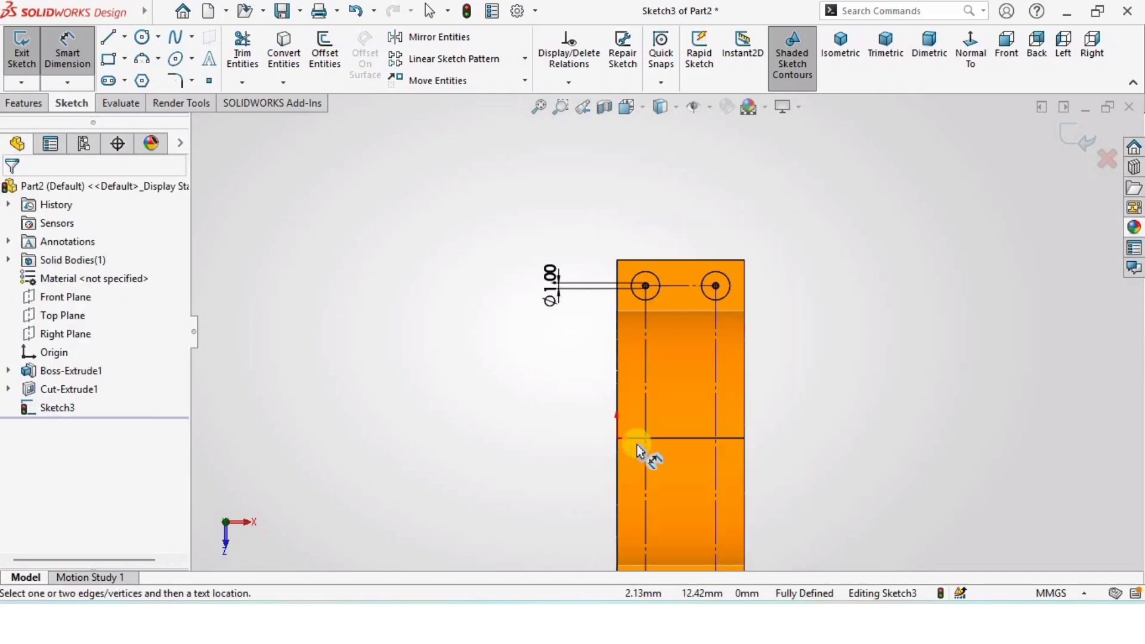
{"action": "scroll", "coordinate": [638, 451], "scroll_direction": "up", "scroll_amount": 3}
{"action": "scroll", "coordinate": [653, 481], "scroll_direction": "down", "scroll_amount": 4}
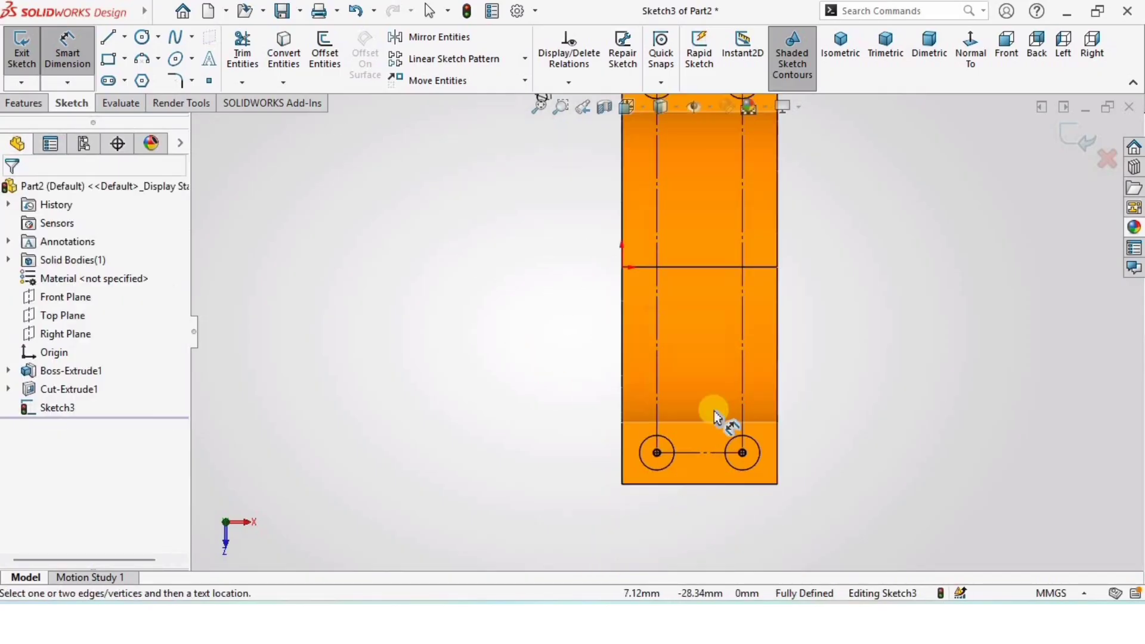
Cut-extrude the four small circles with the Through All end condition to pierce the recess floors.
{"action": "left_click", "coordinate": [22, 104]}
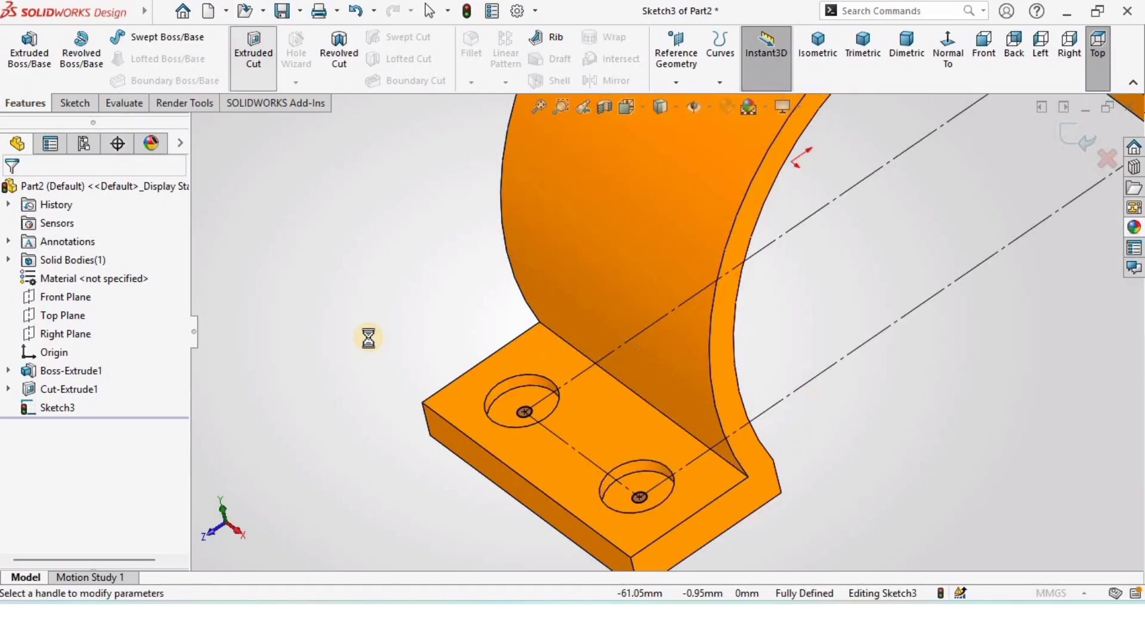
{"action": "left_click", "coordinate": [64, 291]}
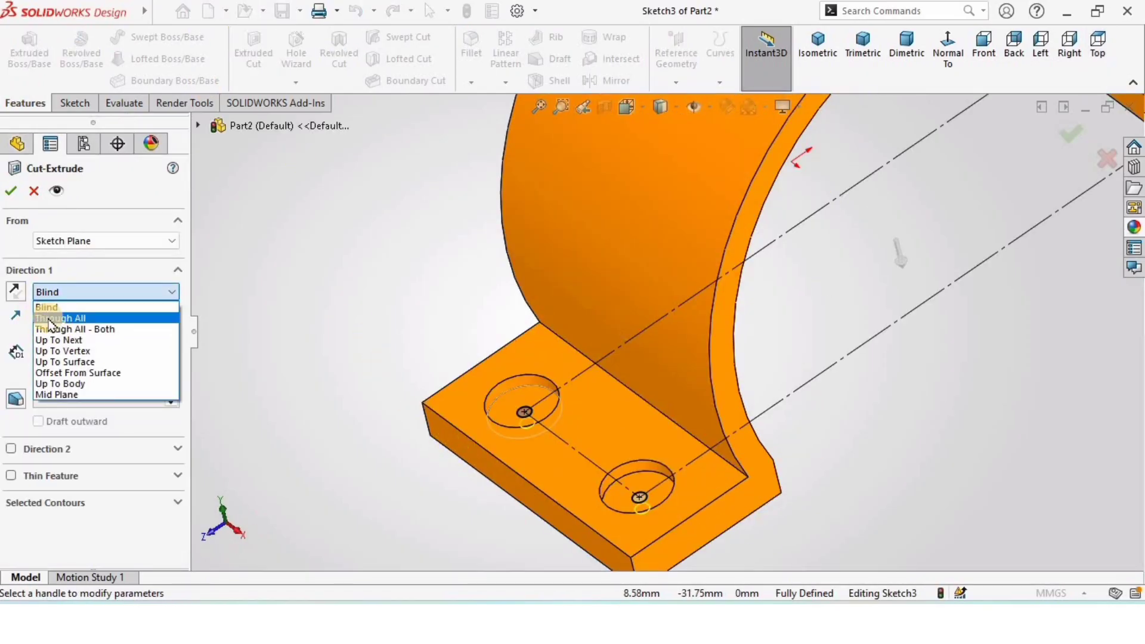
{"action": "left_click", "coordinate": [63, 319]}
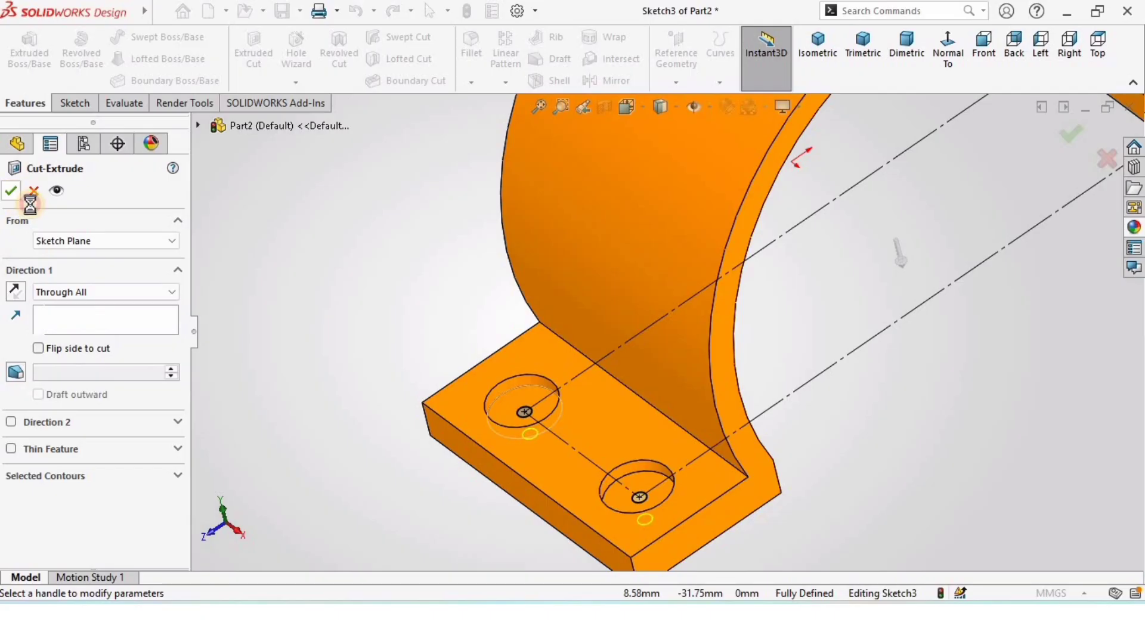
{"action": "left_click", "coordinate": [334, 338]}
{"action": "scroll", "coordinate": [530, 428], "scroll_direction": "up", "scroll_amount": 2}
{"action": "scroll", "coordinate": [601, 352], "scroll_direction": "down", "scroll_amount": 2}
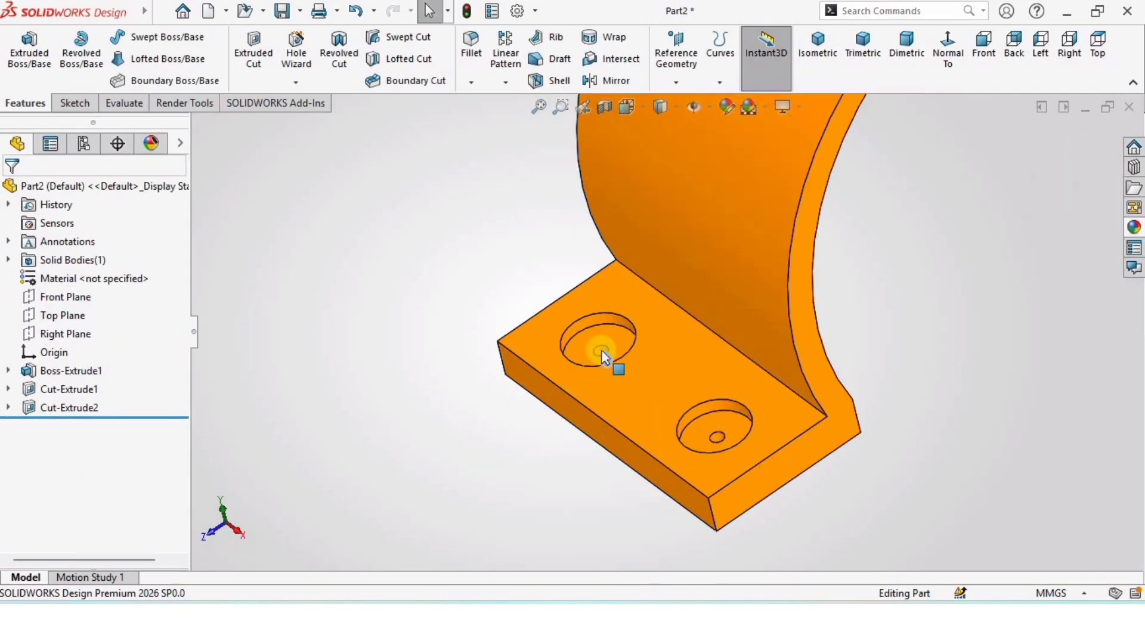
Start a sketch on the flat side face of the arch and foot flanges.
{"action": "middle_click_drag", "start_coordinate": [602, 356], "coordinate": [648, 415]}
{"action": "scroll", "coordinate": [663, 419], "scroll_direction": "up", "scroll_amount": 5}
{"action": "scroll", "coordinate": [685, 383], "scroll_direction": "down", "scroll_amount": 5}
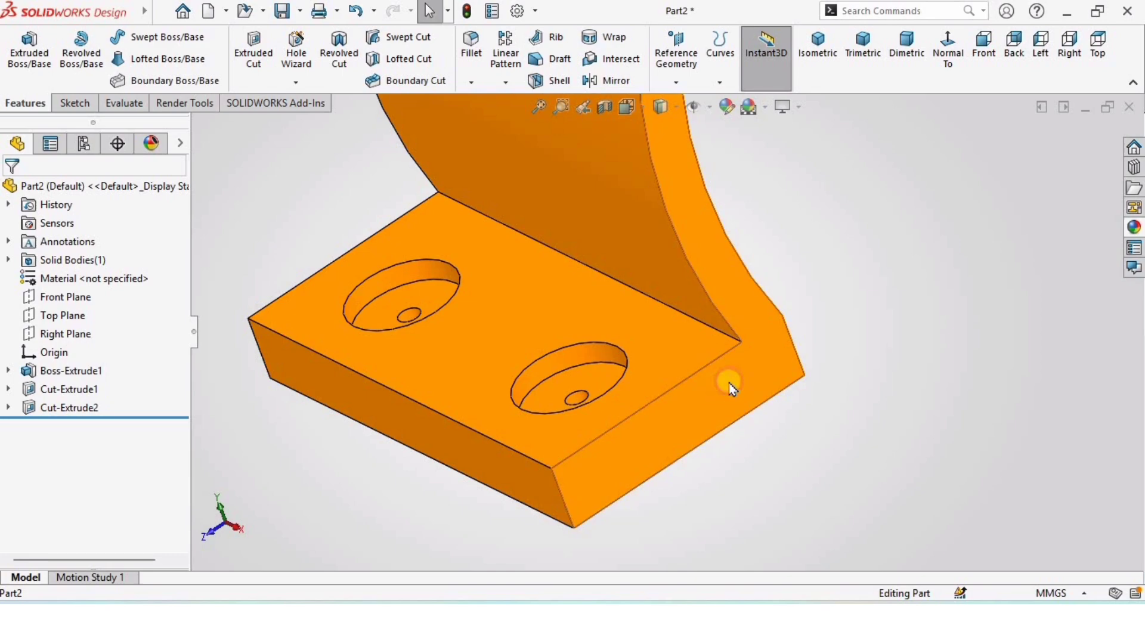
{"action": "left_click", "coordinate": [732, 388]}
{"action": "left_click", "coordinate": [800, 335]}
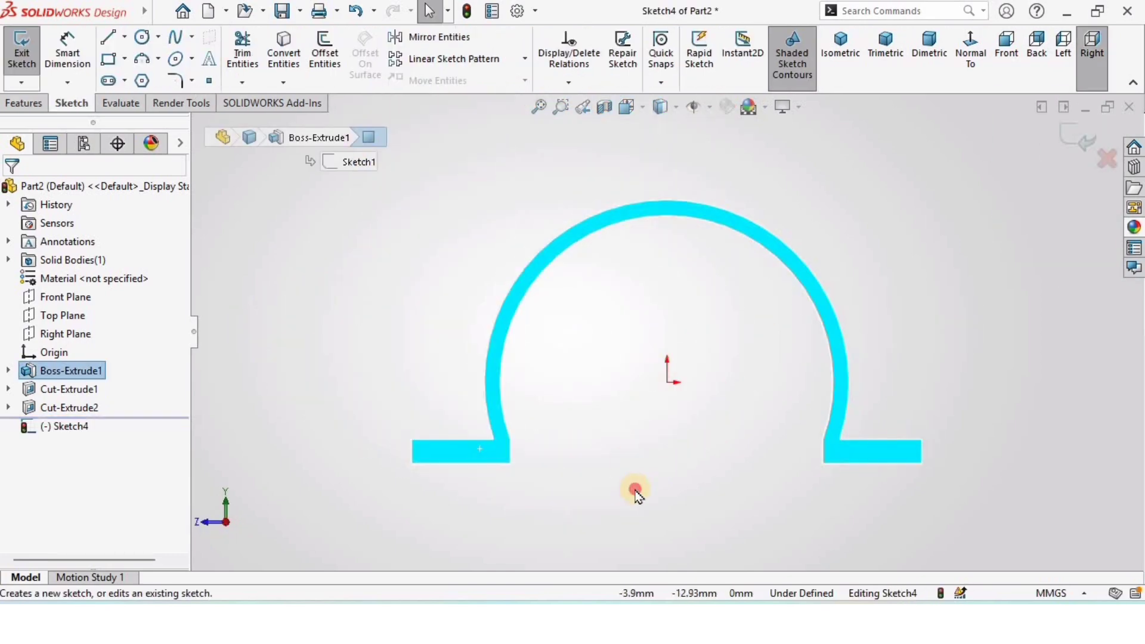
{"action": "left_click", "coordinate": [635, 490]}
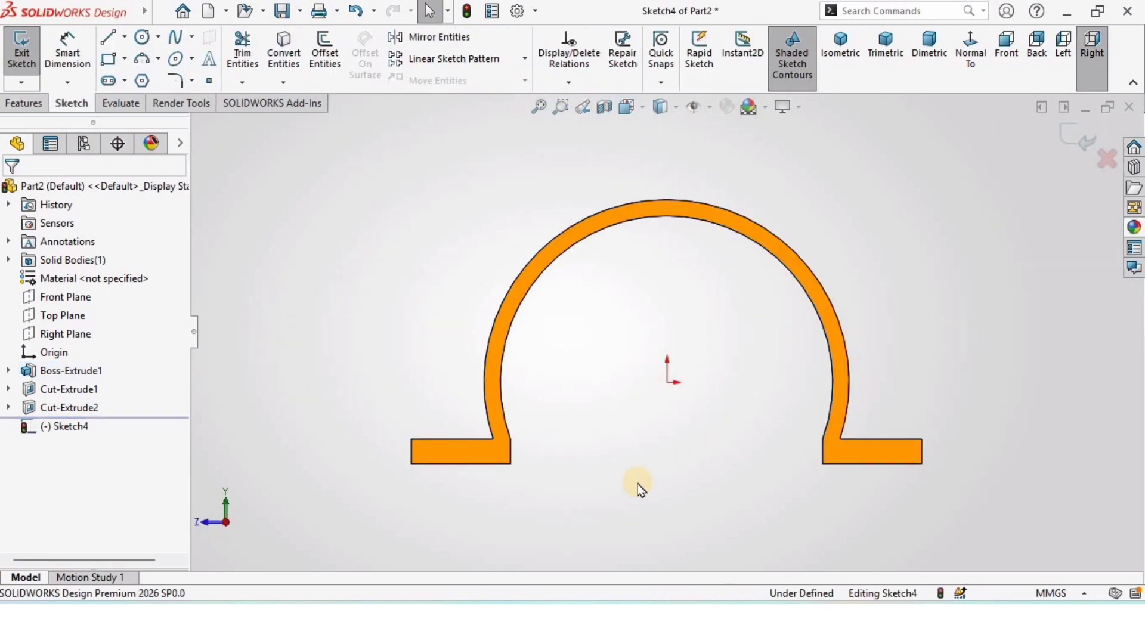
Sketch a closed four-line wedge from the origin across the arch wall, its lower inner corner about 15.4 mm across and 5.9 mm below the origin.
{"action": "left_click", "coordinate": [109, 41]}
{"action": "left_click", "coordinate": [668, 382]}
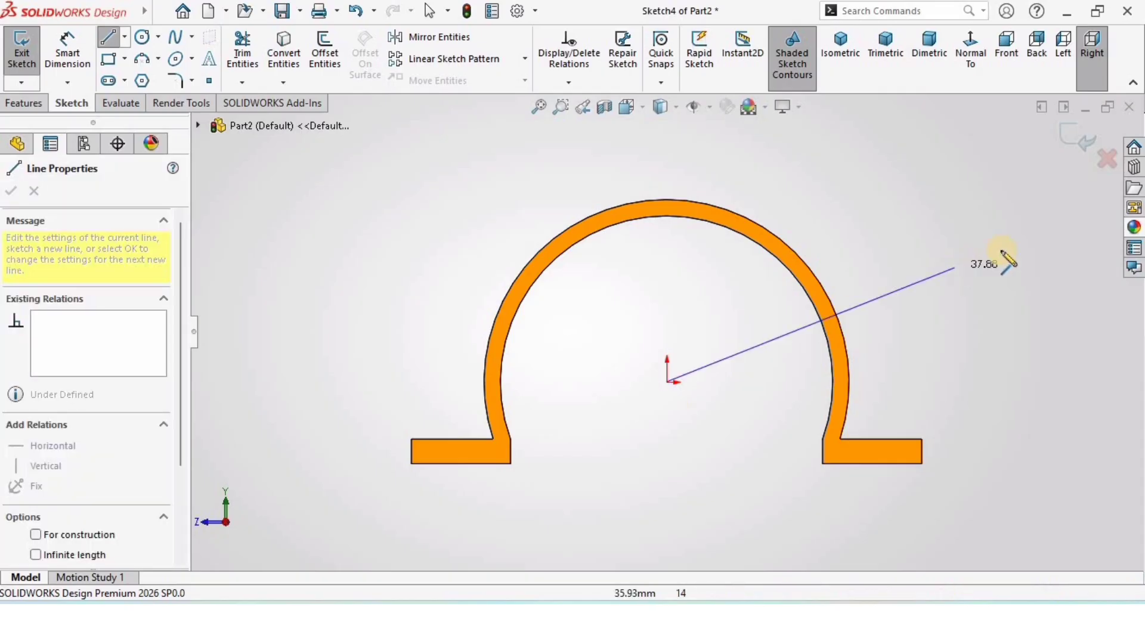
{"action": "left_click", "coordinate": [1053, 243]}
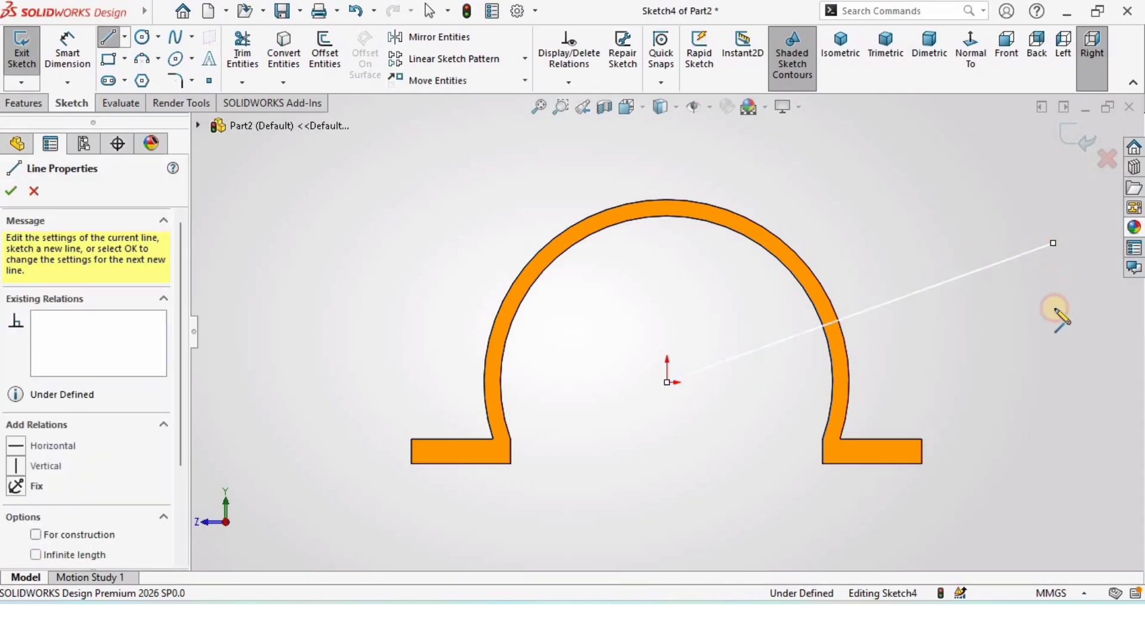
{"action": "left_click", "coordinate": [1060, 409]}
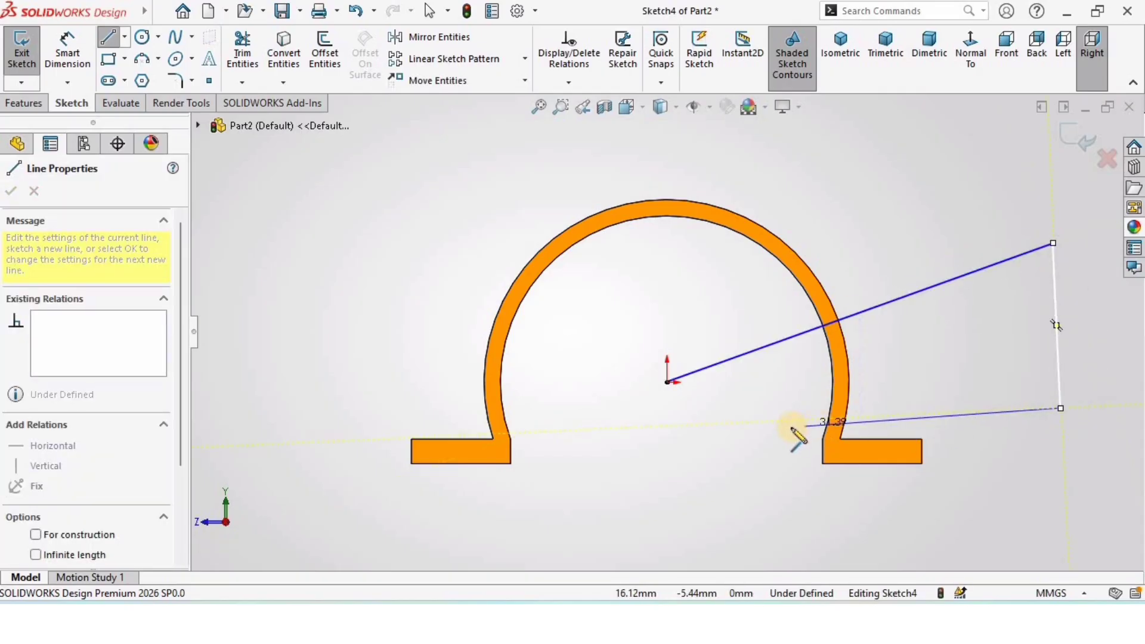
{"action": "left_click", "coordinate": [793, 431]}
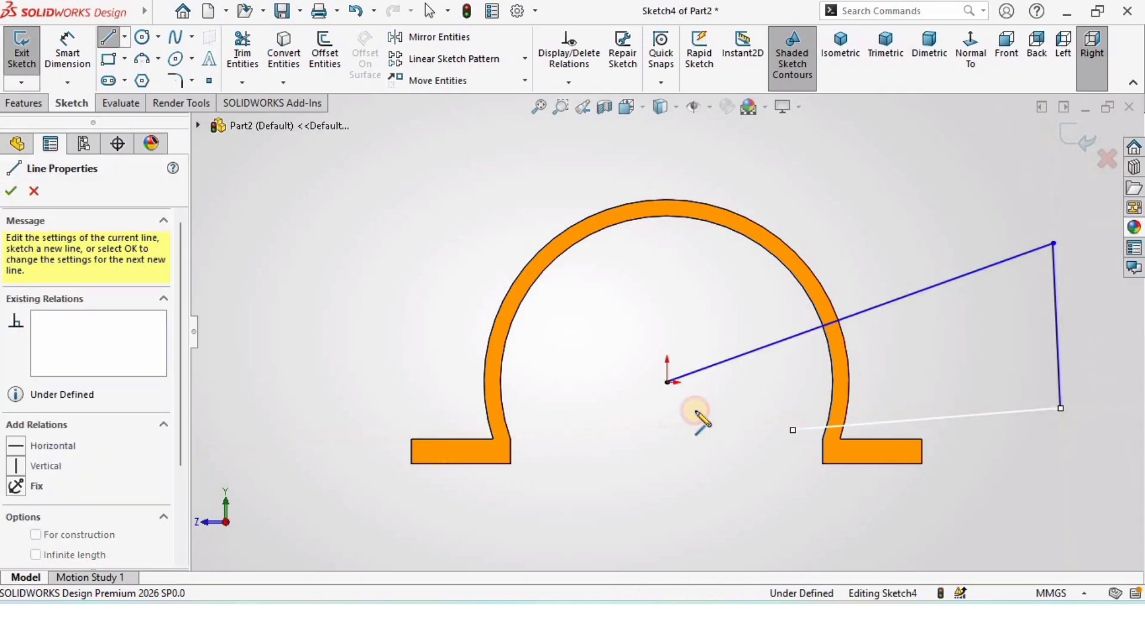
{"action": "left_click", "coordinate": [667, 382]}
{"action": "key", "text": "Escape"}
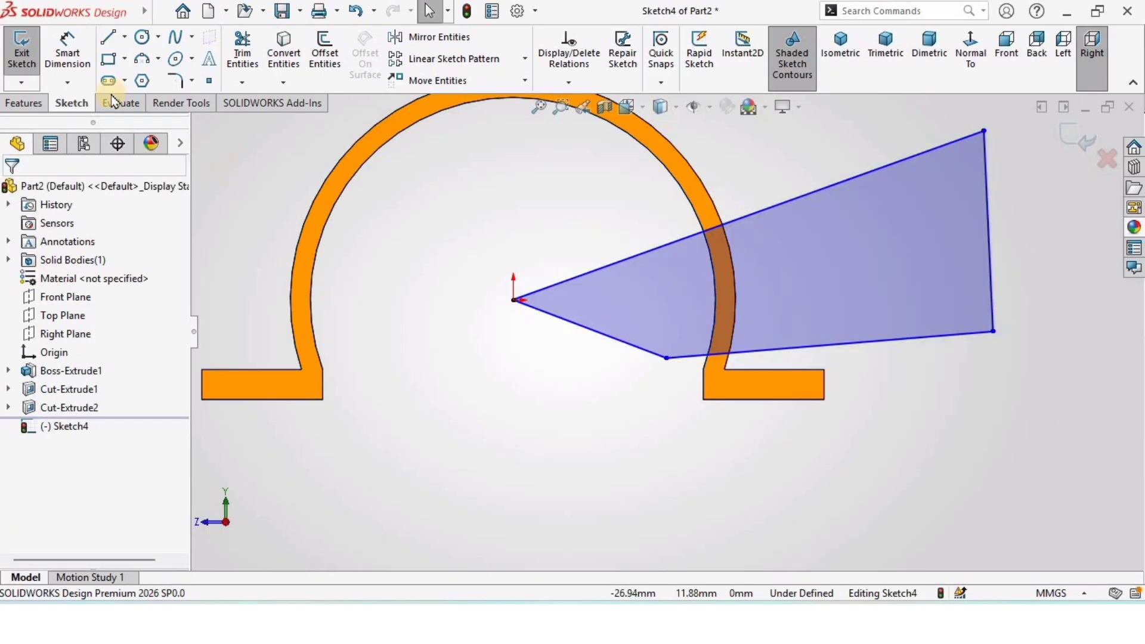
Dimension the horizontal distance from the origin to the wedge's lower inner corner as 19 mm.
{"action": "left_click", "coordinate": [67, 60]}
{"action": "left_click", "coordinate": [513, 300]}
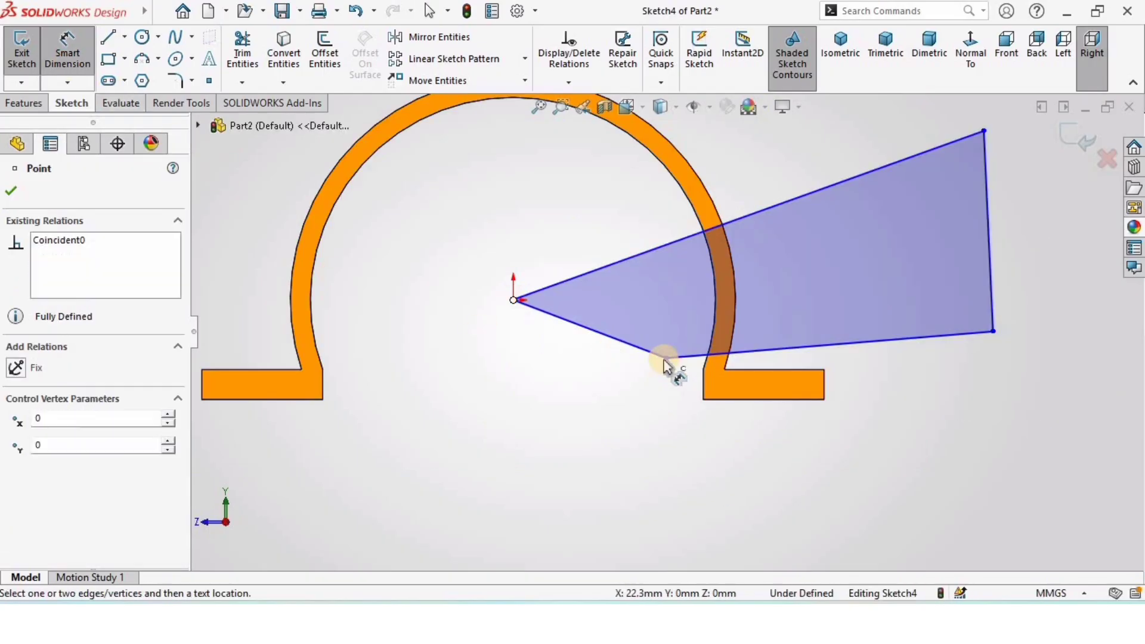
{"action": "left_click", "coordinate": [667, 359]}
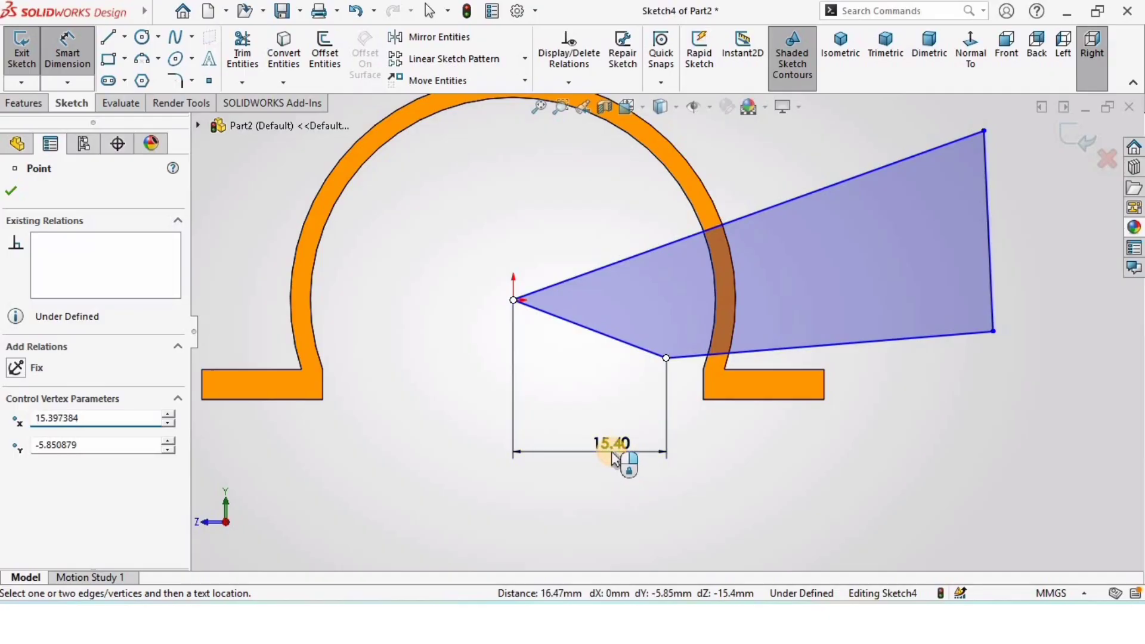
{"action": "left_click", "coordinate": [614, 459]}
{"action": "type", "text": "19"}
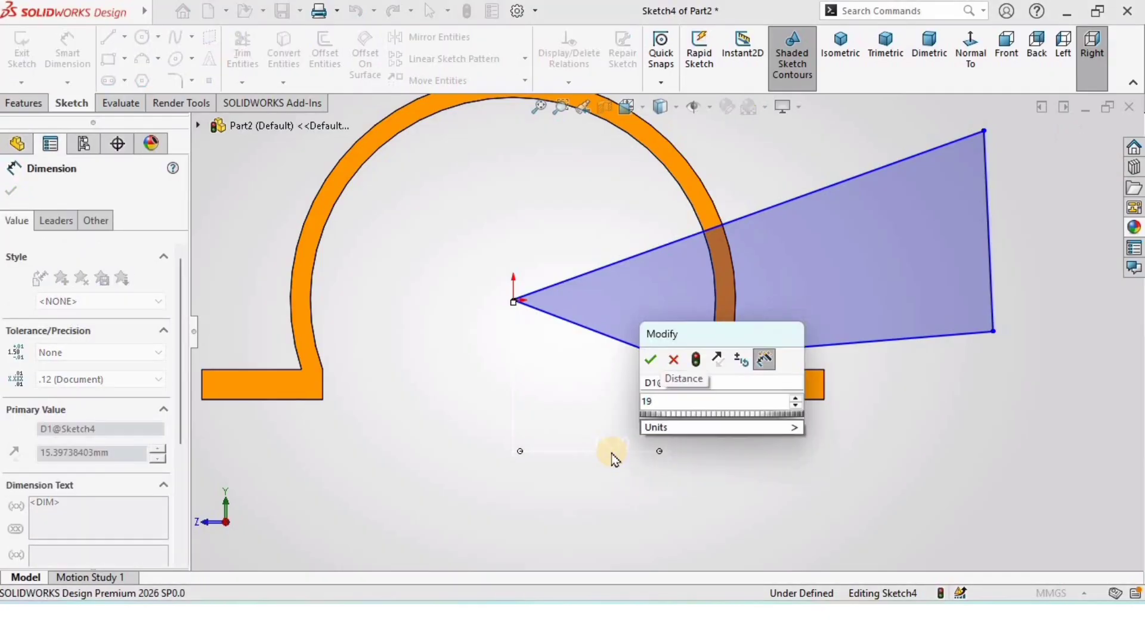
{"action": "key", "text": "Return"}
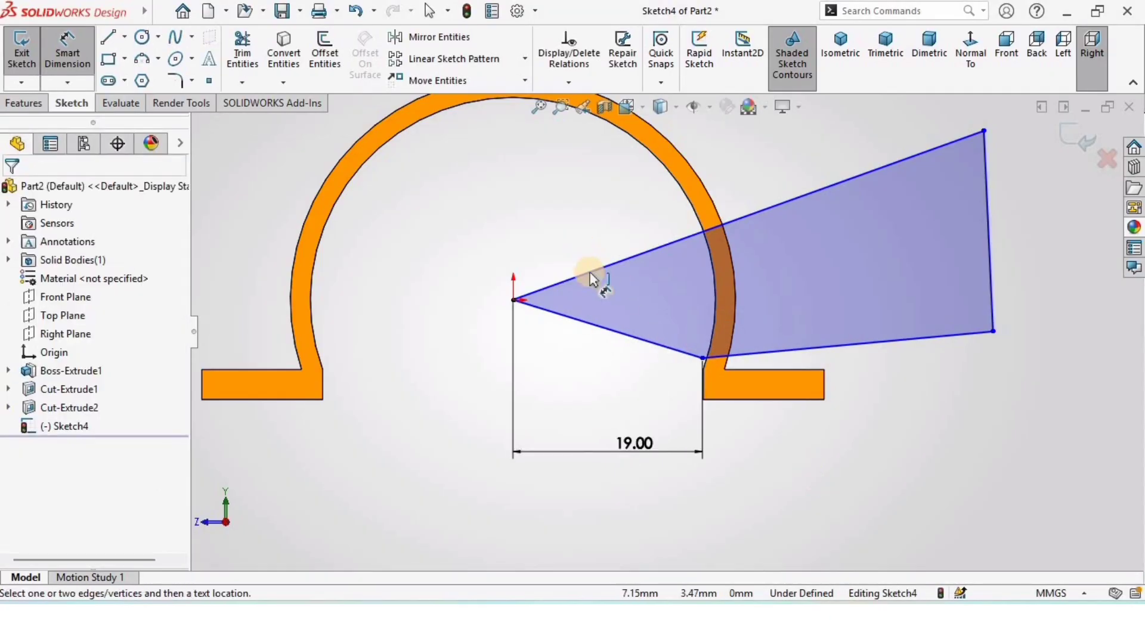
Set the angle between the two wedge lines meeting at the origin to 36°.
{"action": "left_click", "coordinate": [591, 274]}
{"action": "left_click", "coordinate": [600, 326]}
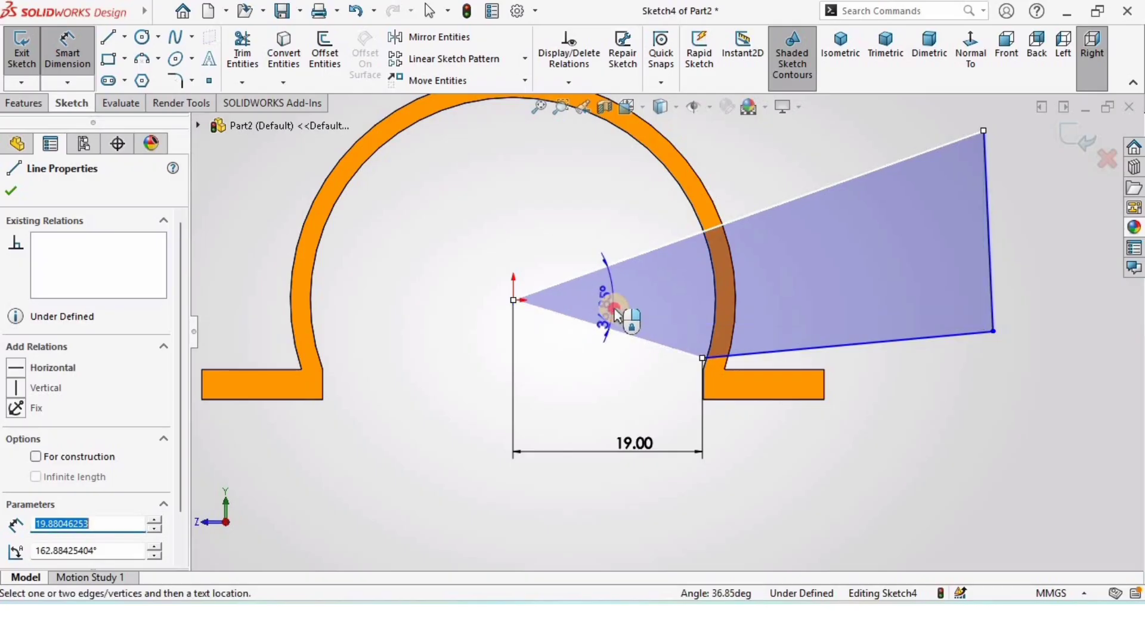
{"action": "left_click", "coordinate": [617, 317]}
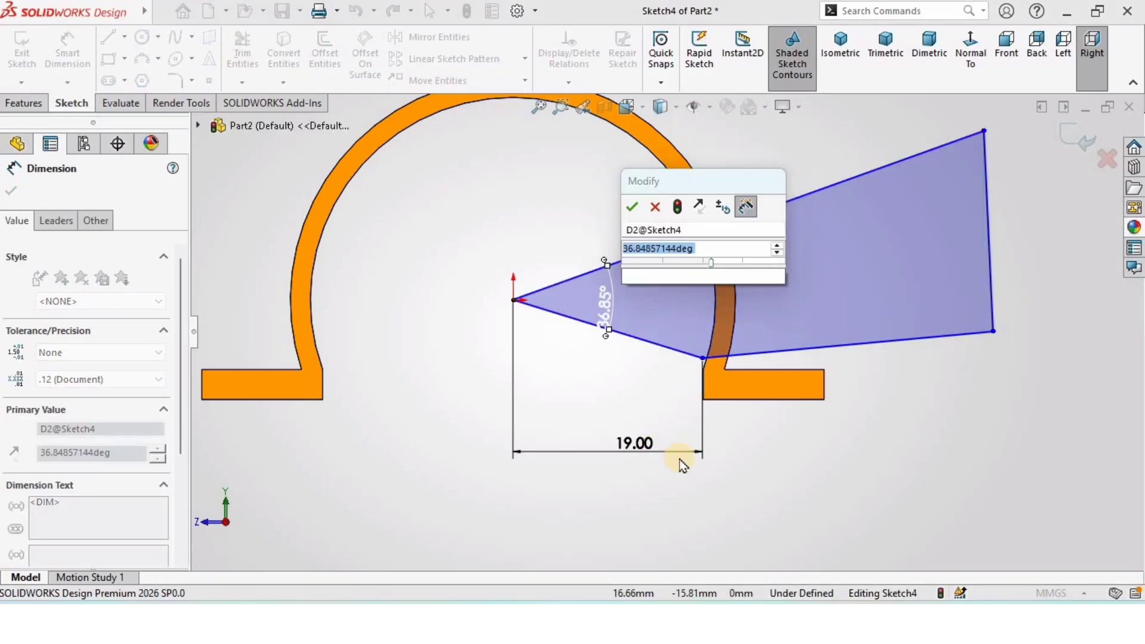
{"action": "type", "text": "36"}
{"action": "key", "text": "Return"}
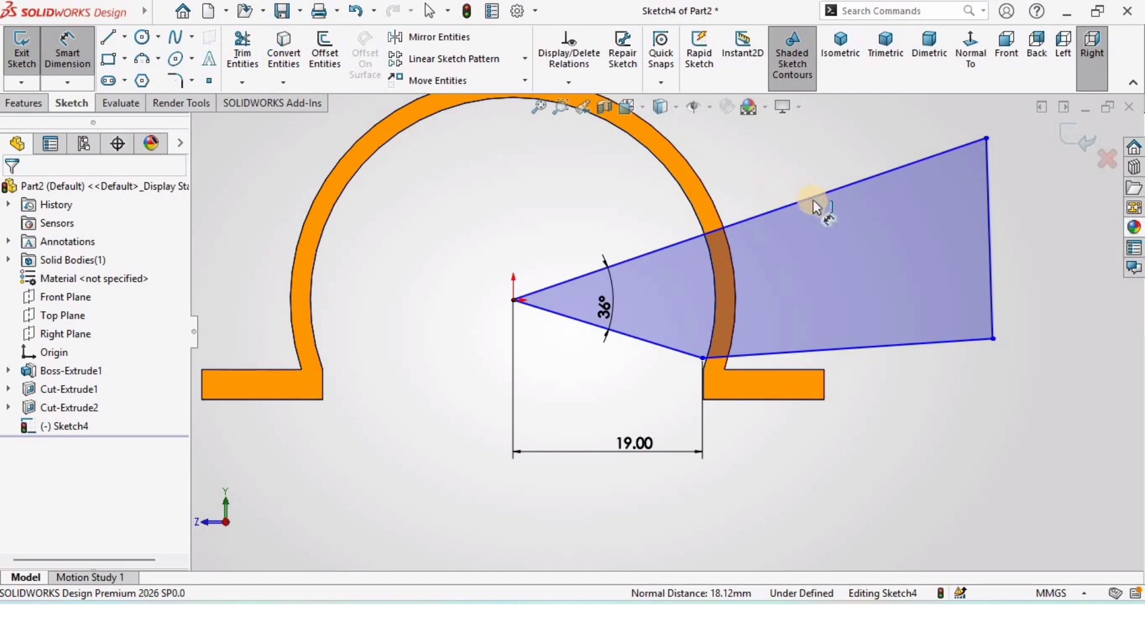
Set the angle between the wedge's upper line and the adjacent foot flange's bottom edge to 17.63°.
{"action": "left_click", "coordinate": [806, 399]}
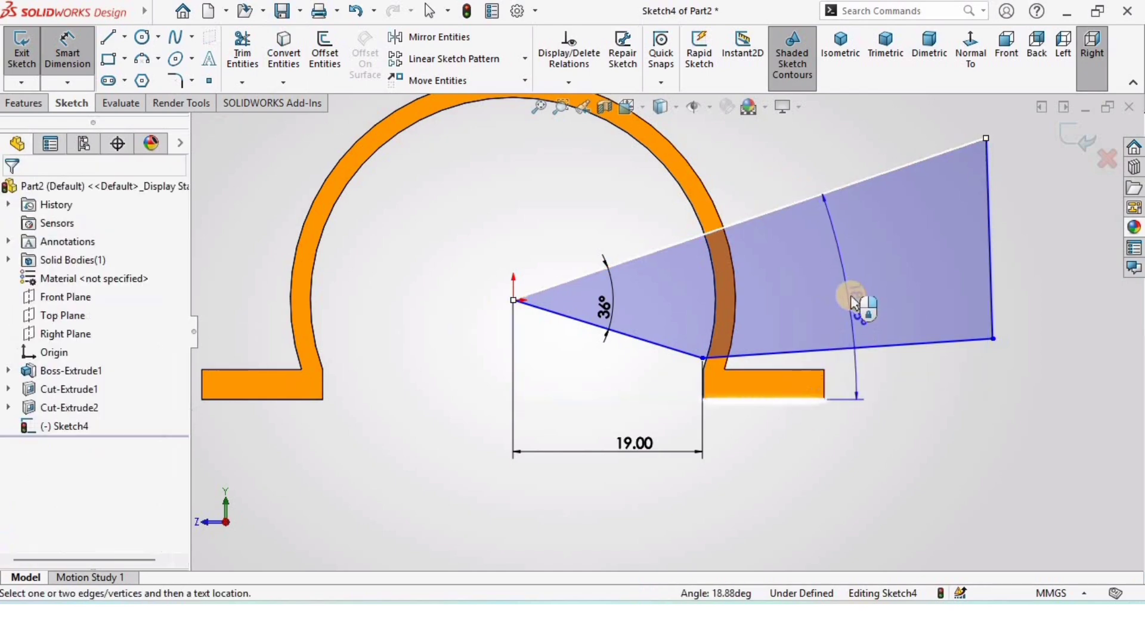
{"action": "left_click", "coordinate": [880, 335]}
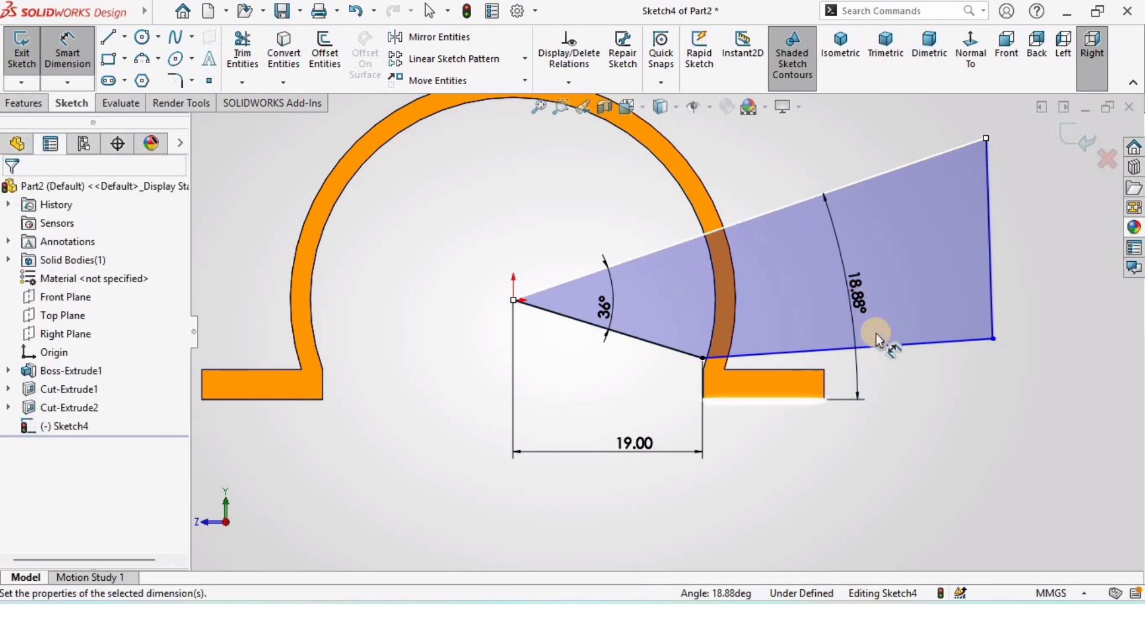
{"action": "type", "text": "17."}
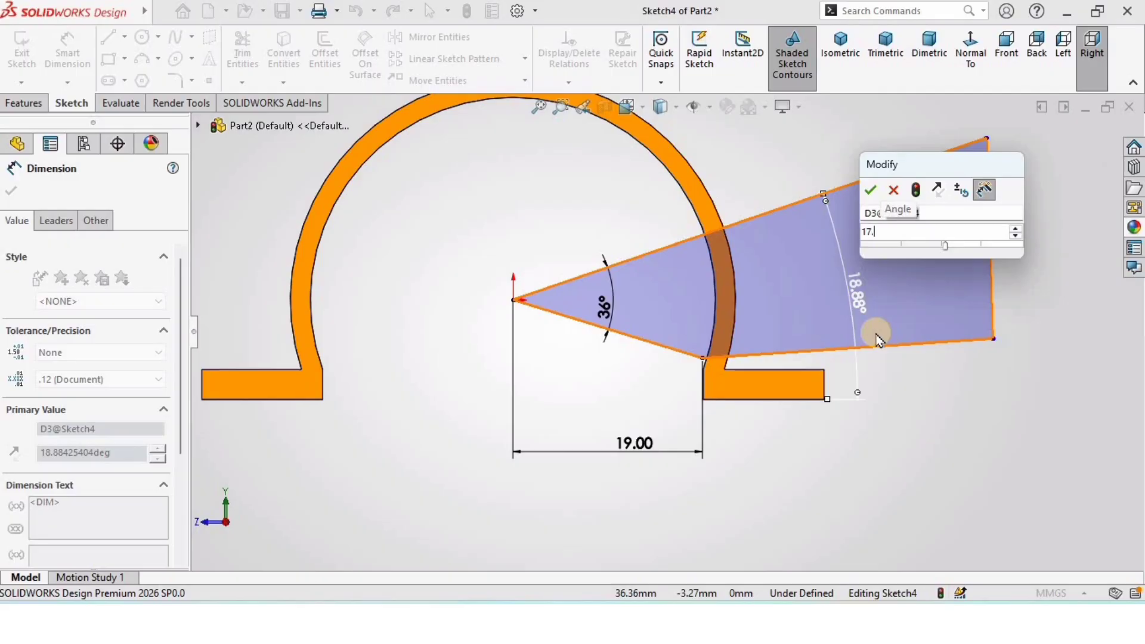
{"action": "type", "text": "63"}
{"action": "key", "text": "Return"}
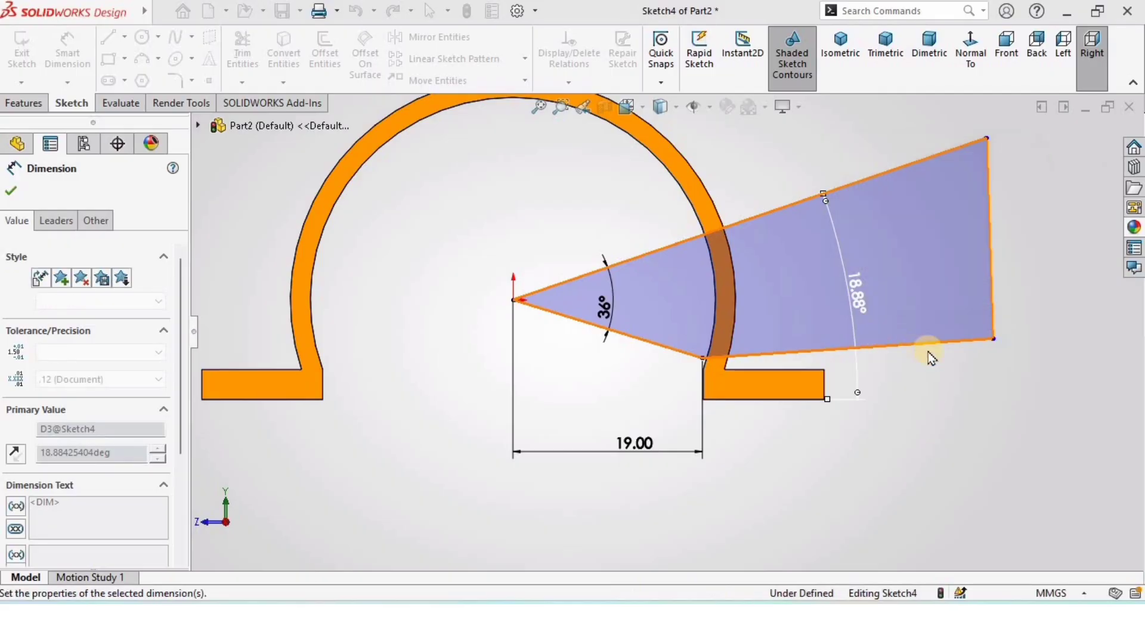
{"action": "key", "text": "Escape"}
Make the wedge's lower outer line parallel to the foot flange's bottom edge.
{"action": "scroll", "coordinate": [869, 460], "scroll_direction": "down", "scroll_amount": 3}
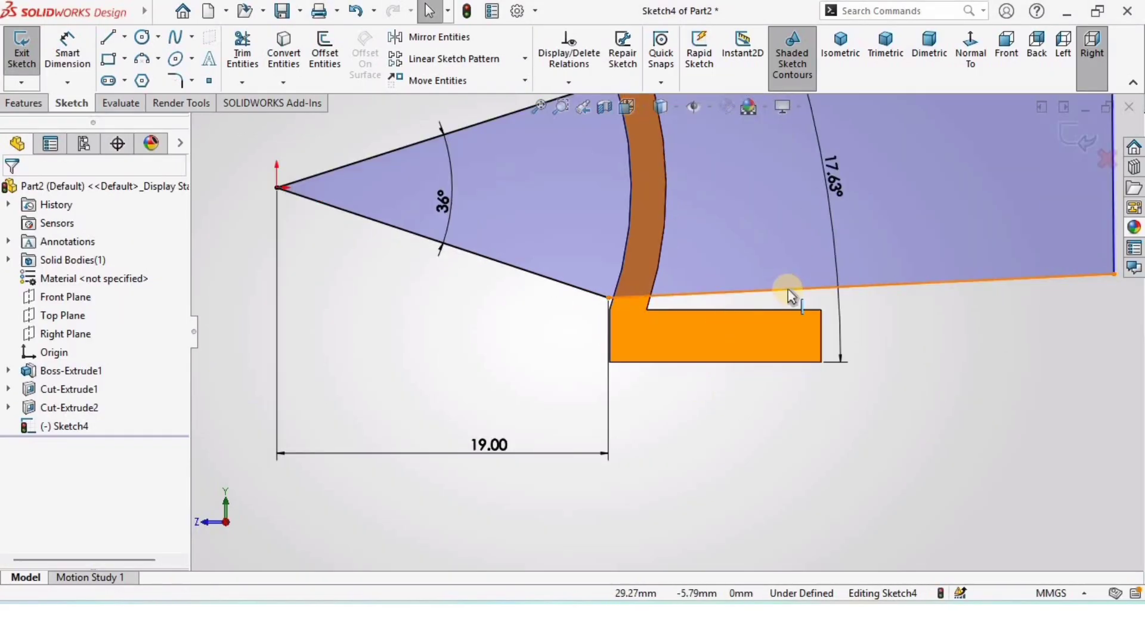
{"action": "left_click", "coordinate": [789, 292]}
{"action": "left_click", "coordinate": [771, 362], "text": "ctrl"}
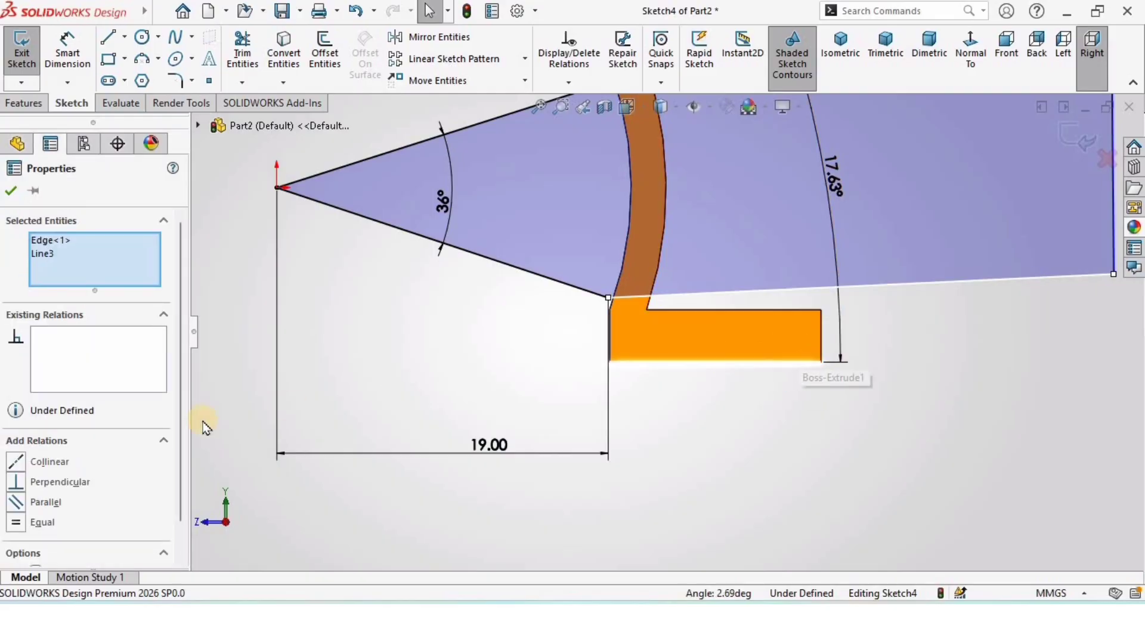
{"action": "left_click", "coordinate": [46, 506]}
{"action": "left_click", "coordinate": [721, 421]}
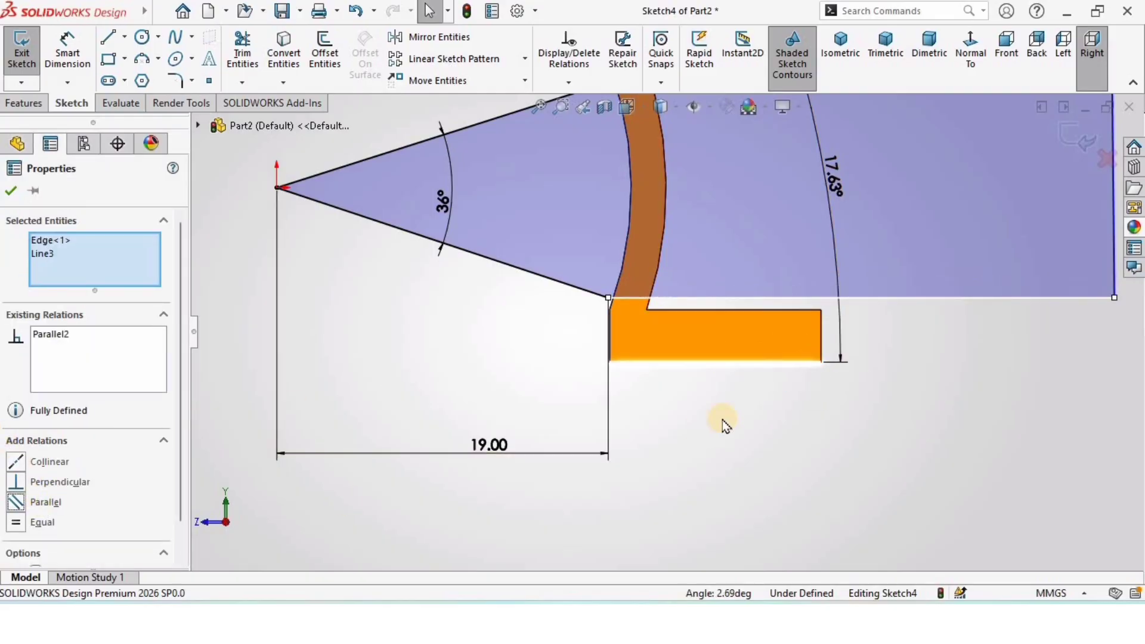
Cut-extrude the wedge profile through the arch wall with a Blind depth of 14.8 mm.
{"action": "scroll", "coordinate": [593, 226], "scroll_direction": "up", "scroll_amount": 3}
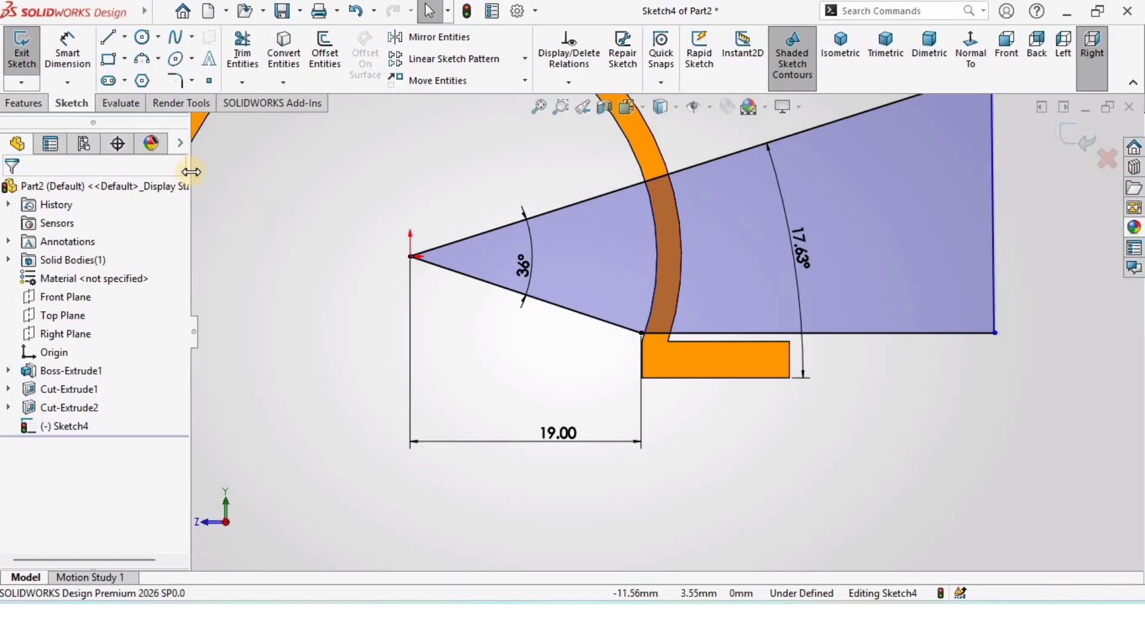
{"action": "left_click", "coordinate": [20, 104]}
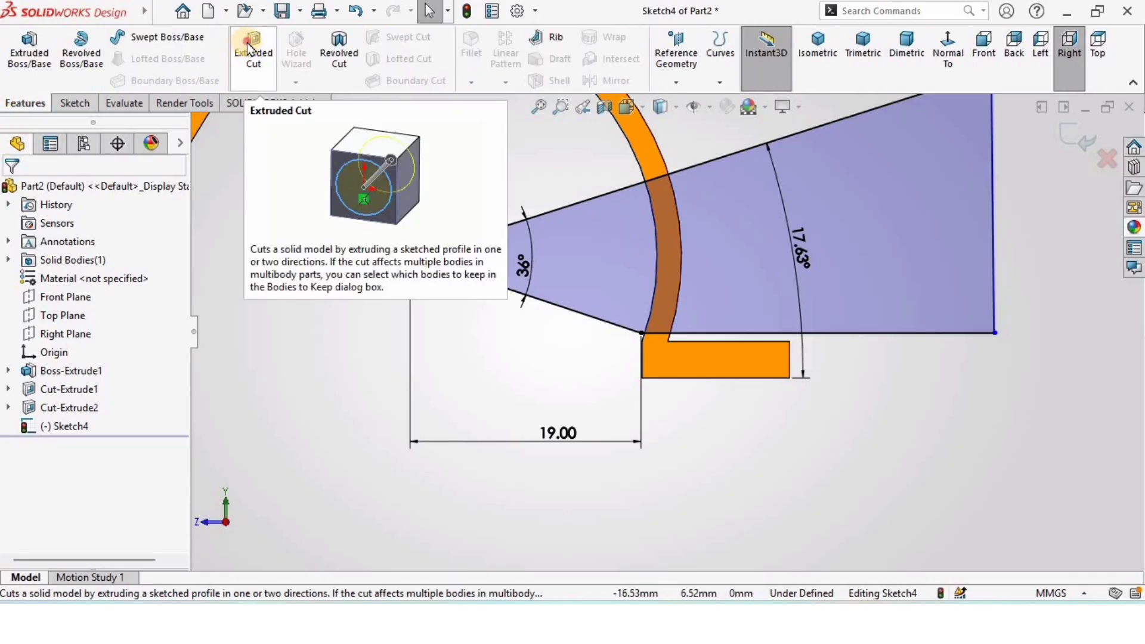
{"action": "left_click", "coordinate": [254, 49]}
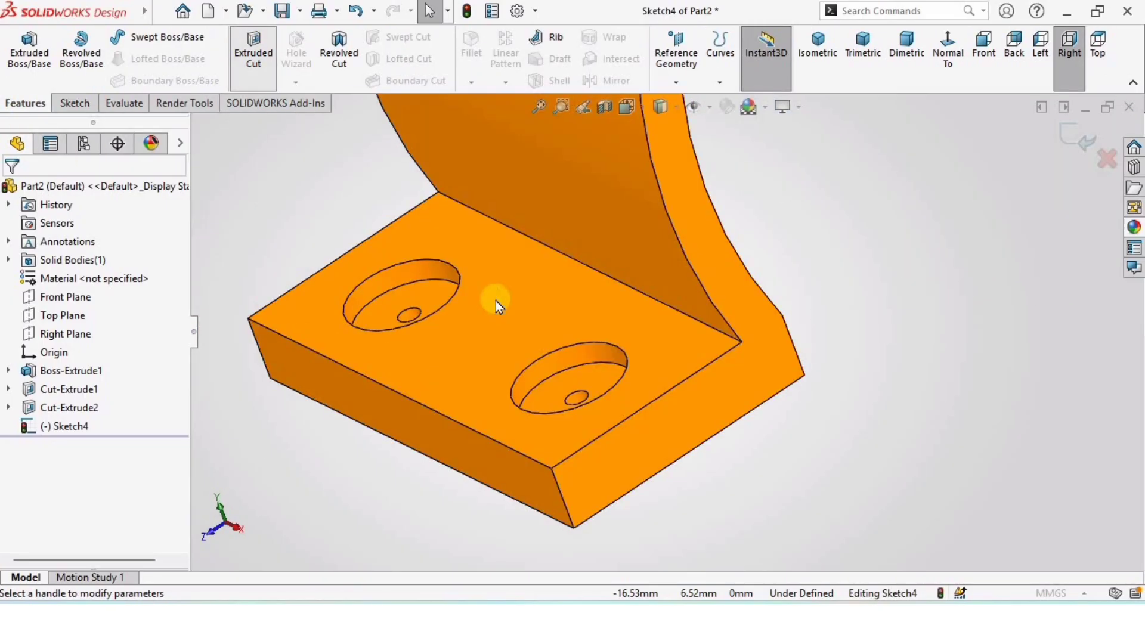
{"action": "scroll", "coordinate": [775, 360], "scroll_direction": "up", "scroll_amount": 5}
{"action": "scroll", "coordinate": [752, 231], "scroll_direction": "down", "scroll_amount": 3}
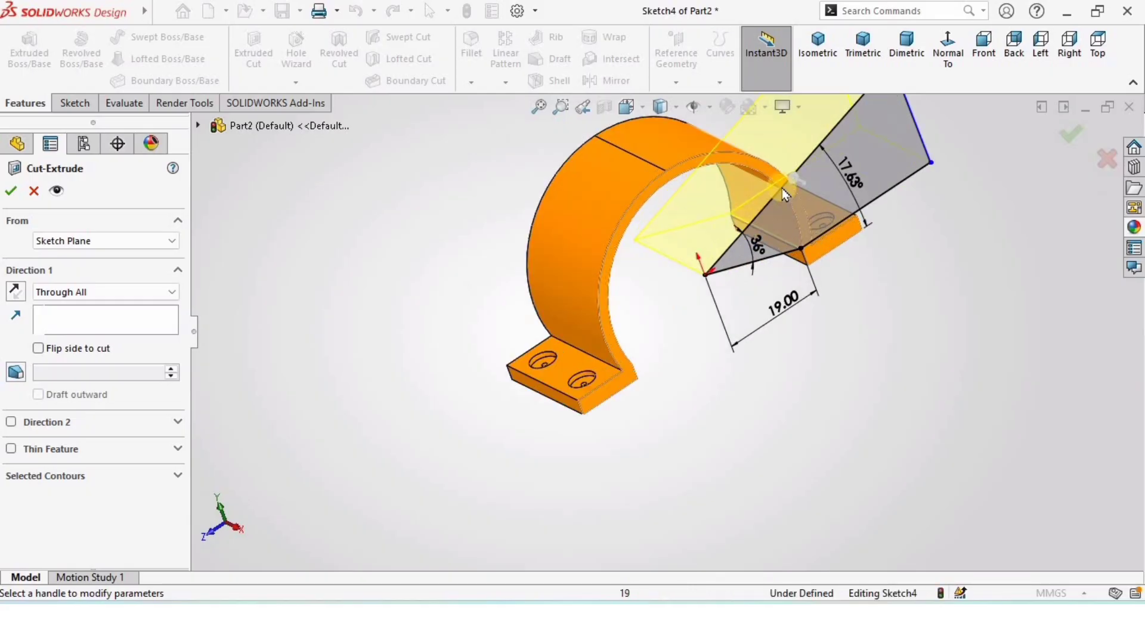
{"action": "mouse_move", "coordinate": [778, 197]}
{"action": "middle_mouse_down"}
{"action": "mouse_move", "coordinate": [749, 223]}
{"action": "mouse_move", "coordinate": [753, 155]}
{"action": "middle_mouse_up"}
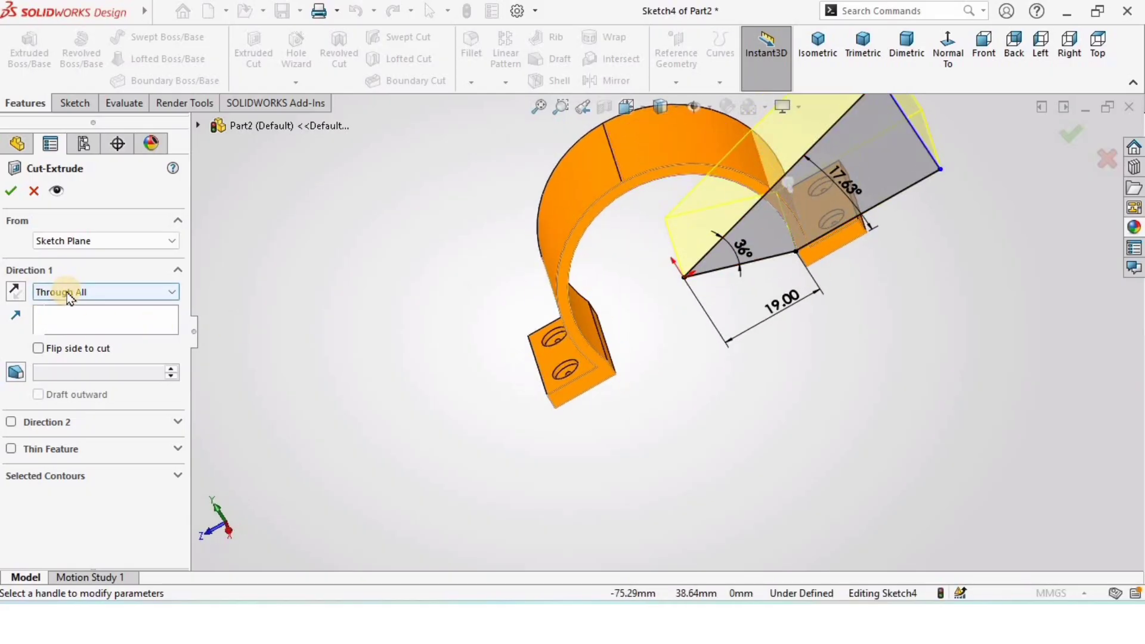
{"action": "left_click", "coordinate": [43, 293]}
{"action": "left_click", "coordinate": [51, 307]}
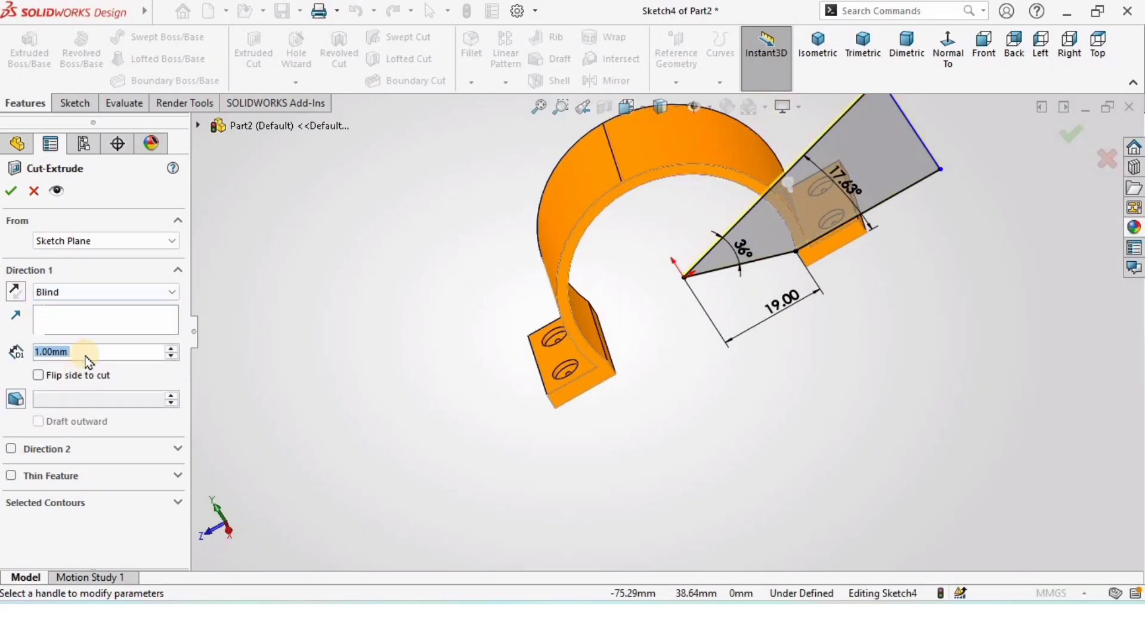
{"action": "type", "text": "14"}
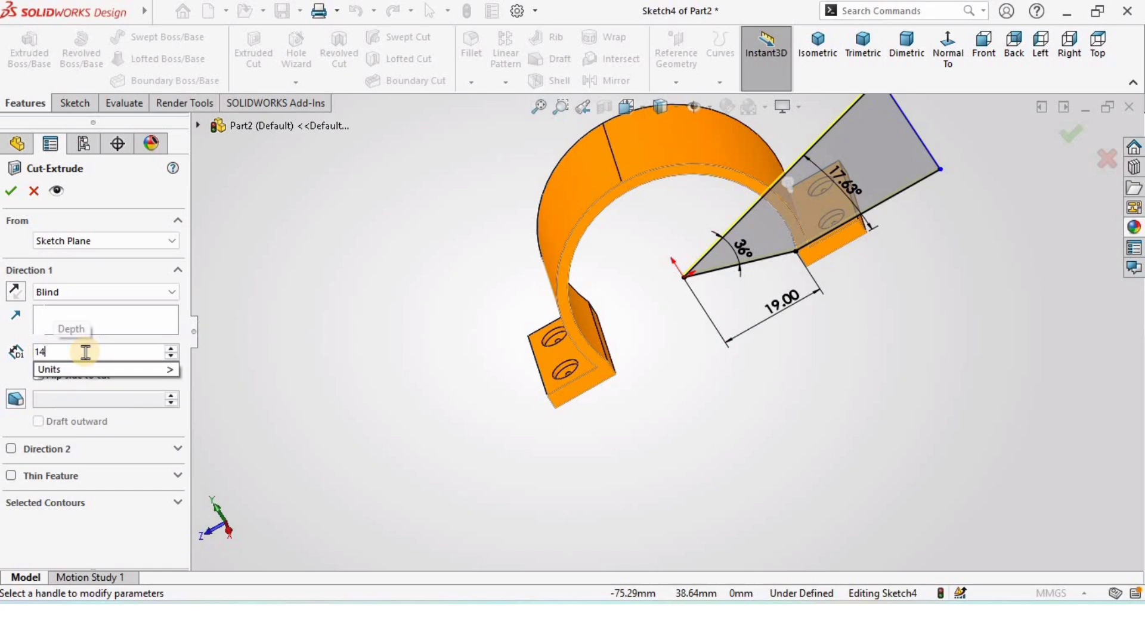
{"action": "type", "text": ".8"}
{"action": "key", "text": "Return"}
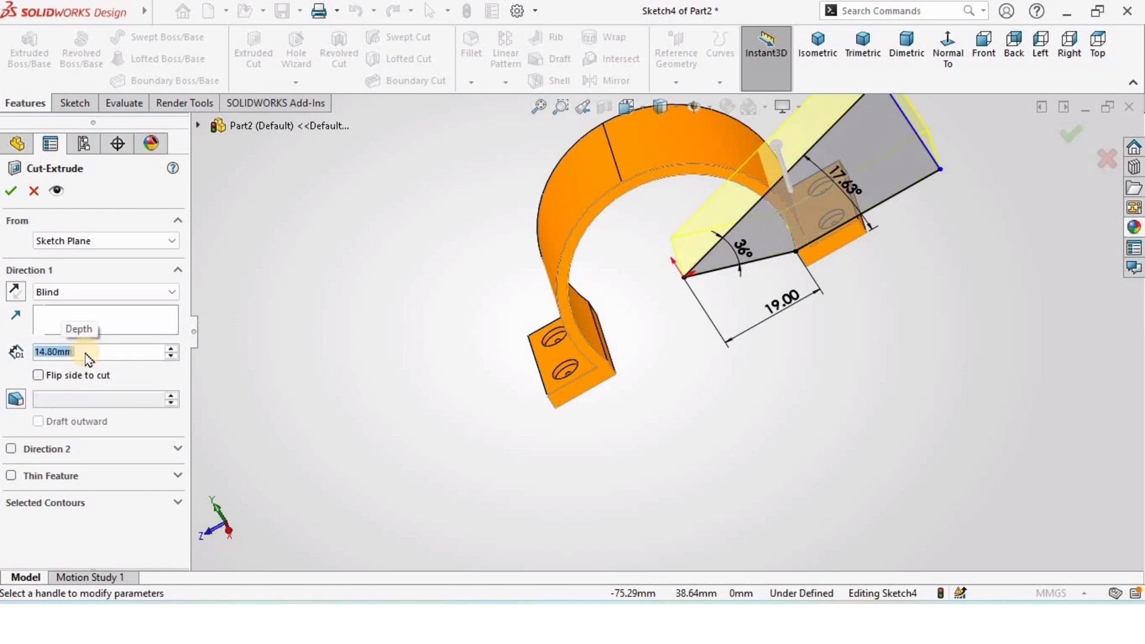
{"action": "left_click", "coordinate": [8, 193]}
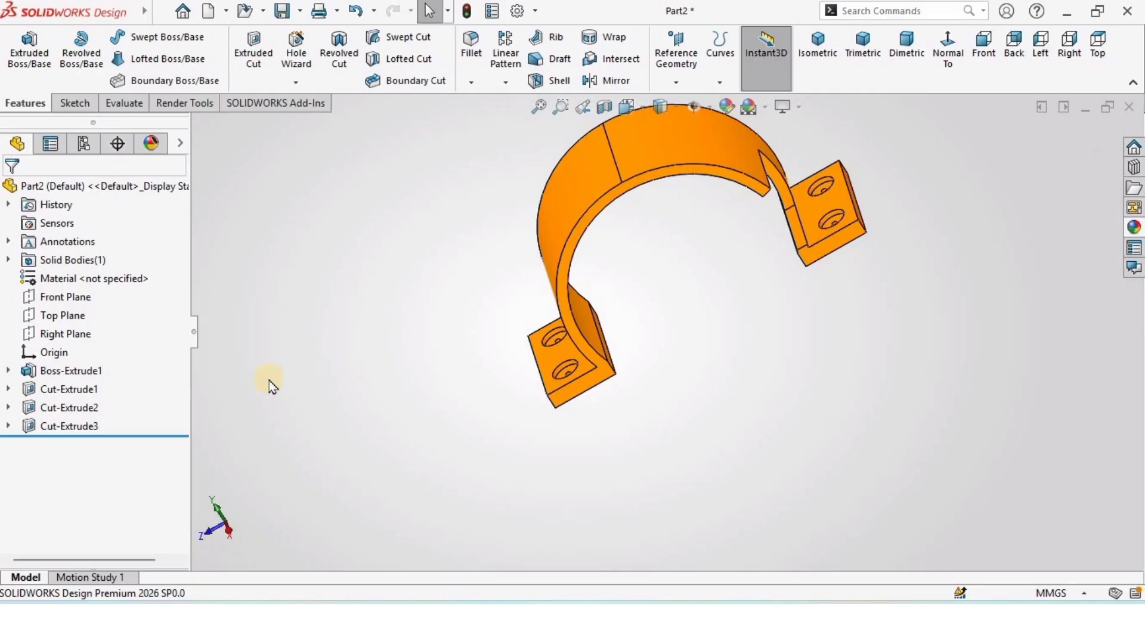
Fillet the two inner corner edges of the arch wall cutout with a symmetric 5 mm radius.
{"action": "middle_click_drag", "start_coordinate": [463, 312], "coordinate": [417, 336]}
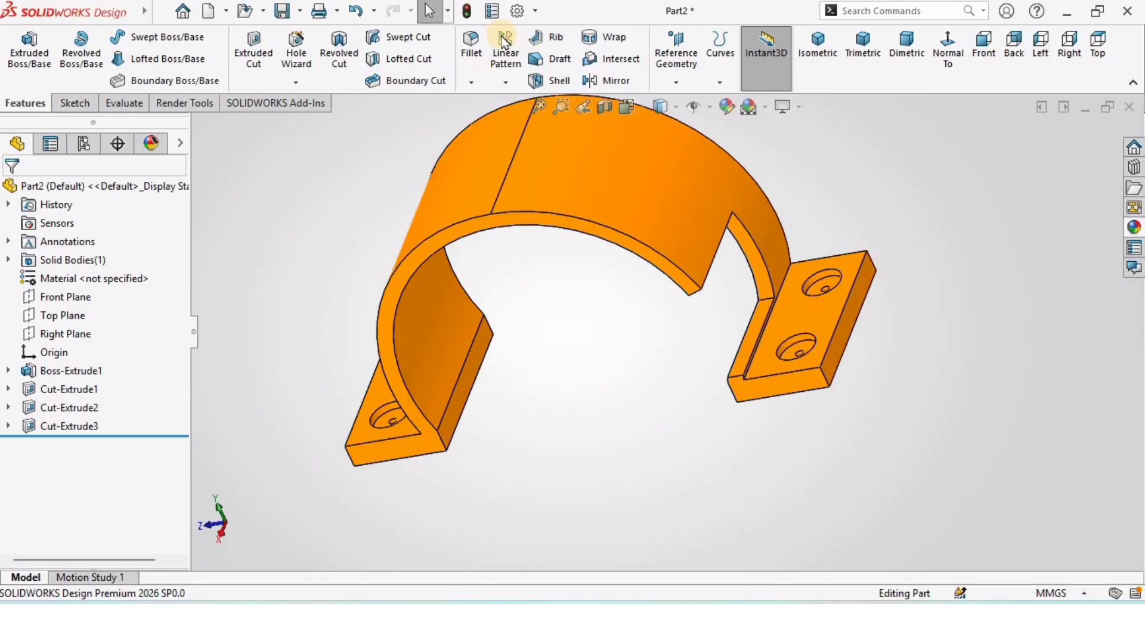
{"action": "left_click", "coordinate": [766, 295]}
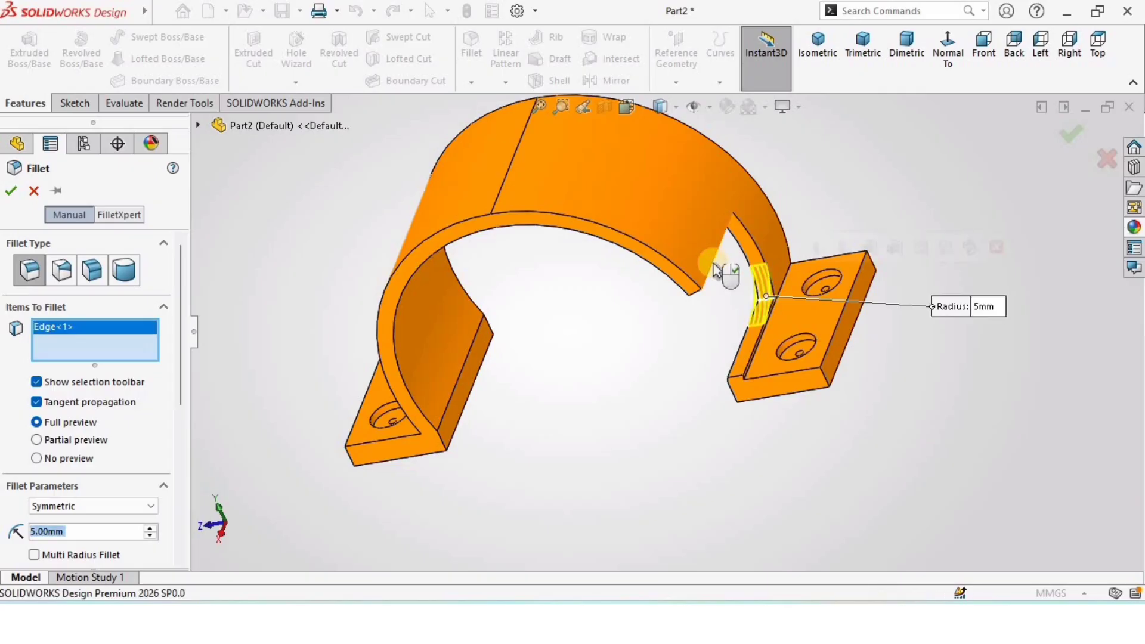
{"action": "middle_click_drag", "start_coordinate": [729, 274], "coordinate": [678, 220]}
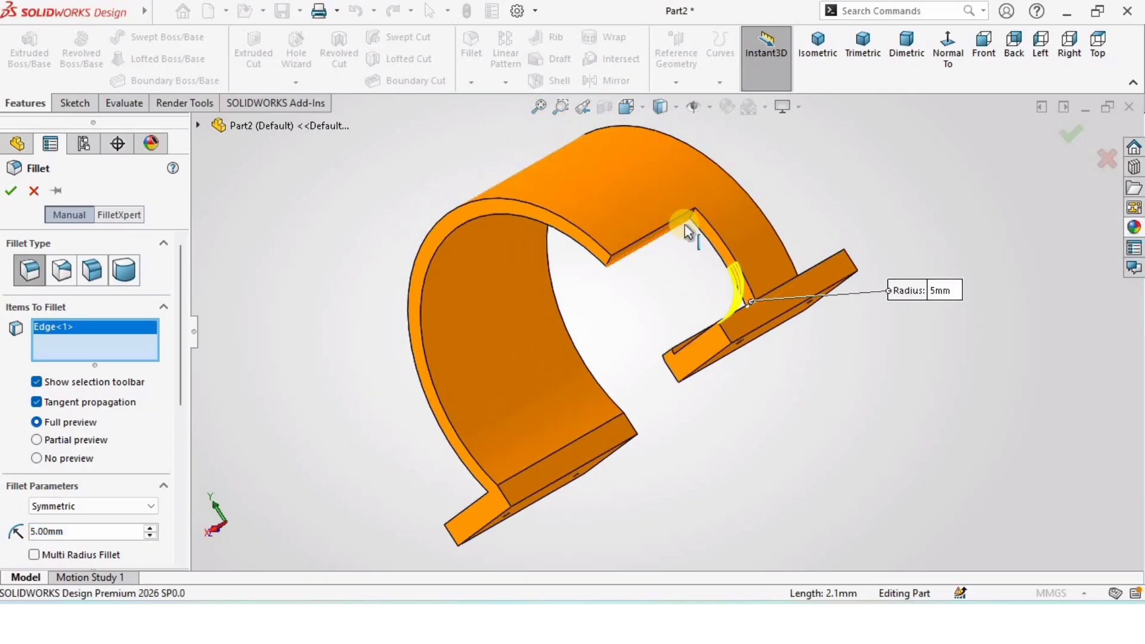
{"action": "scroll", "coordinate": [692, 235], "scroll_direction": "down", "scroll_amount": 5}
{"action": "left_click", "coordinate": [704, 243]}
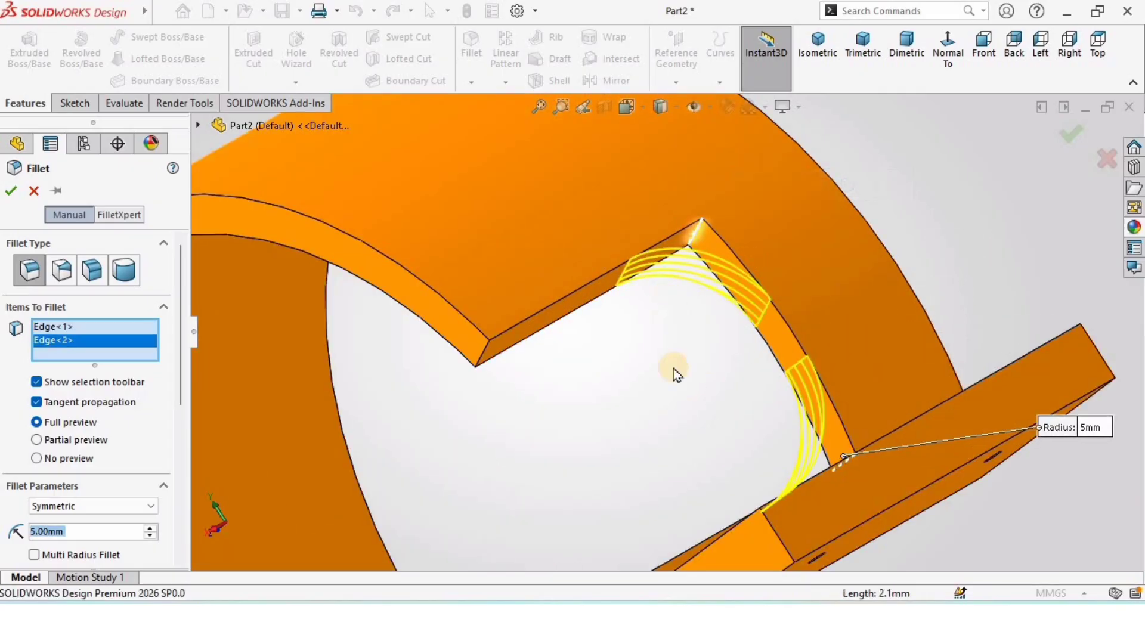
{"action": "scroll", "coordinate": [639, 378], "scroll_direction": "up", "scroll_amount": 6}
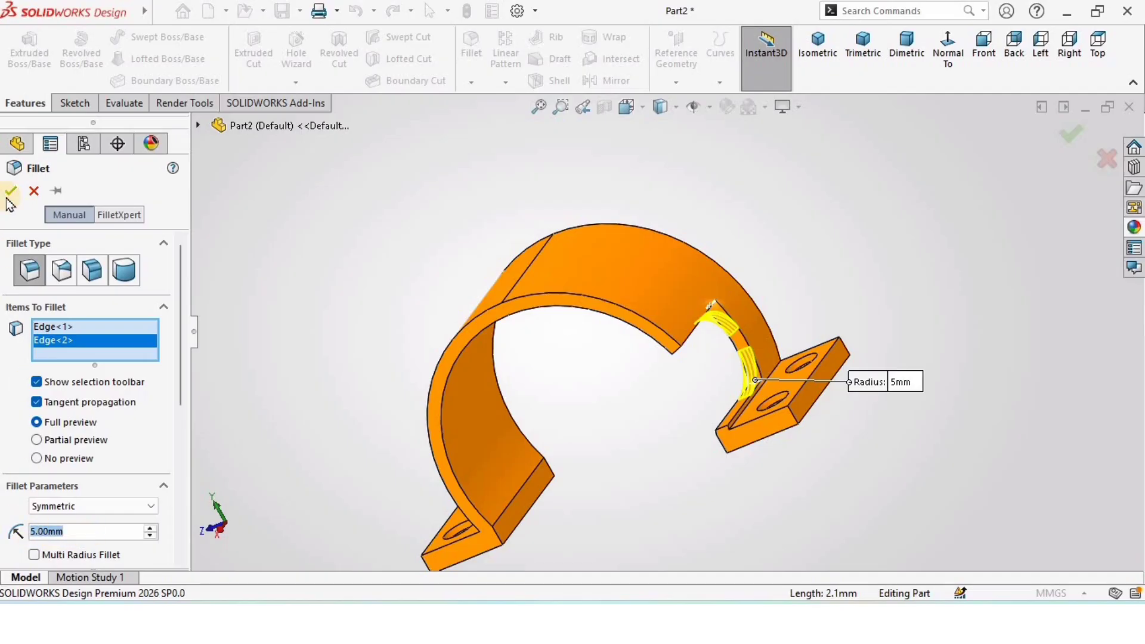
{"action": "right_click", "coordinate": [359, 362]}
{"action": "middle_click_drag", "start_coordinate": [501, 392], "coordinate": [713, 353]}
{"action": "middle_click_drag", "start_coordinate": [643, 241], "coordinate": [686, 25]}
Create a mid-plane reference plane between the two opposite end faces of the clamp.
{"action": "left_click", "coordinate": [19, 103]}
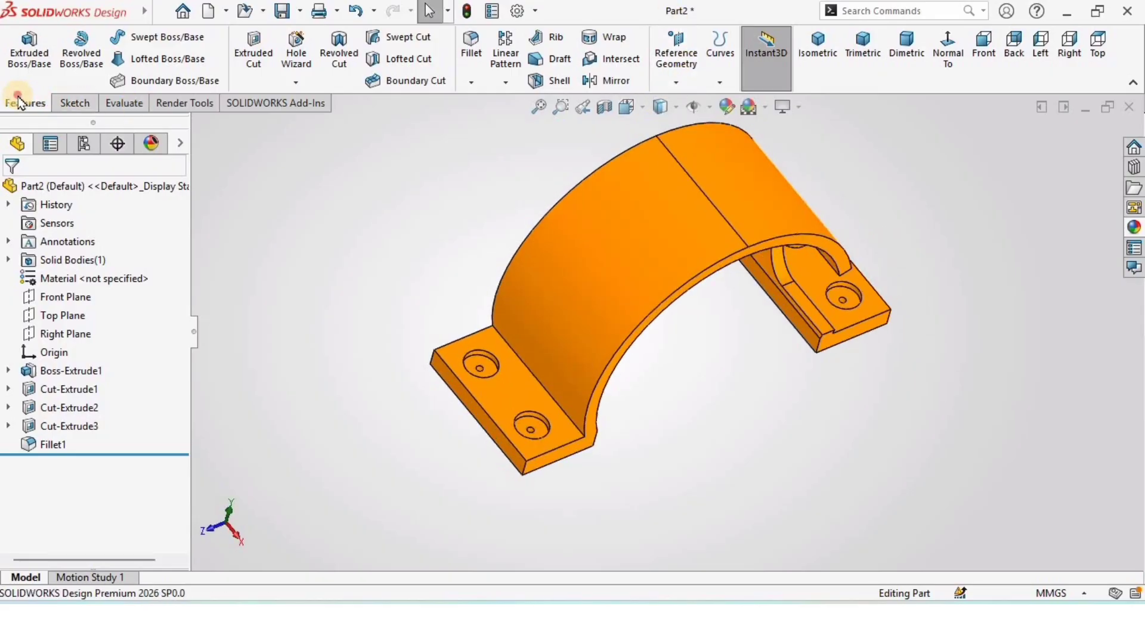
{"action": "left_click", "coordinate": [674, 87]}
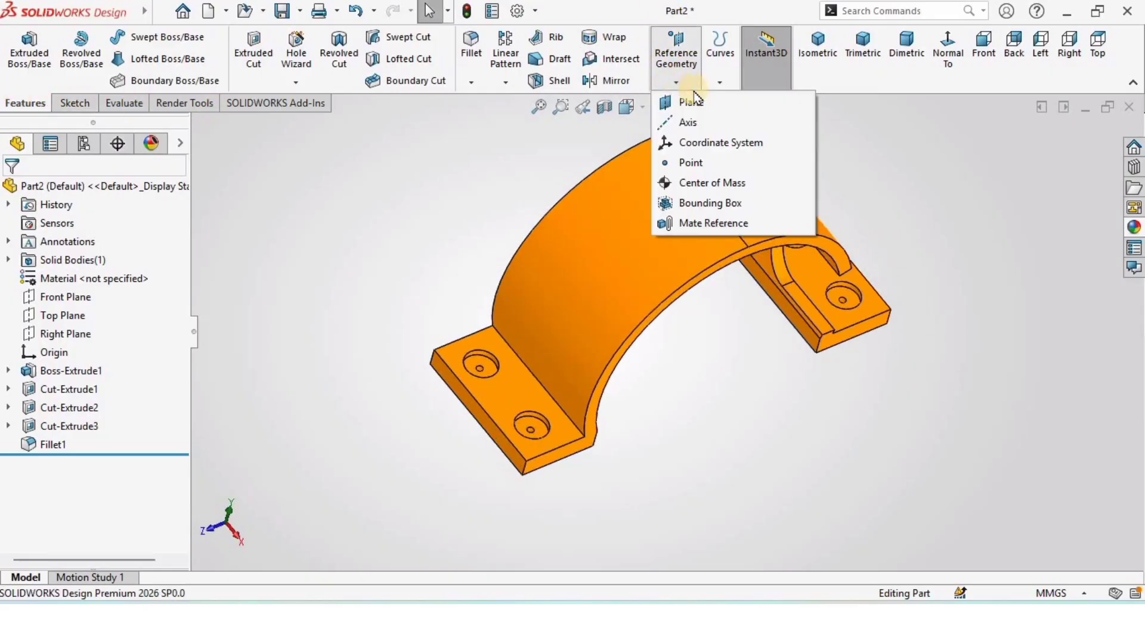
{"action": "left_click", "coordinate": [693, 103]}
{"action": "scroll", "coordinate": [602, 431], "scroll_direction": "down", "scroll_amount": 5}
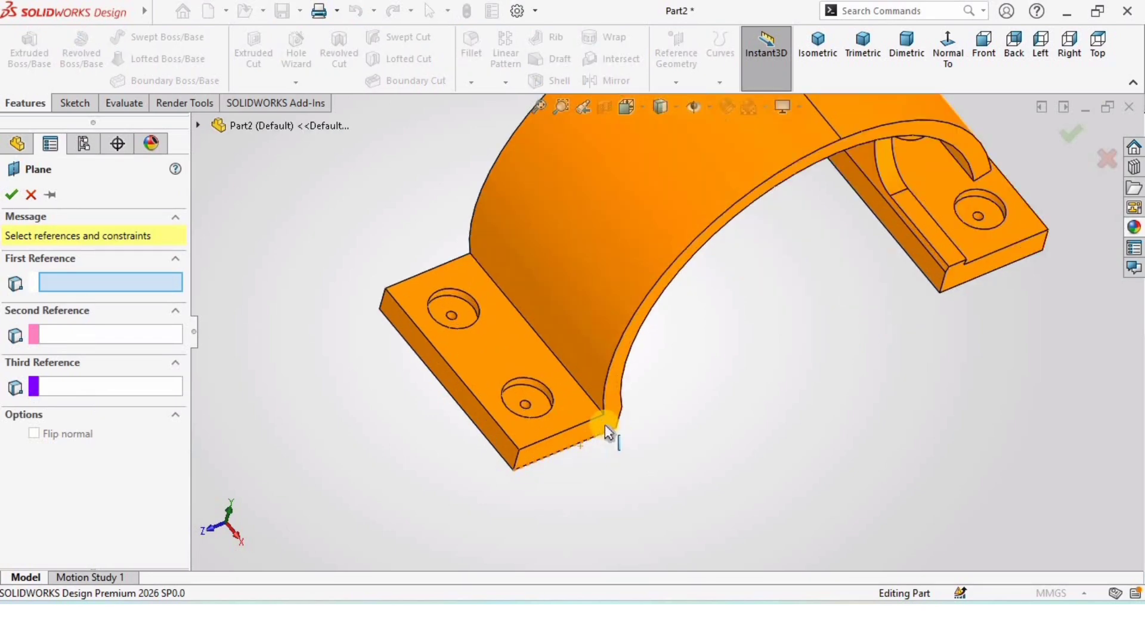
{"action": "left_click", "coordinate": [624, 398]}
{"action": "scroll", "coordinate": [583, 286], "scroll_direction": "up", "scroll_amount": 5}
{"action": "middle_click_drag", "start_coordinate": [583, 286], "coordinate": [622, 315]}
{"action": "scroll", "coordinate": [621, 311], "scroll_direction": "down", "scroll_amount": 5}
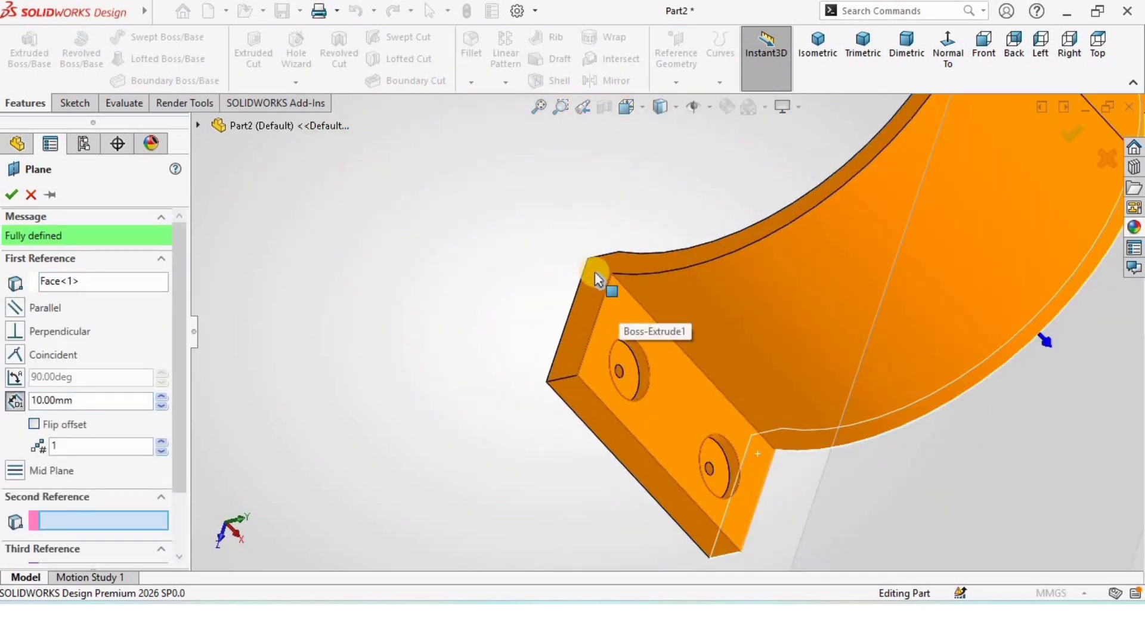
{"action": "left_click", "coordinate": [597, 279]}
{"action": "scroll", "coordinate": [772, 328], "scroll_direction": "up", "scroll_amount": 4}
{"action": "middle_click_drag", "start_coordinate": [772, 327], "coordinate": [882, 195]}
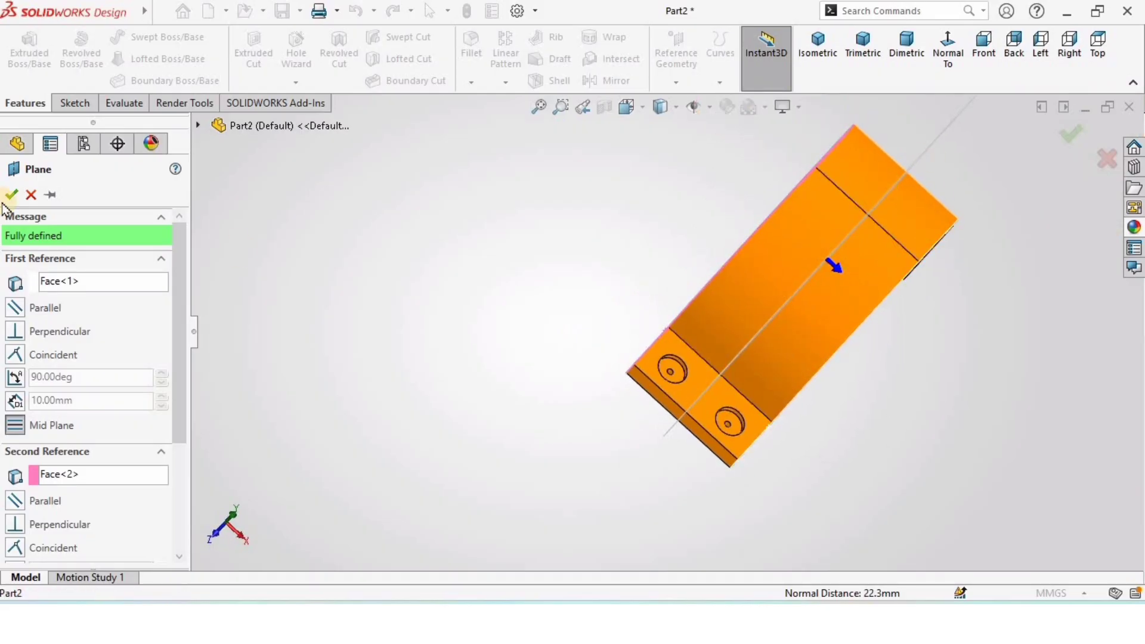
{"action": "left_click", "coordinate": [417, 325]}
{"action": "middle_click_drag", "start_coordinate": [749, 362], "coordinate": [877, 266]}
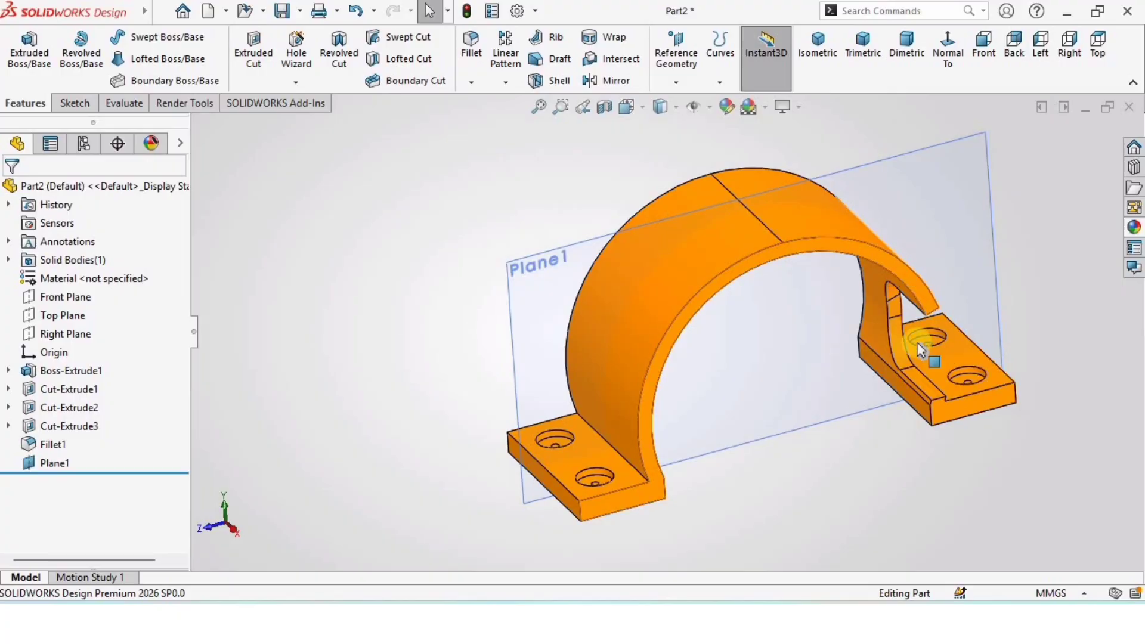
Start a sketch on Plane1 and convert the outline of the arch's end face into sketch entities.
{"action": "middle_click_drag", "start_coordinate": [852, 330], "coordinate": [776, 226]}
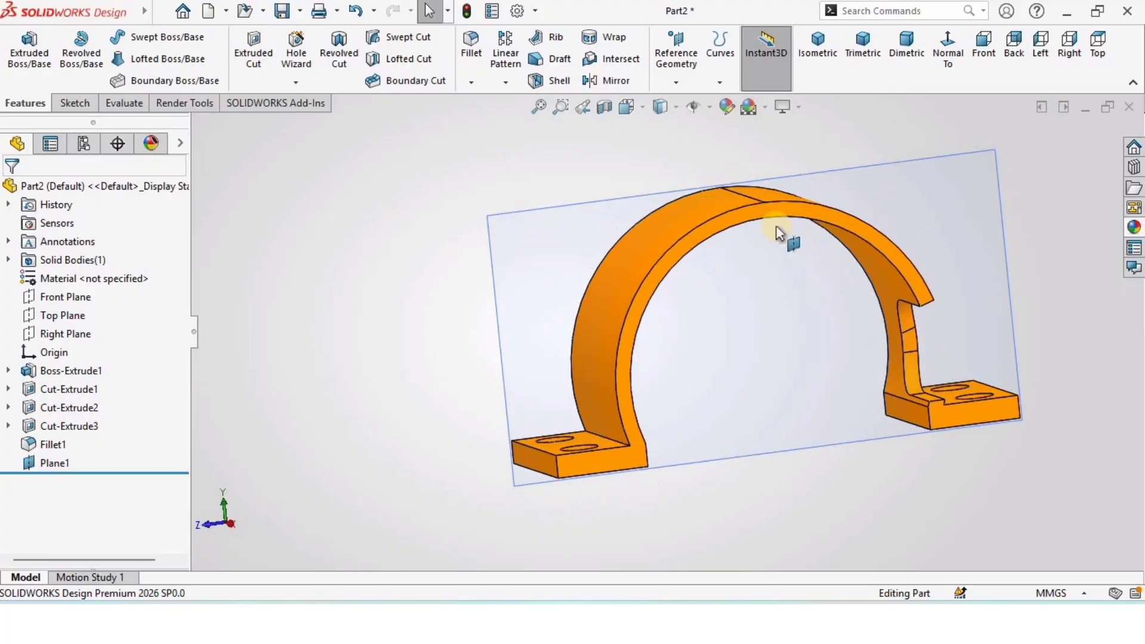
{"action": "left_click", "coordinate": [695, 227]}
{"action": "left_click", "coordinate": [775, 179]}
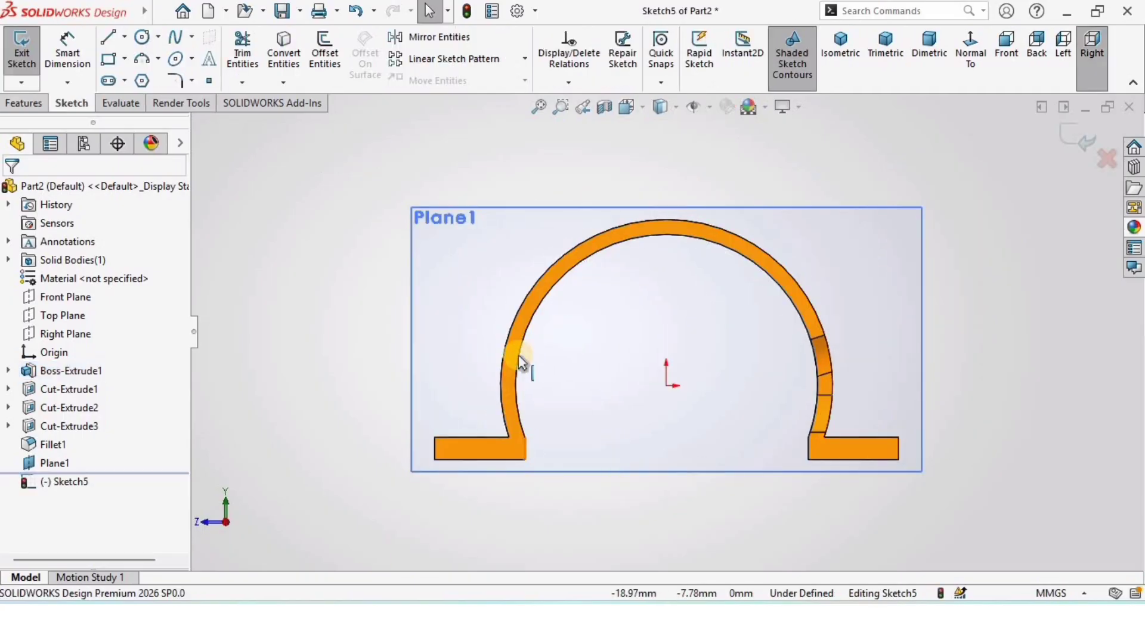
{"action": "left_click", "coordinate": [556, 285]}
{"action": "left_click", "coordinate": [282, 60]}
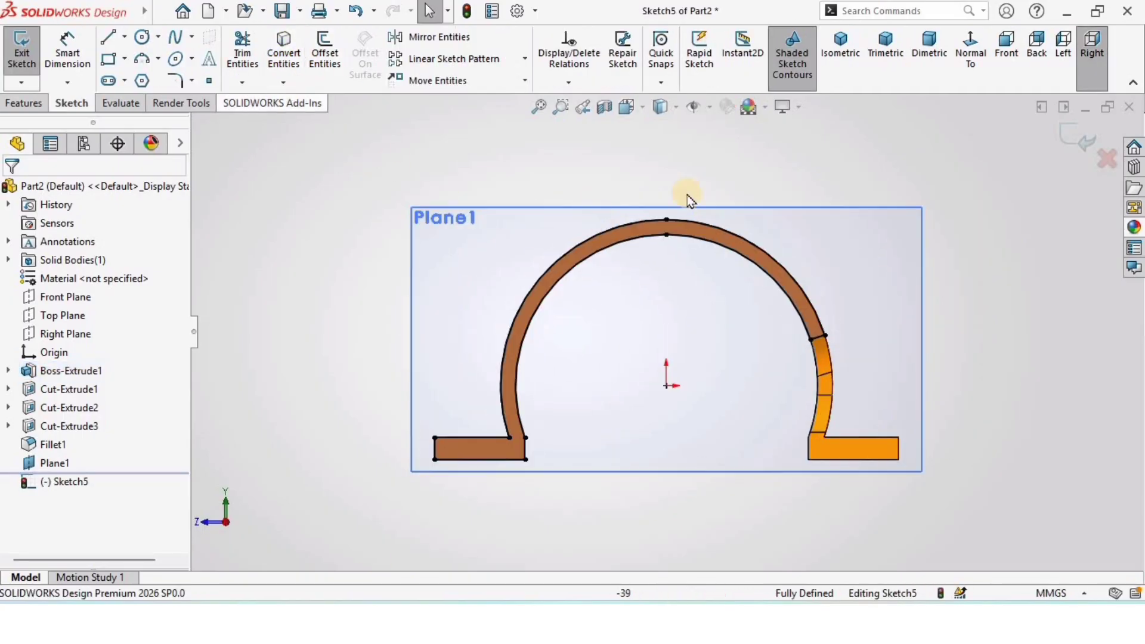
{"action": "key", "text": "f"}
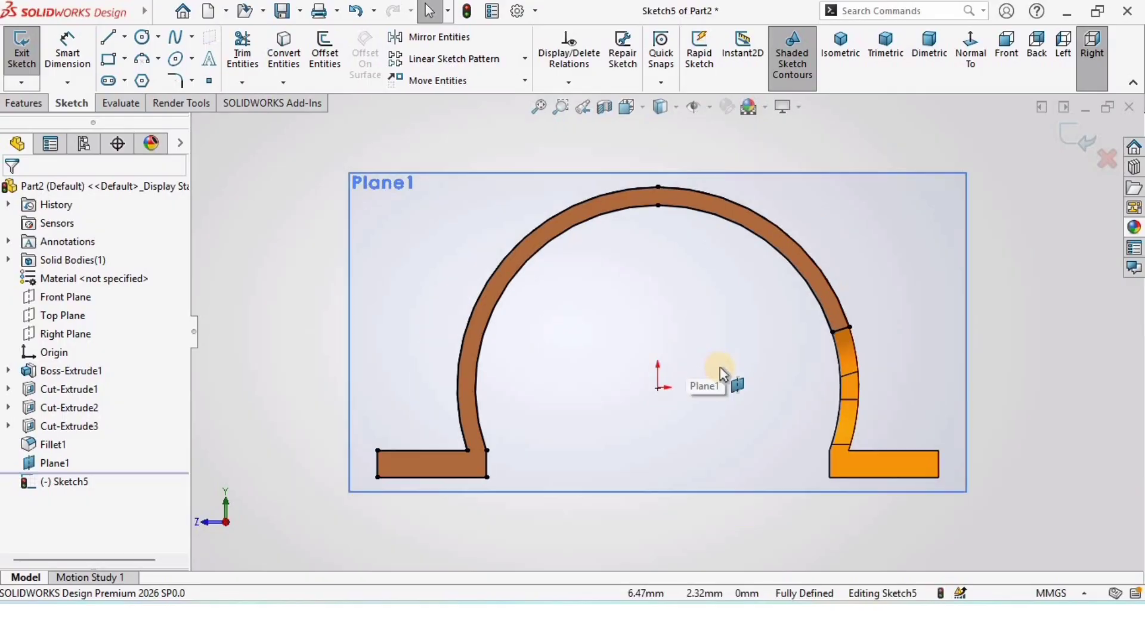
Draw a vertical centerline from the origin to the top of the outer arch.
{"action": "left_click", "coordinate": [124, 36]}
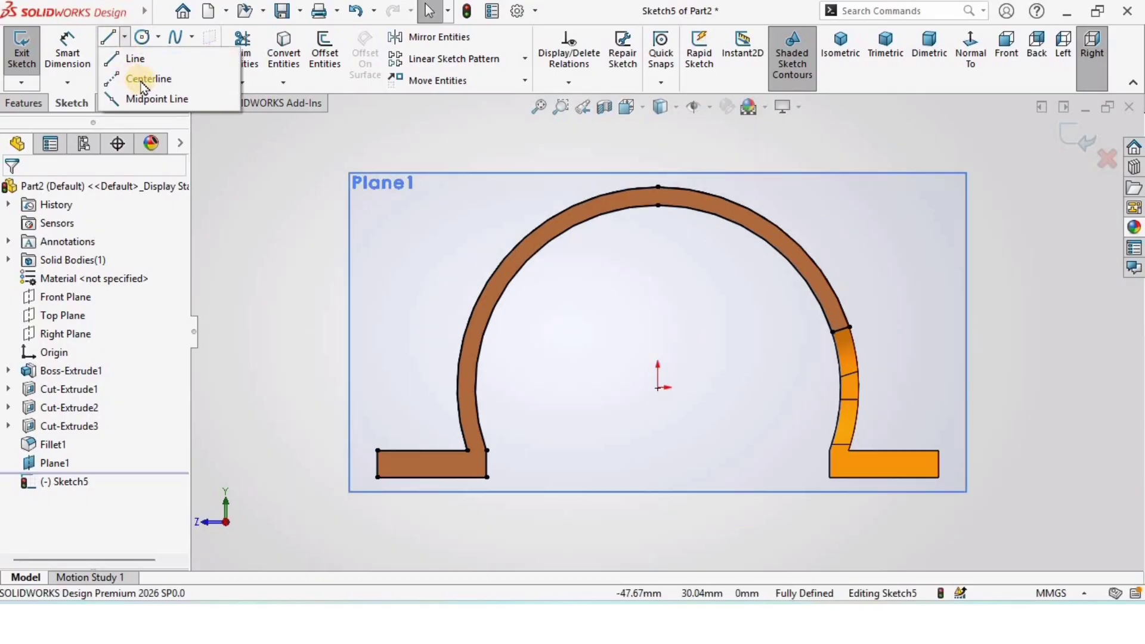
{"action": "left_click", "coordinate": [141, 79]}
{"action": "left_click", "coordinate": [658, 387]}
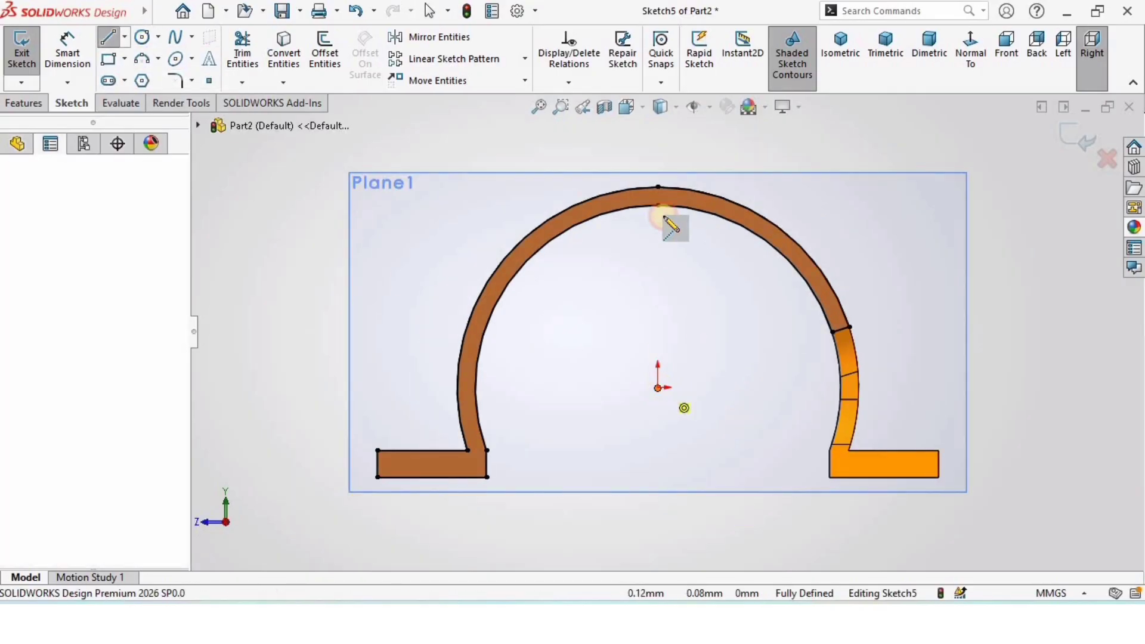
{"action": "key", "text": "Escape"}
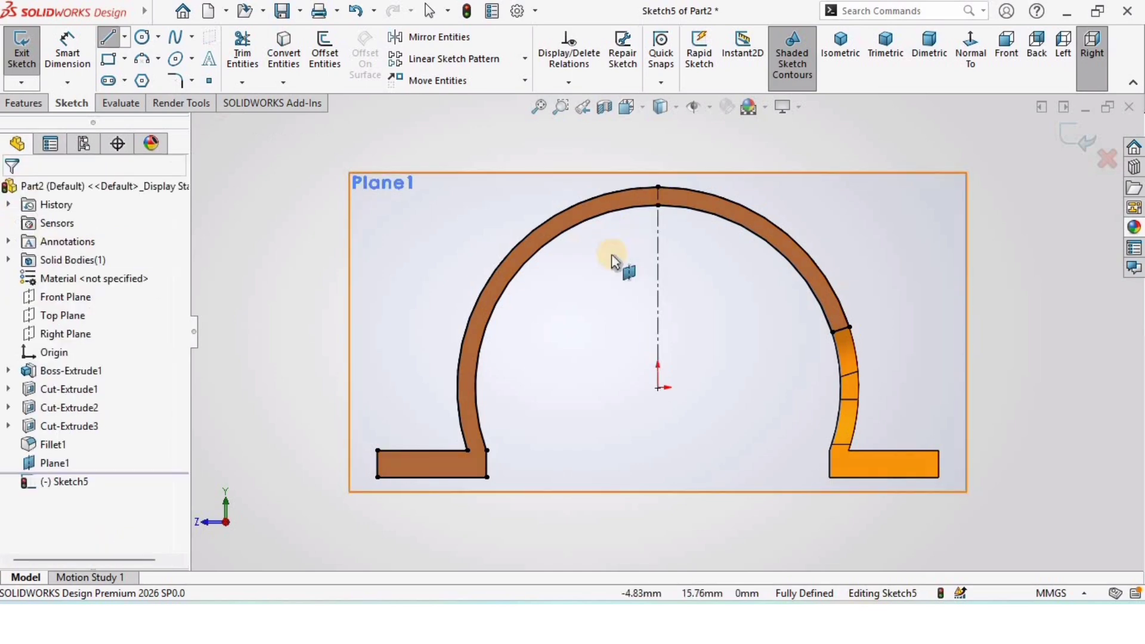
Power trim the converted arch segments on the cutout side of the centerline.
{"action": "left_click", "coordinate": [240, 47]}
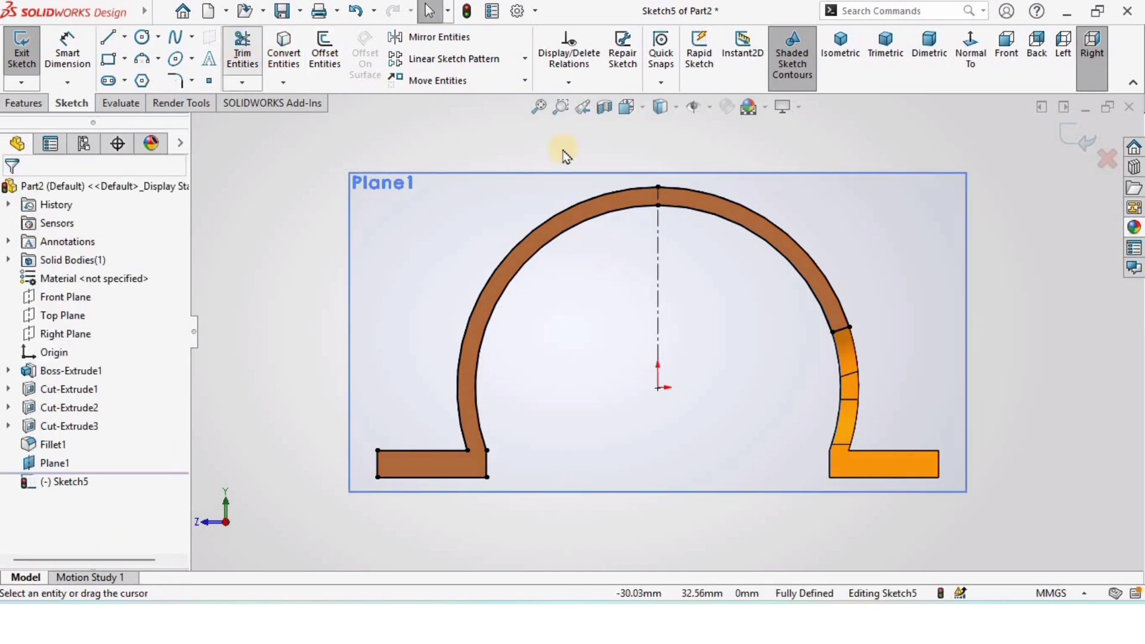
{"action": "mouse_move", "coordinate": [808, 209]}
{"action": "left_mouse_down"}
{"action": "mouse_move", "coordinate": [838, 328]}
{"action": "mouse_move", "coordinate": [814, 358]}
{"action": "left_mouse_up"}
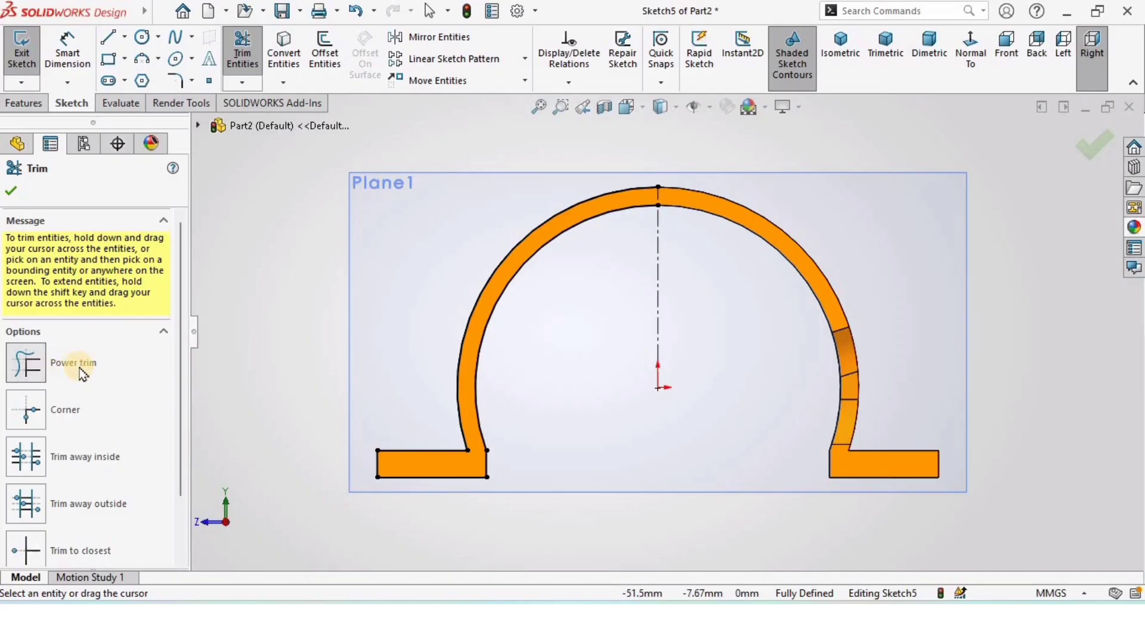
{"action": "left_click", "coordinate": [14, 189]}
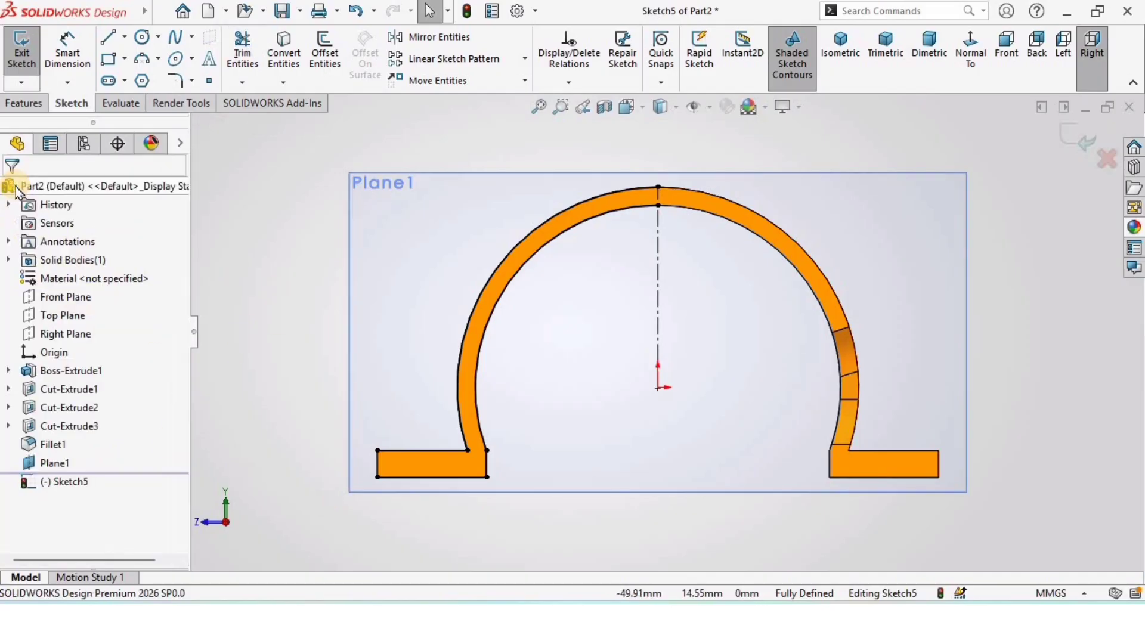
Mirror a copy of the remaining half profile, both arch arcs and foot lines, about the vertical centerline.
{"action": "left_click", "coordinate": [452, 41]}
{"action": "left_click", "coordinate": [89, 332]}
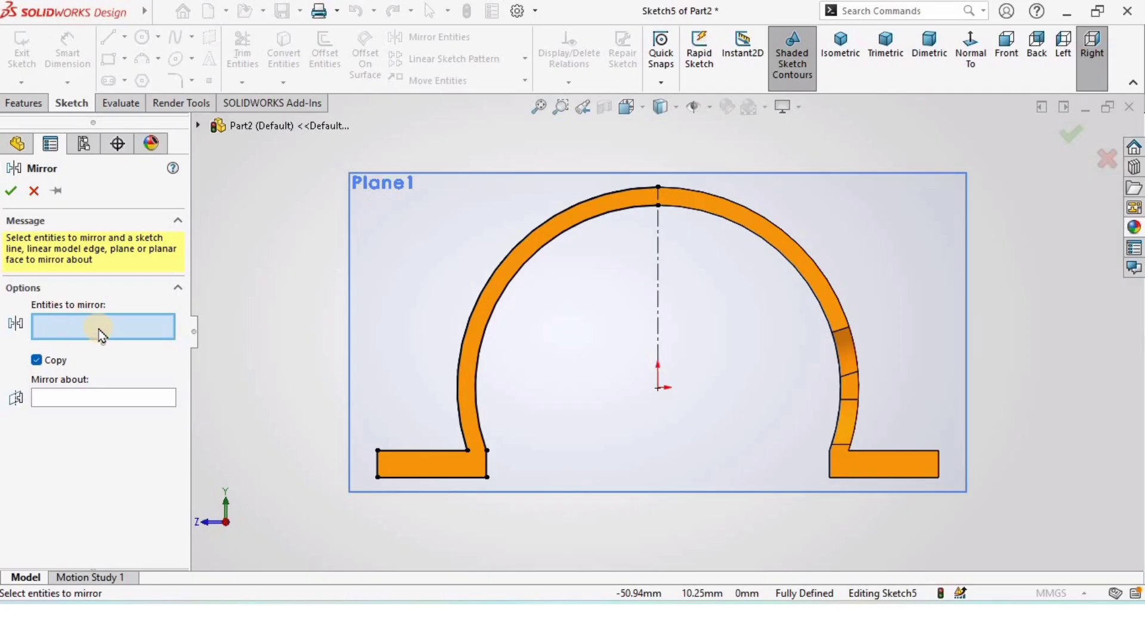
{"action": "mouse_move", "coordinate": [265, 155]}
{"action": "left_mouse_down"}
{"action": "mouse_move", "coordinate": [780, 539]}
{"action": "mouse_move", "coordinate": [820, 551]}
{"action": "left_mouse_up"}
{"action": "left_click", "coordinate": [71, 501]}
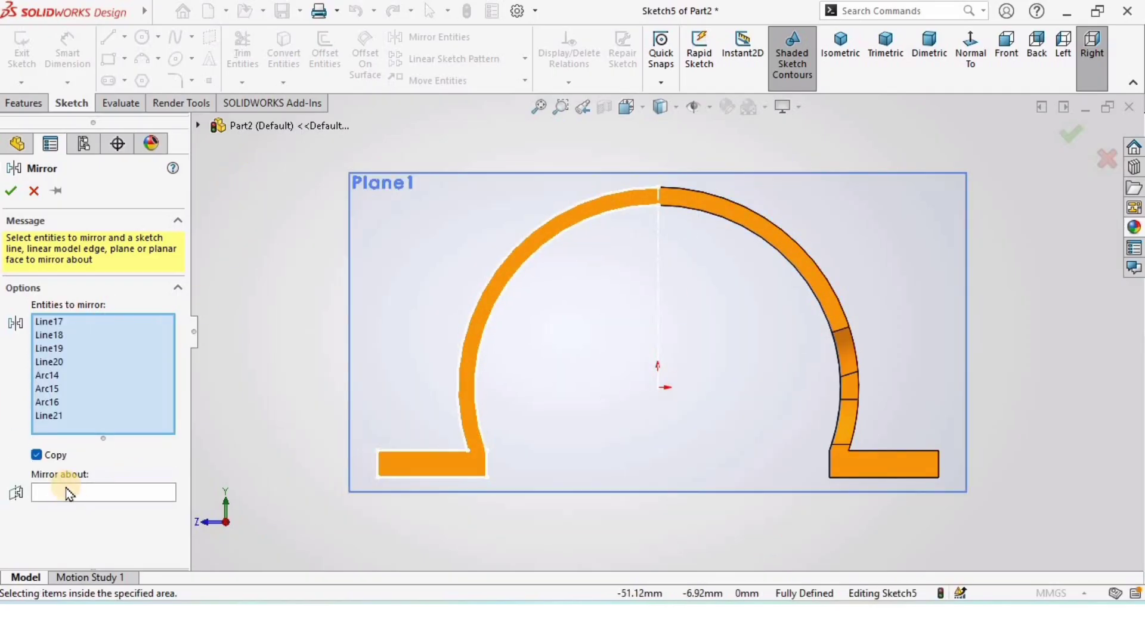
{"action": "left_click", "coordinate": [660, 263]}
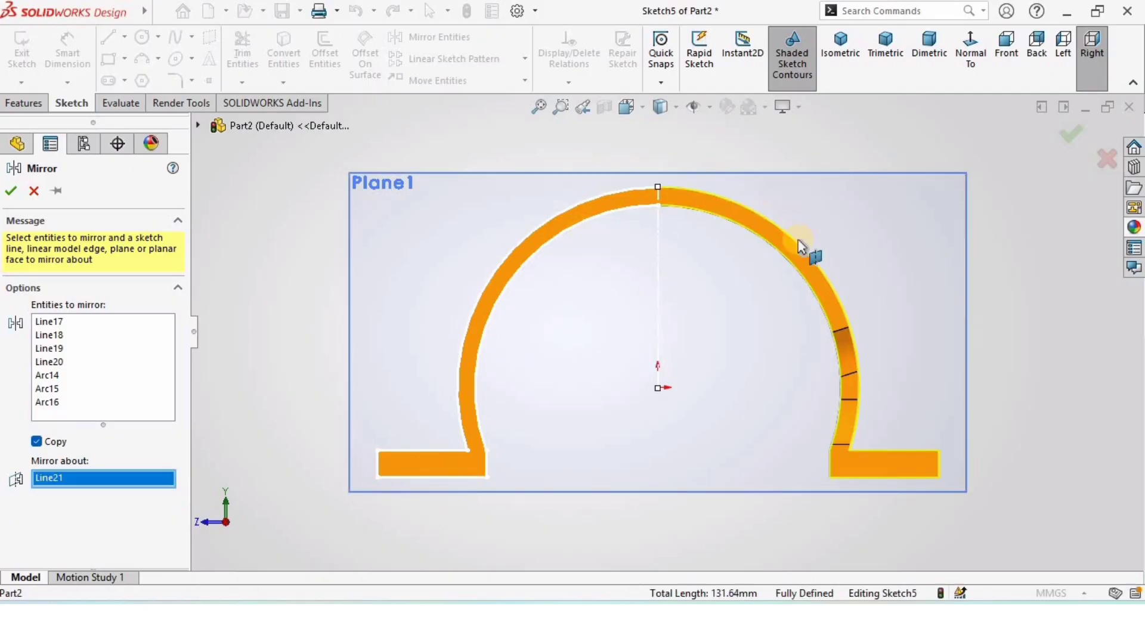
{"action": "scroll", "coordinate": [692, 239], "scroll_direction": "down", "scroll_amount": 4}
{"action": "scroll", "coordinate": [653, 268], "scroll_direction": "up", "scroll_amount": 2}
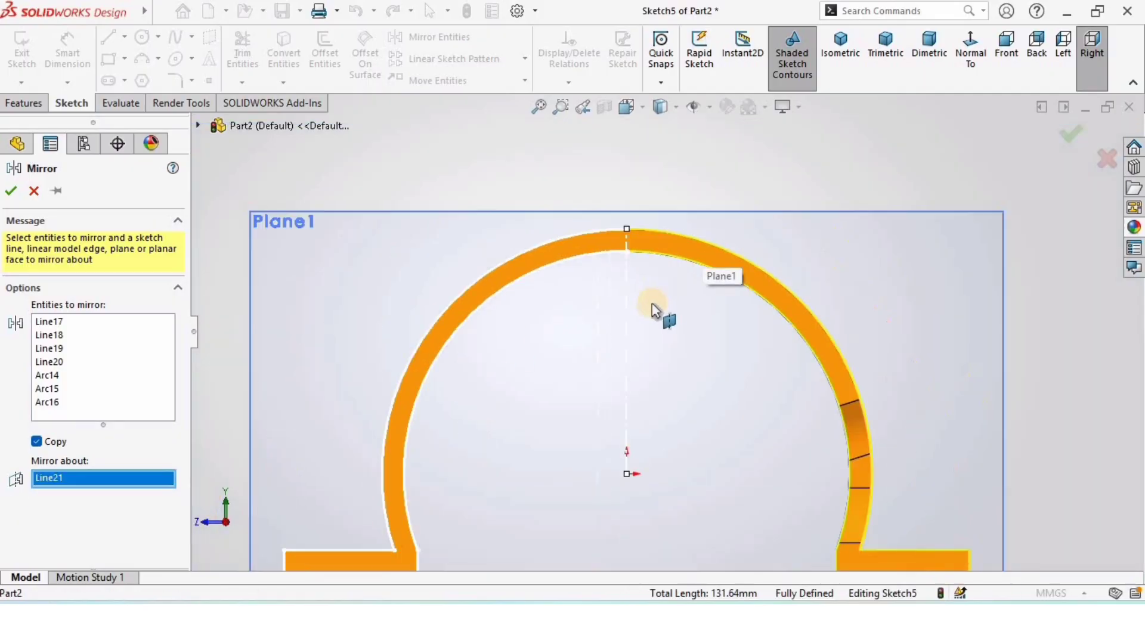
{"action": "left_click", "coordinate": [12, 197]}
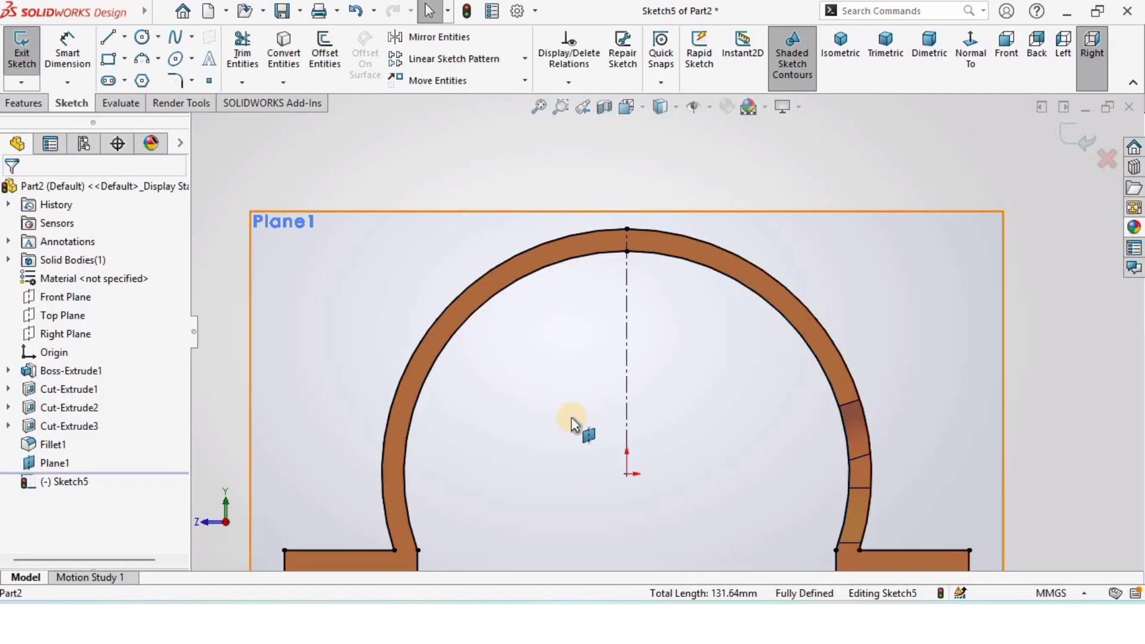
{"action": "scroll", "coordinate": [571, 419], "scroll_direction": "up", "scroll_amount": 4}
{"action": "scroll", "coordinate": [546, 413], "scroll_direction": "down", "scroll_amount": 3}
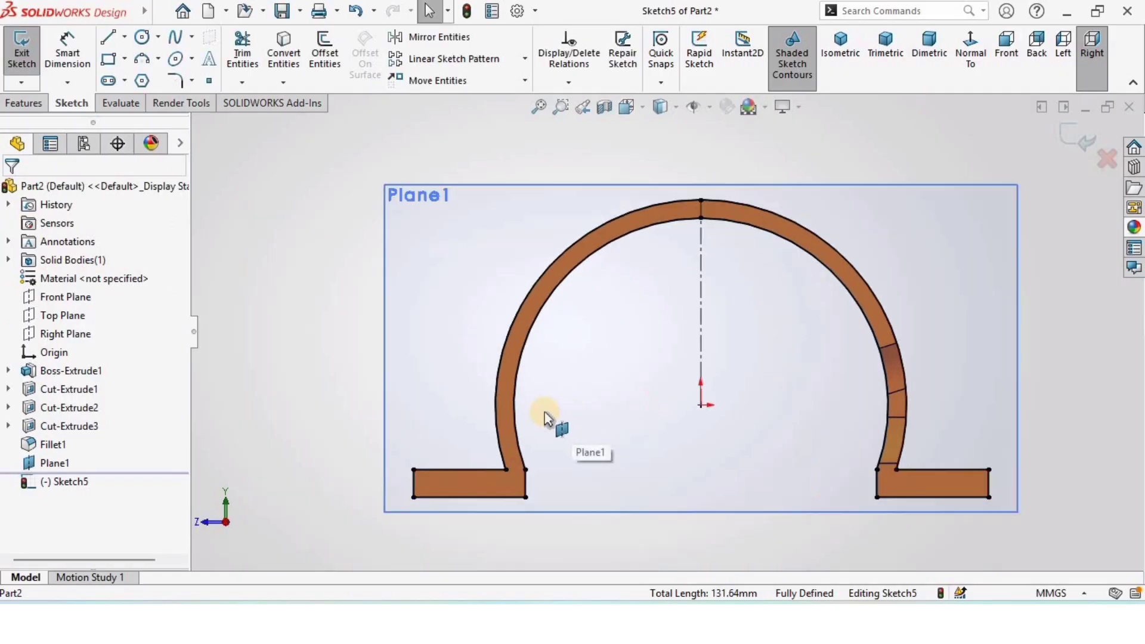
Extrude the full arch profile from Plane1 with a Blind depth of 9 mm and the result merged.
{"action": "left_click", "coordinate": [24, 104]}
{"action": "left_click", "coordinate": [30, 46]}
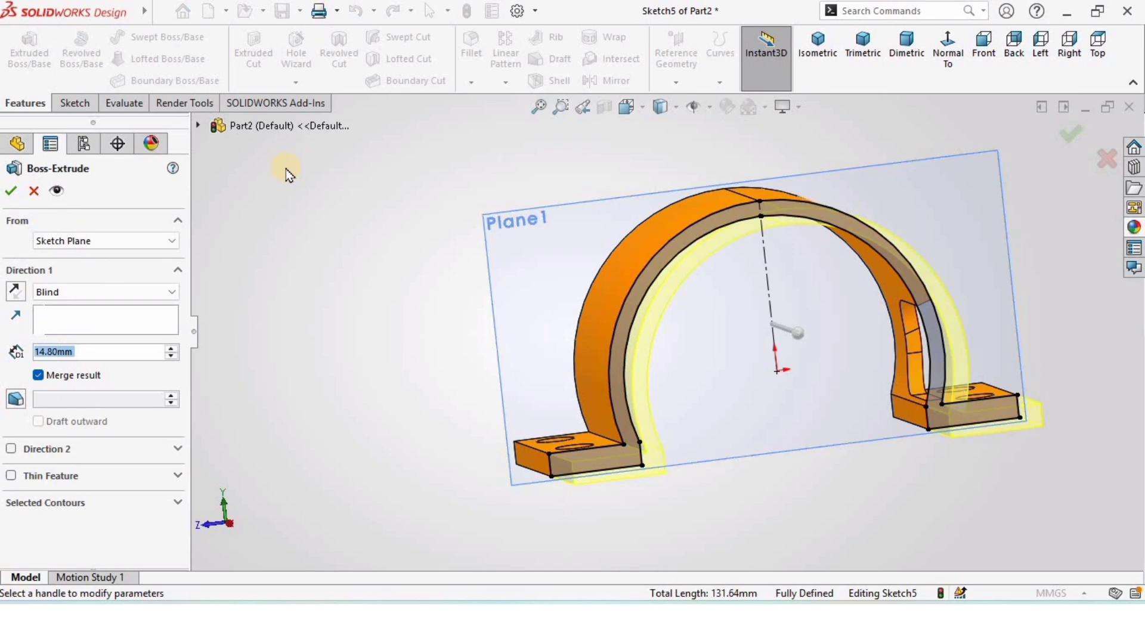
{"action": "type", "text": "9"}
{"action": "key", "text": "Return"}
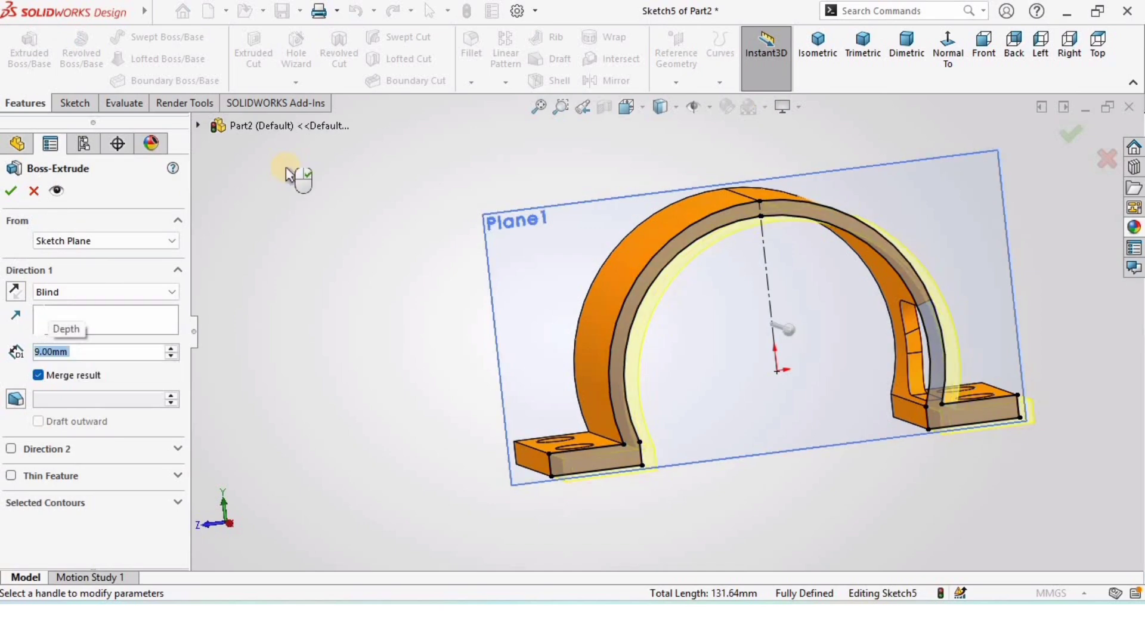
{"action": "left_click", "coordinate": [9, 191]}
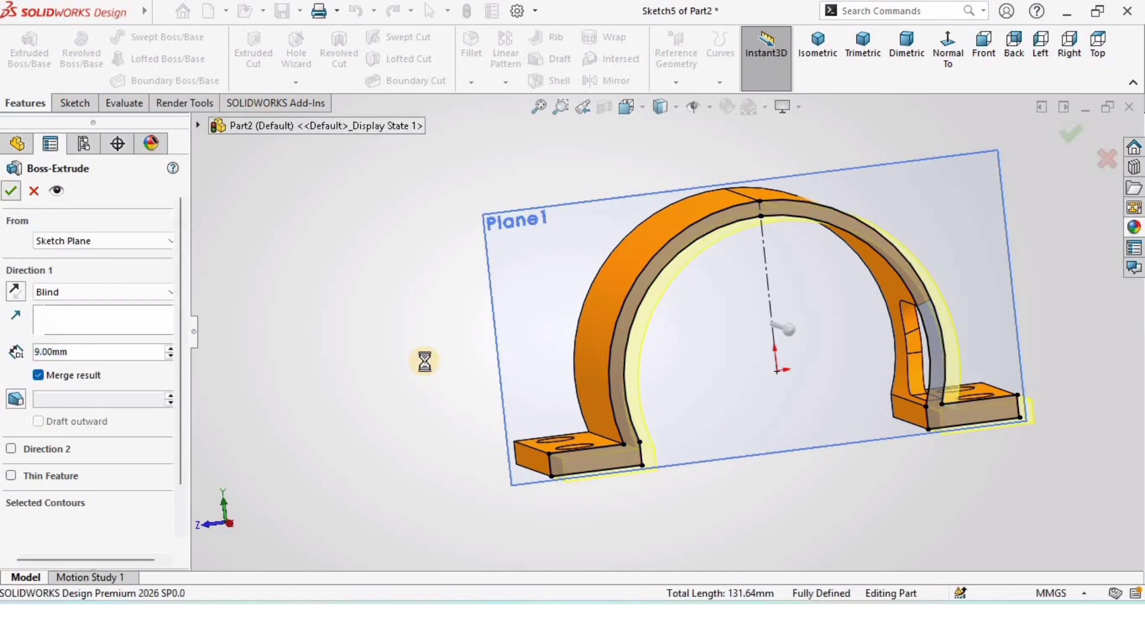
{"action": "middle_click_drag", "start_coordinate": [686, 402], "coordinate": [667, 422]}
{"action": "middle_click_drag", "start_coordinate": [782, 404], "coordinate": [561, 128]}
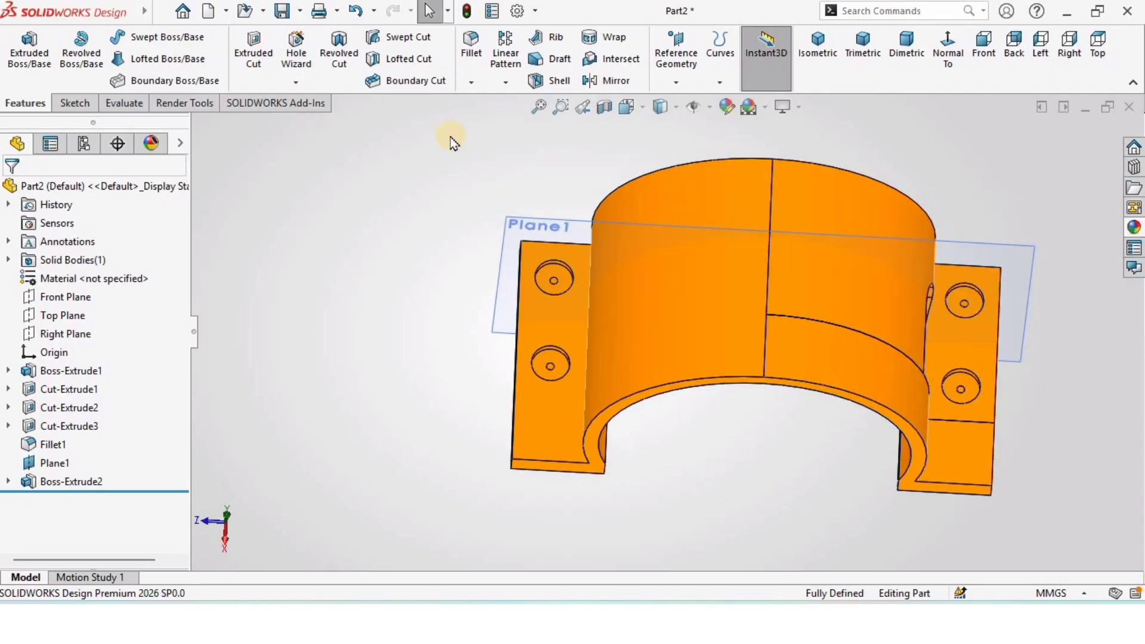
Mirror the 9 mm arch end extrusion, Boss-Extrude2, about Plane1 to the opposite end of the part.
{"action": "left_click", "coordinate": [614, 81]}
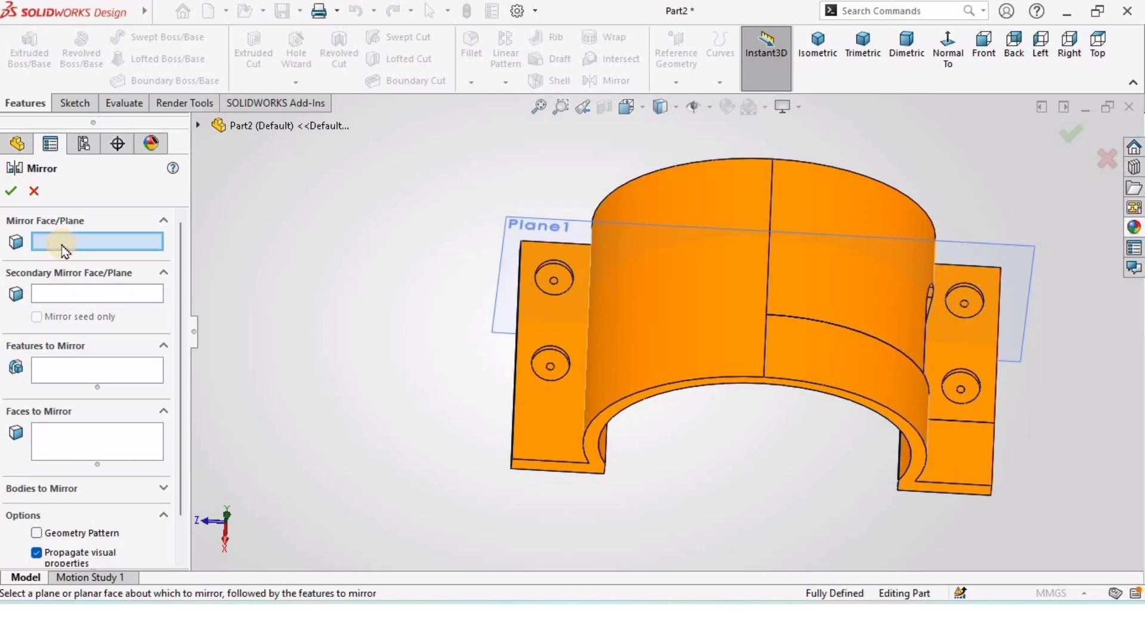
{"action": "middle_click_drag", "start_coordinate": [358, 293], "coordinate": [358, 239]}
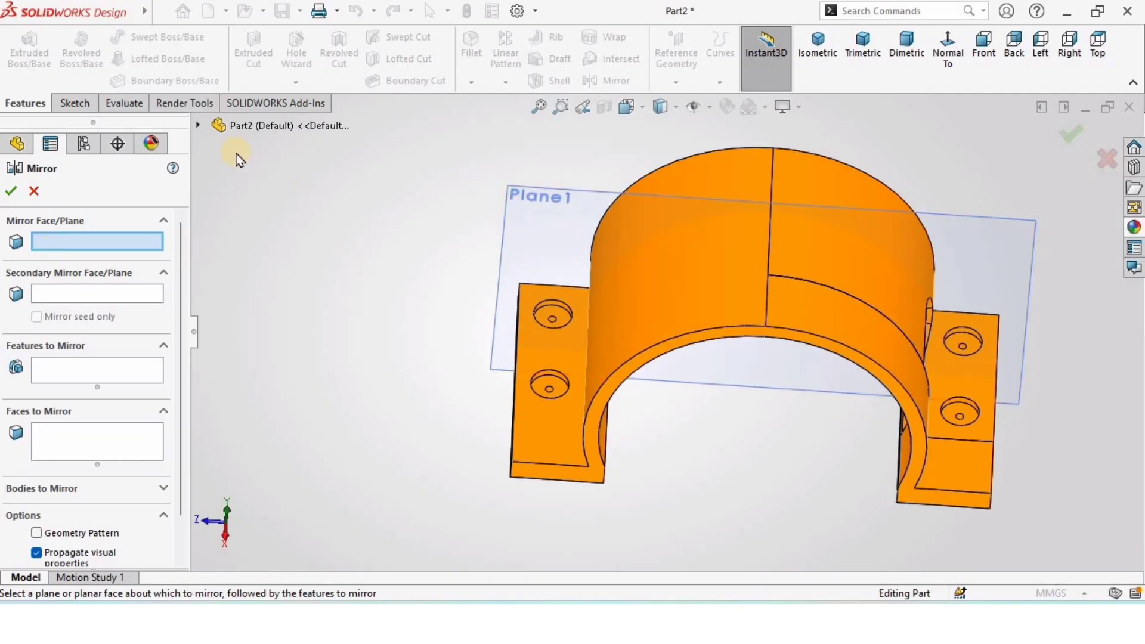
{"action": "left_click", "coordinate": [196, 126]}
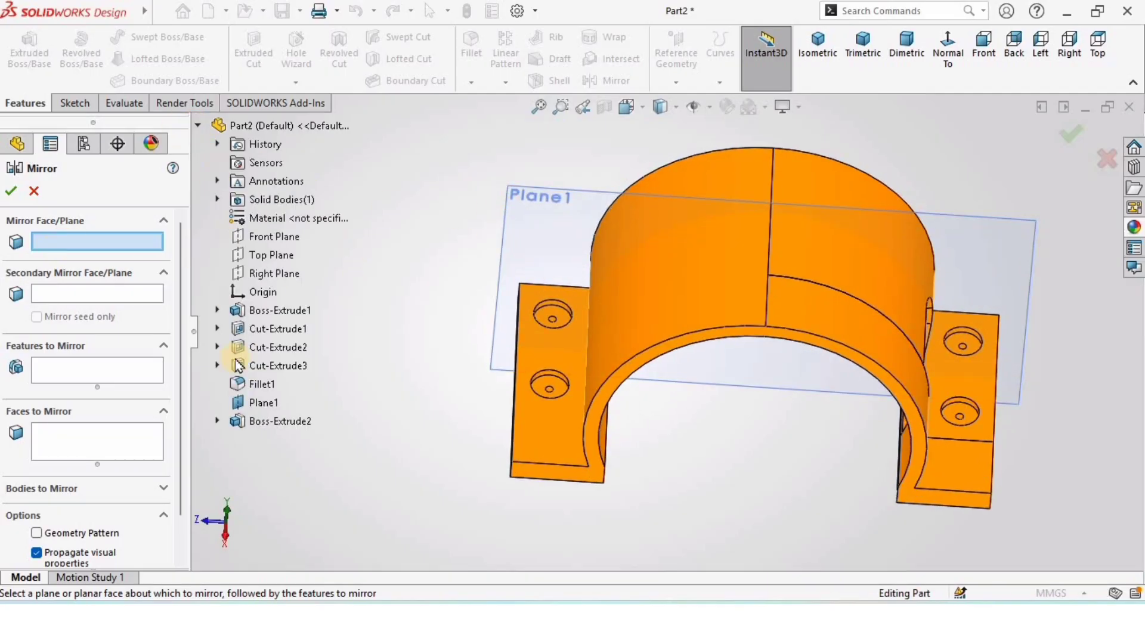
{"action": "left_click", "coordinate": [256, 404]}
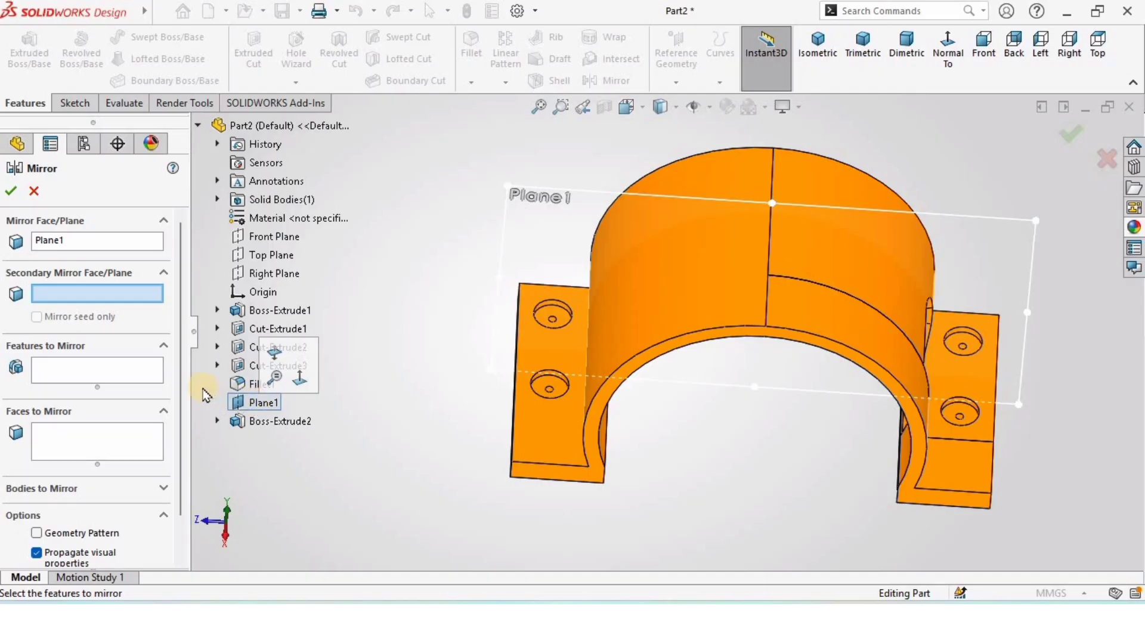
{"action": "left_click", "coordinate": [66, 368]}
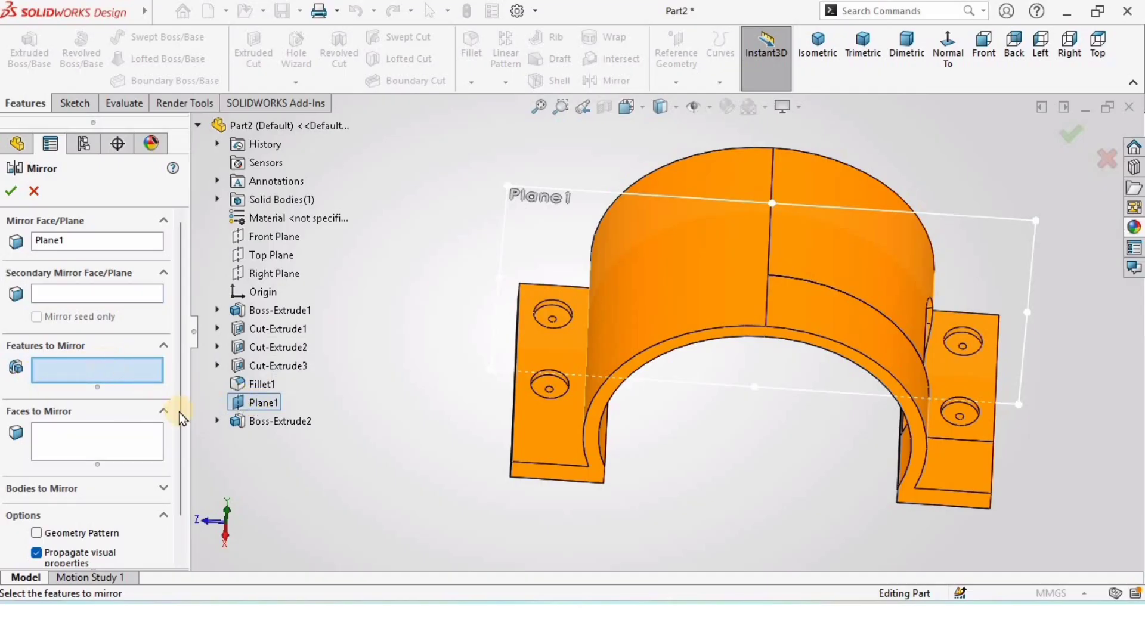
{"action": "left_click", "coordinate": [278, 421]}
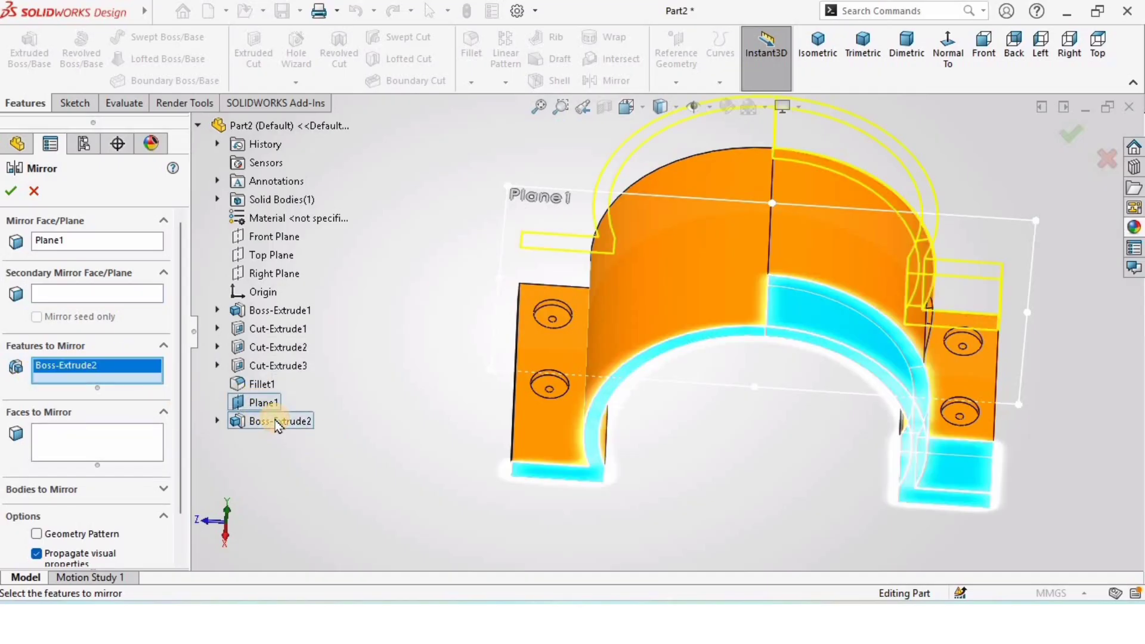
{"action": "middle_click_drag", "start_coordinate": [485, 358], "coordinate": [688, 209]}
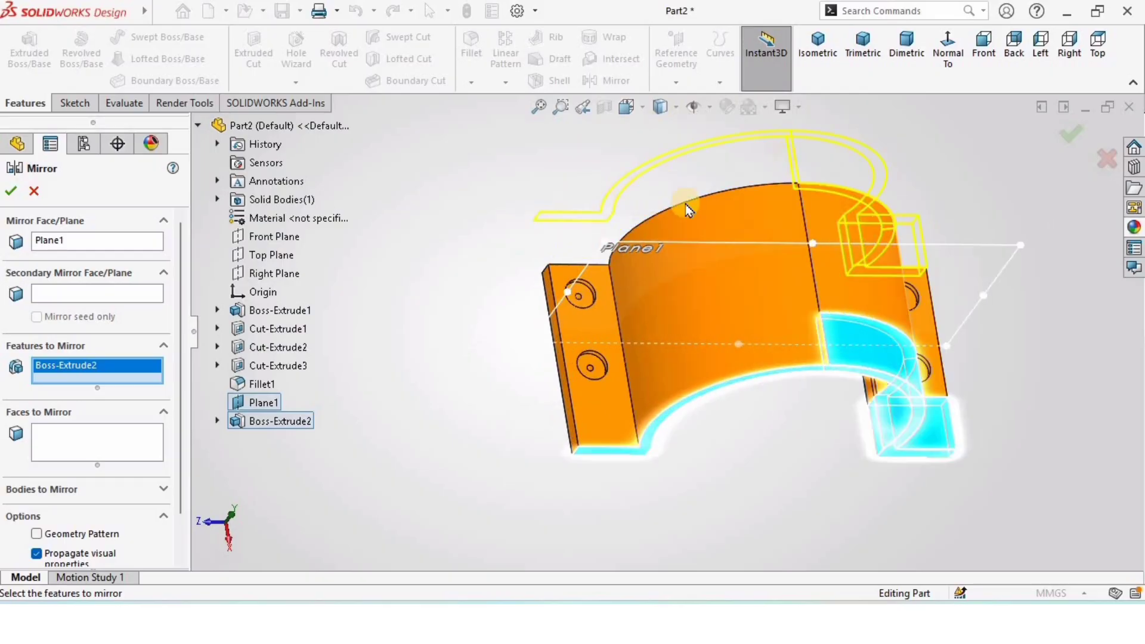
{"action": "left_click", "coordinate": [11, 194]}
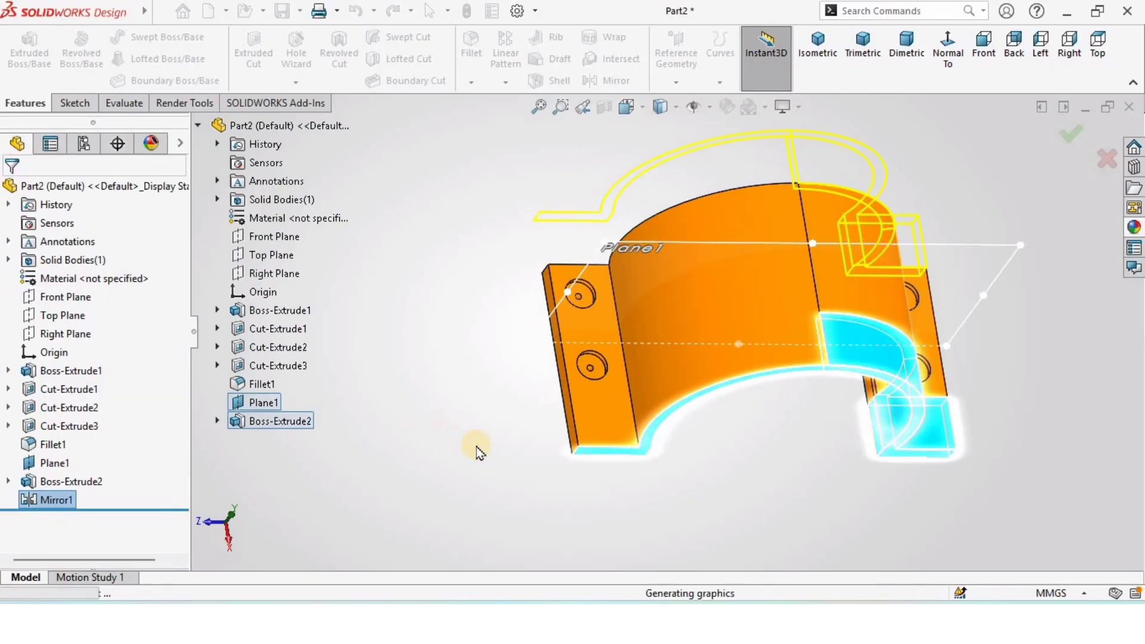
Hide Plane1 in the model.
{"action": "middle_click_drag", "start_coordinate": [545, 417], "coordinate": [951, 248]}
{"action": "left_click", "coordinate": [947, 249]}
{"action": "right_click", "coordinate": [947, 250]}
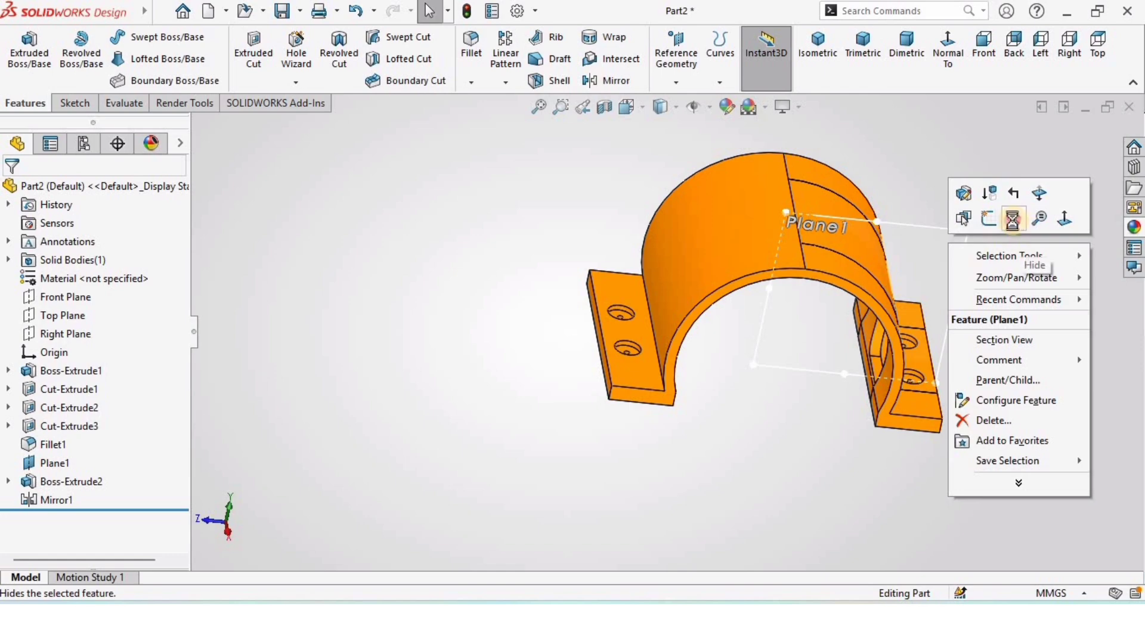
{"action": "left_click", "coordinate": [1013, 221]}
{"action": "right_click", "coordinate": [53, 462]}
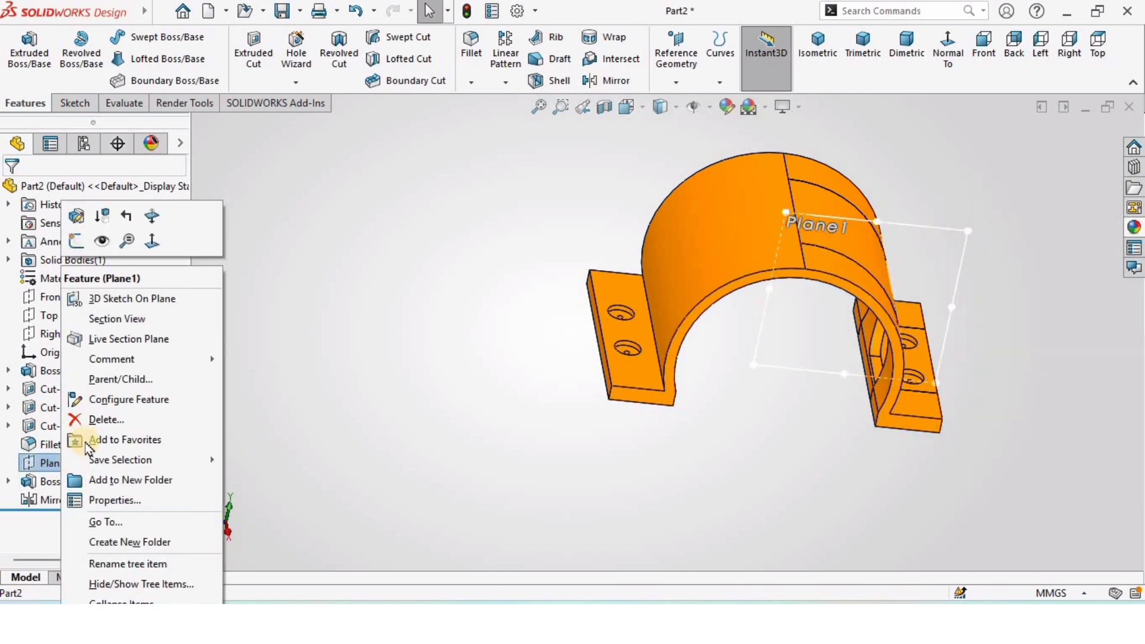
{"action": "left_click", "coordinate": [94, 242]}
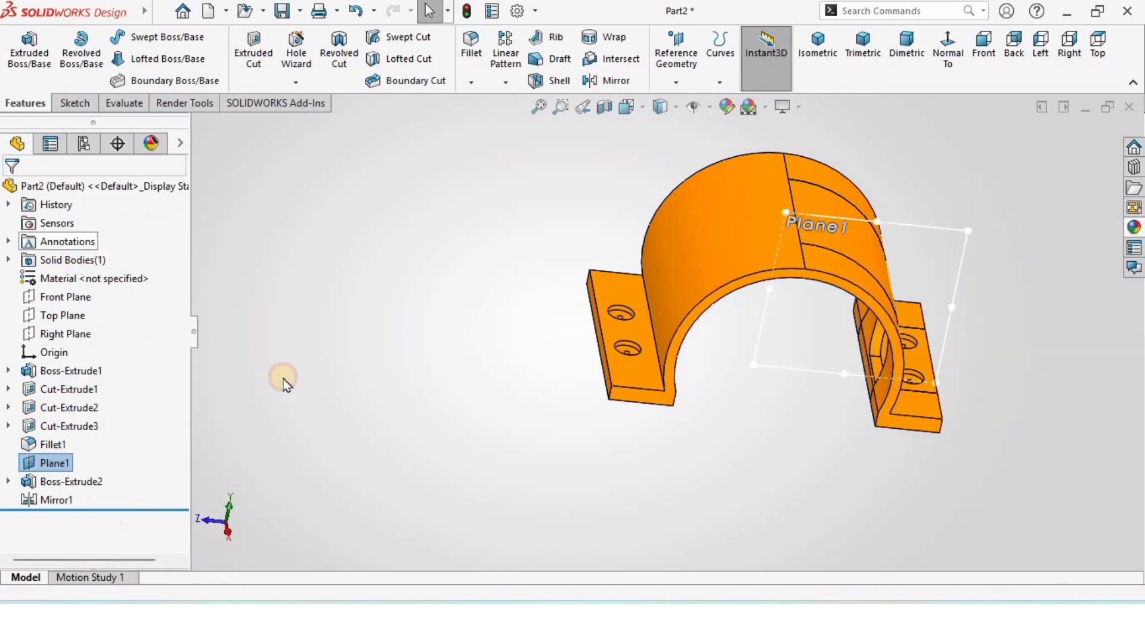
{"action": "right_click", "coordinate": [52, 463]}
{"action": "left_click", "coordinate": [101, 242]}
{"action": "left_click", "coordinate": [380, 374]}
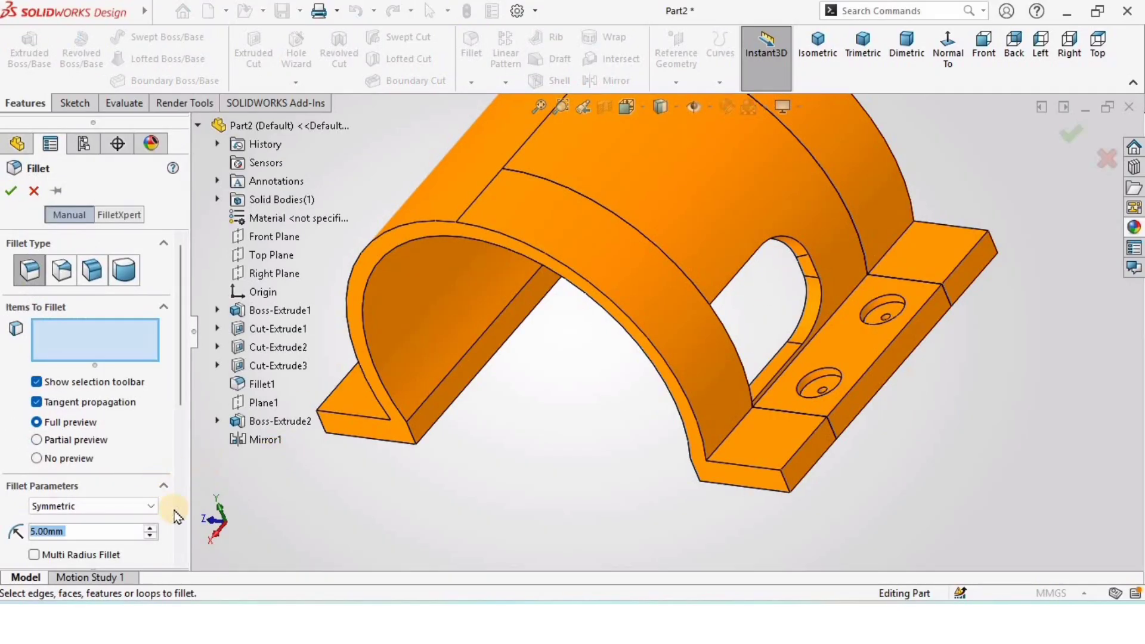
Fillet the outer top edges along both feet with a symmetric 2 mm radius.
{"action": "type", "text": "2"}
{"action": "key", "text": "Return"}
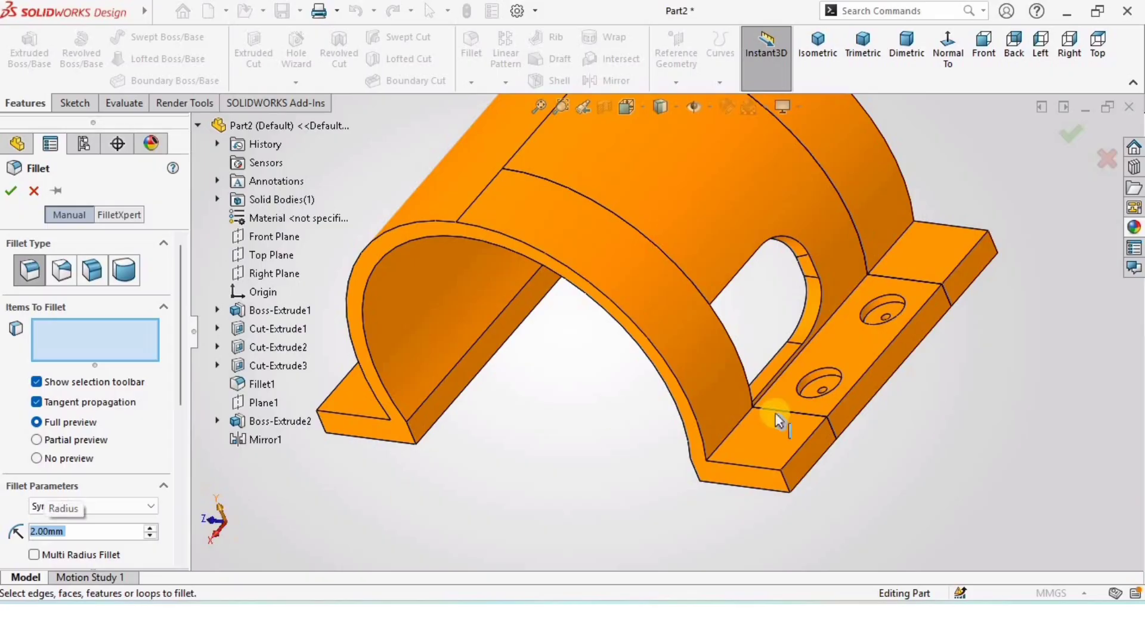
{"action": "left_click", "coordinate": [959, 270]}
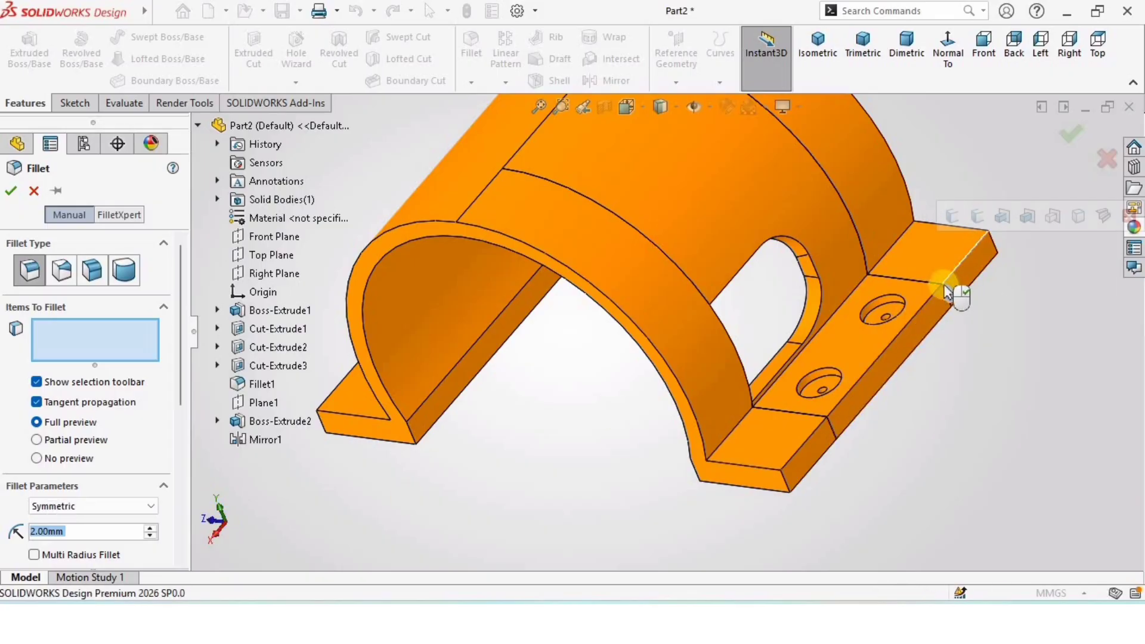
{"action": "left_click", "coordinate": [919, 322]}
{"action": "left_click", "coordinate": [809, 454]}
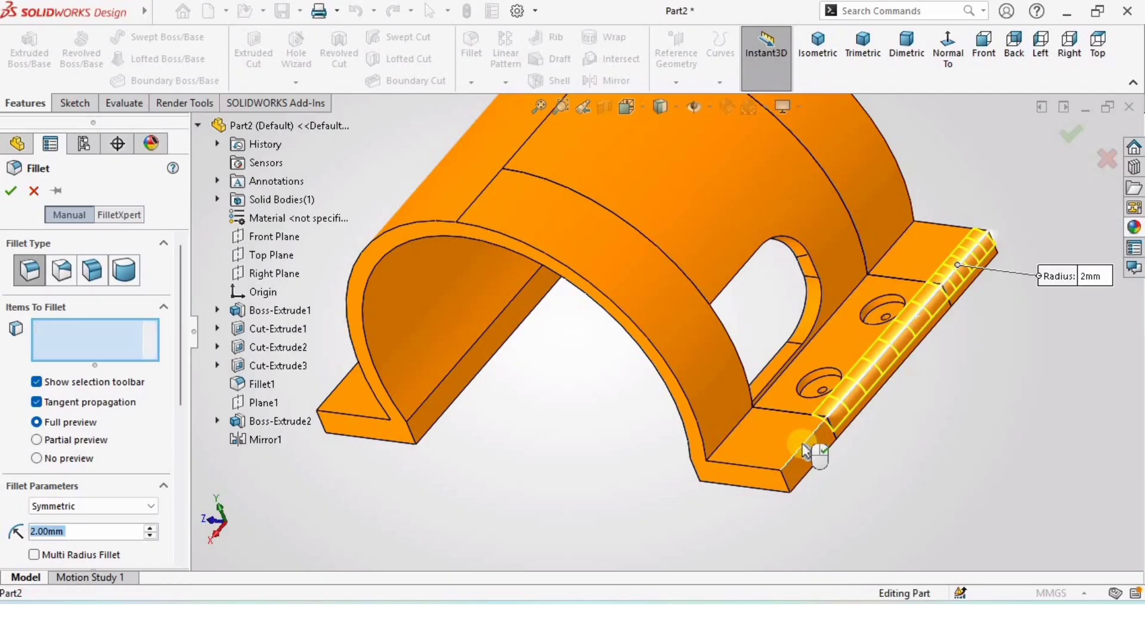
{"action": "middle_click_drag", "start_coordinate": [645, 332], "coordinate": [465, 294]}
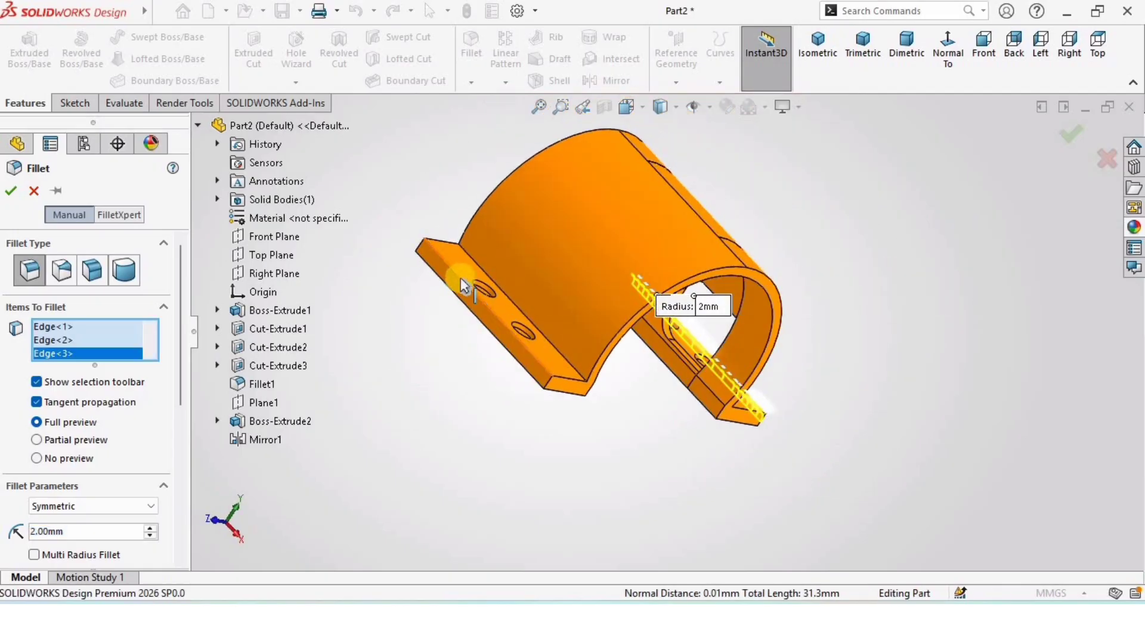
{"action": "left_click", "coordinate": [459, 280]}
{"action": "mouse_move", "coordinate": [517, 319]}
{"action": "middle_mouse_down"}
{"action": "mouse_move", "coordinate": [478, 322]}
{"action": "mouse_move", "coordinate": [529, 343]}
{"action": "mouse_move", "coordinate": [562, 332]}
{"action": "mouse_move", "coordinate": [514, 319]}
{"action": "middle_mouse_up"}
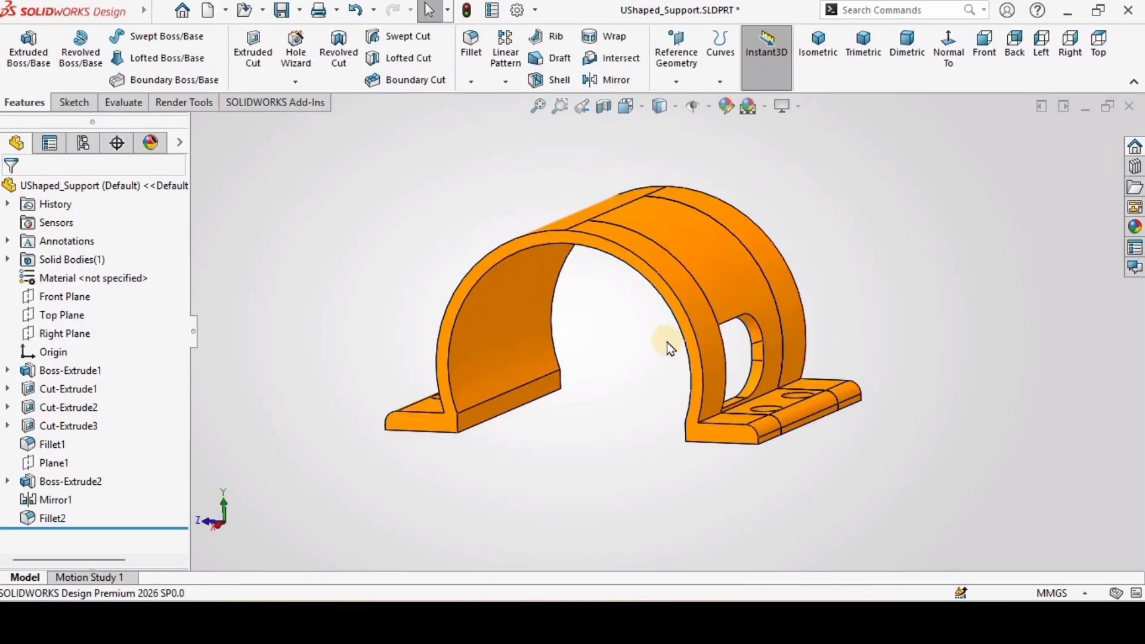
Mirror the wall cutout Cut-Extrude3 and its corner fillet Fillet1 about the Front Plane to the opposite arch wall.
{"action": "middle_click_drag", "start_coordinate": [670, 340], "coordinate": [207, 354]}
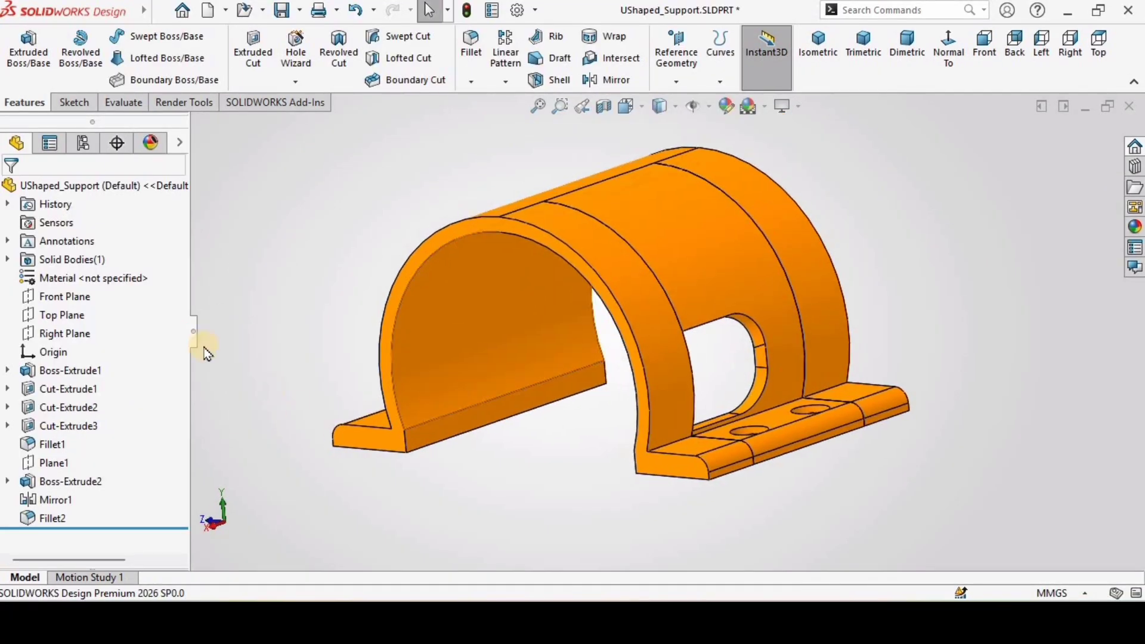
{"action": "left_click", "coordinate": [63, 298]}
{"action": "middle_click_drag", "start_coordinate": [486, 417], "coordinate": [509, 424]}
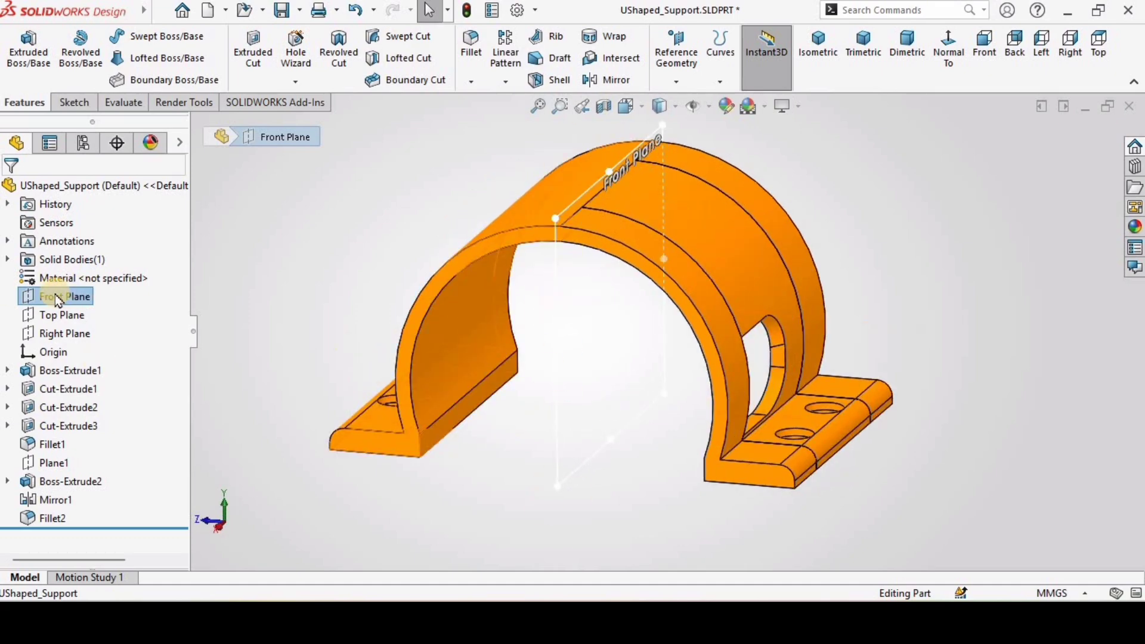
{"action": "left_click", "coordinate": [621, 81]}
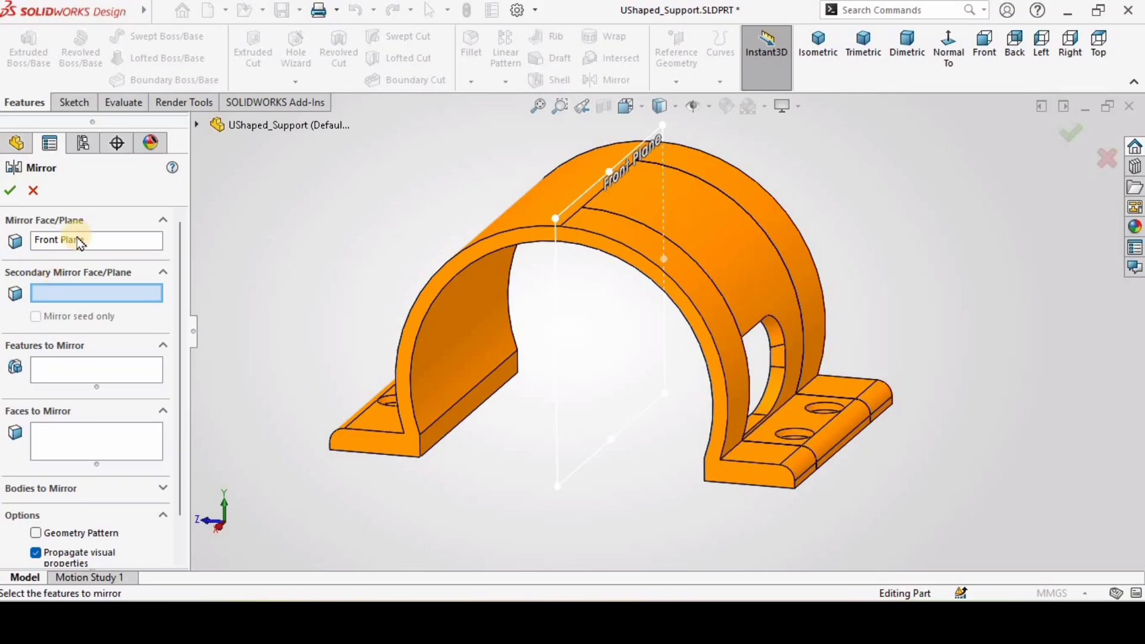
{"action": "left_click", "coordinate": [81, 241]}
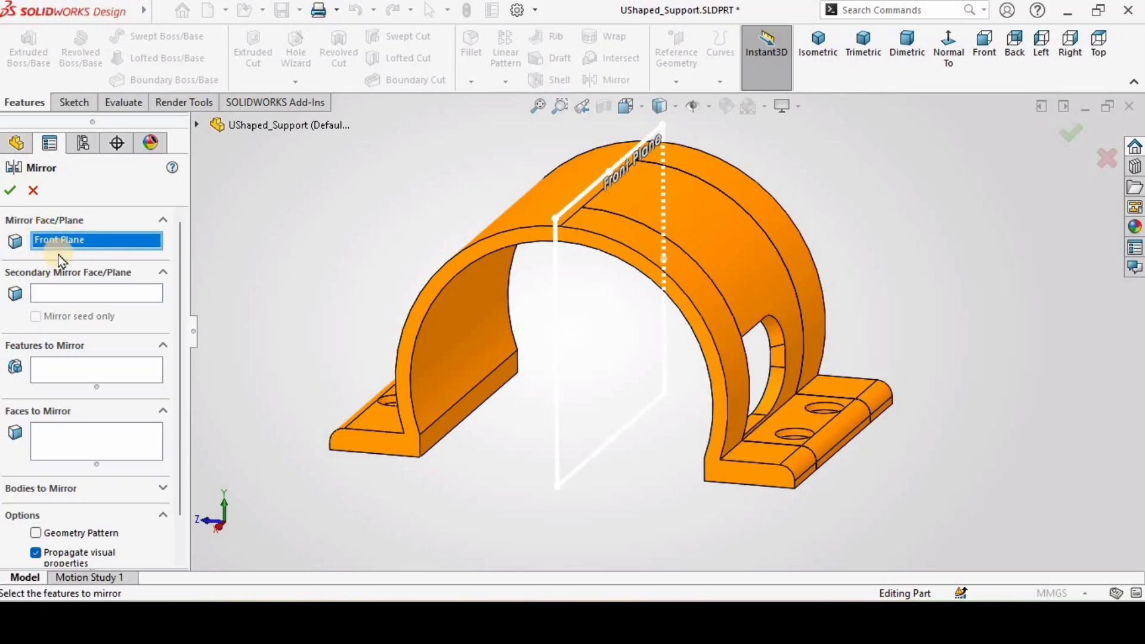
{"action": "left_click", "coordinate": [95, 373]}
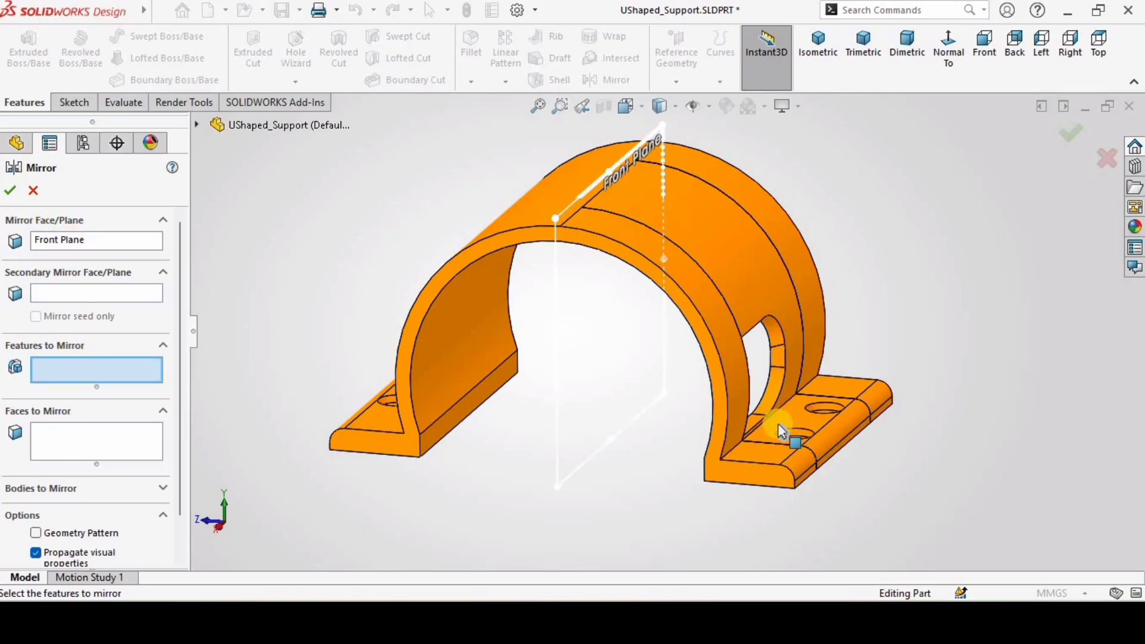
{"action": "scroll", "coordinate": [739, 394], "scroll_direction": "down", "scroll_amount": 5}
{"action": "scroll", "coordinate": [693, 394], "scroll_direction": "up", "scroll_amount": 5}
{"action": "scroll", "coordinate": [651, 316], "scroll_direction": "down", "scroll_amount": 8}
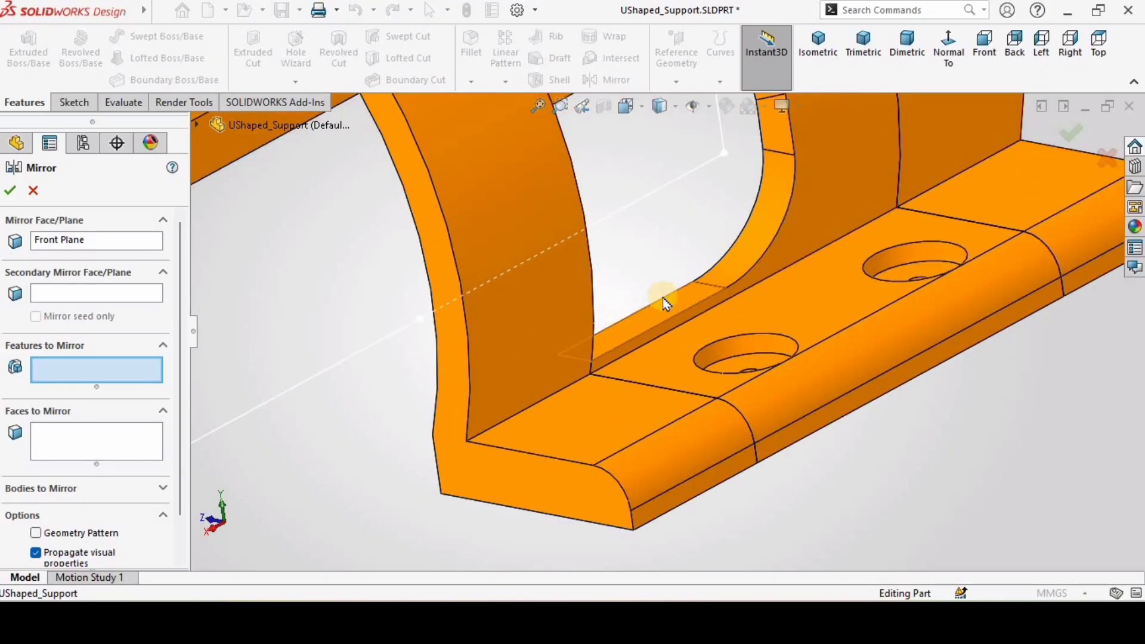
{"action": "left_click", "coordinate": [654, 312]}
{"action": "scroll", "coordinate": [656, 315], "scroll_direction": "down", "scroll_amount": 2}
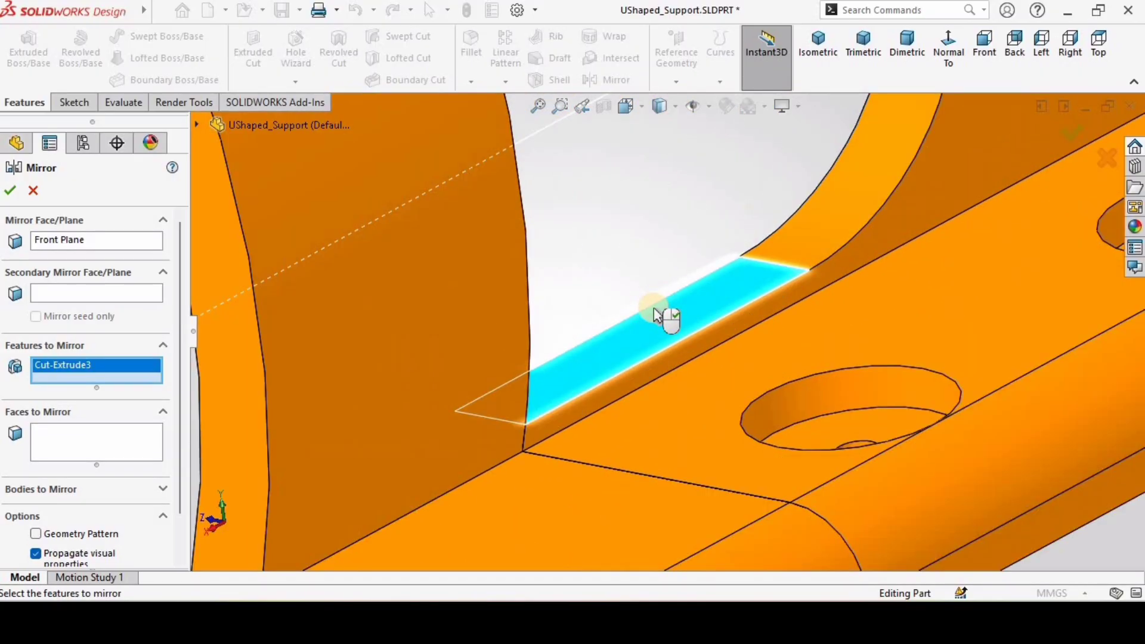
{"action": "scroll", "coordinate": [656, 315], "scroll_direction": "up", "scroll_amount": 6}
{"action": "scroll", "coordinate": [540, 202], "scroll_direction": "down", "scroll_amount": 2}
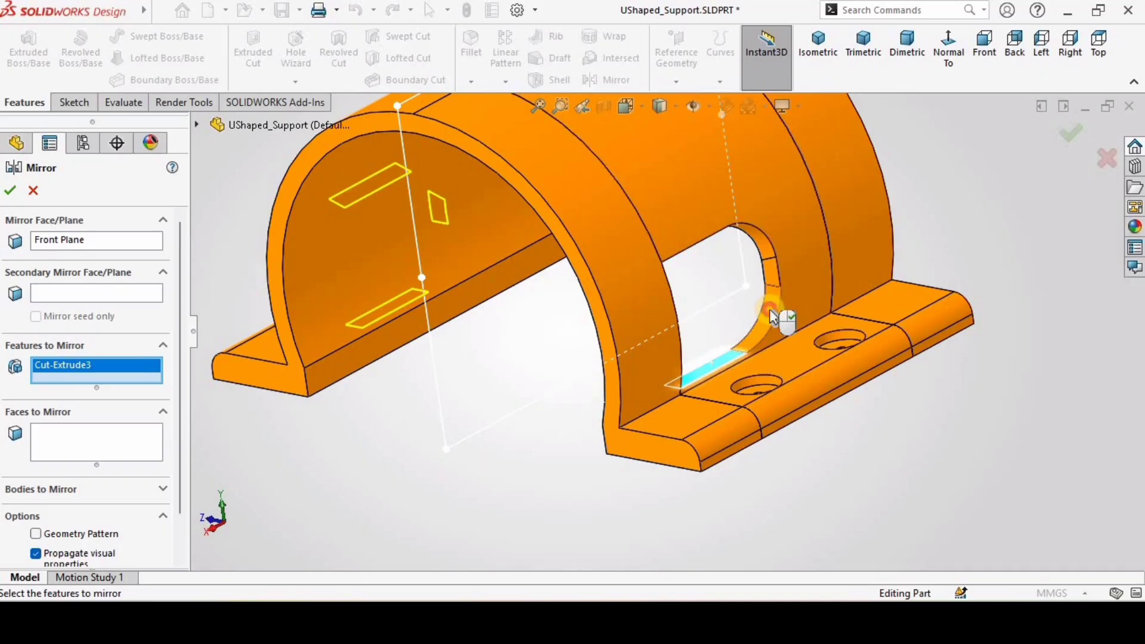
{"action": "left_click", "coordinate": [778, 319]}
{"action": "middle_click_drag", "start_coordinate": [744, 242], "coordinate": [747, 245]}
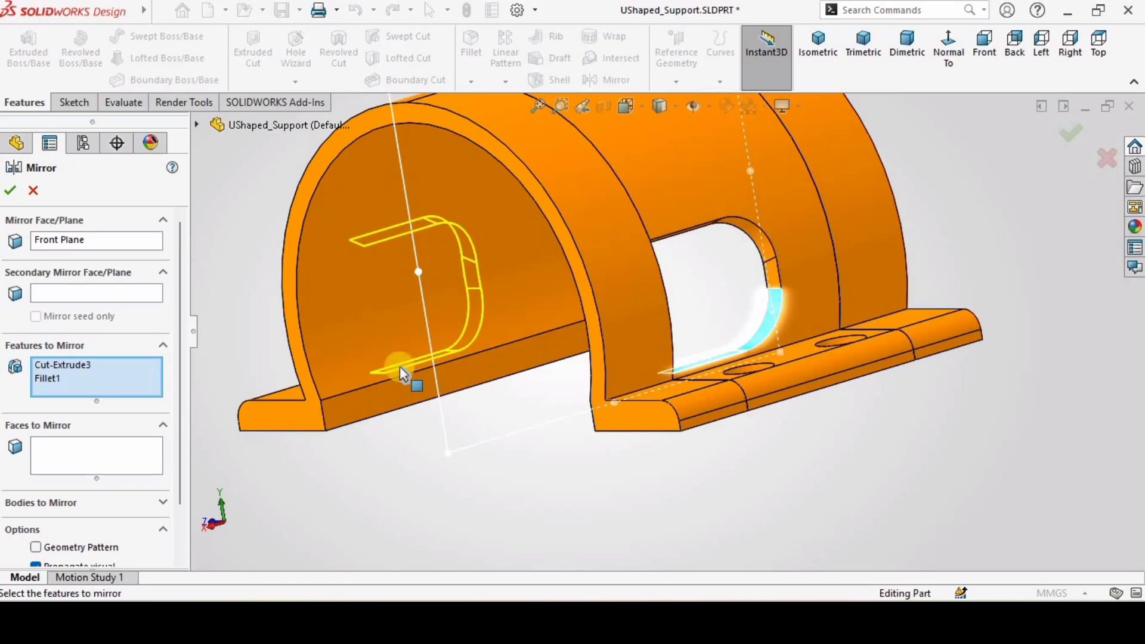
{"action": "left_click", "coordinate": [11, 195]}
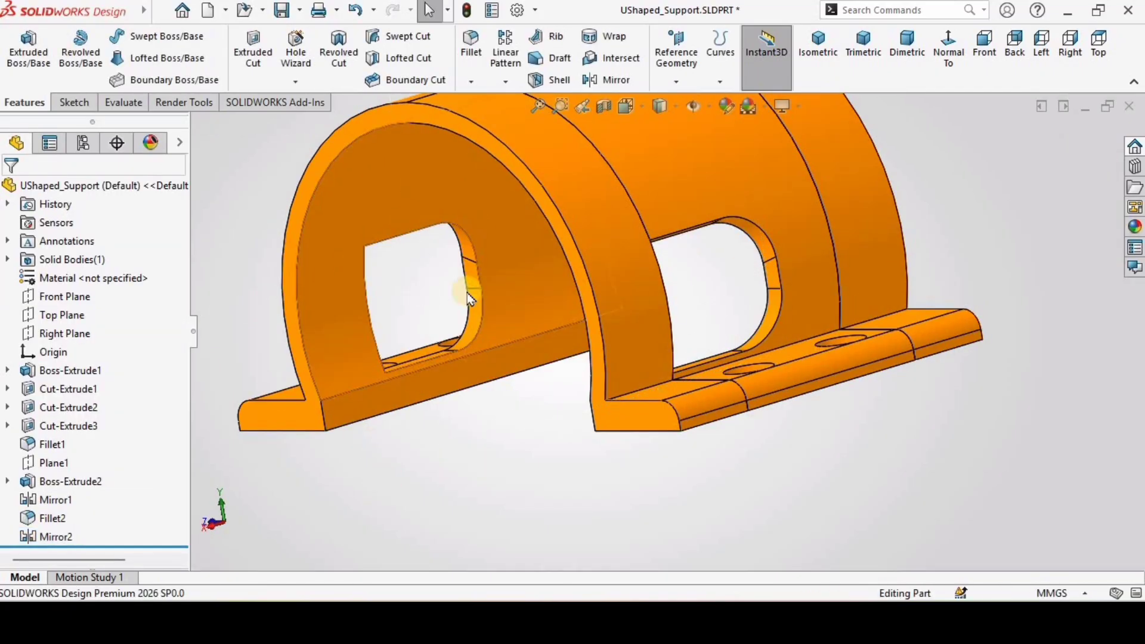
Start a new sketch on the flat end face of the arch.
{"action": "middle_click_drag", "start_coordinate": [467, 302], "coordinate": [647, 302]}
{"action": "scroll", "coordinate": [688, 281], "scroll_direction": "up", "scroll_amount": 2}
{"action": "scroll", "coordinate": [686, 284], "scroll_direction": "down", "scroll_amount": 5}
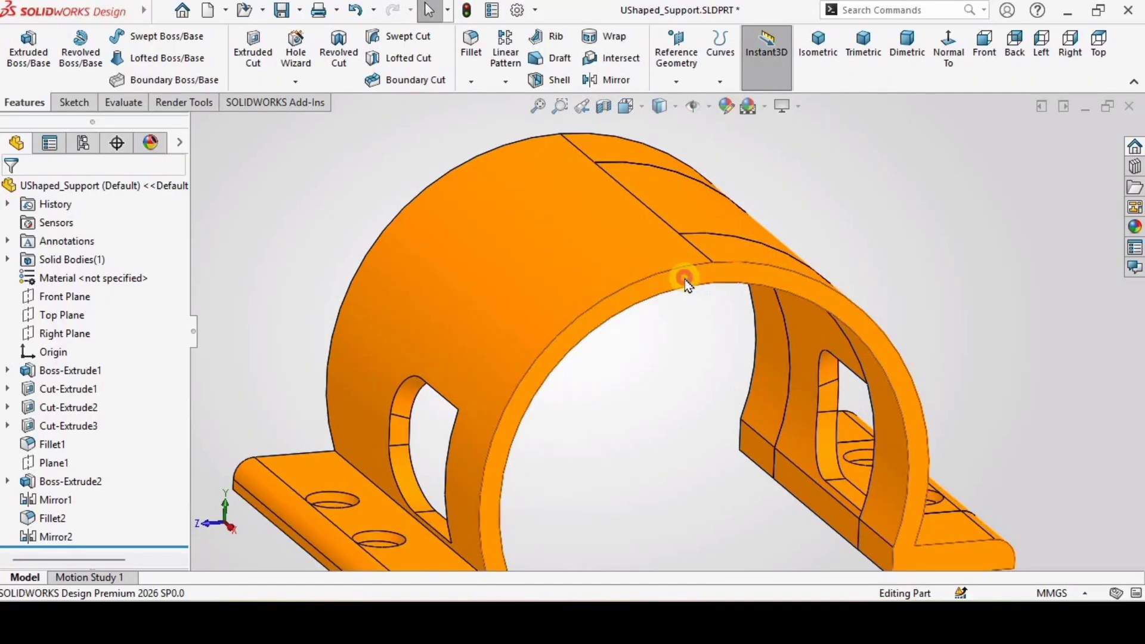
{"action": "left_click", "coordinate": [685, 279]}
{"action": "left_click", "coordinate": [762, 230]}
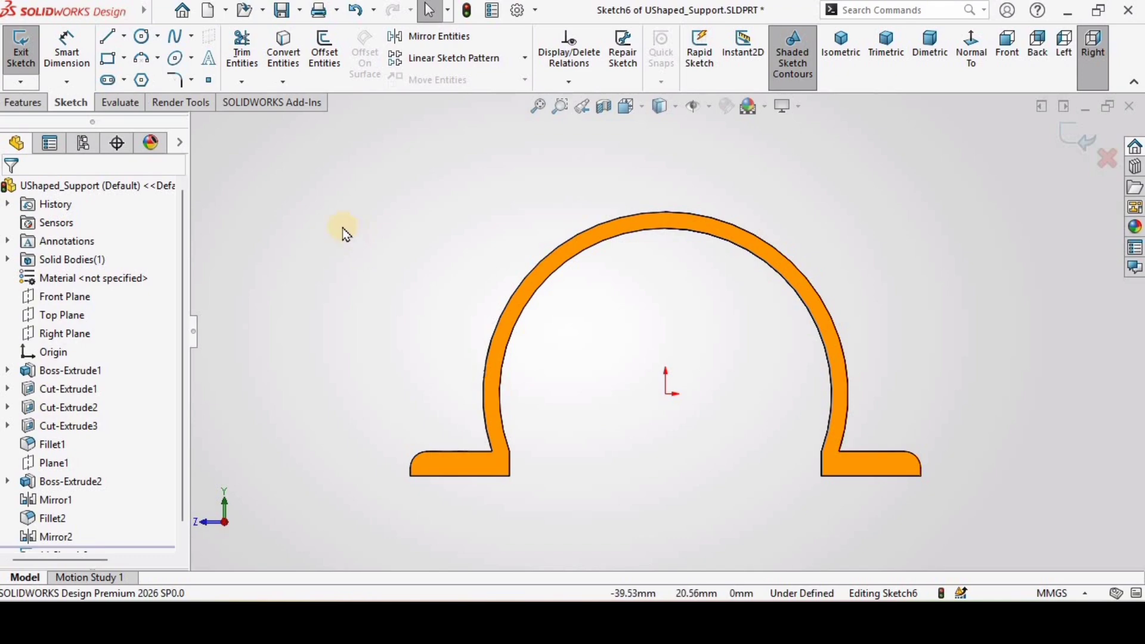
Offset the arch's inner arc edge 7.5 mm inward, reversing the direction and adding the dimension.
{"action": "left_click", "coordinate": [322, 49]}
{"action": "left_click", "coordinate": [644, 246]}
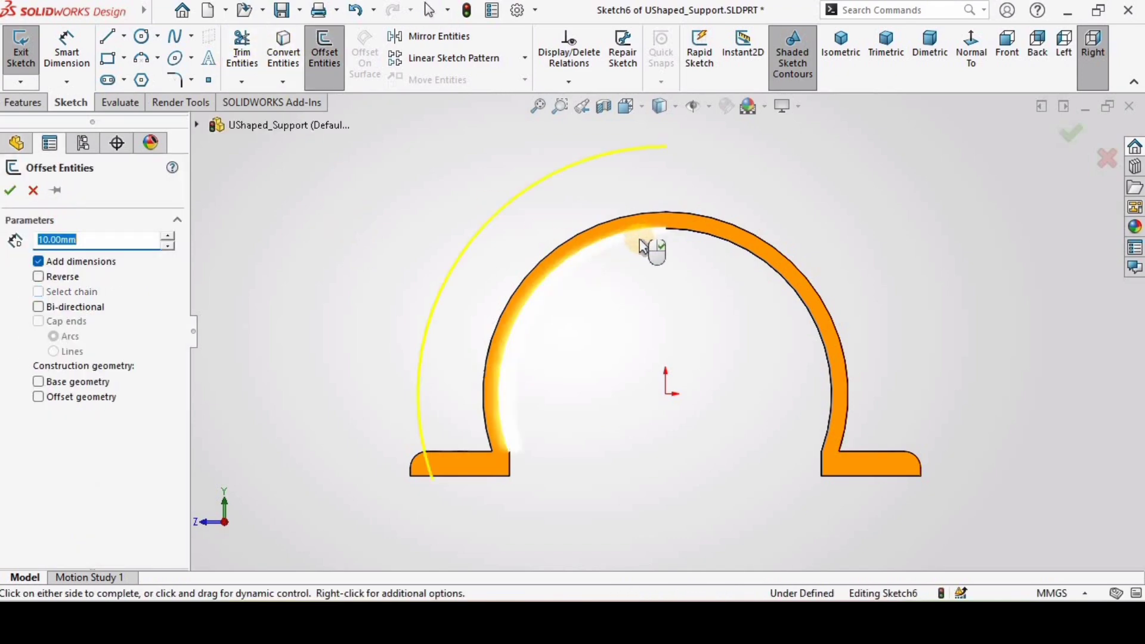
{"action": "left_click", "coordinate": [38, 277]}
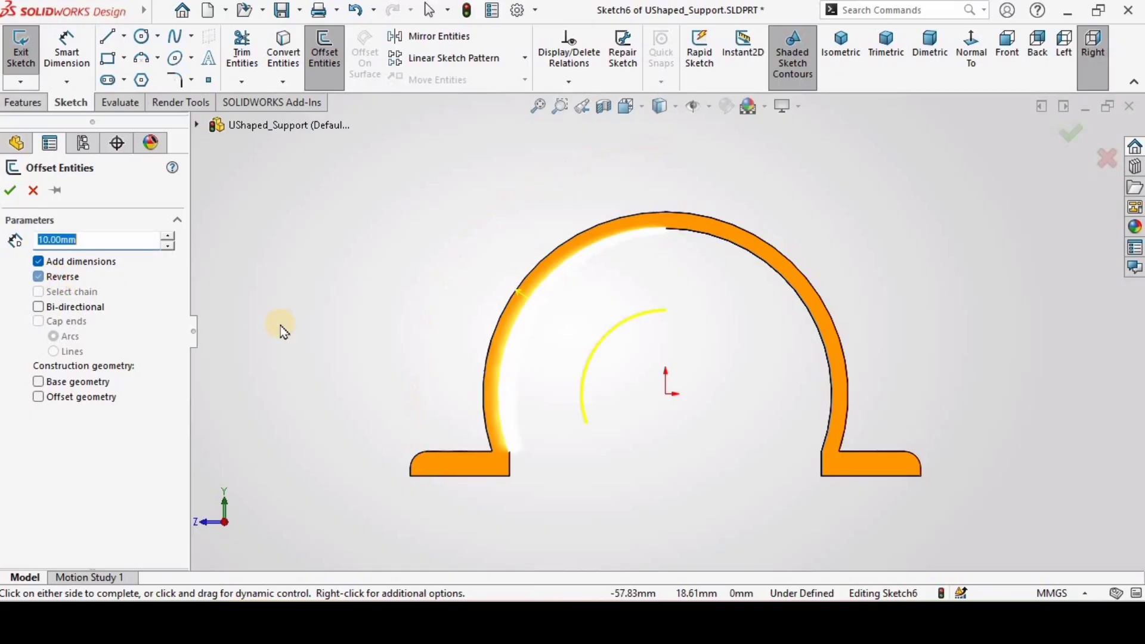
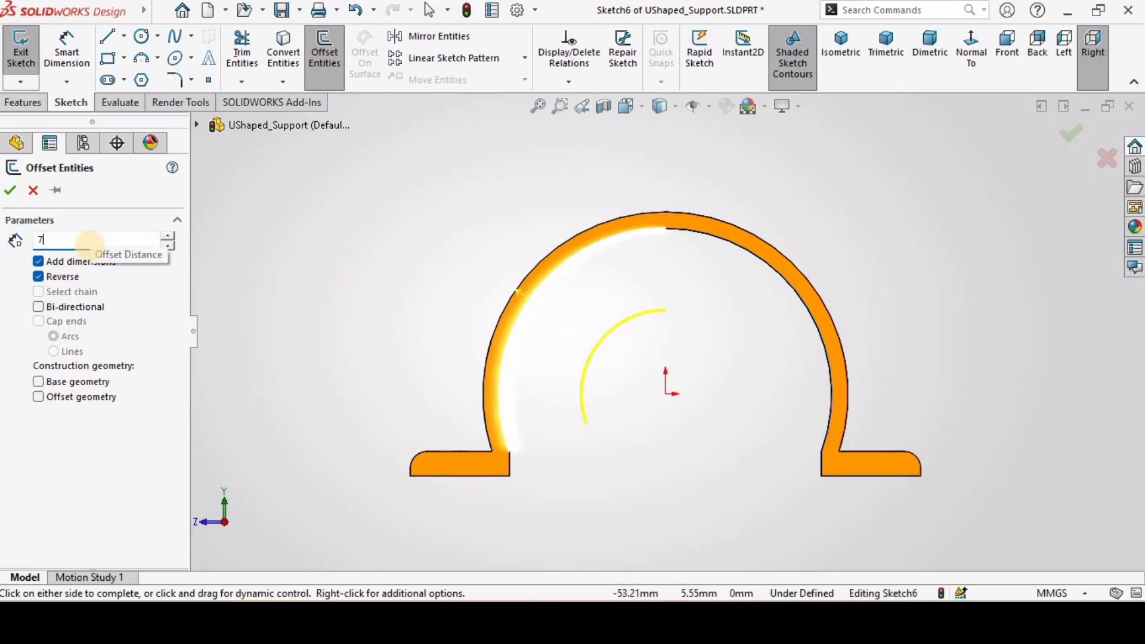
{"action": "left_click", "coordinate": [91, 242]}
{"action": "type", "text": "7.5"}
{"action": "key", "text": "Return"}
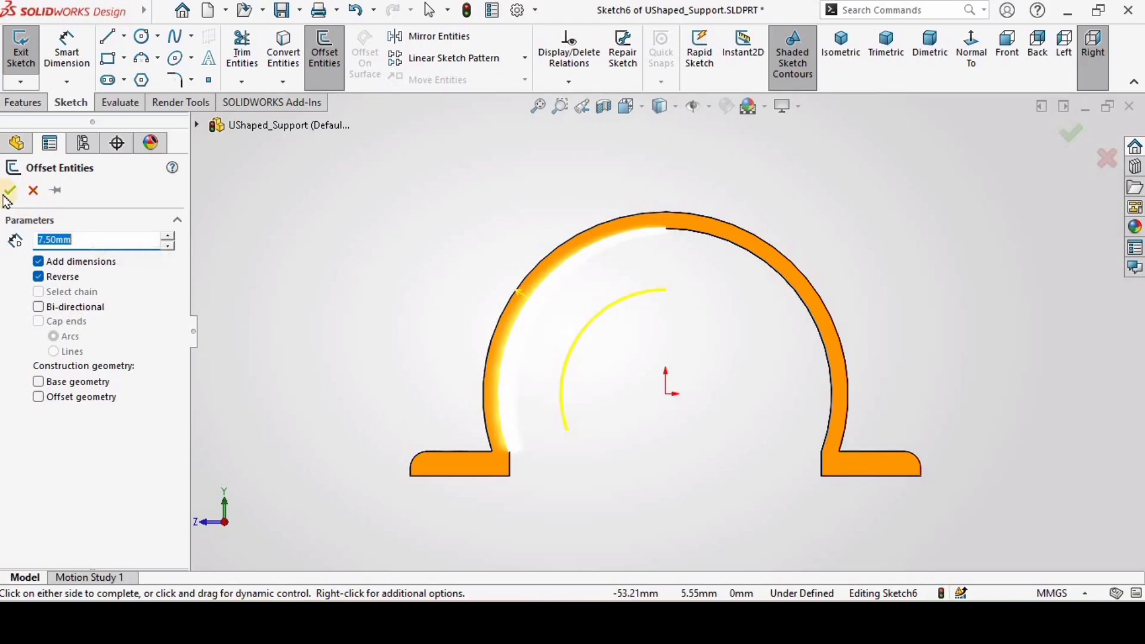
{"action": "left_click", "coordinate": [294, 346]}
{"action": "scroll", "coordinate": [583, 496], "scroll_direction": "up", "scroll_amount": 1}
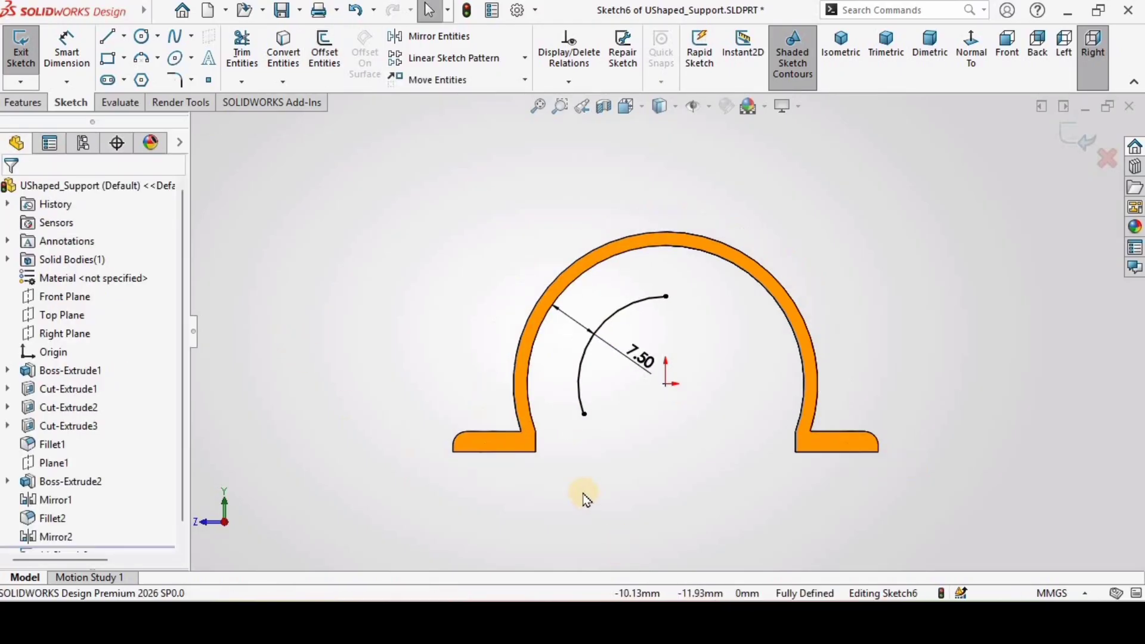
Draw a horizontal centerline about 80 mm long across the arch, just above the feet.
{"action": "scroll", "coordinate": [583, 496], "scroll_direction": "down", "scroll_amount": 1}
{"action": "left_click", "coordinate": [123, 35]}
{"action": "left_click", "coordinate": [150, 77]}
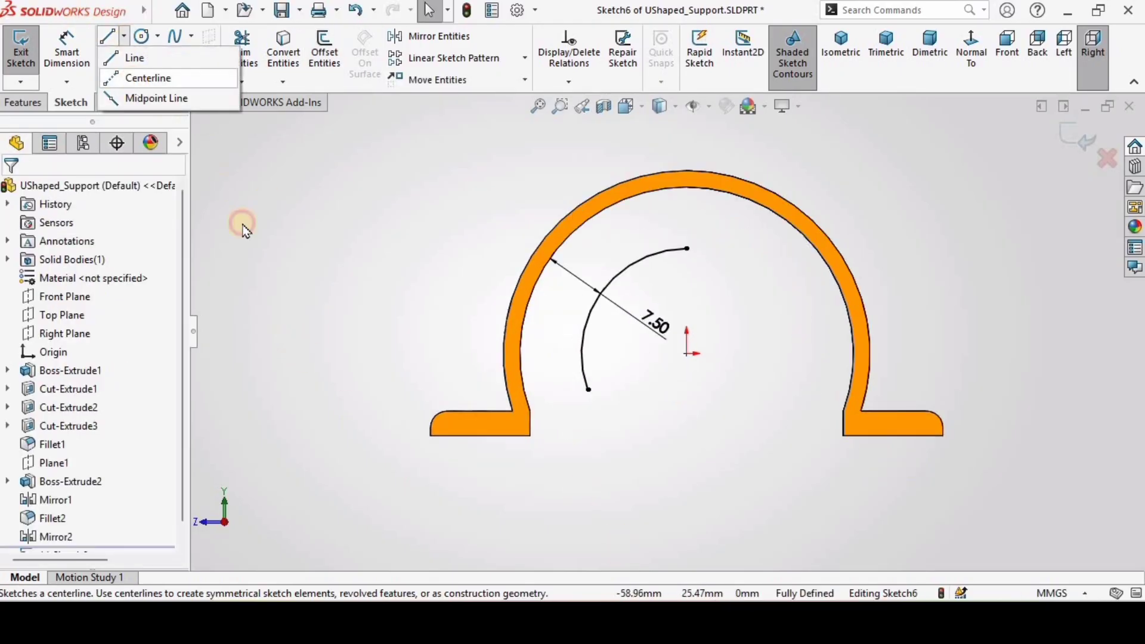
{"action": "left_click", "coordinate": [349, 395]}
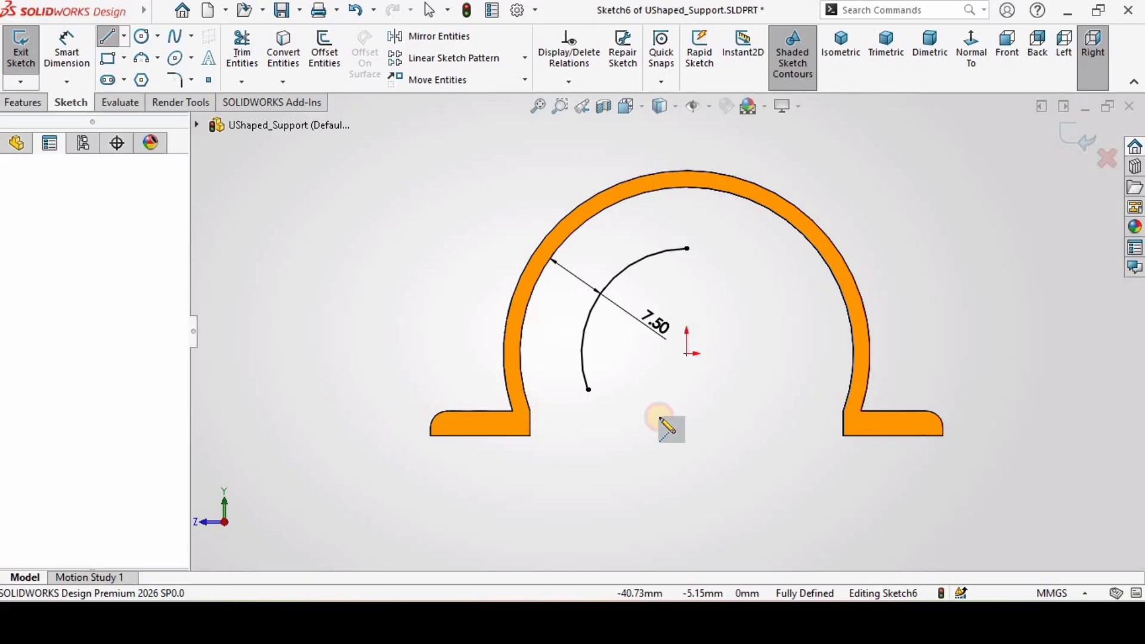
{"action": "left_click", "coordinate": [1006, 394]}
{"action": "key", "text": "Escape"}
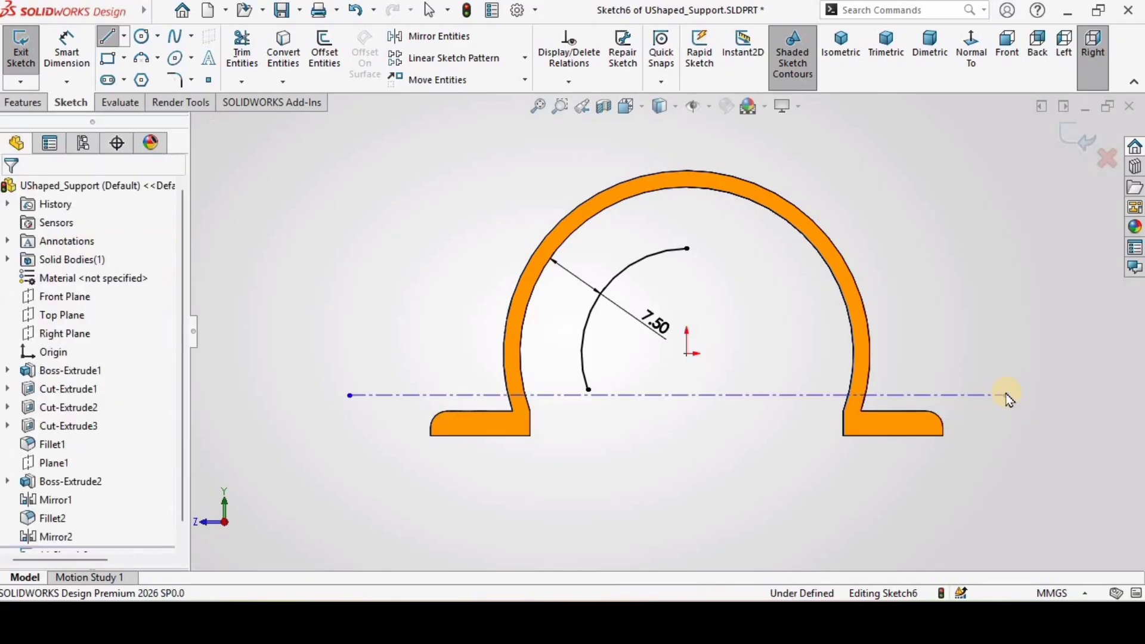
Dimension the horizontal centerline 5 mm above the bottom edge of the foot.
{"action": "left_click", "coordinate": [749, 393]}
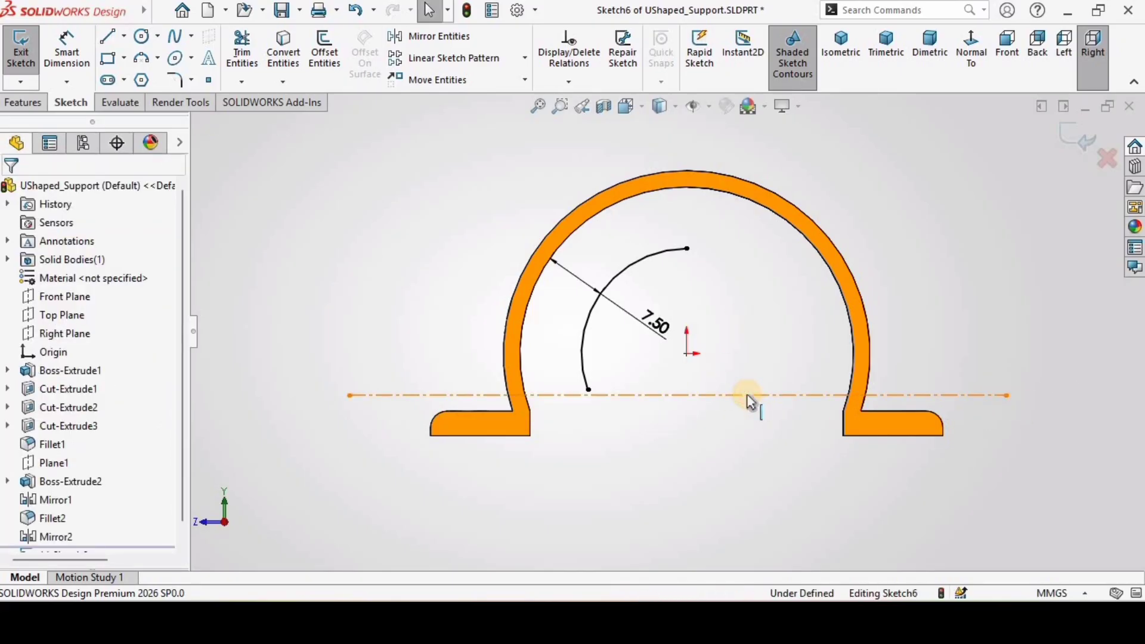
{"action": "left_click", "coordinate": [719, 429]}
{"action": "left_click", "coordinate": [68, 76]}
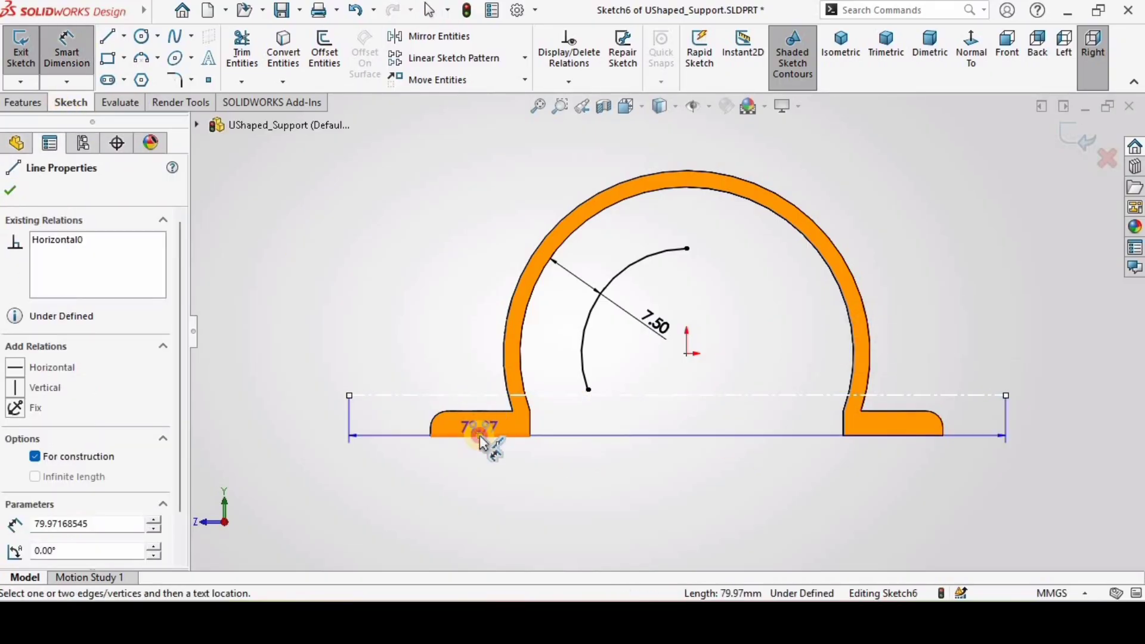
{"action": "left_click", "coordinate": [483, 436]}
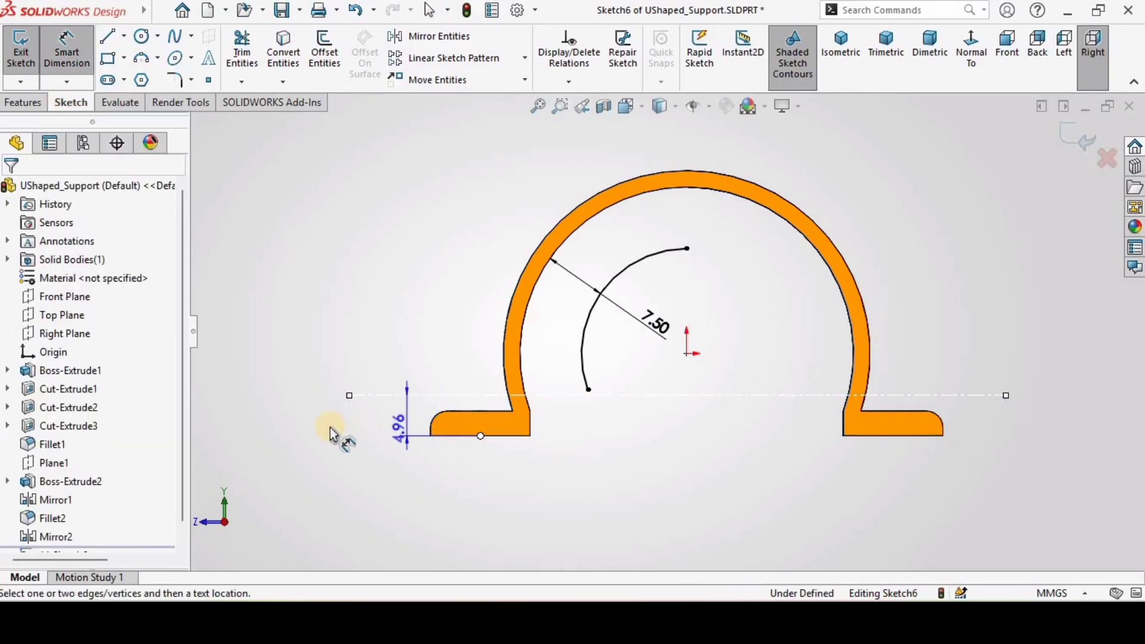
{"action": "left_click", "coordinate": [351, 489]}
{"action": "key", "text": "Return"}
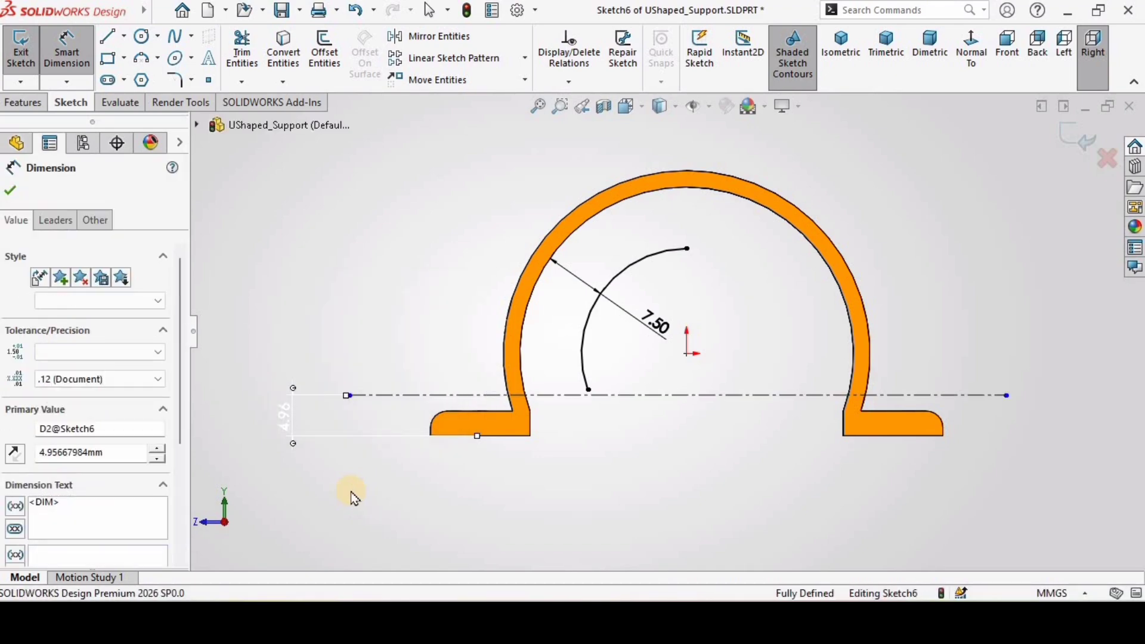
{"action": "scroll", "coordinate": [556, 450], "scroll_direction": "down", "scroll_amount": 3}
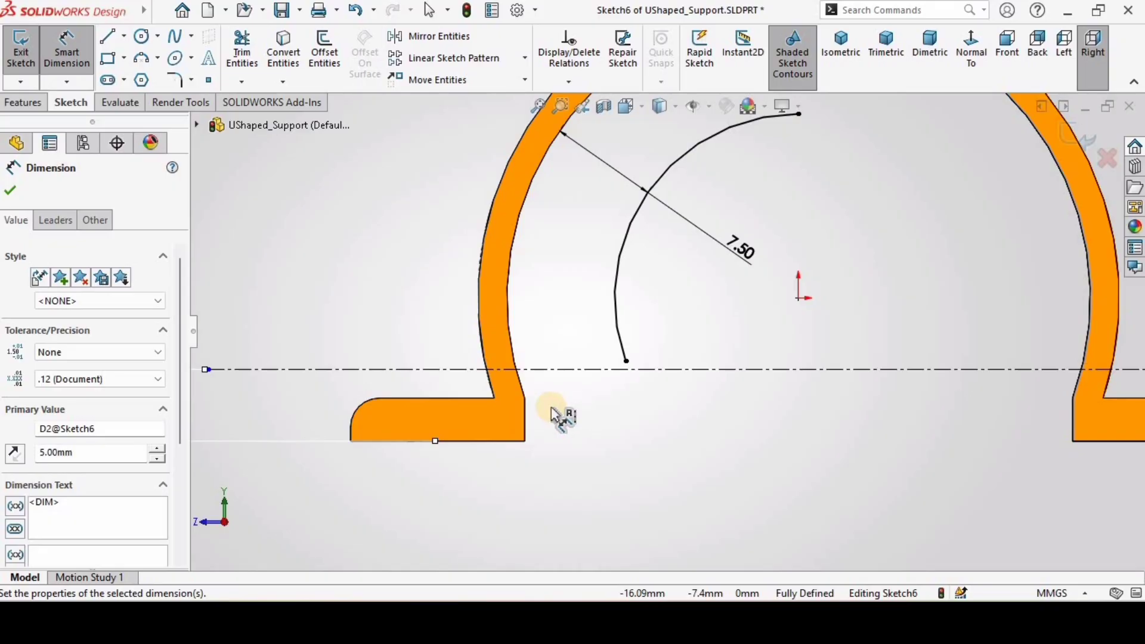
{"action": "key", "text": "Escape"}
Extend the lower end of the offset inner arc to the horizontal centerline.
{"action": "left_click", "coordinate": [241, 82]}
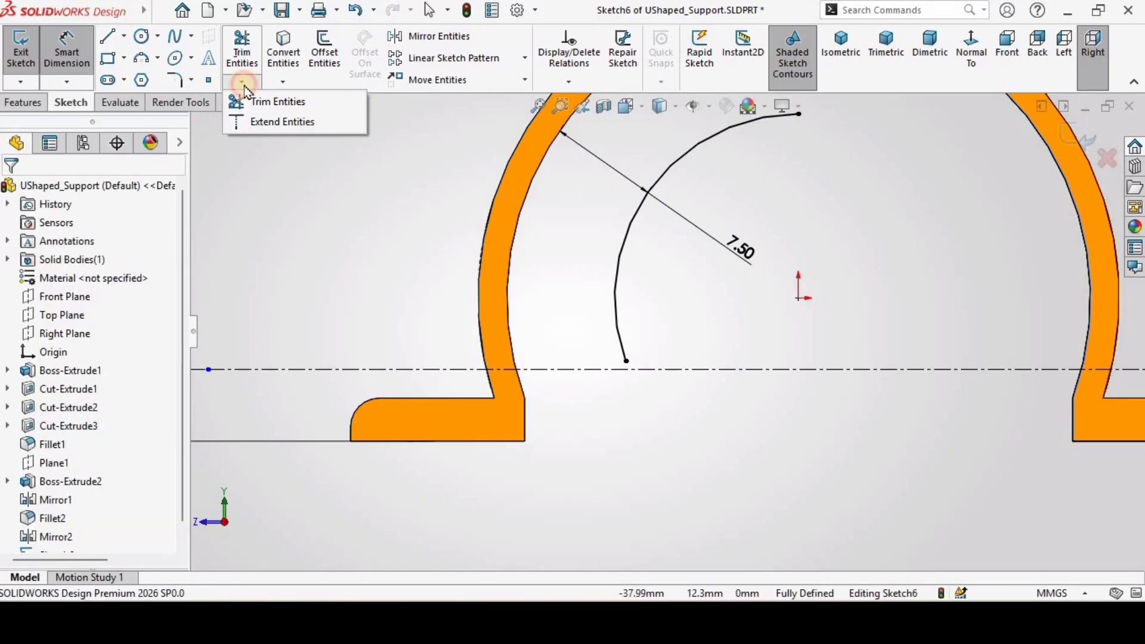
{"action": "left_click", "coordinate": [262, 123]}
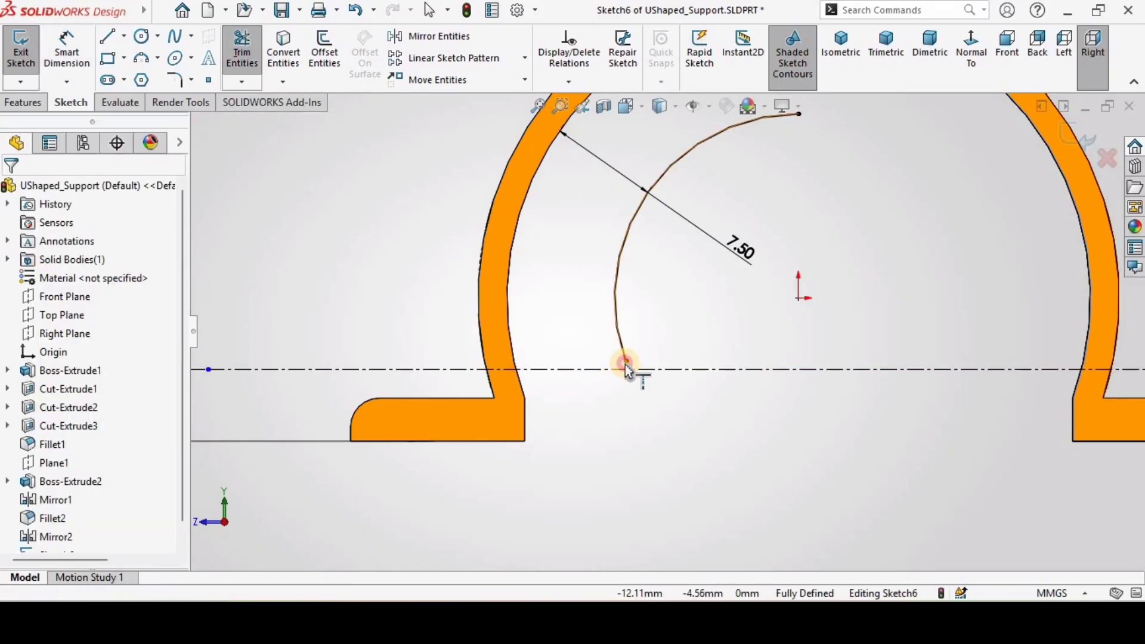
{"action": "left_click", "coordinate": [629, 378]}
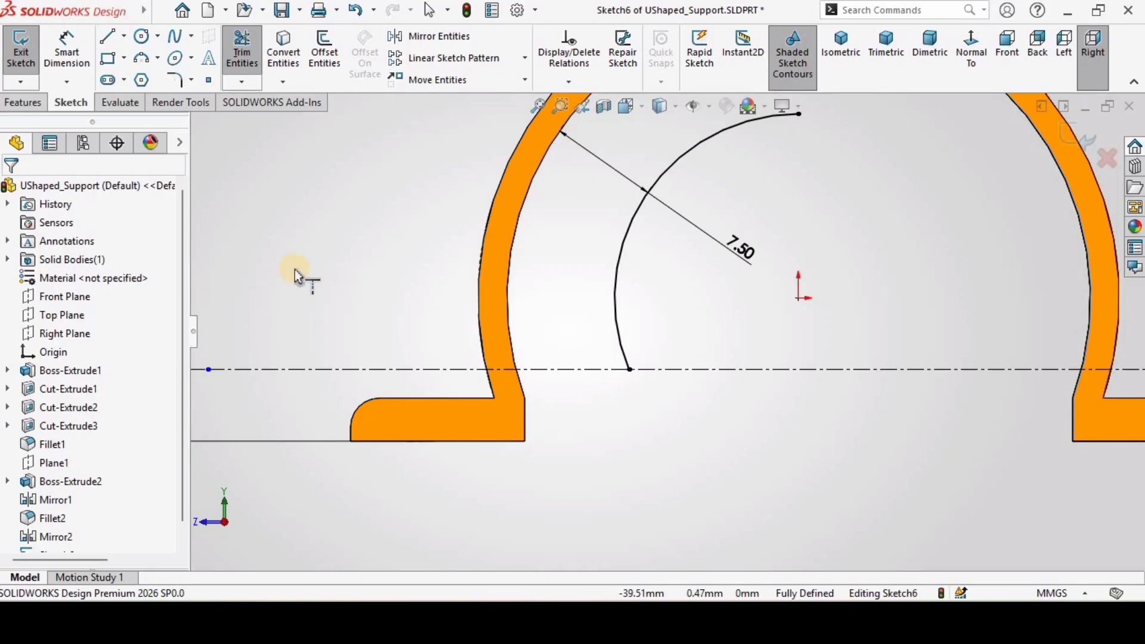
{"action": "scroll", "coordinate": [639, 373], "scroll_direction": "down", "scroll_amount": 2}
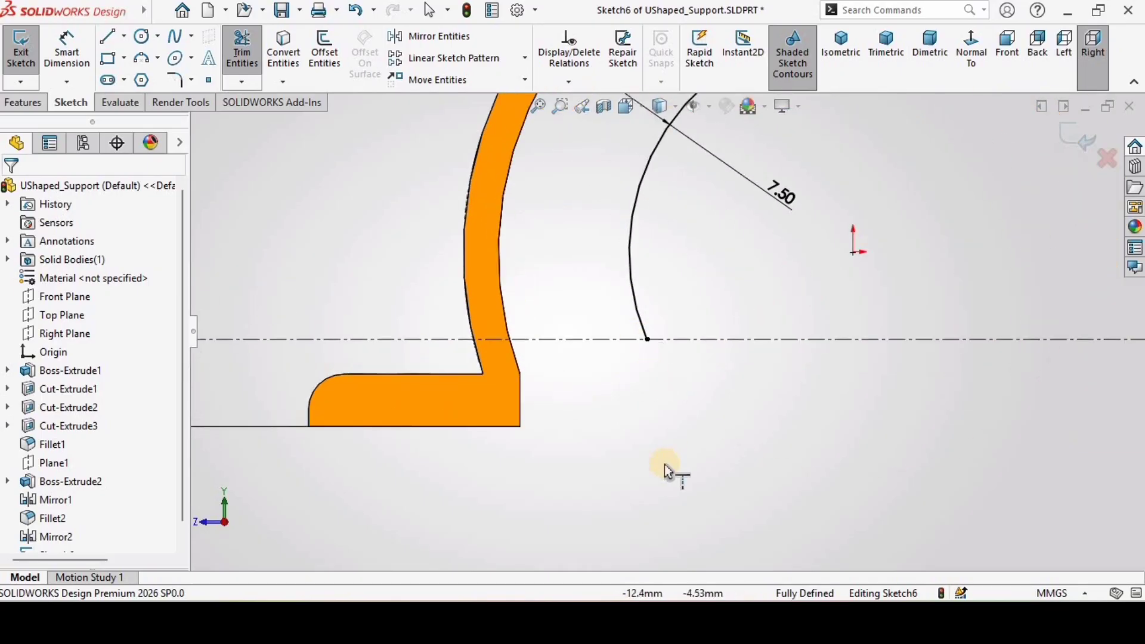
{"action": "key", "text": "Escape"}
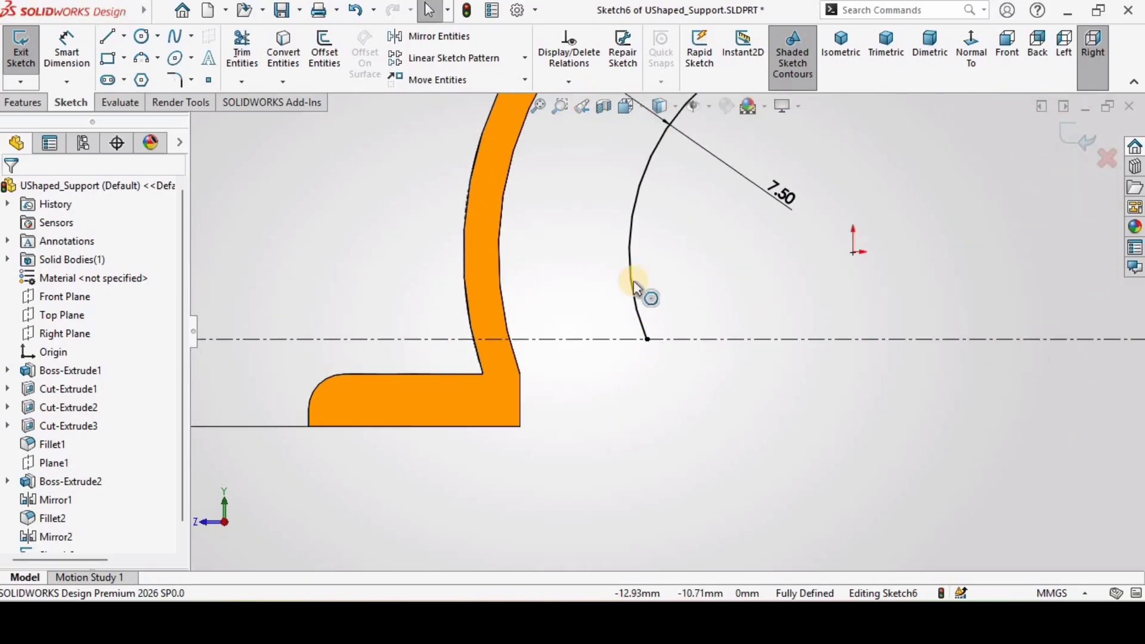
Draw a downward-bulging three-point arc of about 3.9 mm radius from the inner arc's lower end to the foot's upper inner corner.
{"action": "scroll", "coordinate": [608, 285], "scroll_direction": "up", "scroll_amount": 2}
{"action": "left_click", "coordinate": [157, 58]}
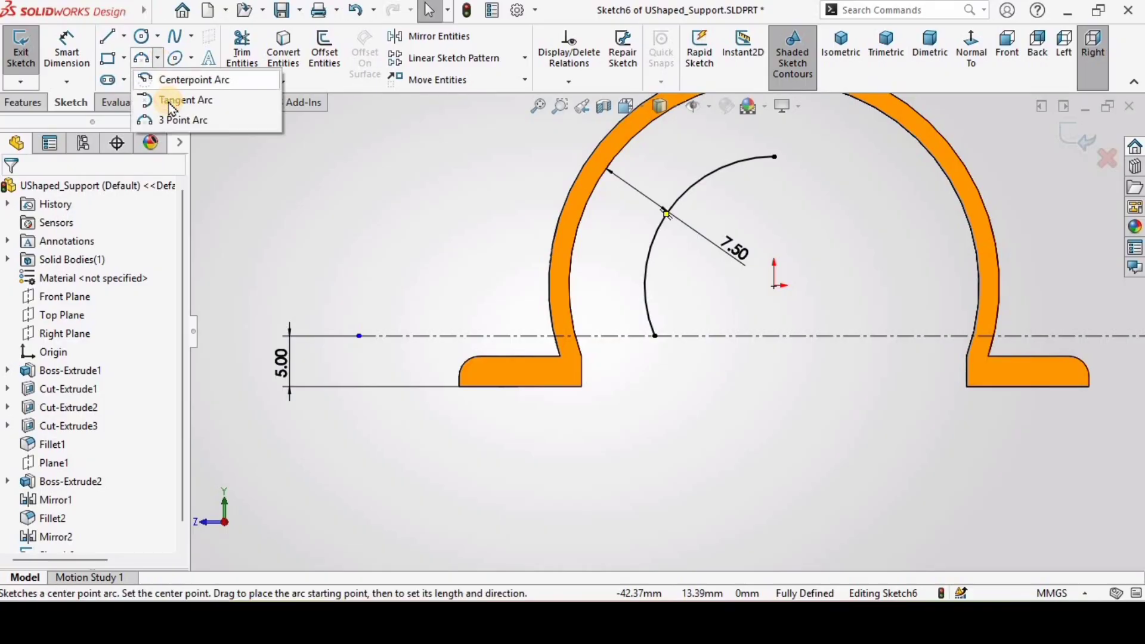
{"action": "left_click", "coordinate": [197, 123]}
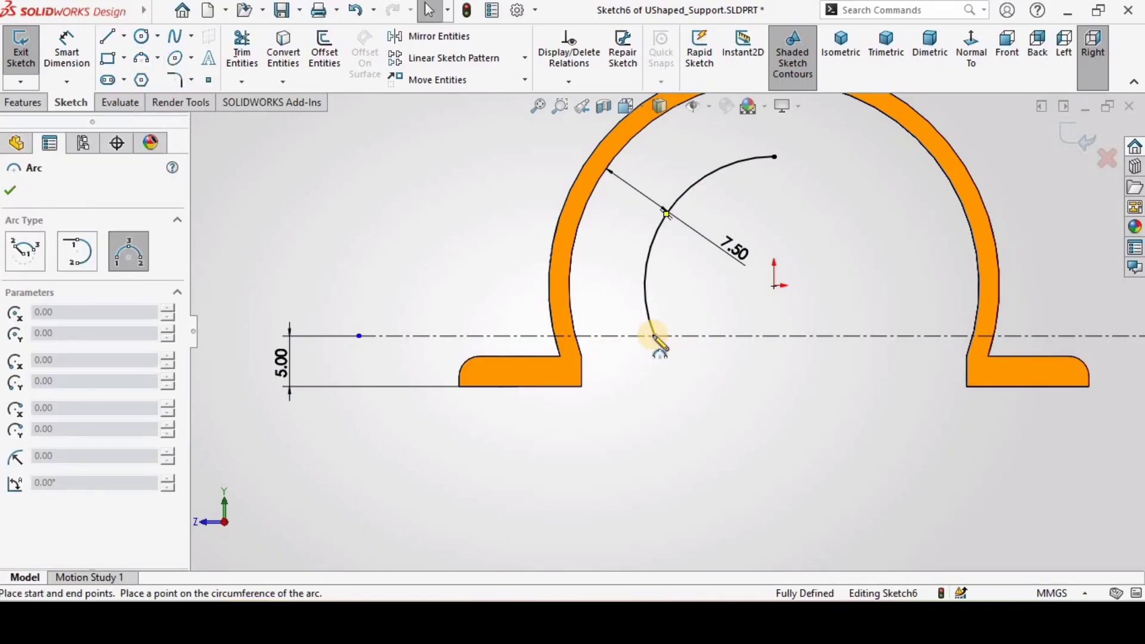
{"action": "left_click", "coordinate": [656, 336]}
{"action": "left_click", "coordinate": [582, 357]}
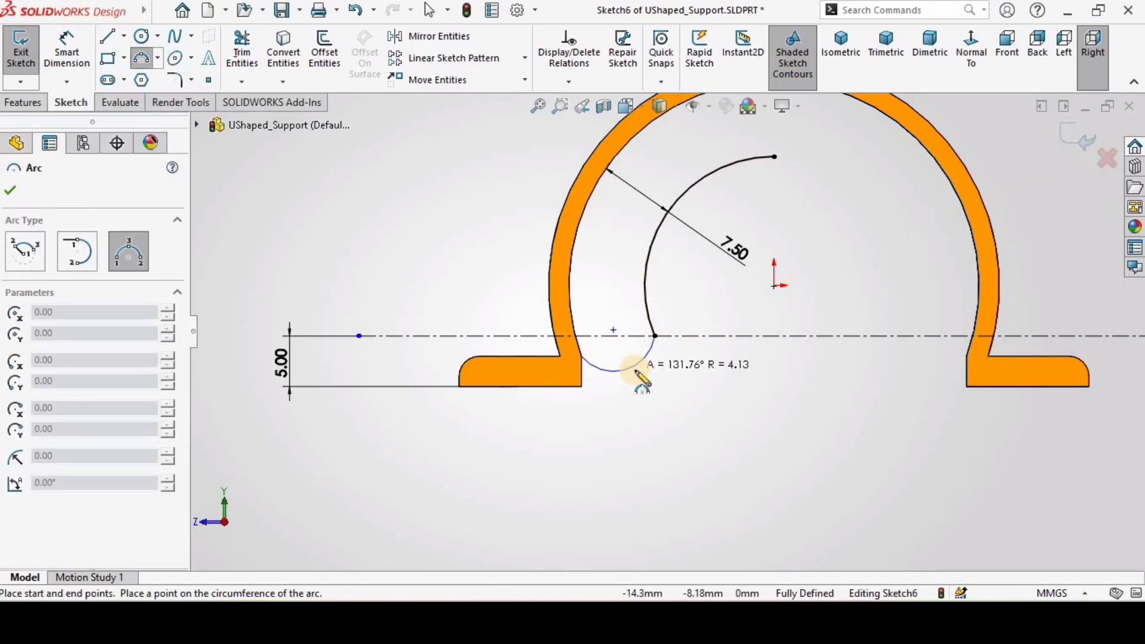
{"action": "left_click", "coordinate": [637, 373]}
{"action": "key", "text": "Escape"}
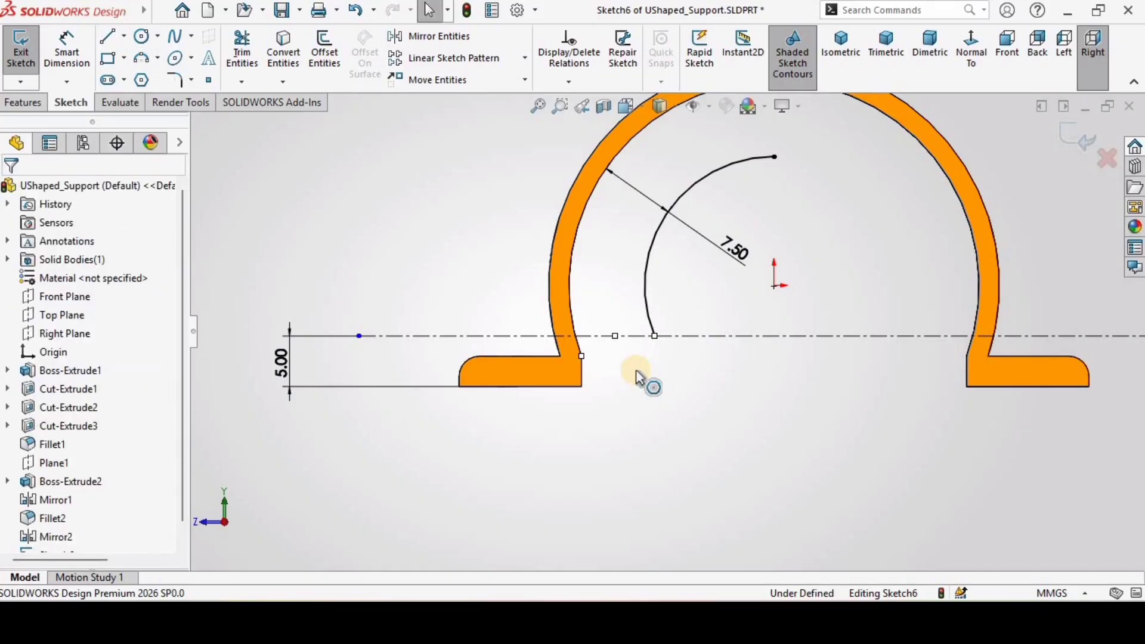
{"action": "left_click", "coordinate": [679, 490]}
Draw a vertical centerline about 20 mm long straight down from the origin.
{"action": "scroll", "coordinate": [681, 371], "scroll_direction": "up", "scroll_amount": 2}
{"action": "scroll", "coordinate": [681, 371], "scroll_direction": "down", "scroll_amount": 3}
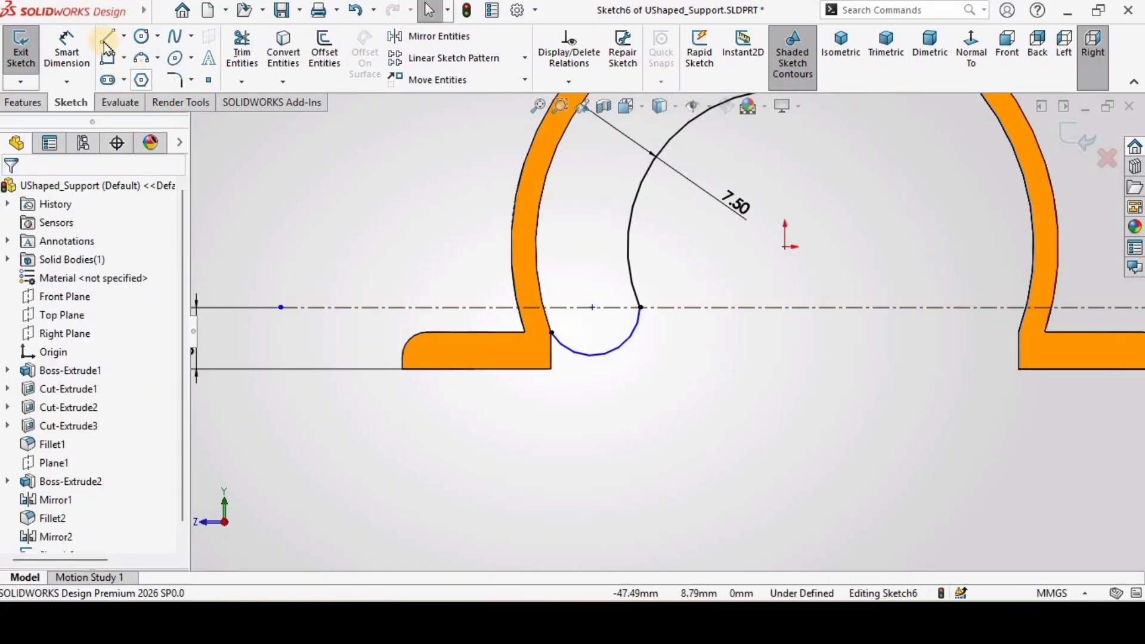
{"action": "left_click", "coordinate": [132, 37]}
{"action": "left_click", "coordinate": [124, 36]}
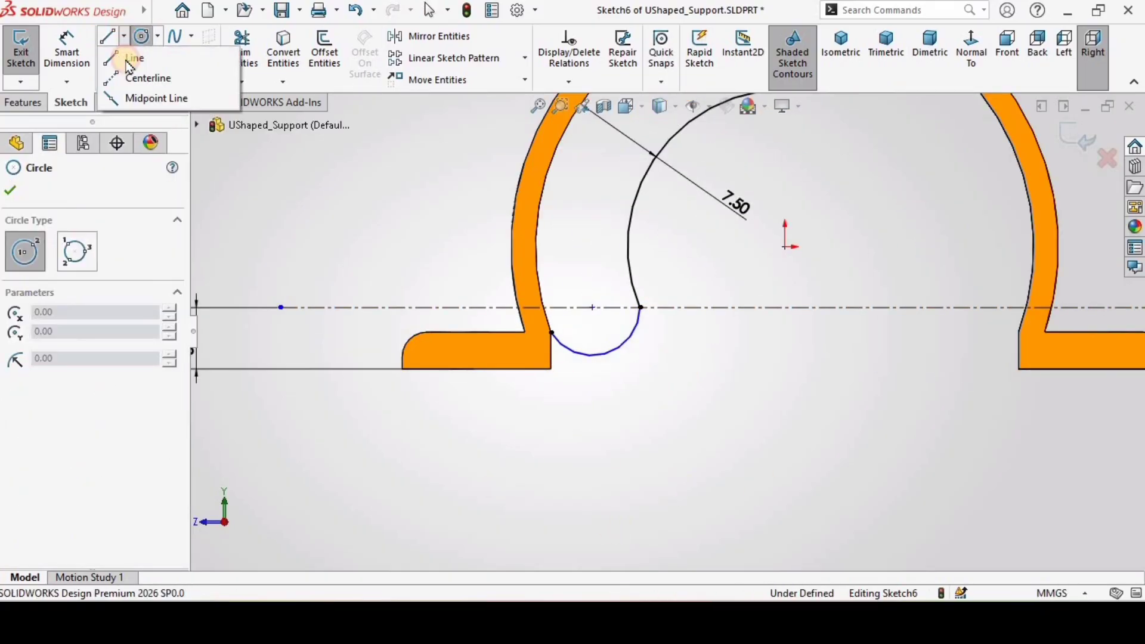
{"action": "left_click", "coordinate": [135, 78]}
{"action": "left_click", "coordinate": [786, 247]}
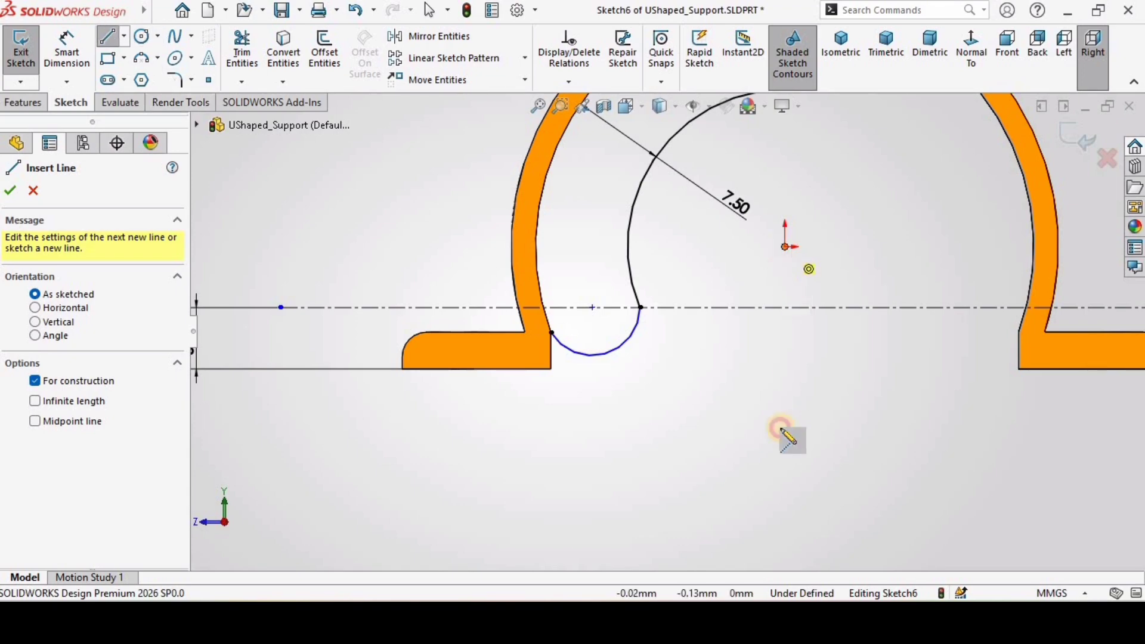
{"action": "left_click", "coordinate": [785, 493]}
{"action": "key", "text": "Escape"}
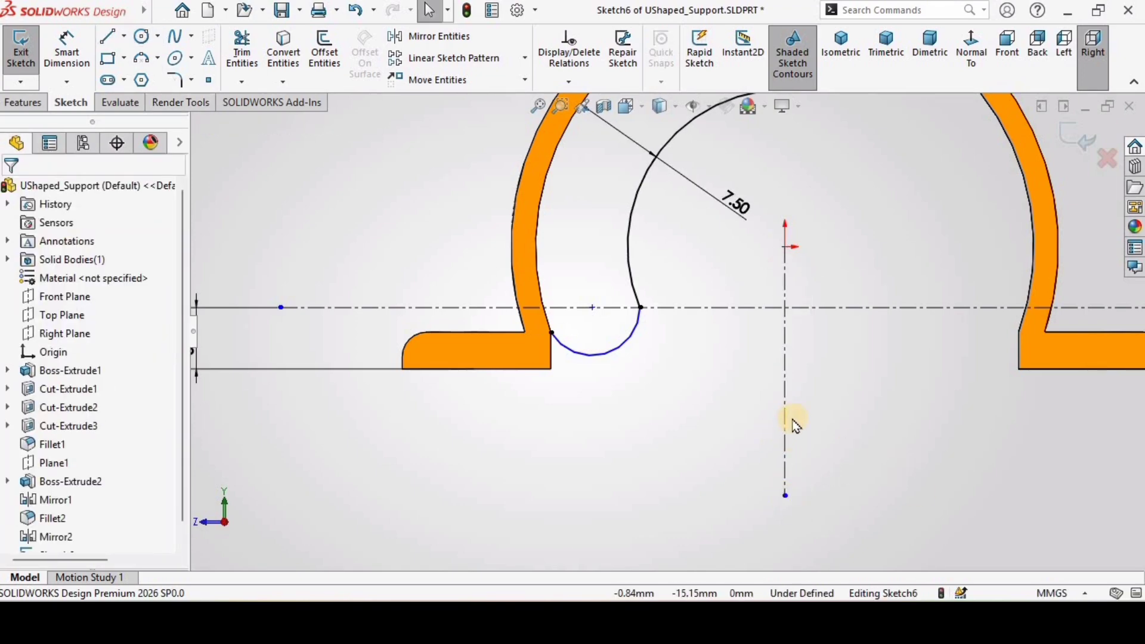
{"action": "left_click", "coordinate": [794, 442]}
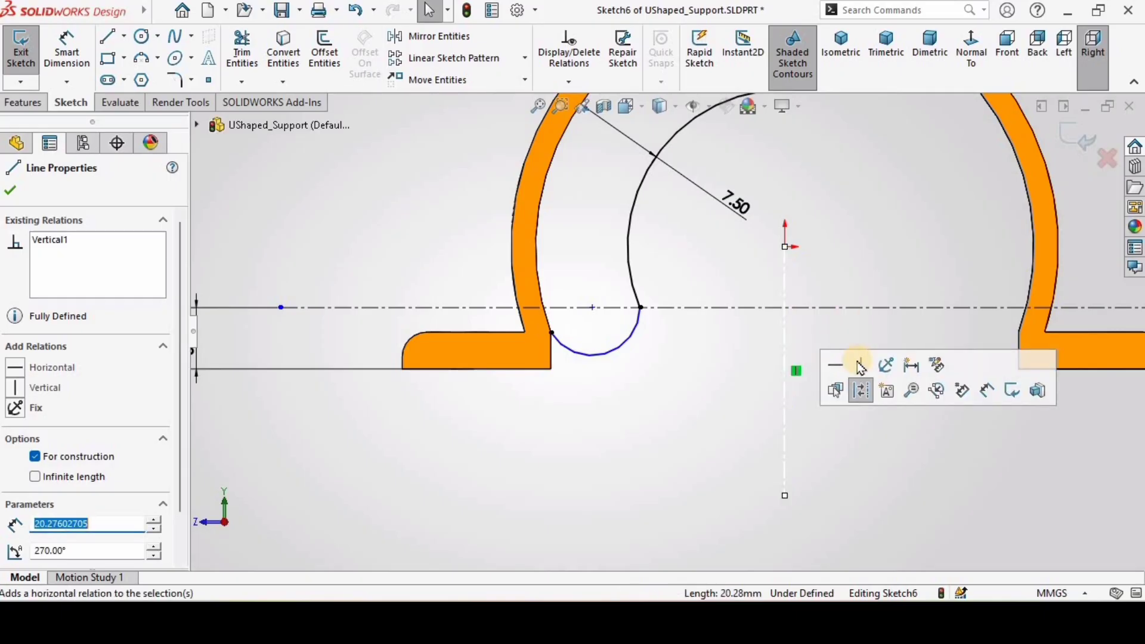
{"action": "key", "text": "Escape"}
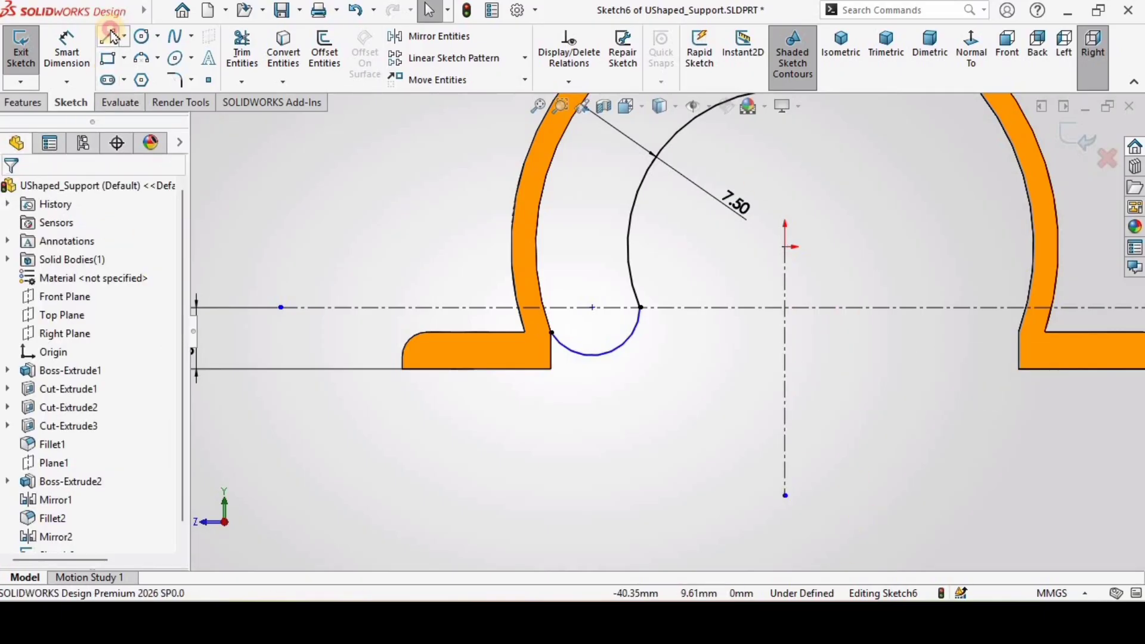
Draw lines from the small arc's end down the foot's inner edge and across to the vertical centerline, making the lower line horizontal.
{"action": "left_click", "coordinate": [551, 369]}
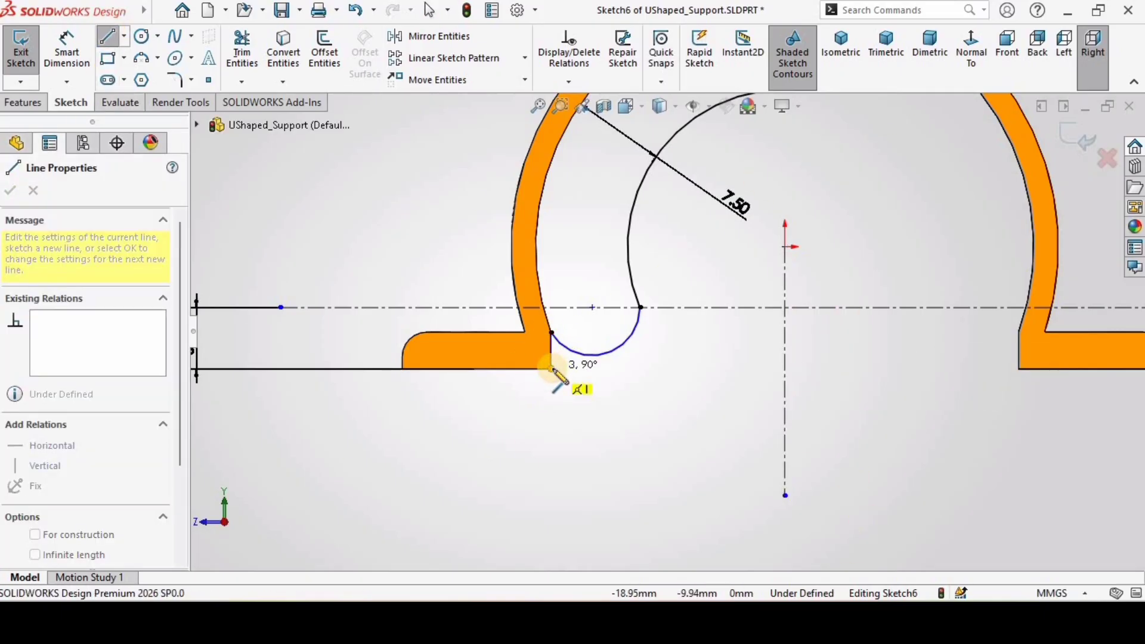
{"action": "left_click", "coordinate": [785, 370]}
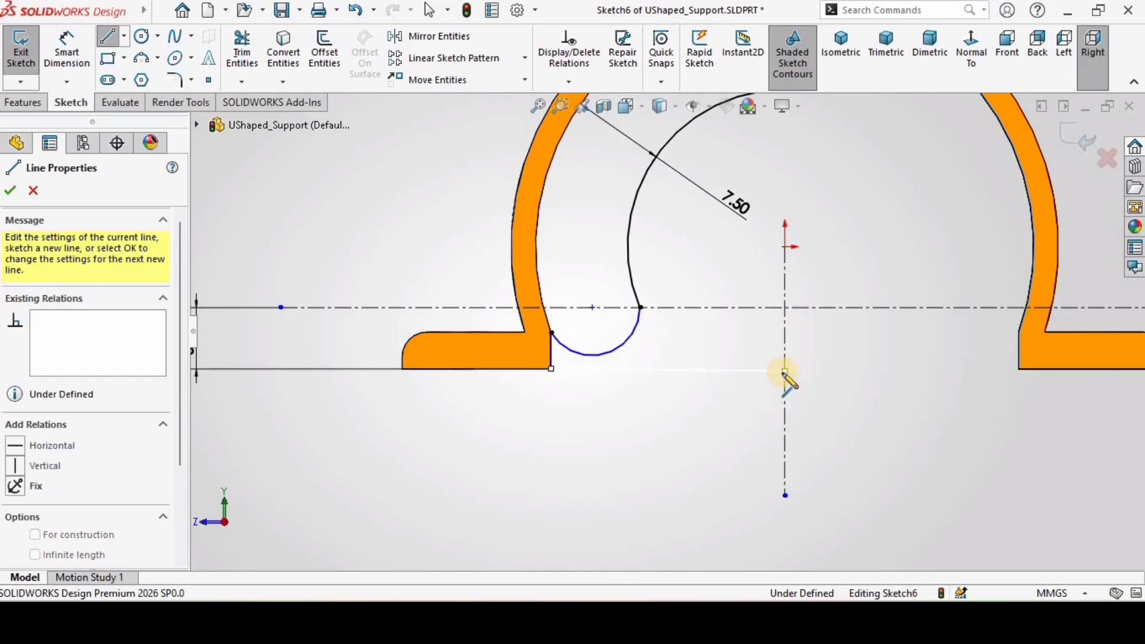
{"action": "key", "text": "Escape"}
{"action": "left_click", "coordinate": [734, 371]}
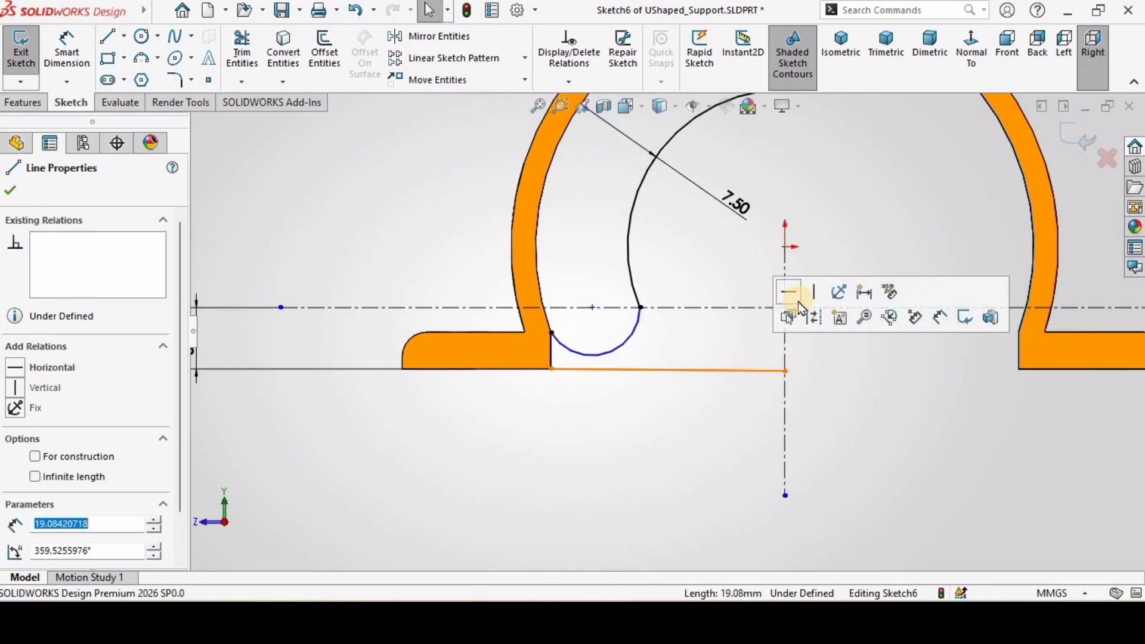
{"action": "left_click", "coordinate": [789, 292]}
{"action": "left_click", "coordinate": [528, 426]}
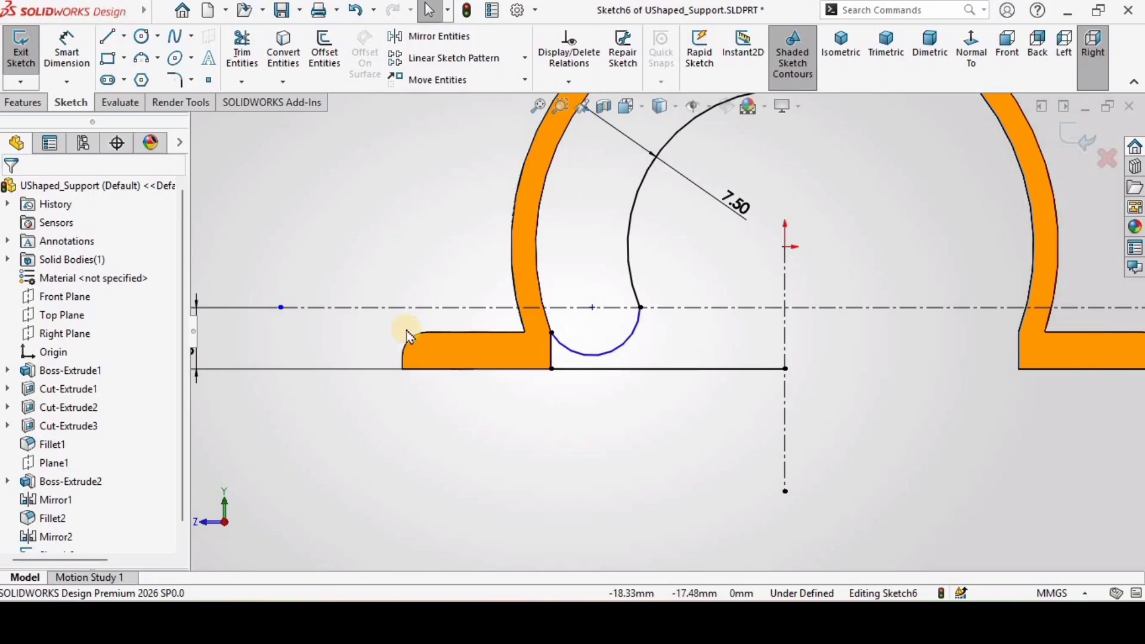
Dimension the small lower arc with a radius of 4 mm.
{"action": "left_click", "coordinate": [67, 53]}
{"action": "left_click", "coordinate": [603, 358]}
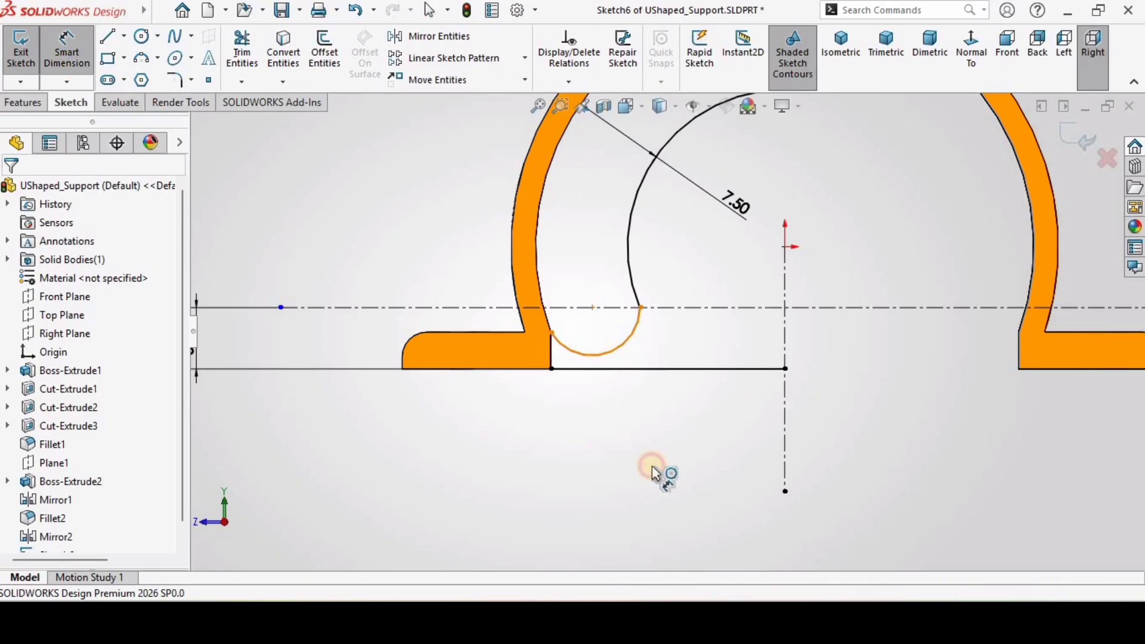
{"action": "left_click", "coordinate": [667, 456]}
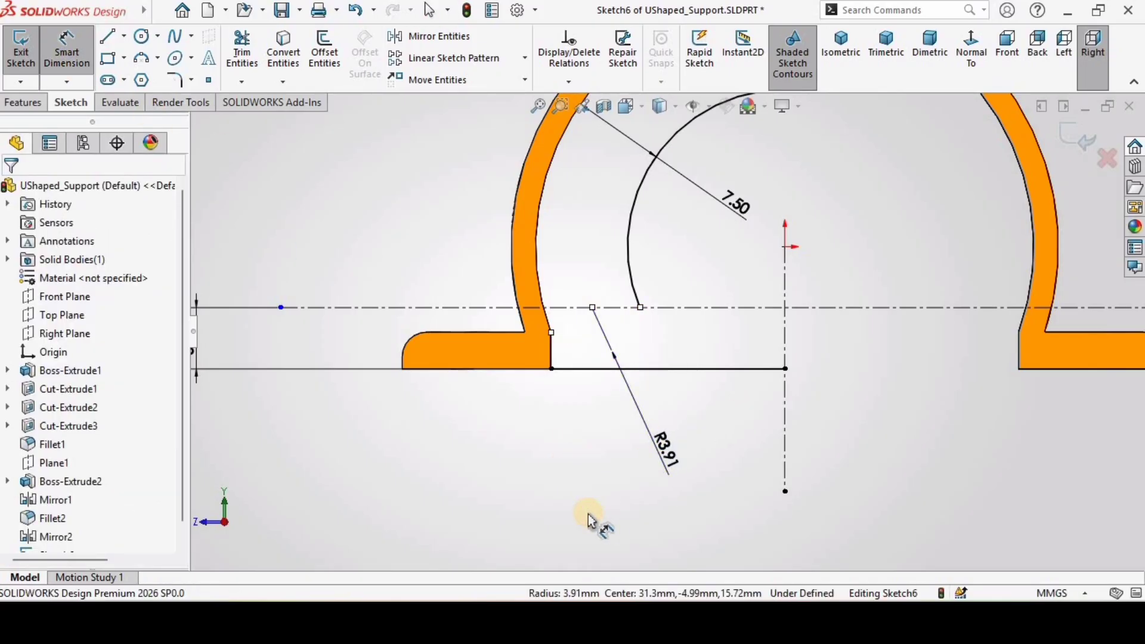
{"action": "key", "text": "Return"}
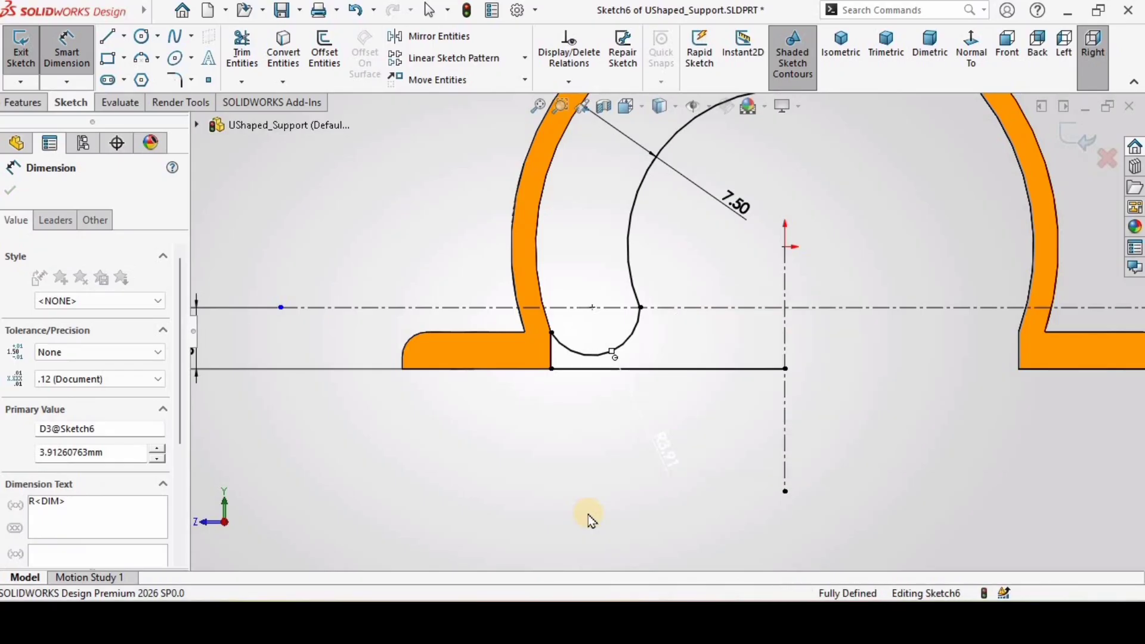
{"action": "left_click", "coordinate": [655, 461]}
Mirror the half profile's two arcs and two lines about the vertical centerline, keeping the originals.
{"action": "scroll", "coordinate": [642, 364], "scroll_direction": "up", "scroll_amount": 2}
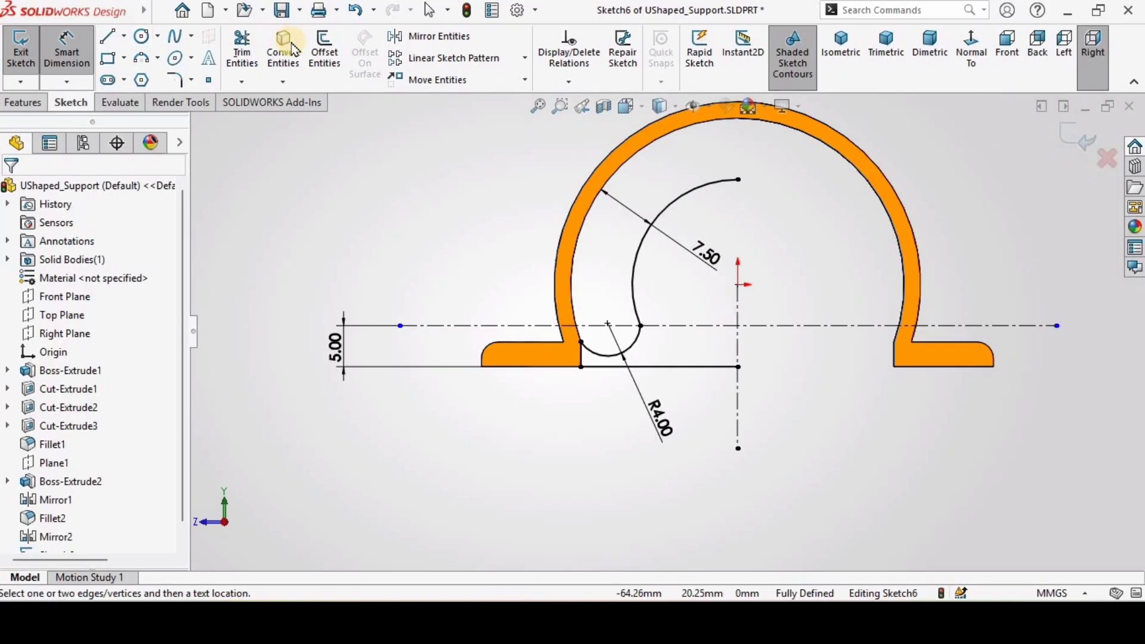
{"action": "left_click", "coordinate": [409, 39]}
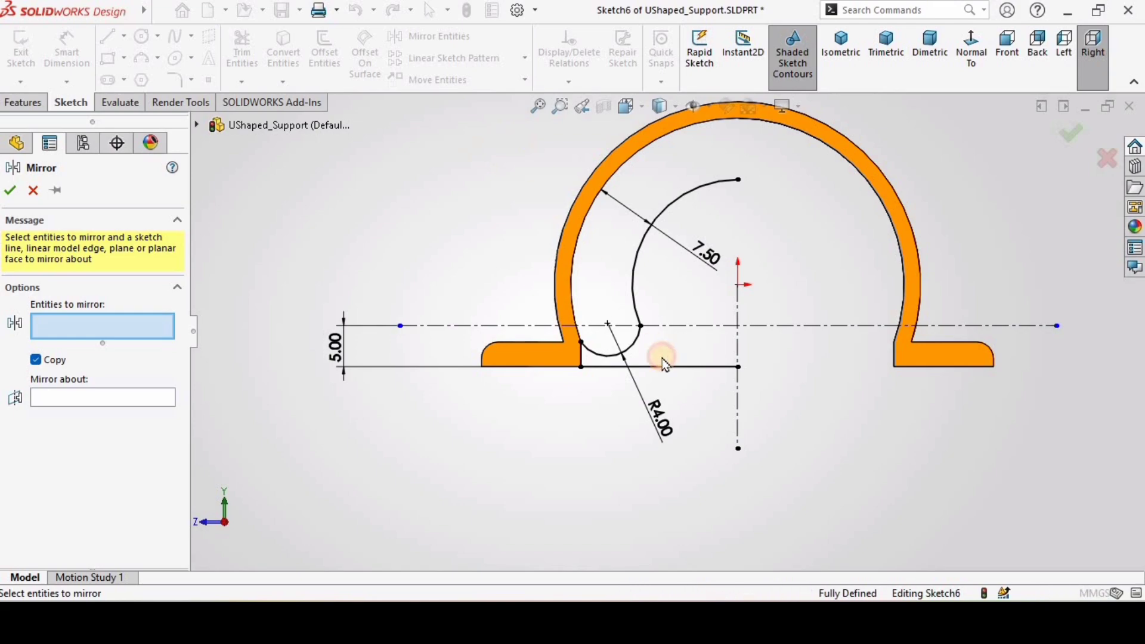
{"action": "left_click_drag", "start_coordinate": [517, 141], "coordinate": [772, 459]}
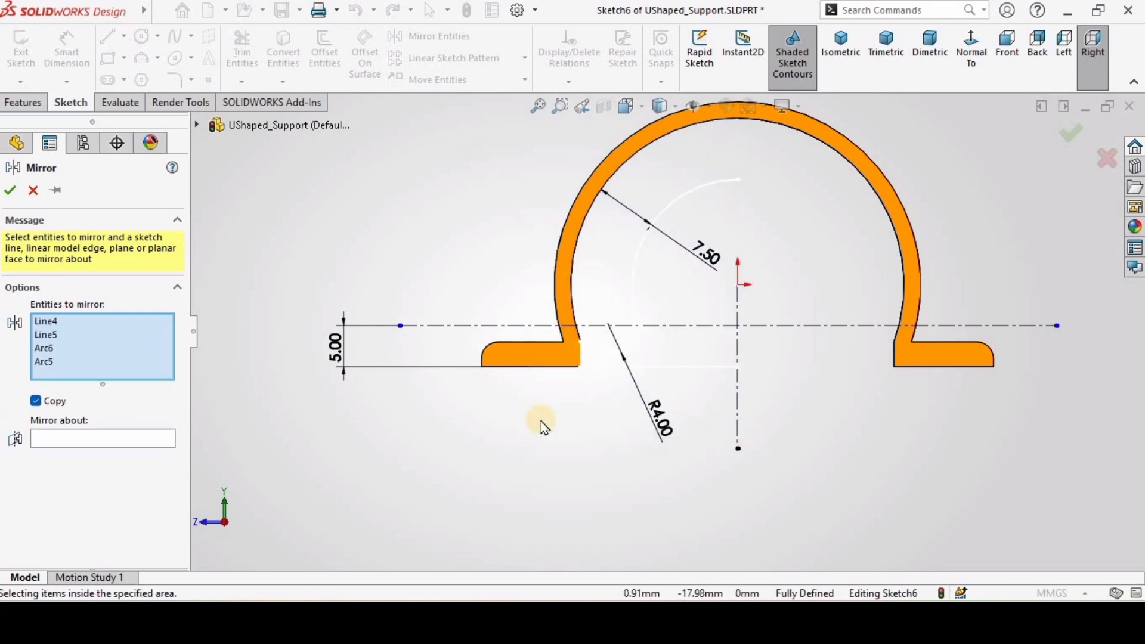
{"action": "left_click", "coordinate": [172, 446]}
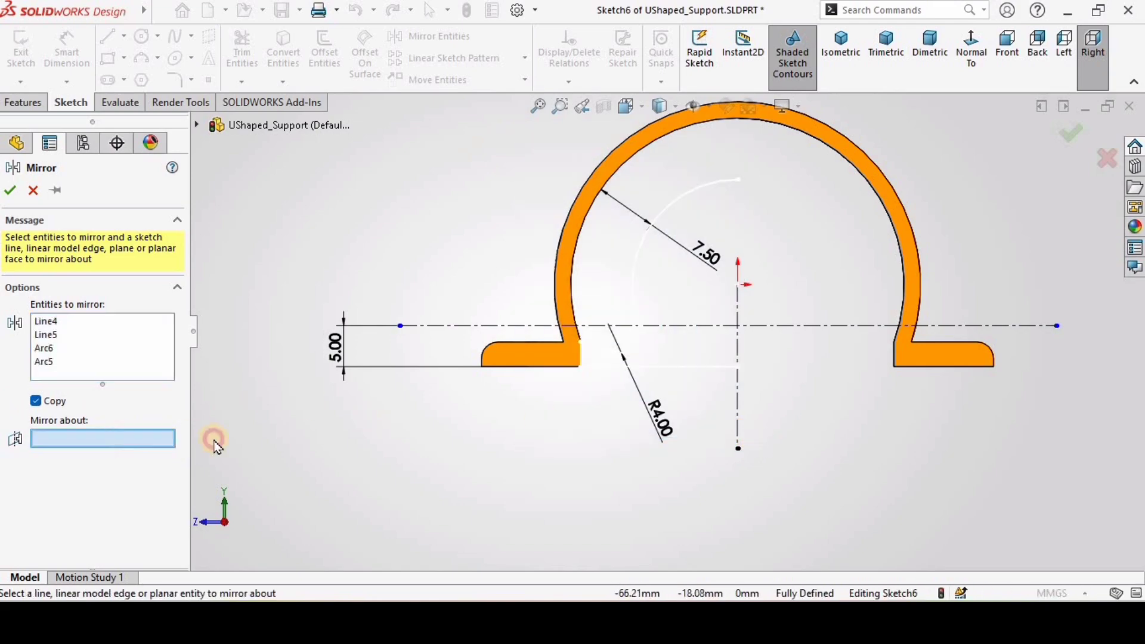
{"action": "left_click", "coordinate": [739, 305]}
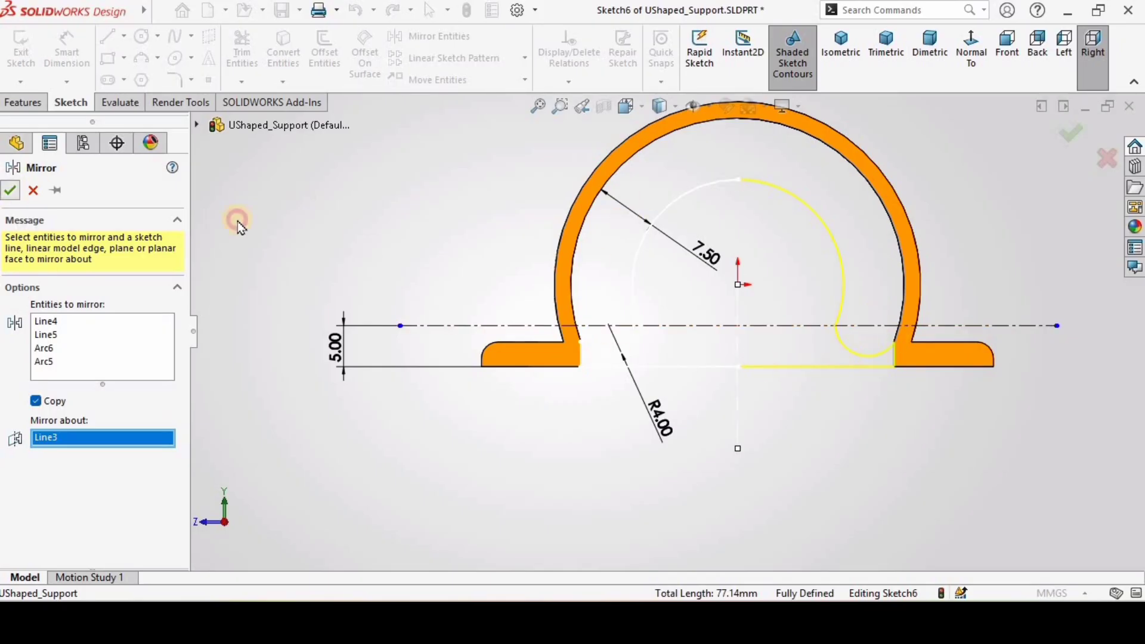
{"action": "left_click", "coordinate": [367, 235]}
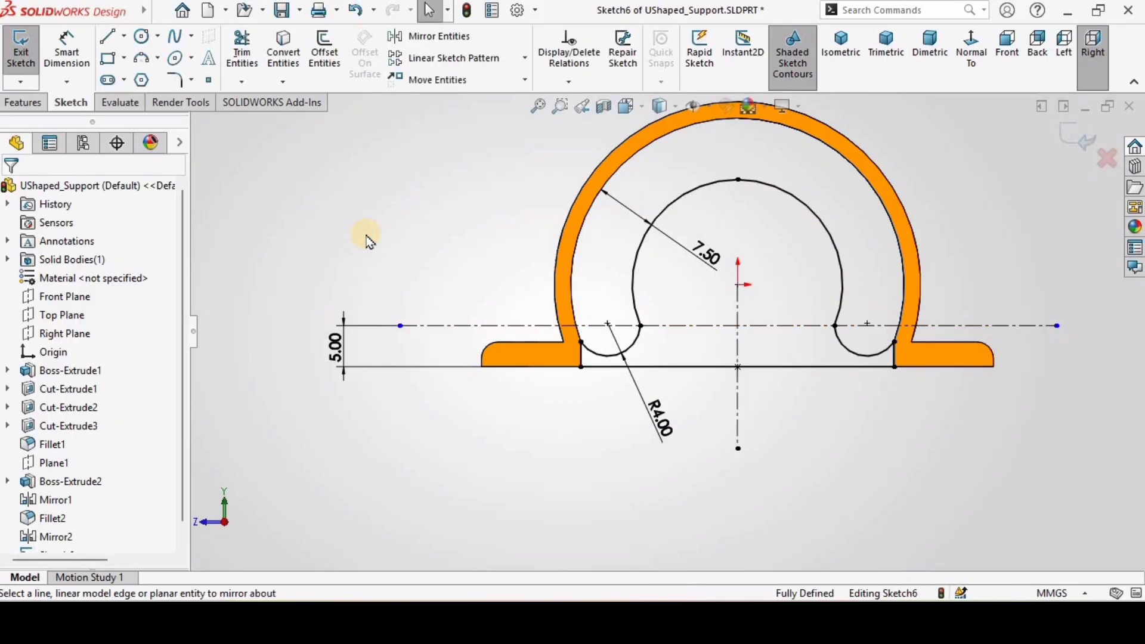
Draw a circle about 4.7 mm in diameter centered on the vertical centerline slightly below the origin.
{"action": "scroll", "coordinate": [672, 332], "scroll_direction": "down", "scroll_amount": 5}
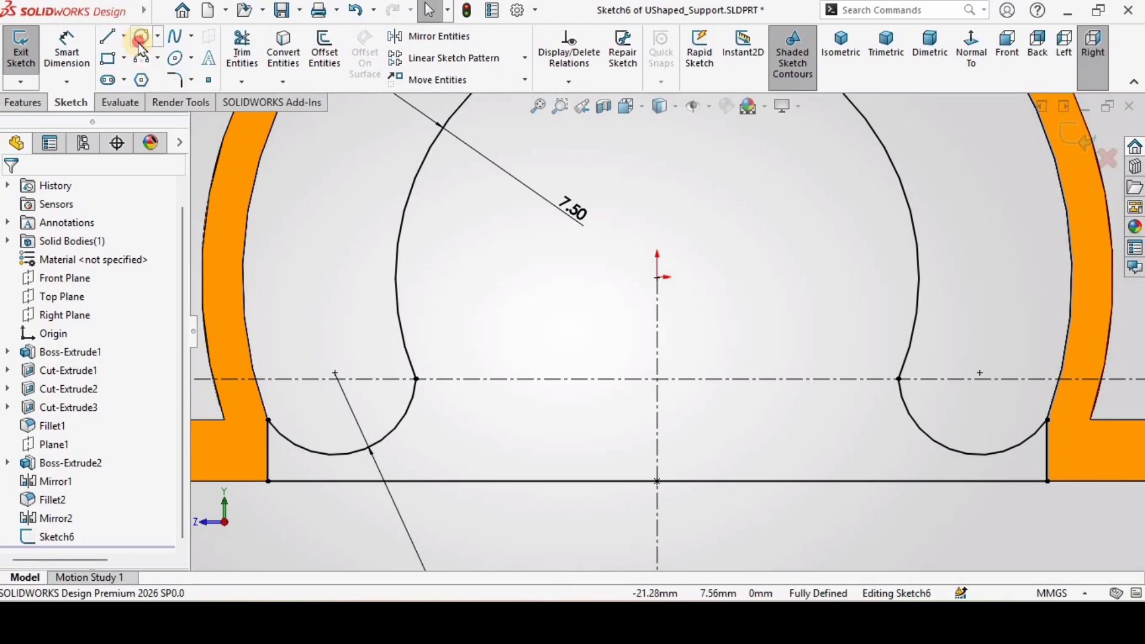
{"action": "left_click", "coordinate": [141, 39]}
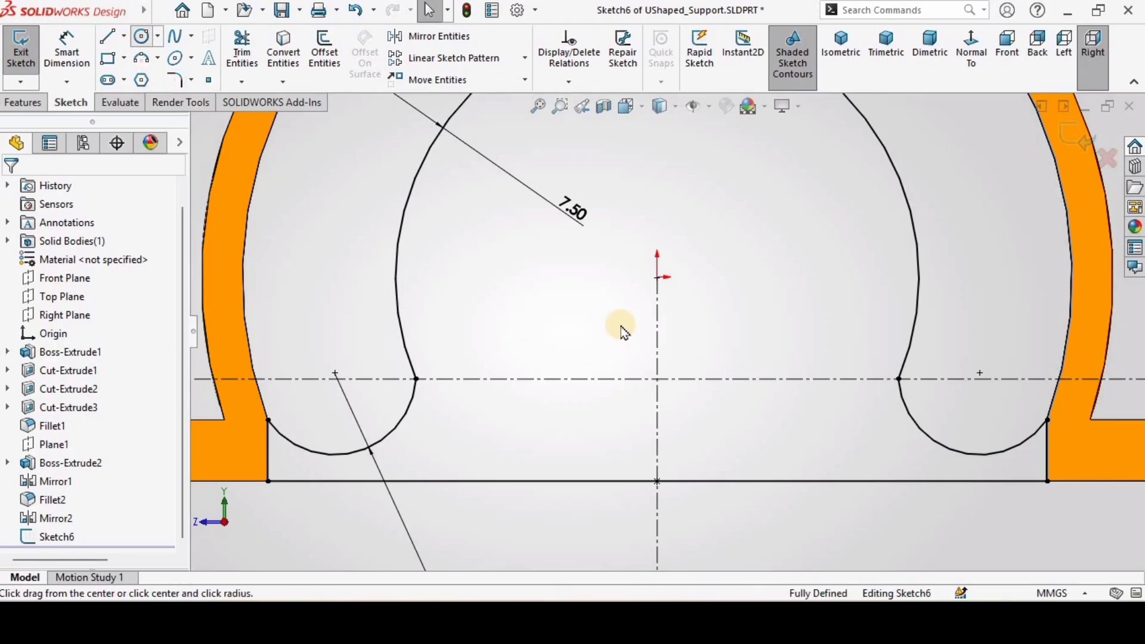
{"action": "left_click", "coordinate": [660, 312]}
{"action": "left_click", "coordinate": [698, 287]}
{"action": "key", "text": "Escape"}
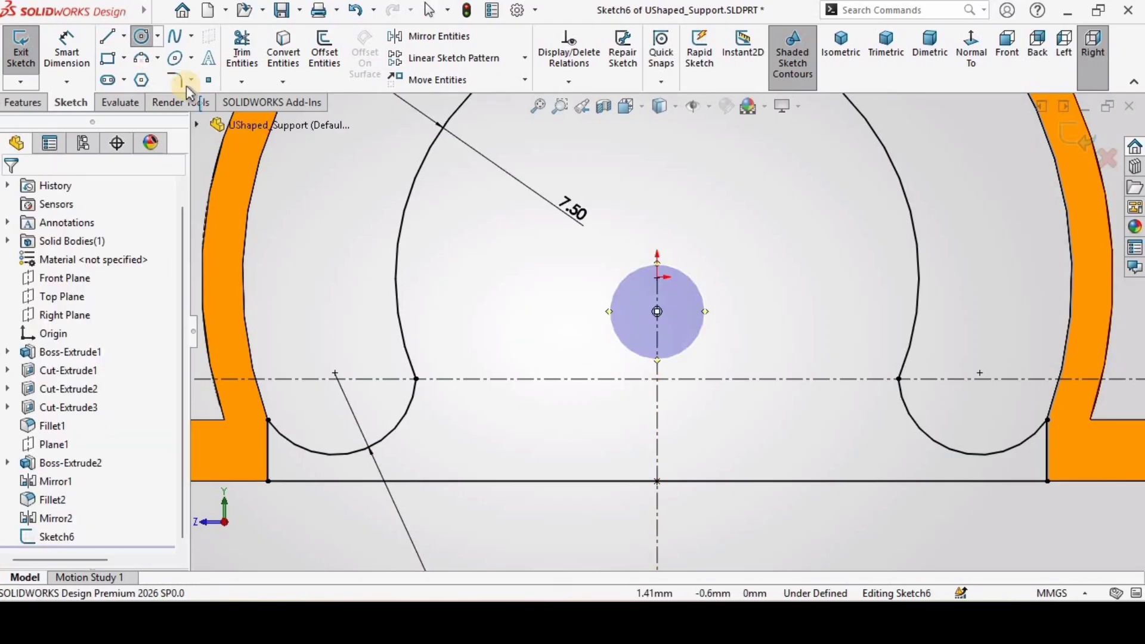
Dimension the circle with a diameter of 6.13 mm.
{"action": "left_click", "coordinate": [65, 52]}
{"action": "left_click", "coordinate": [695, 333]}
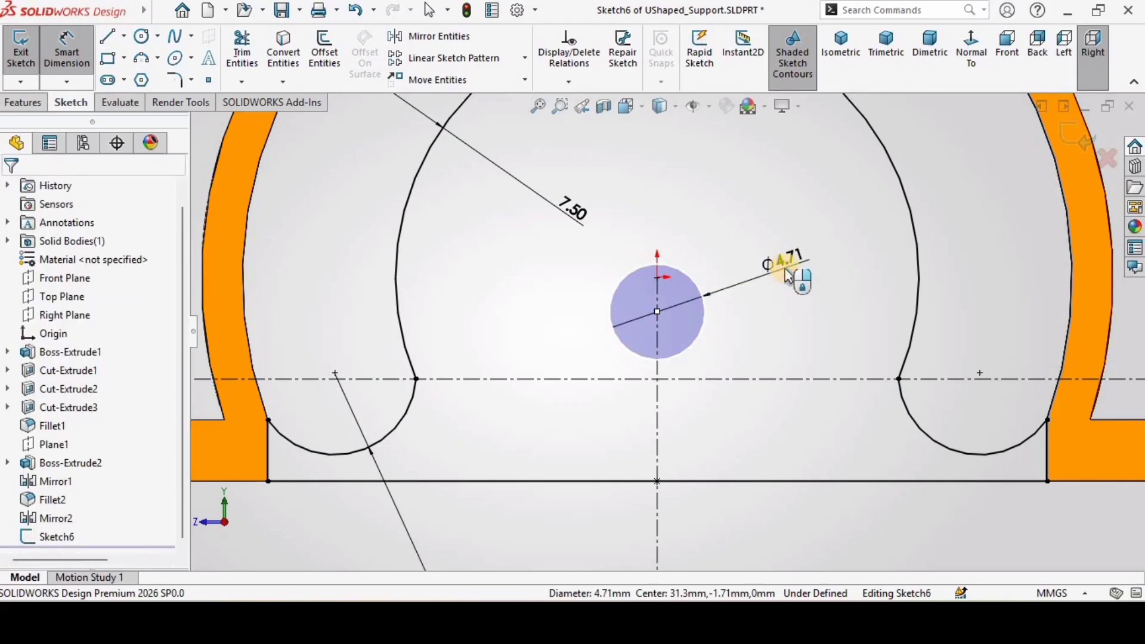
{"action": "left_click", "coordinate": [787, 275]}
{"action": "type", "text": "6.13"}
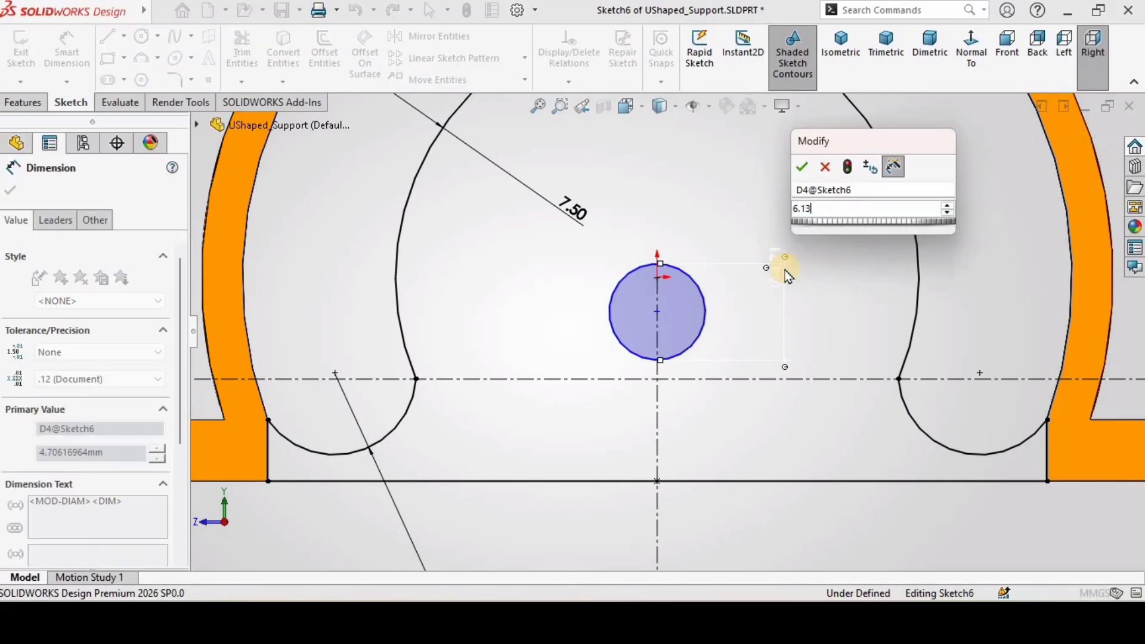
{"action": "key", "text": "Return"}
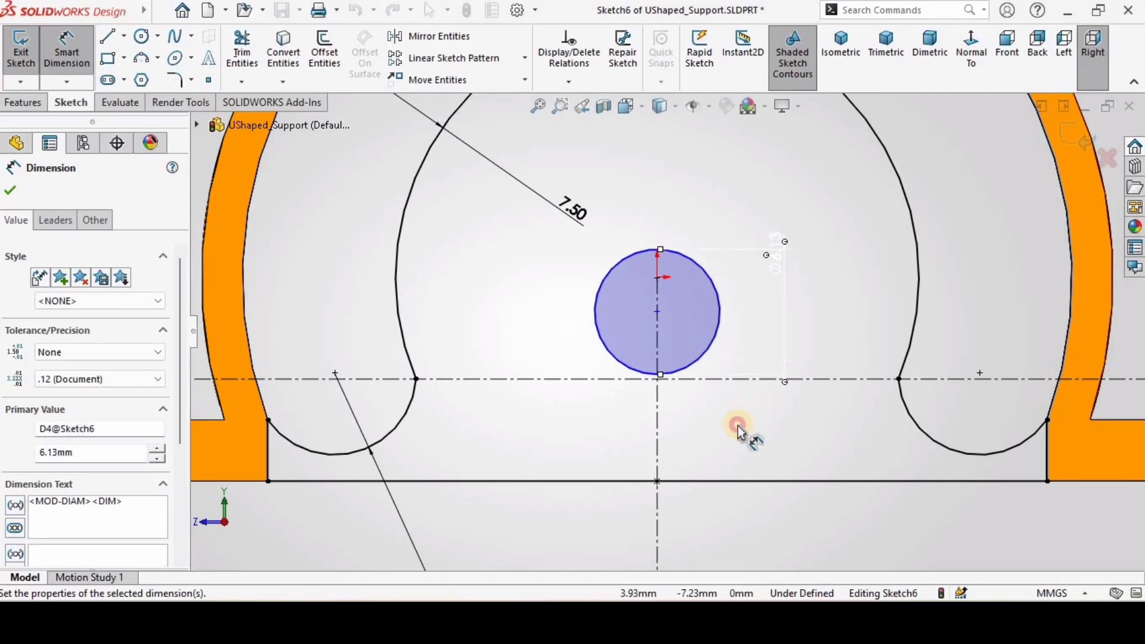
Dimension the vertical distance between the circle's center and the origin as 0.31 mm.
{"action": "scroll", "coordinate": [667, 304], "scroll_direction": "down", "scroll_amount": 3}
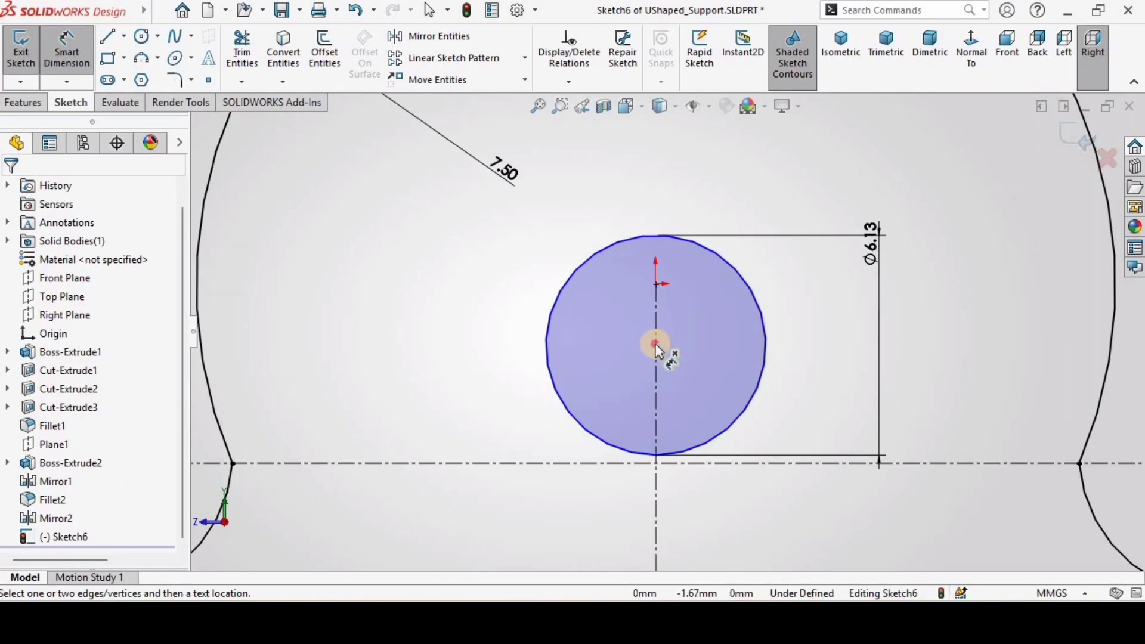
{"action": "left_click", "coordinate": [656, 345]}
{"action": "left_click", "coordinate": [656, 284]}
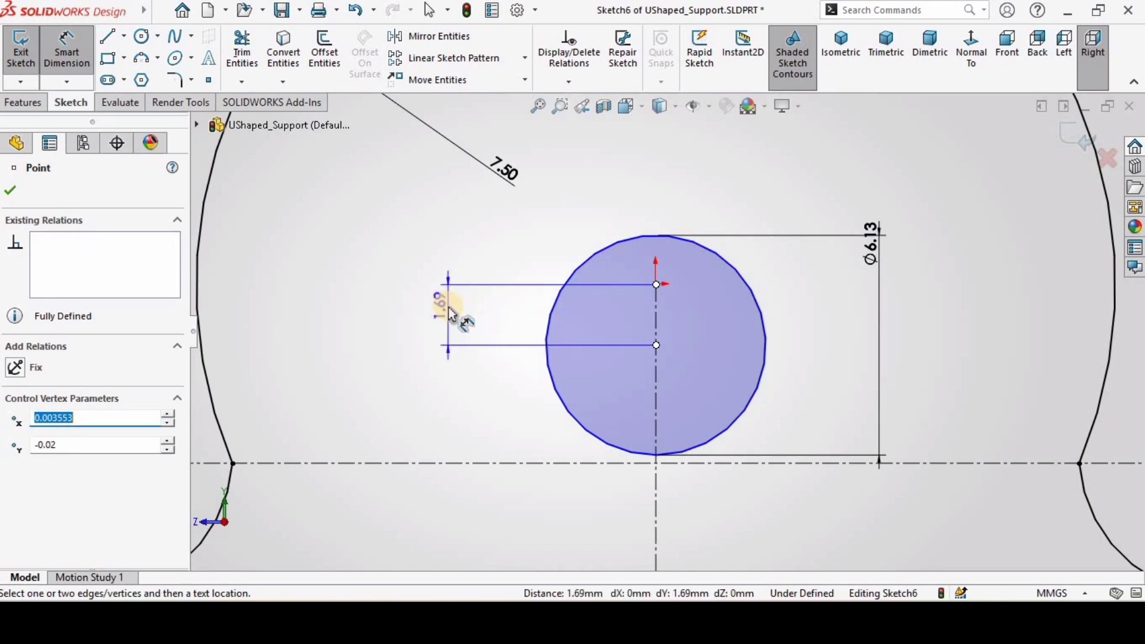
{"action": "left_click", "coordinate": [449, 307]}
{"action": "type", "text": ".31"}
{"action": "key", "text": "Return"}
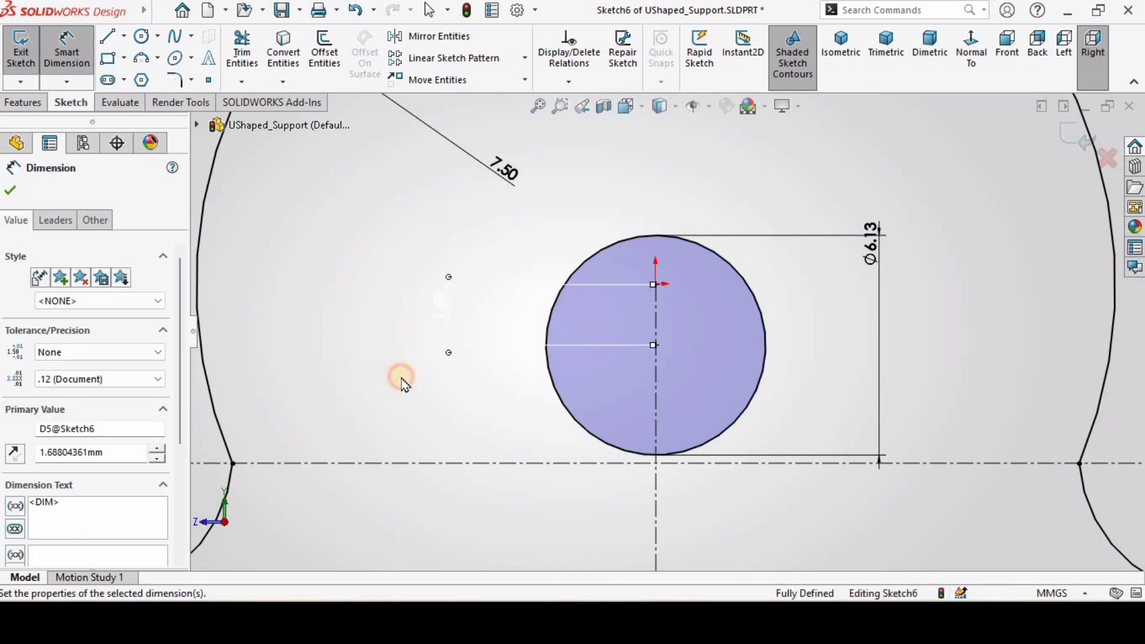
{"action": "key", "text": "Escape"}
{"action": "scroll", "coordinate": [545, 377], "scroll_direction": "down", "scroll_amount": 3}
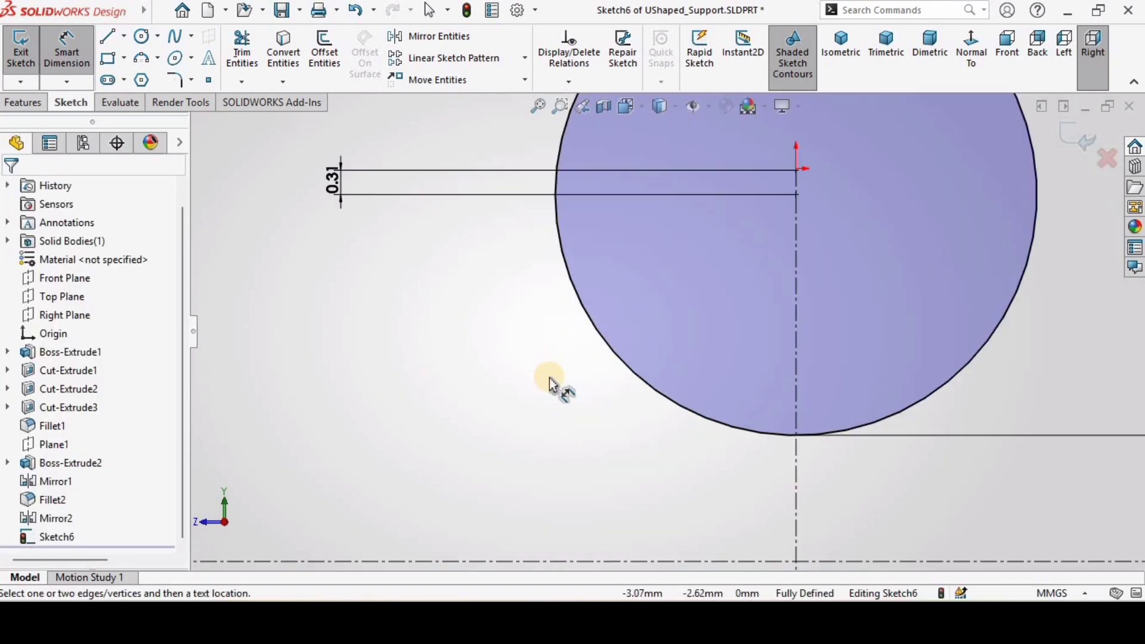
{"action": "key", "text": "Escape"}
Extend the original inner arc at the profile's apex to meet the mirrored arc and close the gap.
{"action": "scroll", "coordinate": [706, 193], "scroll_direction": "up", "scroll_amount": 6}
{"action": "scroll", "coordinate": [705, 193], "scroll_direction": "up", "scroll_amount": 3}
{"action": "scroll", "coordinate": [667, 273], "scroll_direction": "down", "scroll_amount": 8}
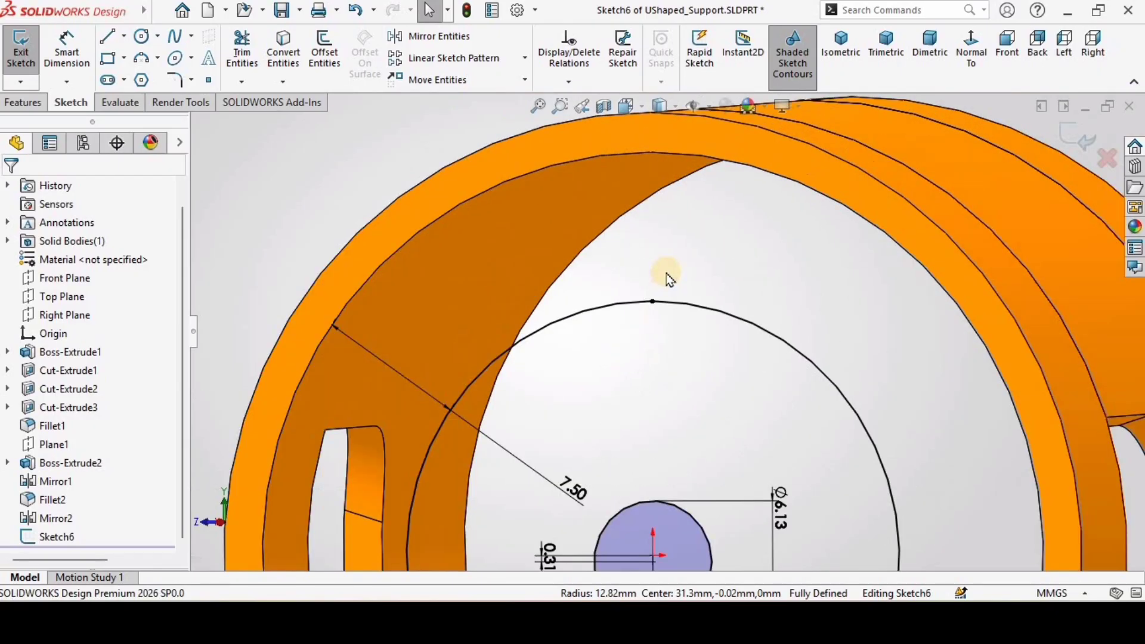
{"action": "scroll", "coordinate": [660, 263], "scroll_direction": "down", "scroll_amount": 6}
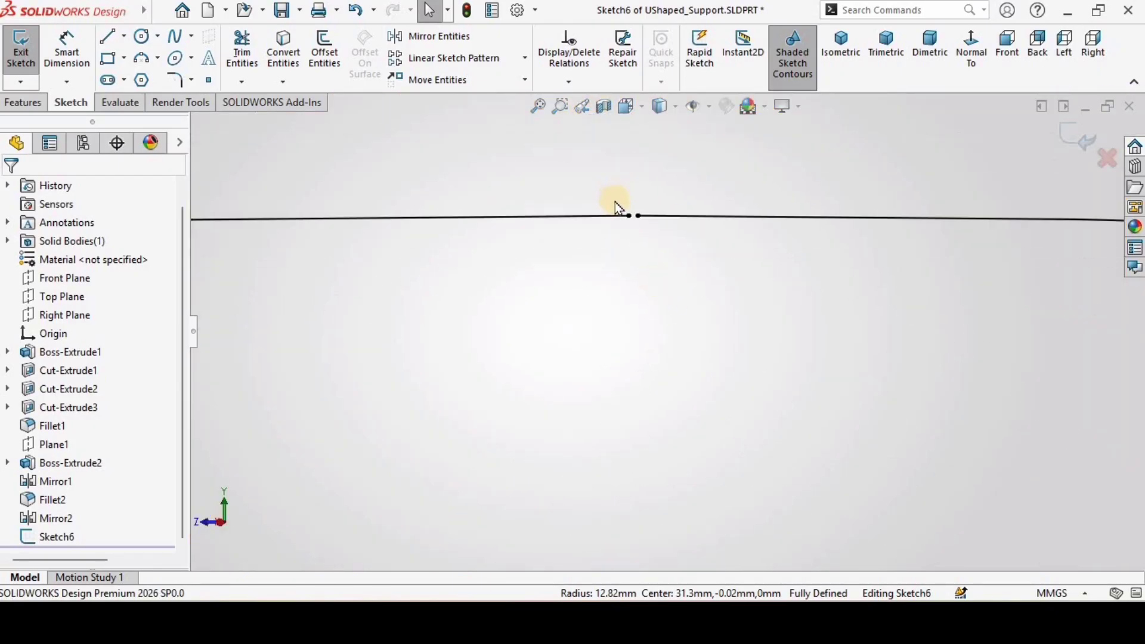
{"action": "scroll", "coordinate": [708, 290], "scroll_direction": "down", "scroll_amount": 4}
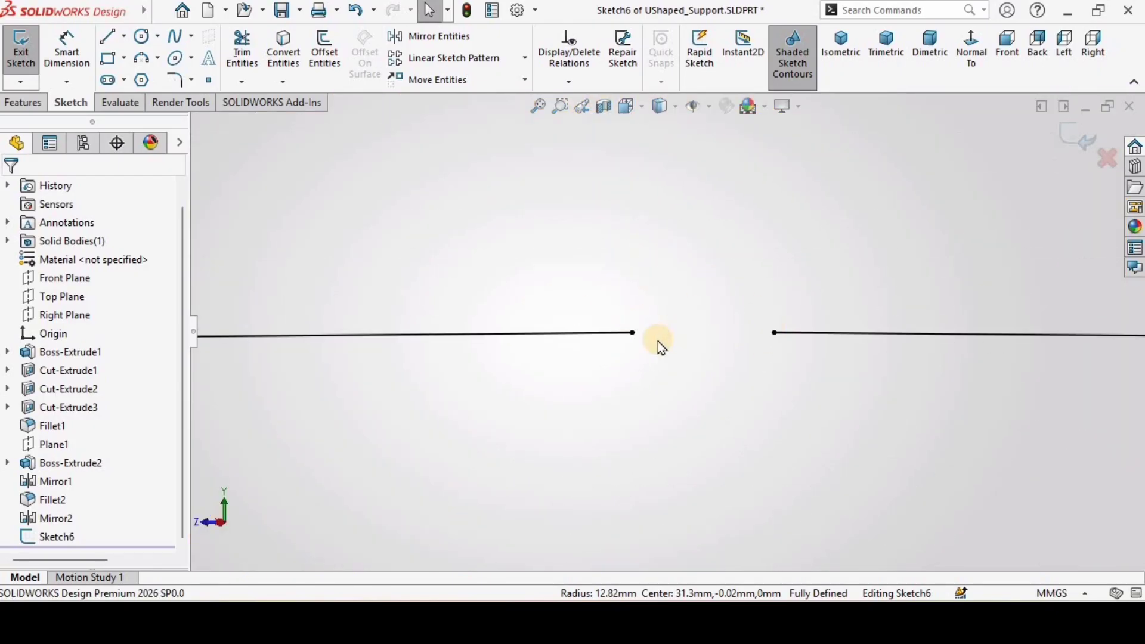
{"action": "left_click", "coordinate": [241, 82]}
{"action": "left_click", "coordinate": [278, 123]}
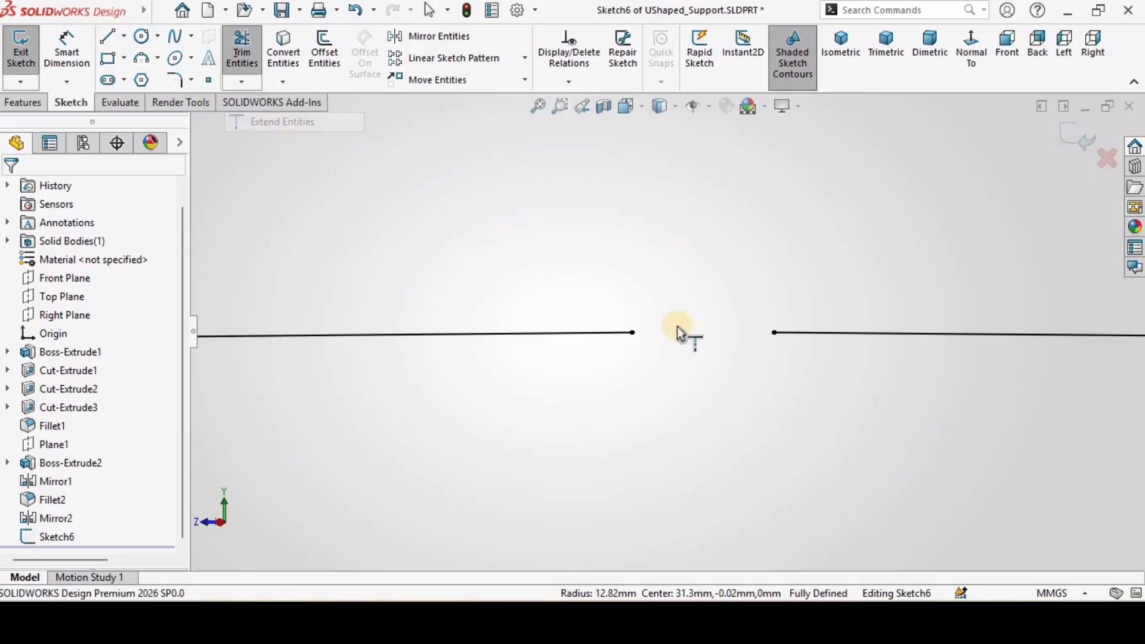
{"action": "left_click", "coordinate": [632, 335]}
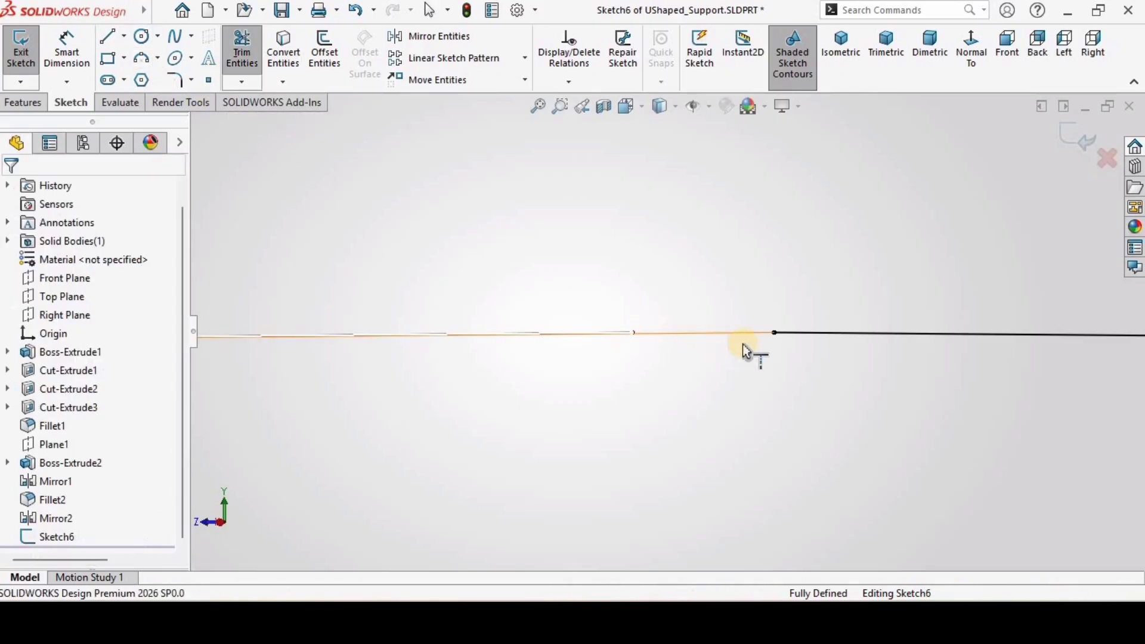
Extrude the closed inner profile with its circular hole to a blind depth of 4.5 mm, reversed into the arch and merged.
{"action": "scroll", "coordinate": [501, 316], "scroll_direction": "up", "scroll_amount": 5}
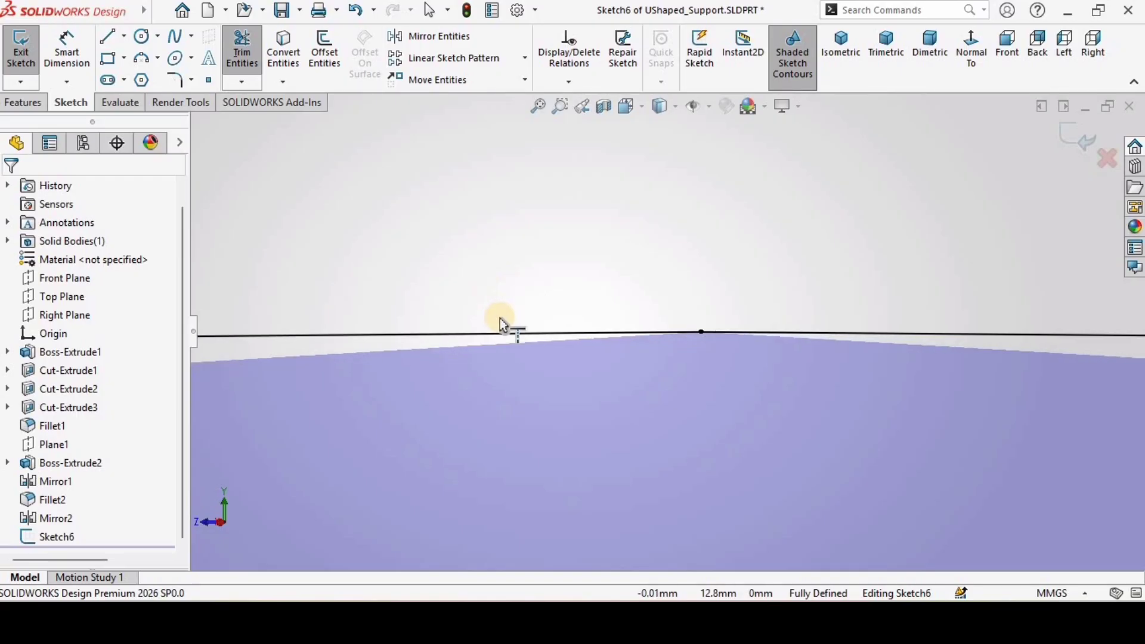
{"action": "scroll", "coordinate": [543, 423], "scroll_direction": "up", "scroll_amount": 5}
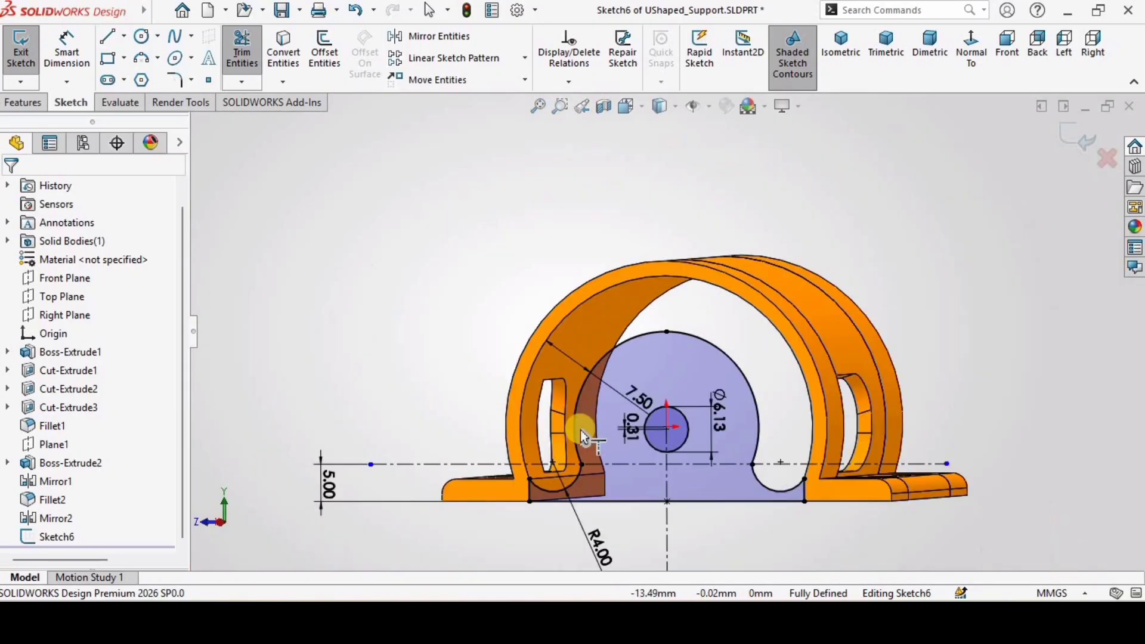
{"action": "scroll", "coordinate": [581, 431], "scroll_direction": "down", "scroll_amount": 2}
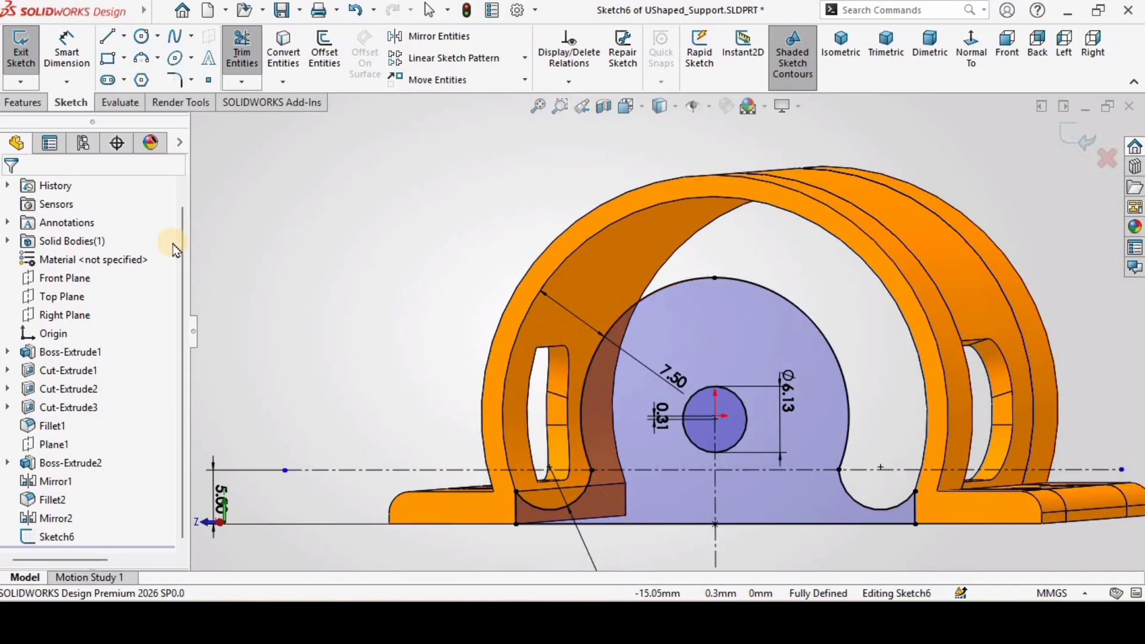
{"action": "left_click", "coordinate": [12, 104]}
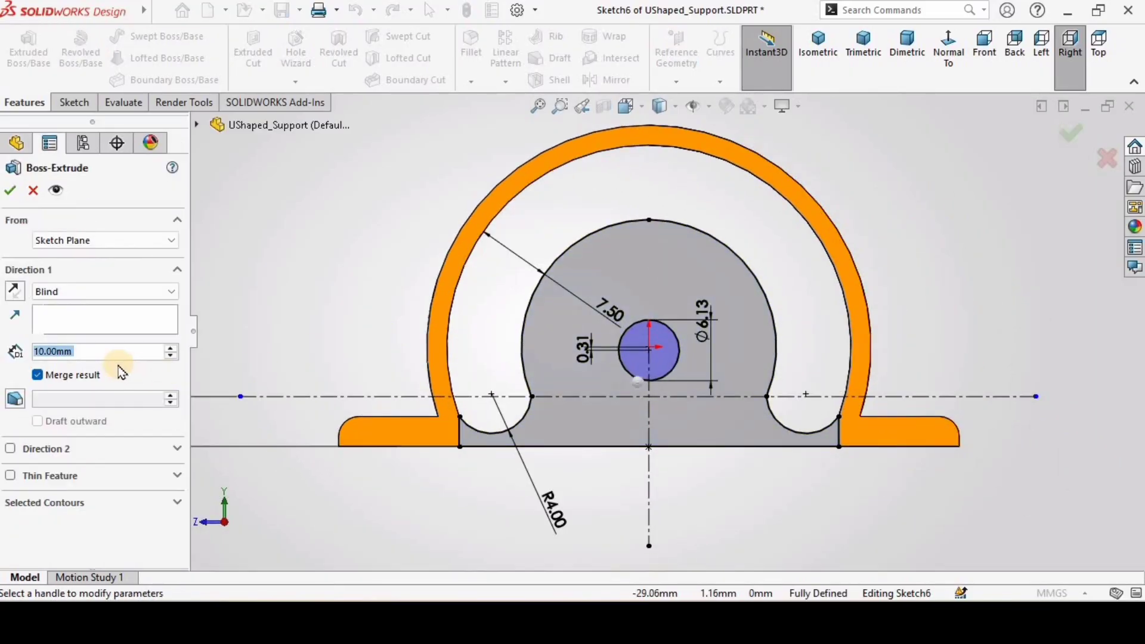
{"action": "type", "text": "4"}
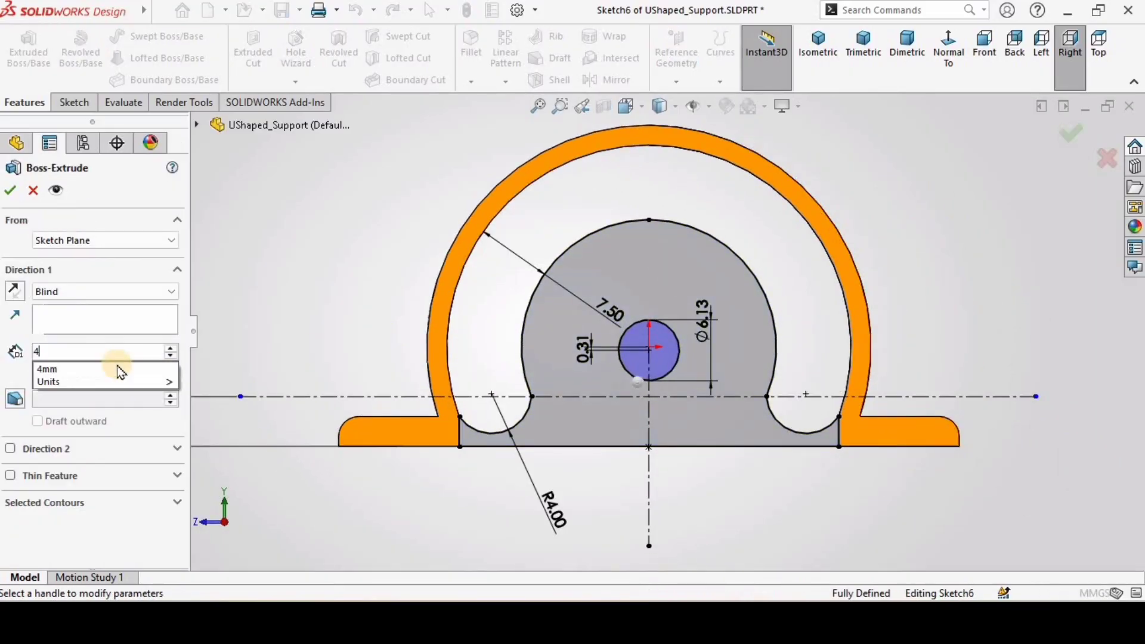
{"action": "key", "text": "Return"}
{"action": "middle_click_drag", "start_coordinate": [503, 457], "coordinate": [620, 409]}
{"action": "scroll", "coordinate": [691, 390], "scroll_direction": "down", "scroll_amount": 2}
{"action": "middle_click_drag", "start_coordinate": [691, 390], "coordinate": [831, 398]}
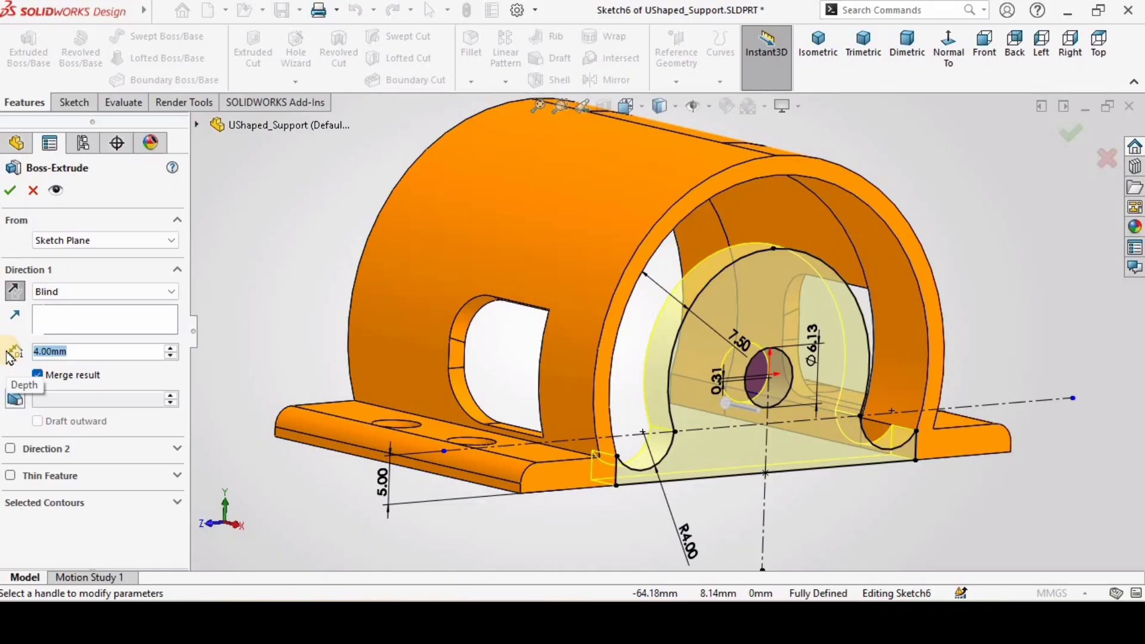
{"action": "type", "text": "5"}
{"action": "key", "text": "Return"}
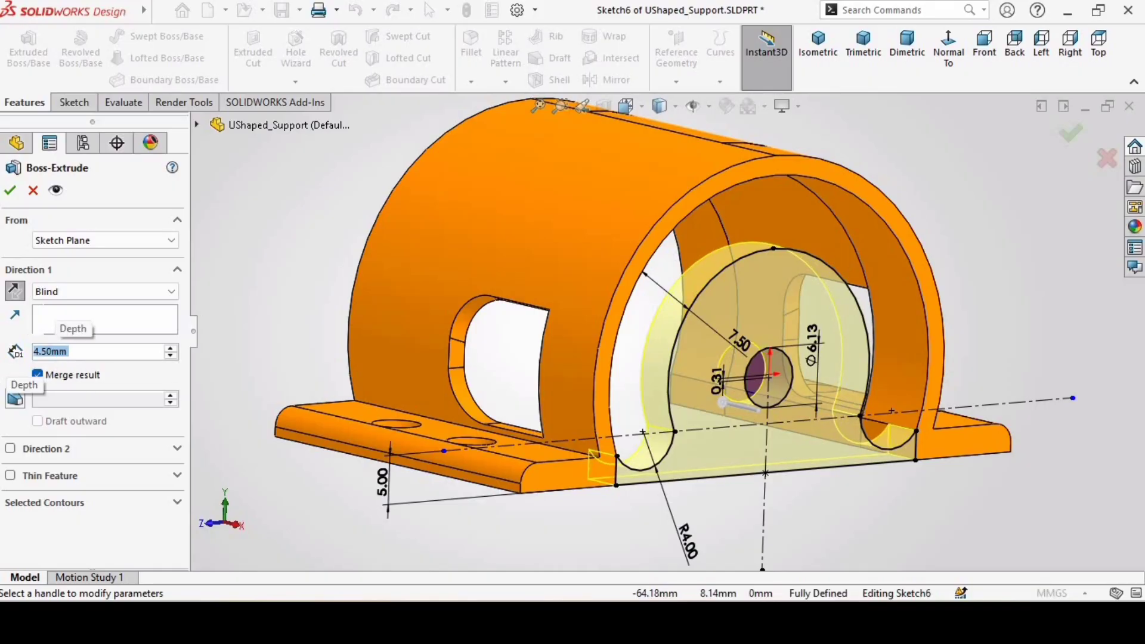
{"action": "left_click", "coordinate": [17, 194]}
Start a sketch on the support's end face and draw a circle about 11.1 mm in diameter, concentric with the center hole.
{"action": "middle_click_drag", "start_coordinate": [575, 327], "coordinate": [683, 292]}
{"action": "left_click", "coordinate": [683, 293]}
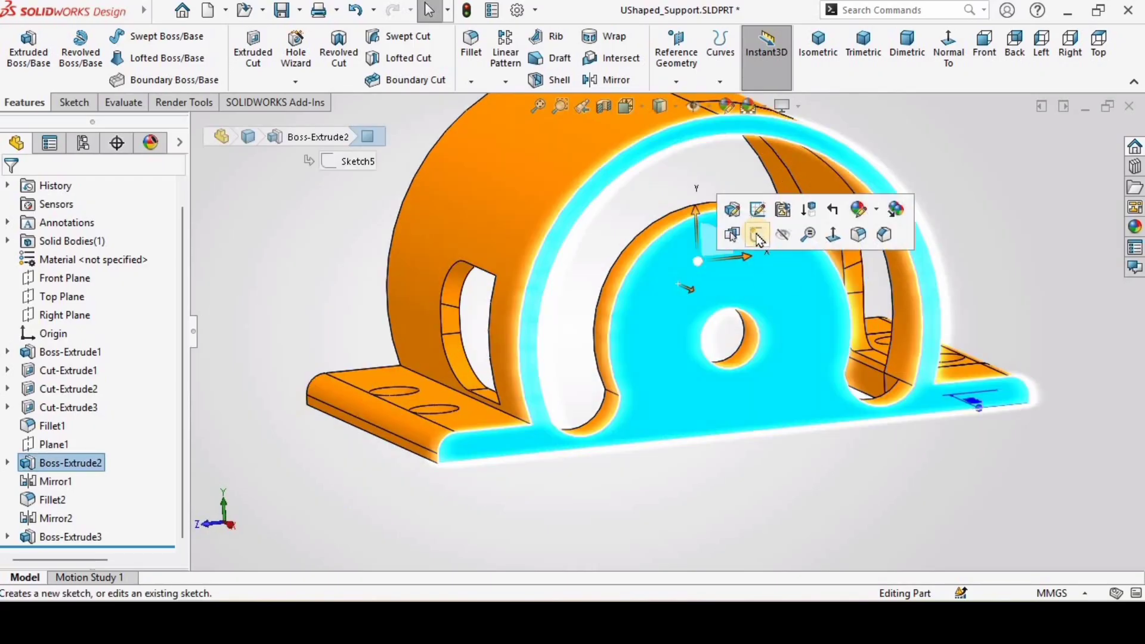
{"action": "left_click", "coordinate": [757, 231]}
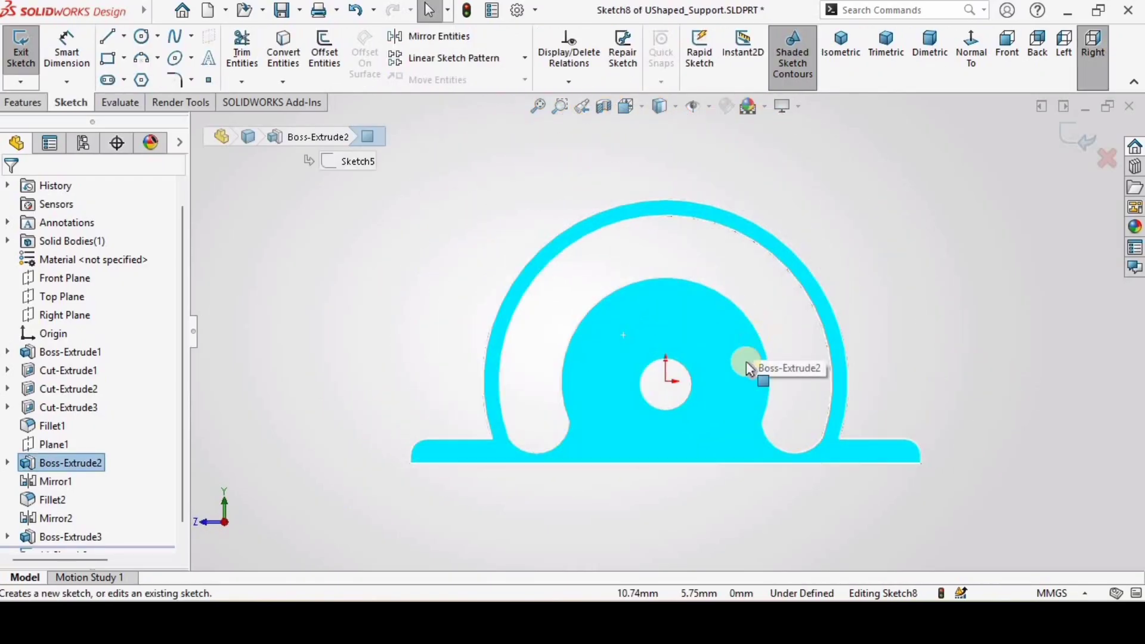
{"action": "left_click", "coordinate": [141, 36]}
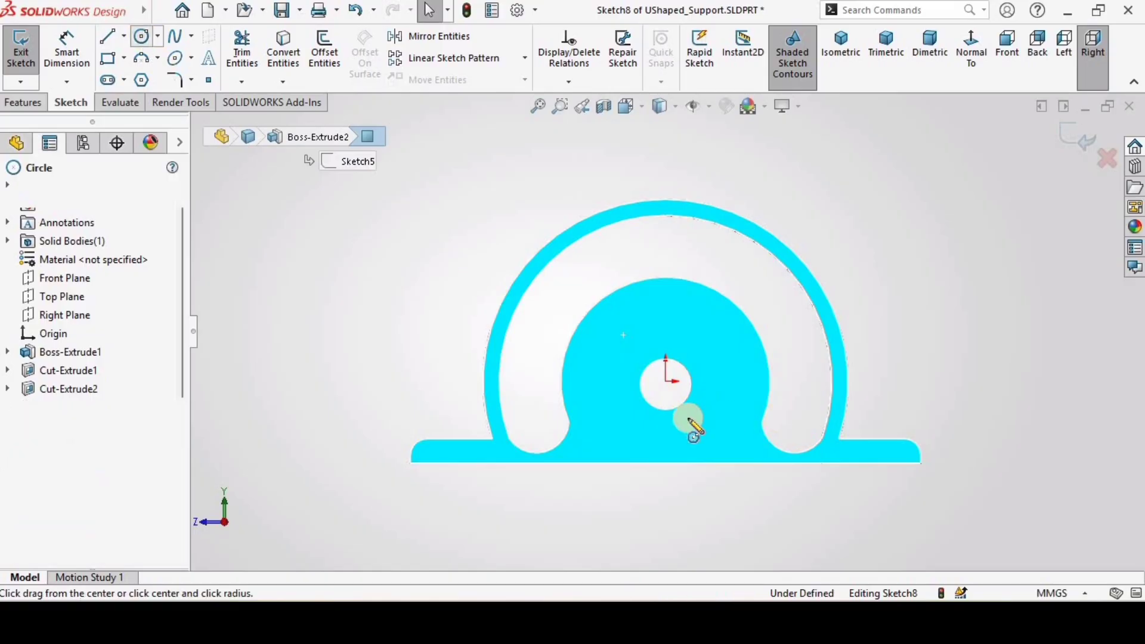
{"action": "scroll", "coordinate": [692, 425], "scroll_direction": "down", "scroll_amount": 5}
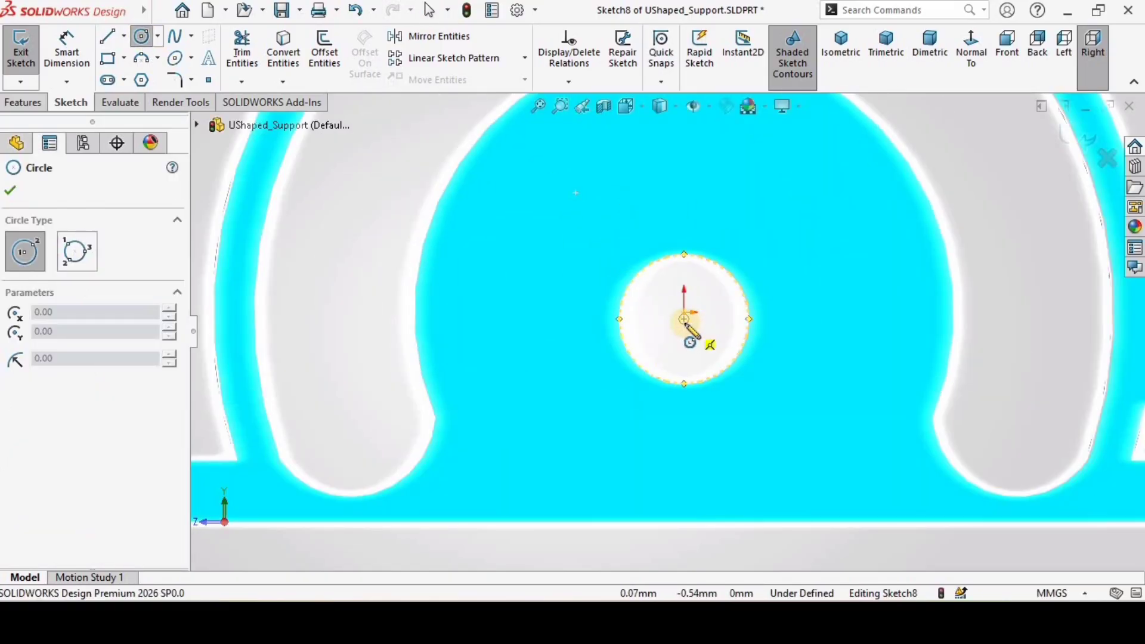
{"action": "left_click", "coordinate": [686, 292]}
{"action": "left_click", "coordinate": [680, 202]}
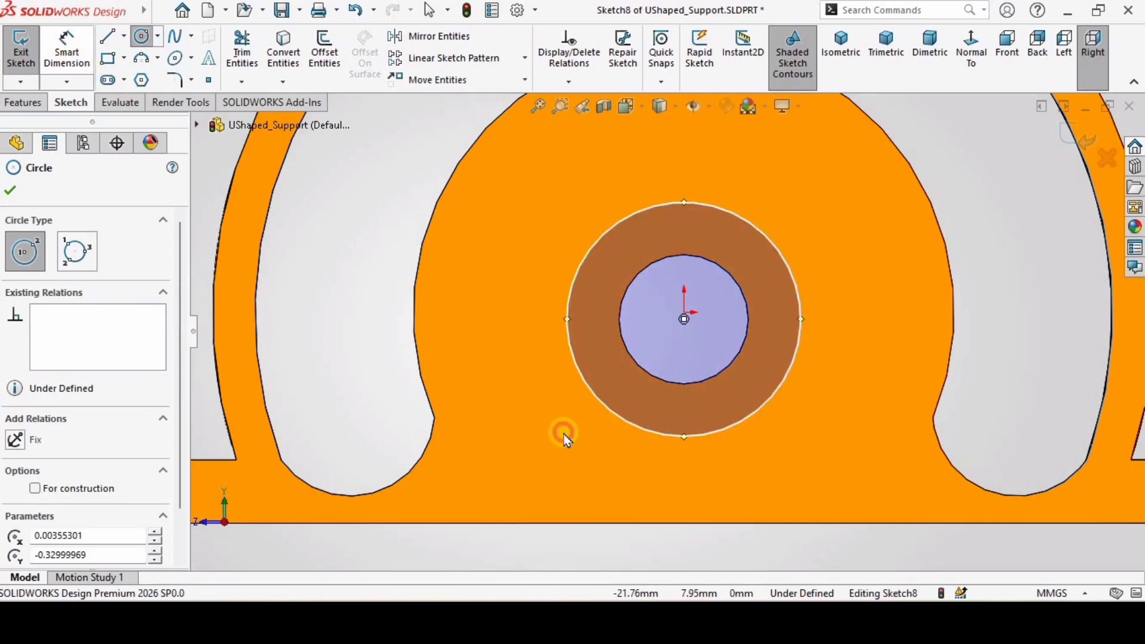
{"action": "key", "text": "Escape"}
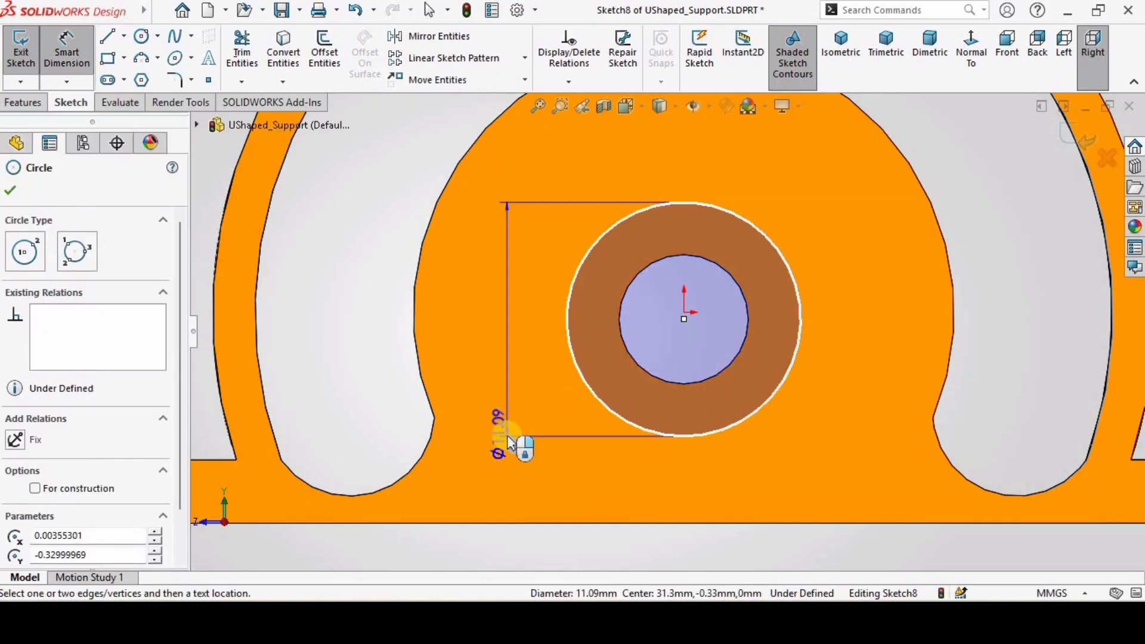
Dimension the new circle around the center hole with a diameter of 17 mm.
{"action": "left_click", "coordinate": [508, 437]}
{"action": "left_click", "coordinate": [509, 442]}
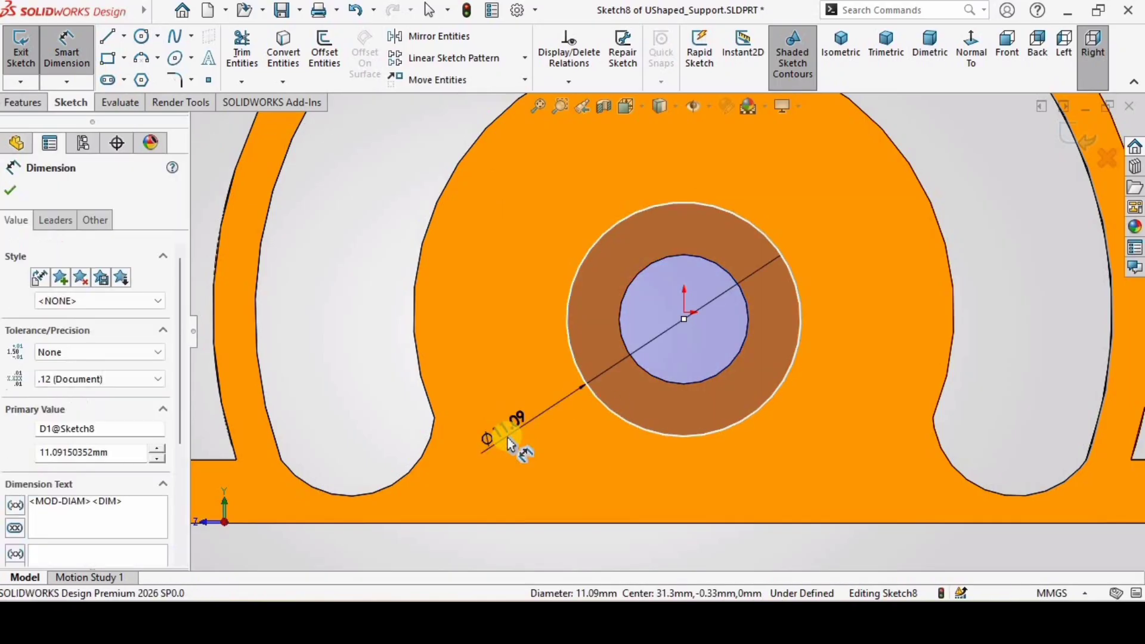
{"action": "key", "text": "Return"}
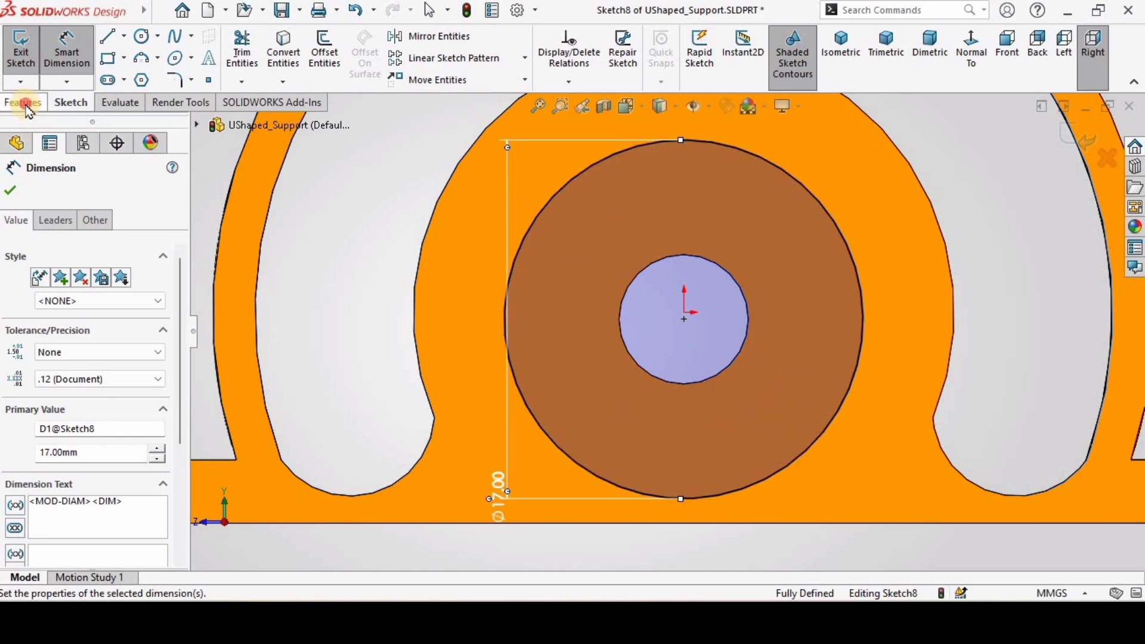
Cut-extrude the 17 mm circle to a blind depth of 3 mm with a 30-degree inward draft.
{"action": "left_click", "coordinate": [24, 102]}
{"action": "left_click", "coordinate": [254, 50]}
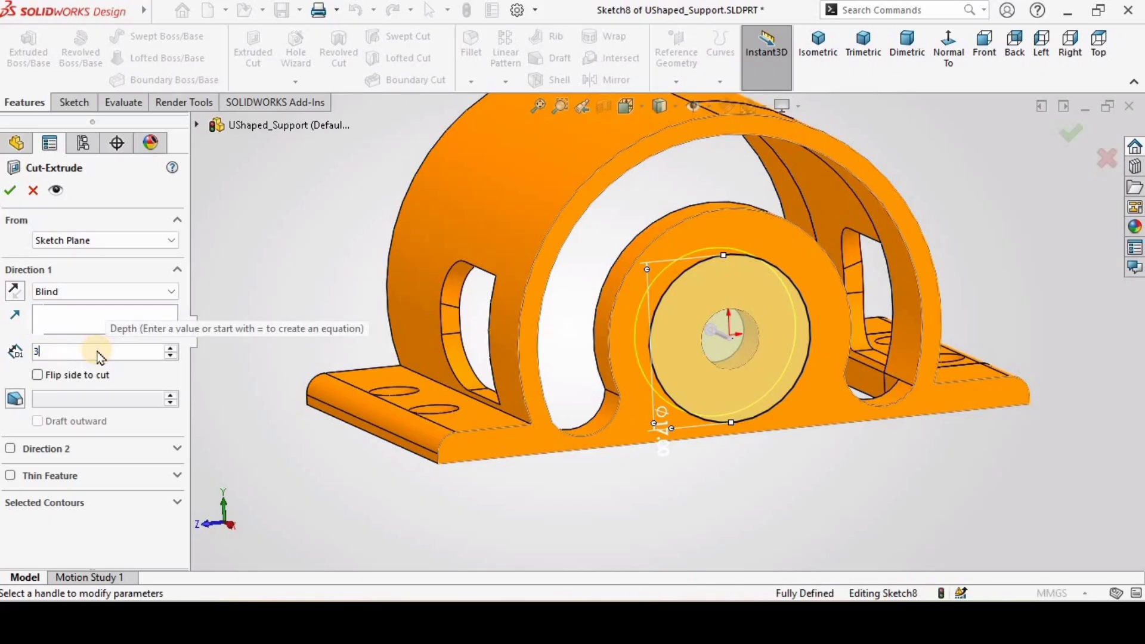
{"action": "key", "text": "Return"}
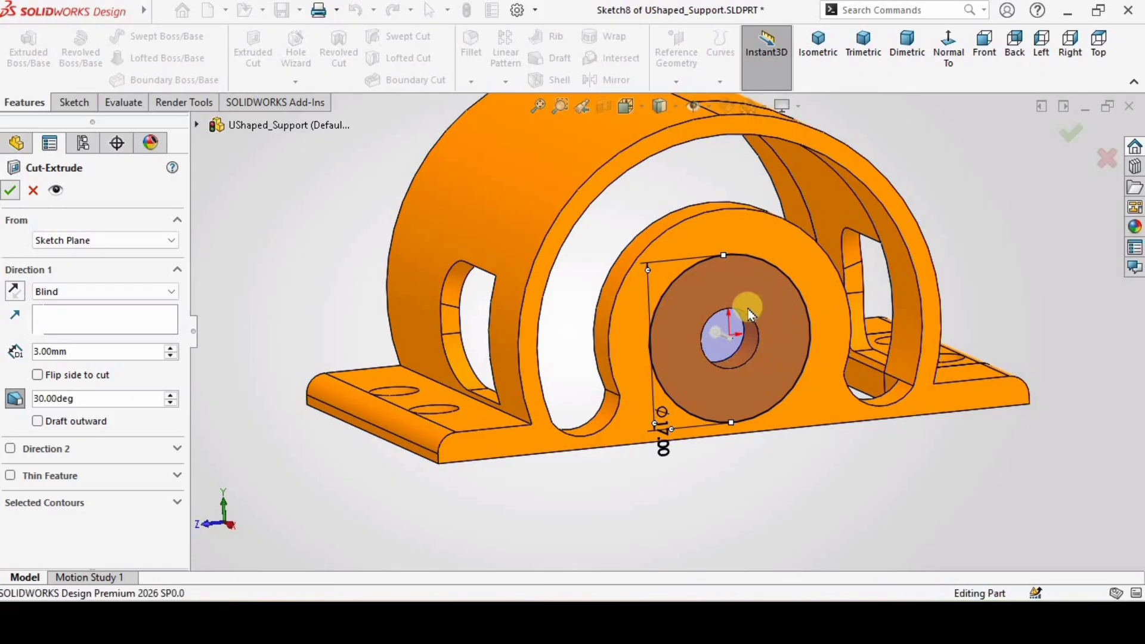
{"action": "scroll", "coordinate": [756, 303], "scroll_direction": "down", "scroll_amount": 5}
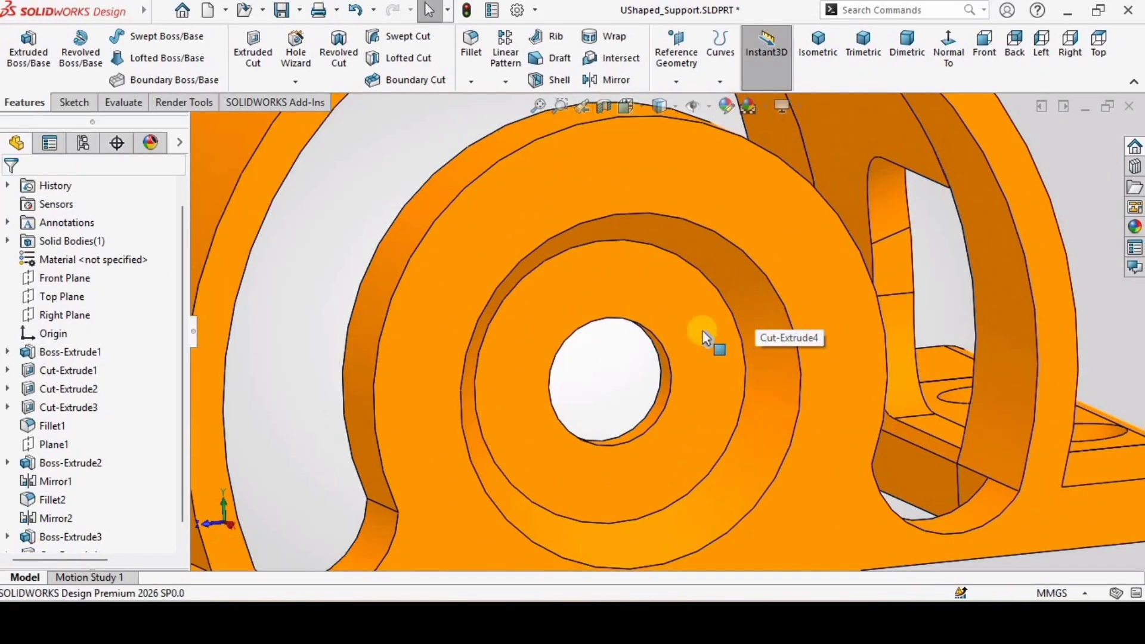
{"action": "scroll", "coordinate": [669, 368], "scroll_direction": "up", "scroll_amount": 8}
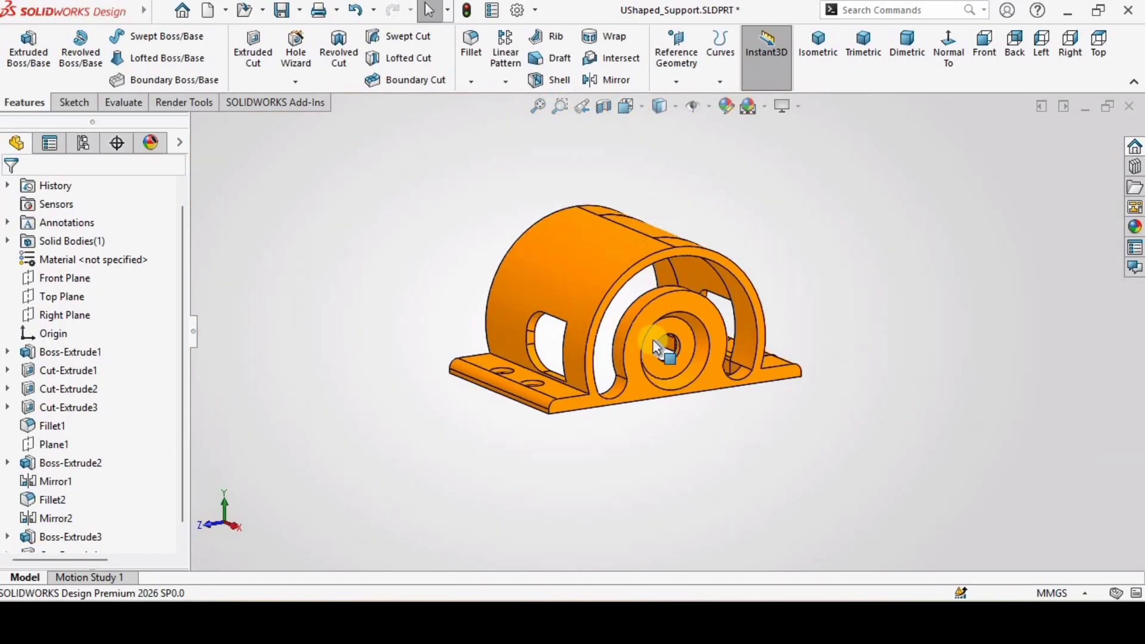
Mirror the inner end wall (Boss-Extrude3) and its tapered recess (Cut-Extrude4) about Plane1 to the opposite end of the arch.
{"action": "scroll", "coordinate": [660, 327], "scroll_direction": "down", "scroll_amount": 1}
{"action": "middle_click_drag", "start_coordinate": [661, 328], "coordinate": [695, 346]}
{"action": "scroll", "coordinate": [686, 352], "scroll_direction": "down", "scroll_amount": 3}
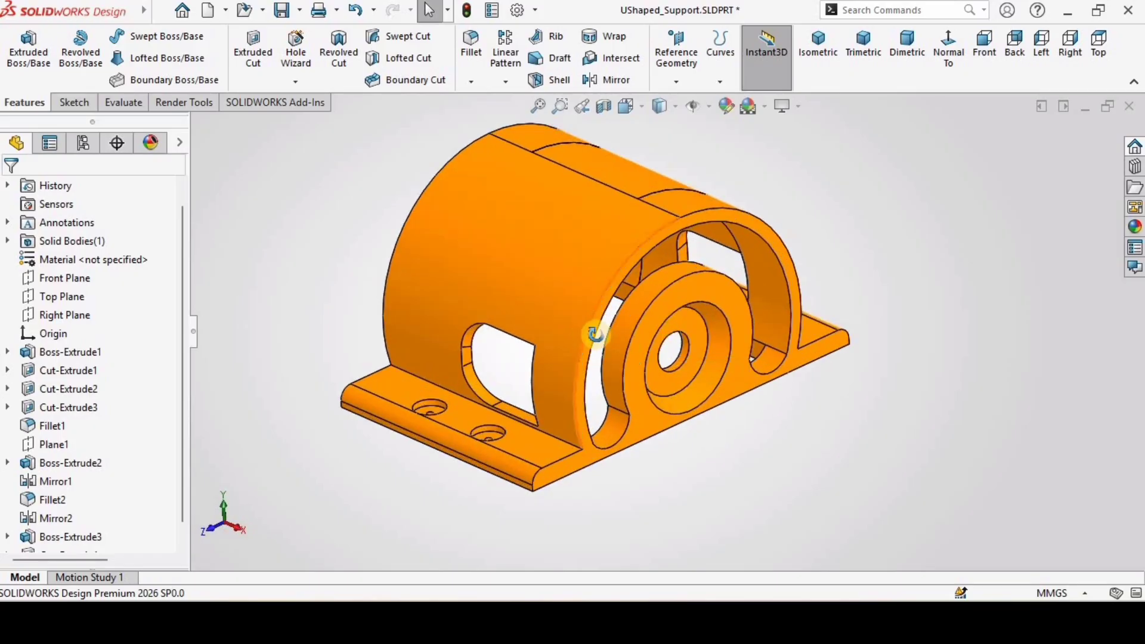
{"action": "left_click", "coordinate": [48, 444]}
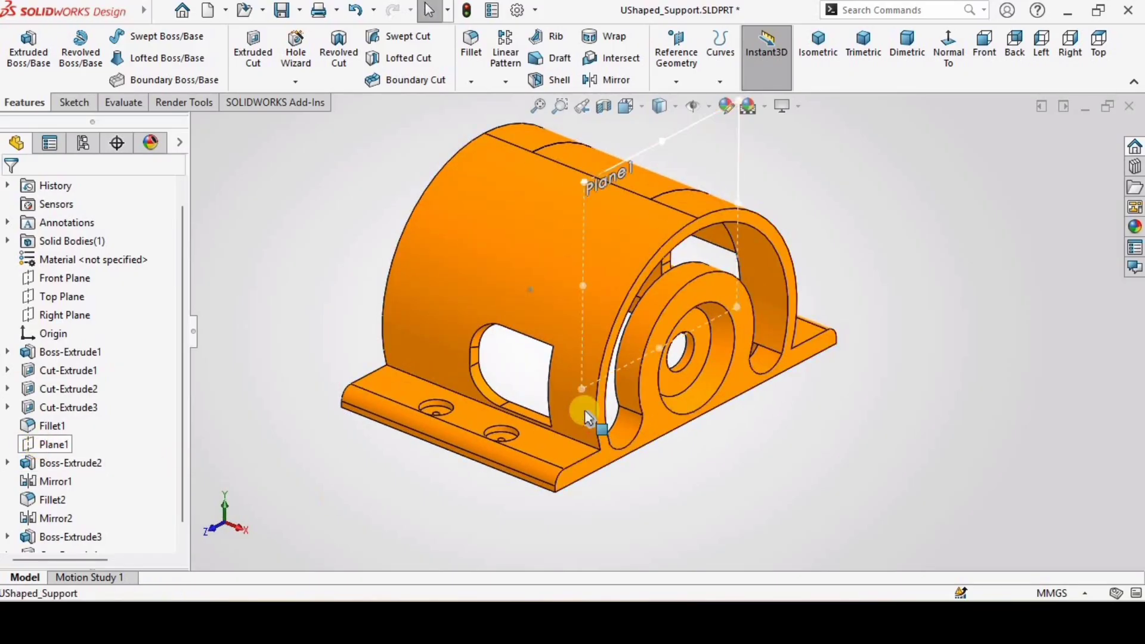
{"action": "middle_click_drag", "start_coordinate": [596, 404], "coordinate": [654, 141]}
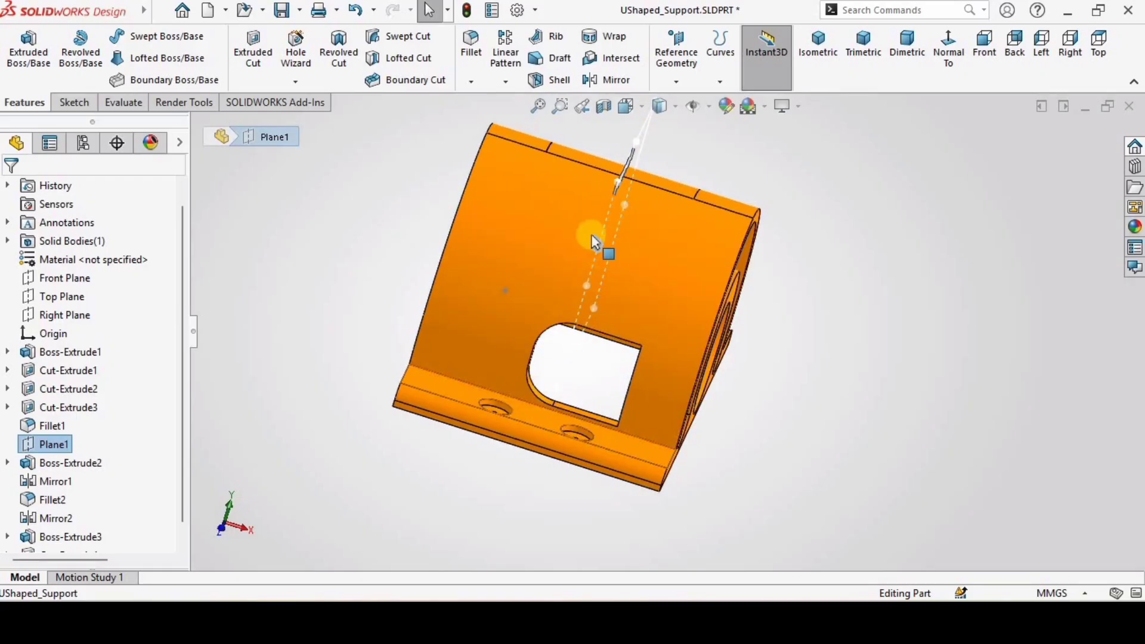
{"action": "middle_click_drag", "start_coordinate": [608, 307], "coordinate": [547, 284]}
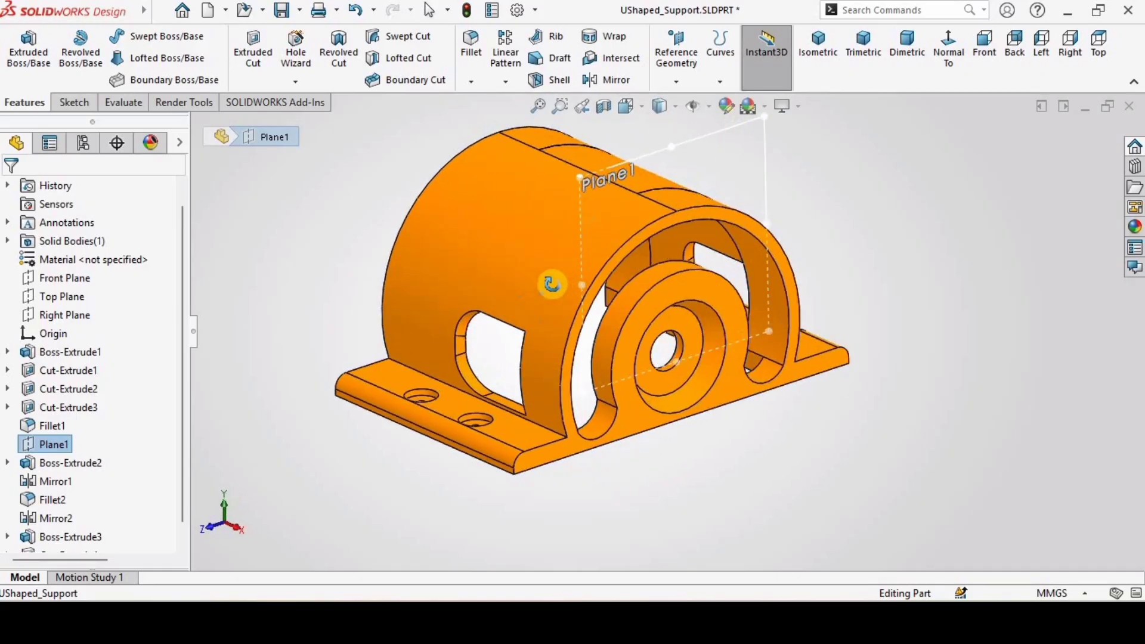
{"action": "scroll", "coordinate": [575, 184], "scroll_direction": "down", "scroll_amount": 2}
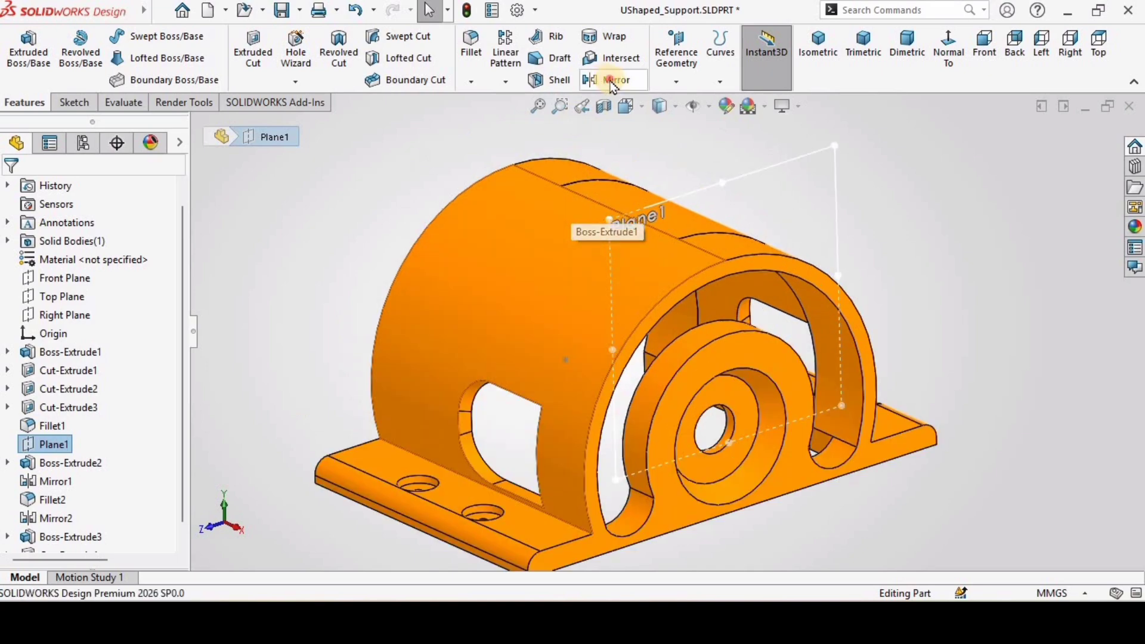
{"action": "left_click", "coordinate": [611, 80]}
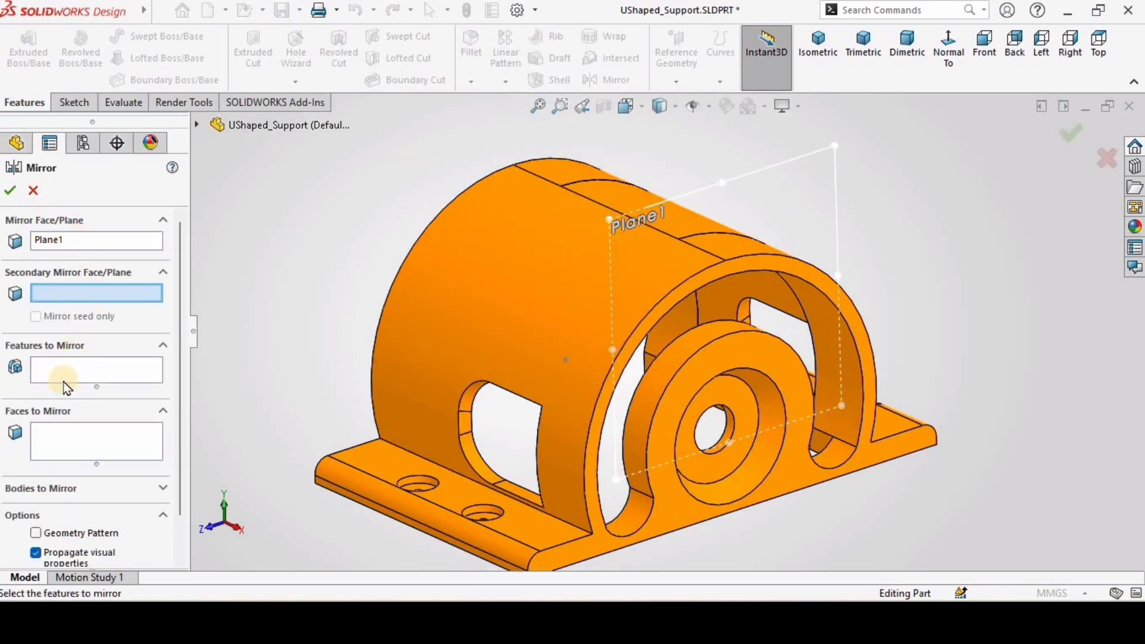
{"action": "left_click", "coordinate": [110, 360]}
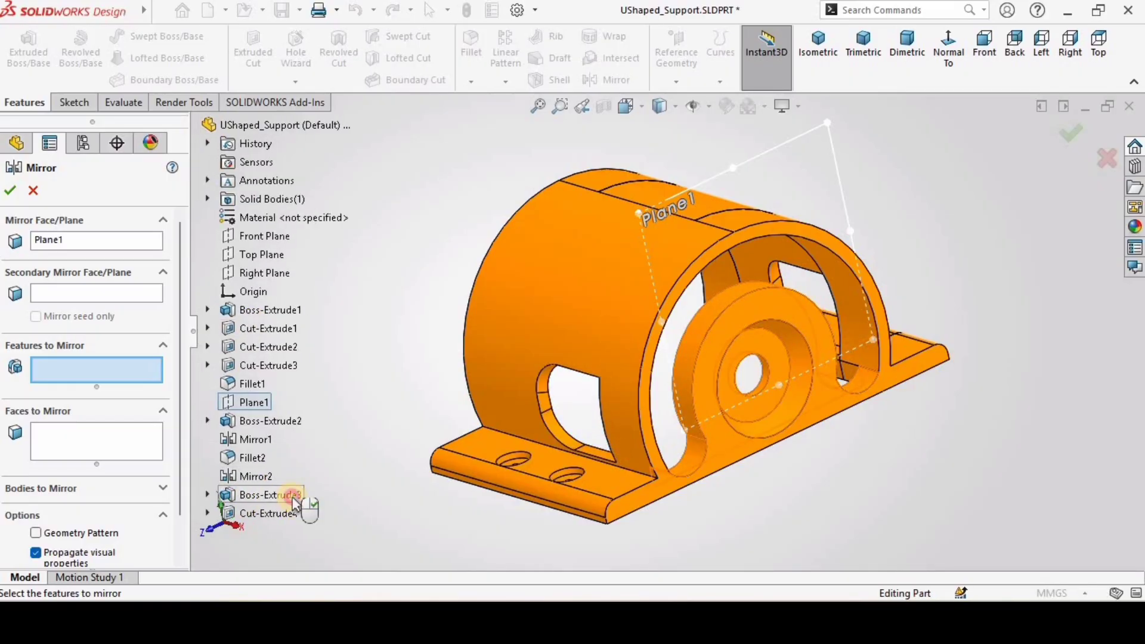
{"action": "left_click", "coordinate": [293, 500]}
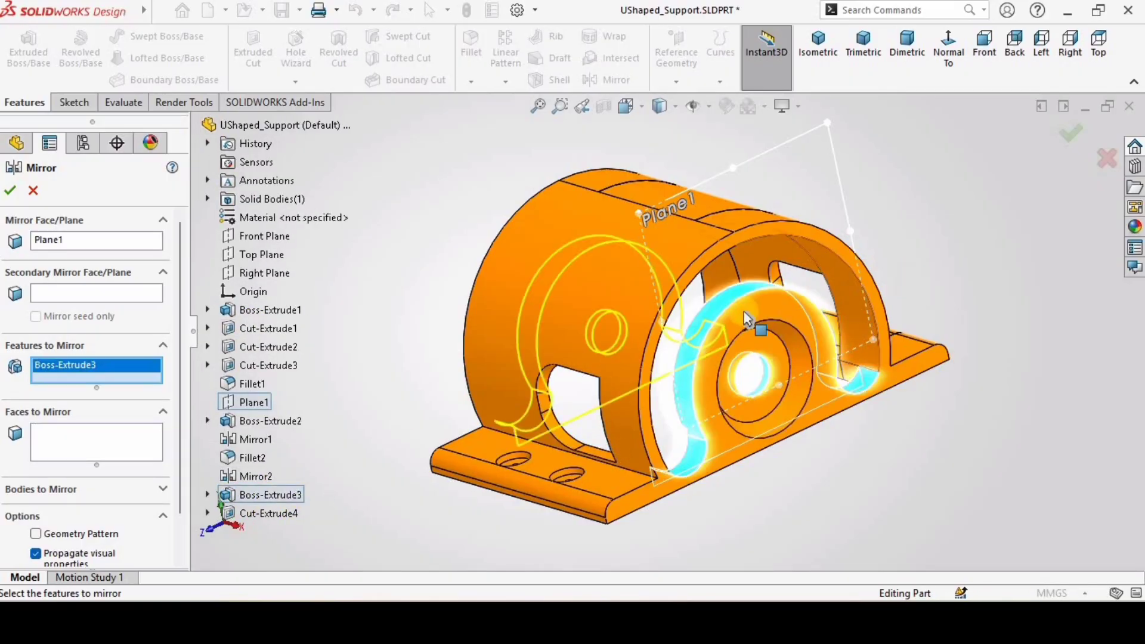
{"action": "left_click", "coordinate": [285, 515]}
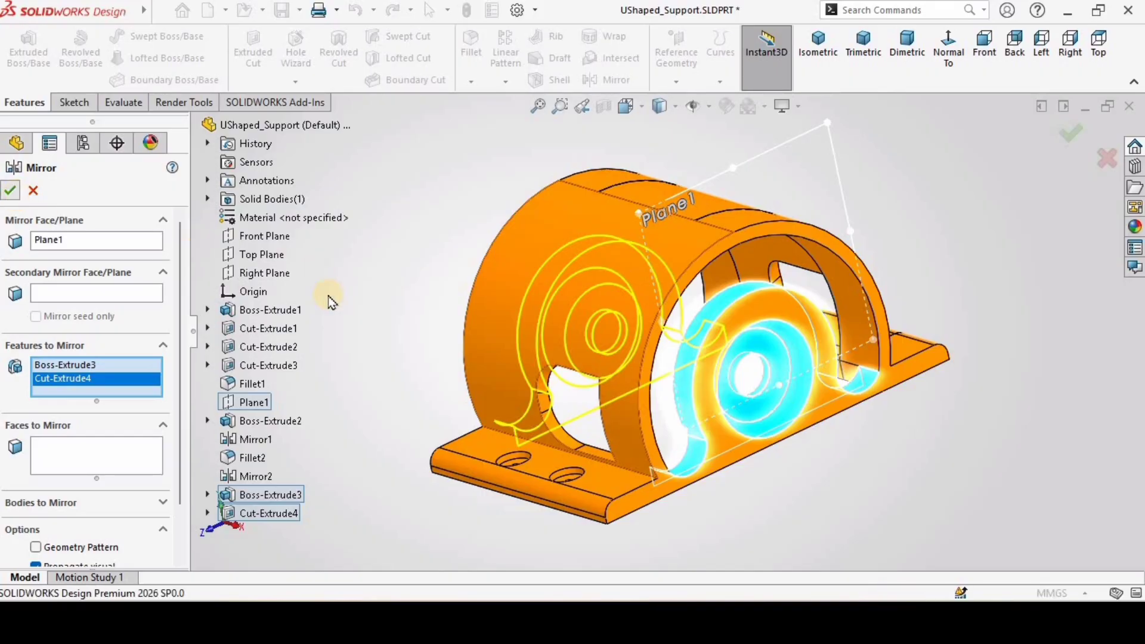
{"action": "key", "text": "Return"}
{"action": "middle_click_drag", "start_coordinate": [410, 315], "coordinate": [506, 362]}
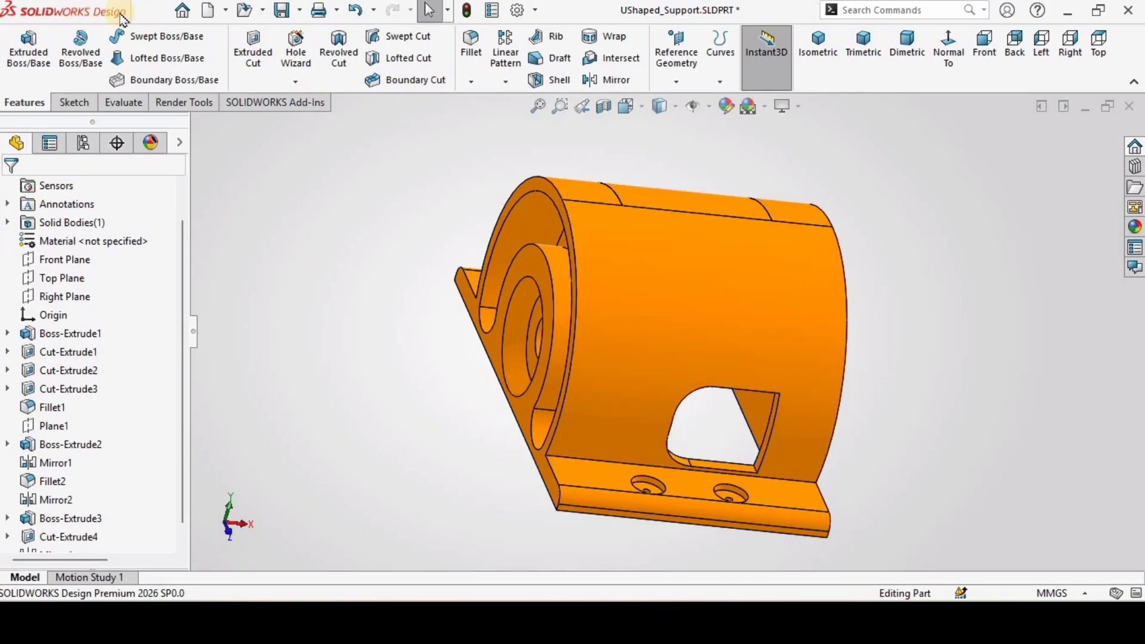
Open the Save As dialog for the part and place the cursor in the file name for editing.
{"action": "mouse_move", "coordinate": [122, 18]}
{"action": "left_click", "coordinate": [160, 11]}
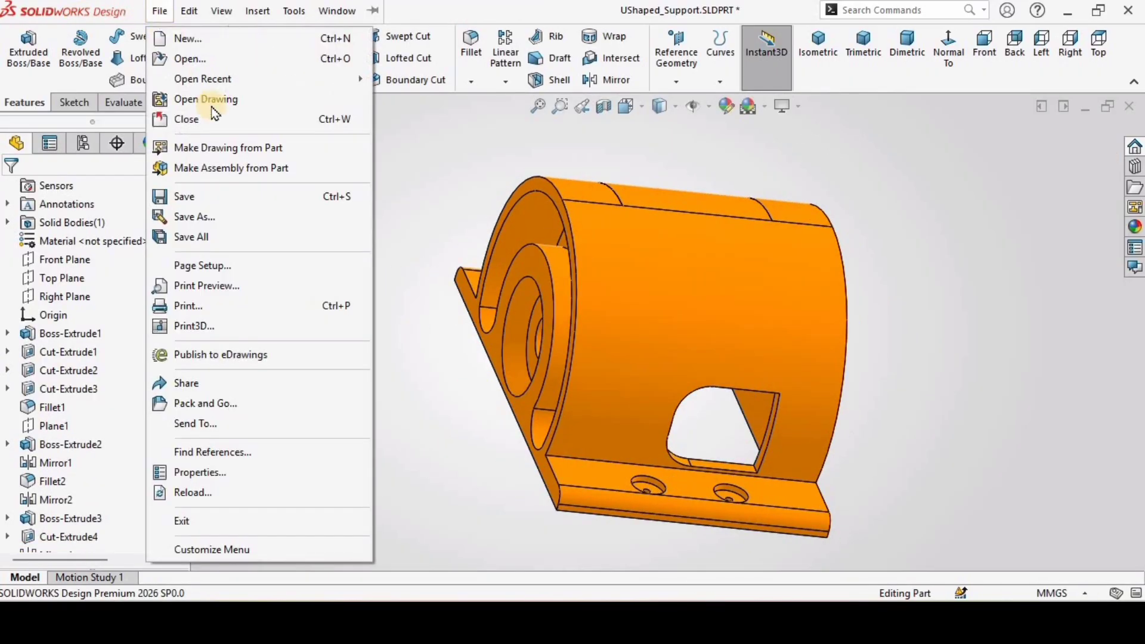
{"action": "left_click", "coordinate": [213, 226]}
{"action": "left_click", "coordinate": [440, 372]}
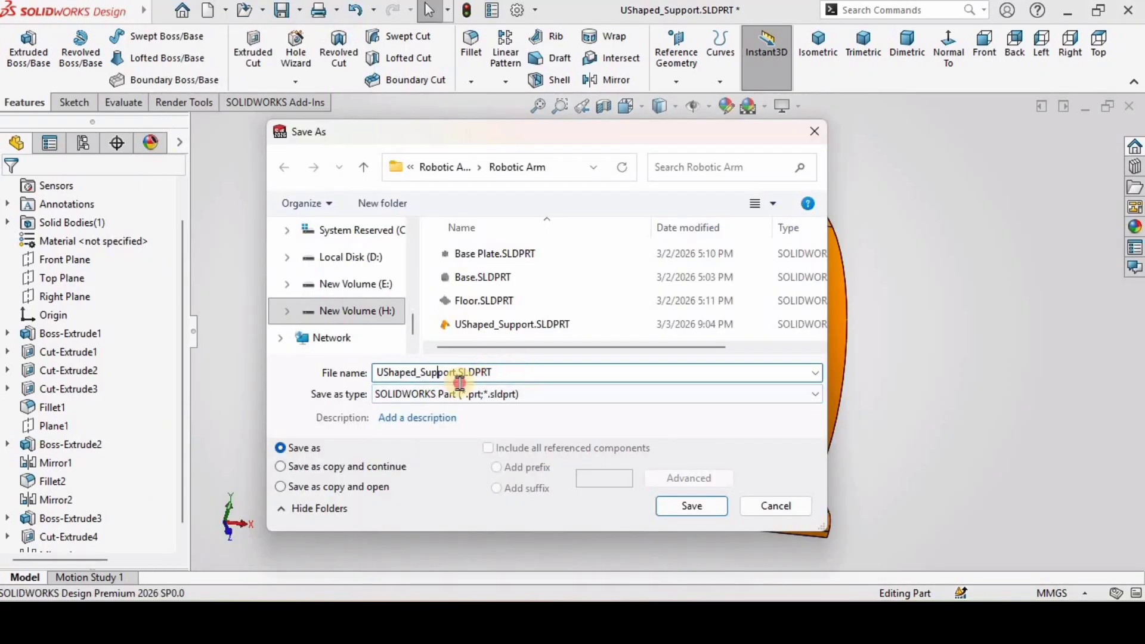